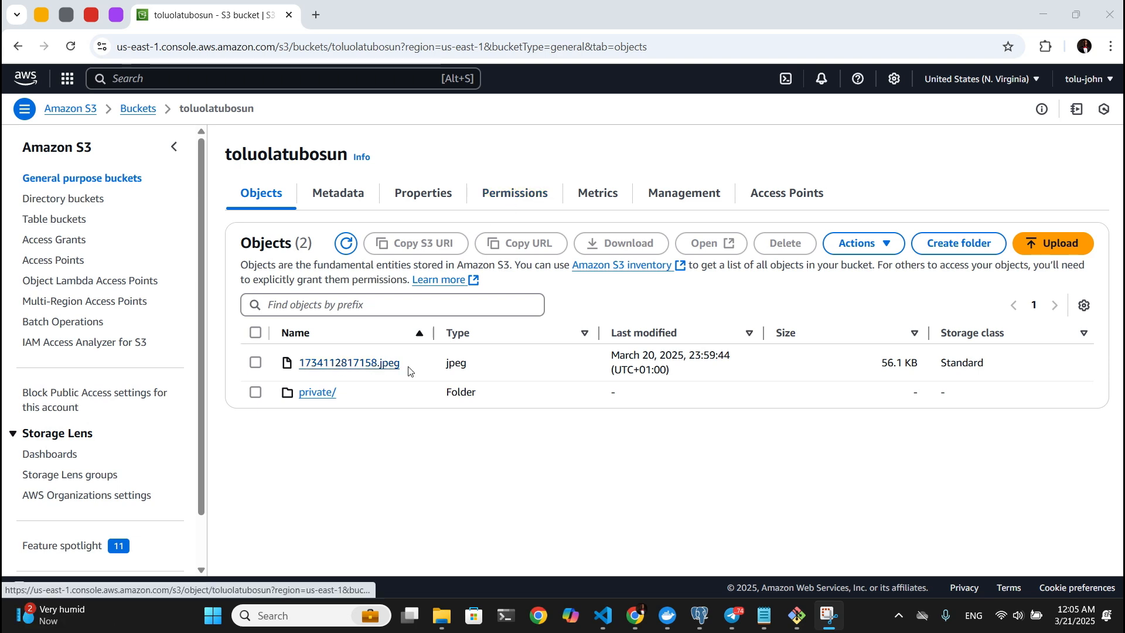
Open the details of 1734112817158.jpeg and view the image through its object URL.
drag(454, 364, 311, 365)
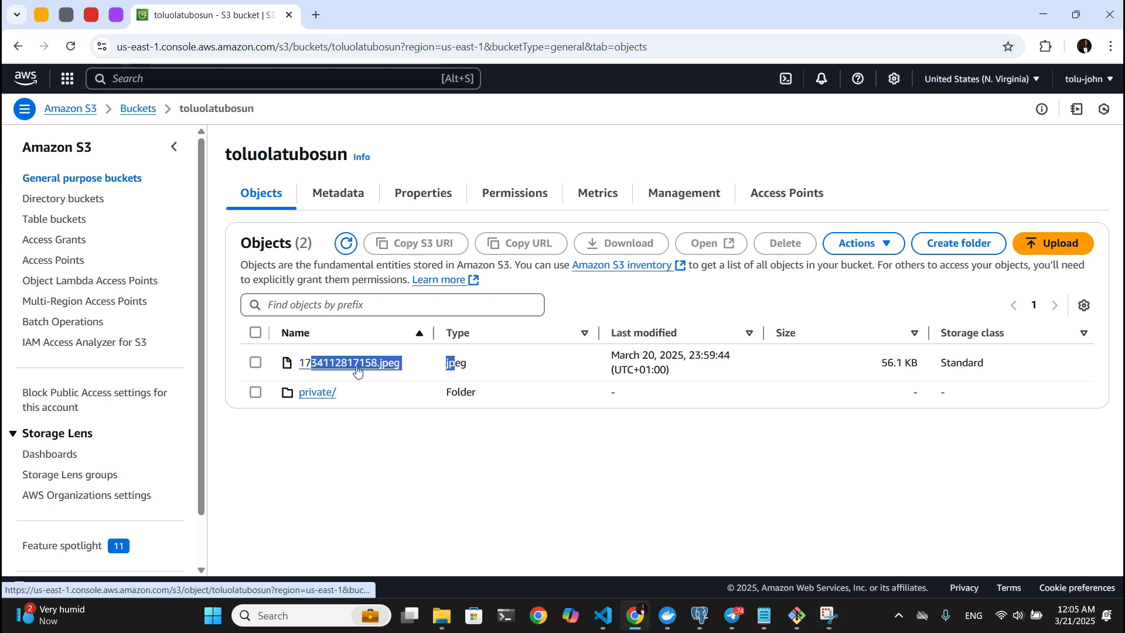
click(424, 367)
drag(389, 357, 341, 362)
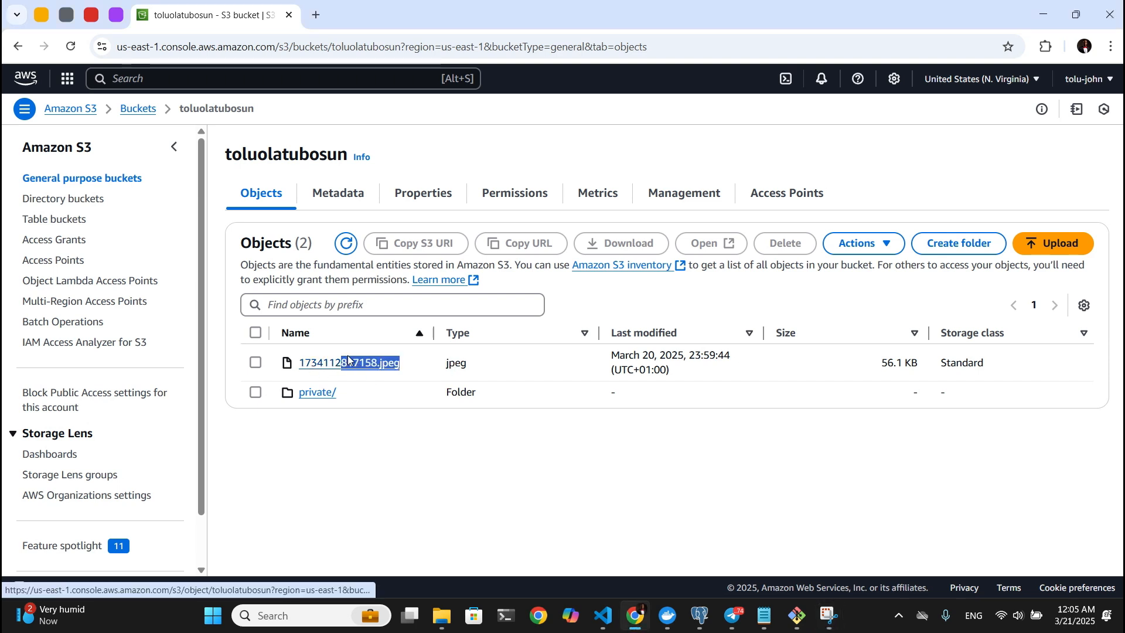
click(349, 363)
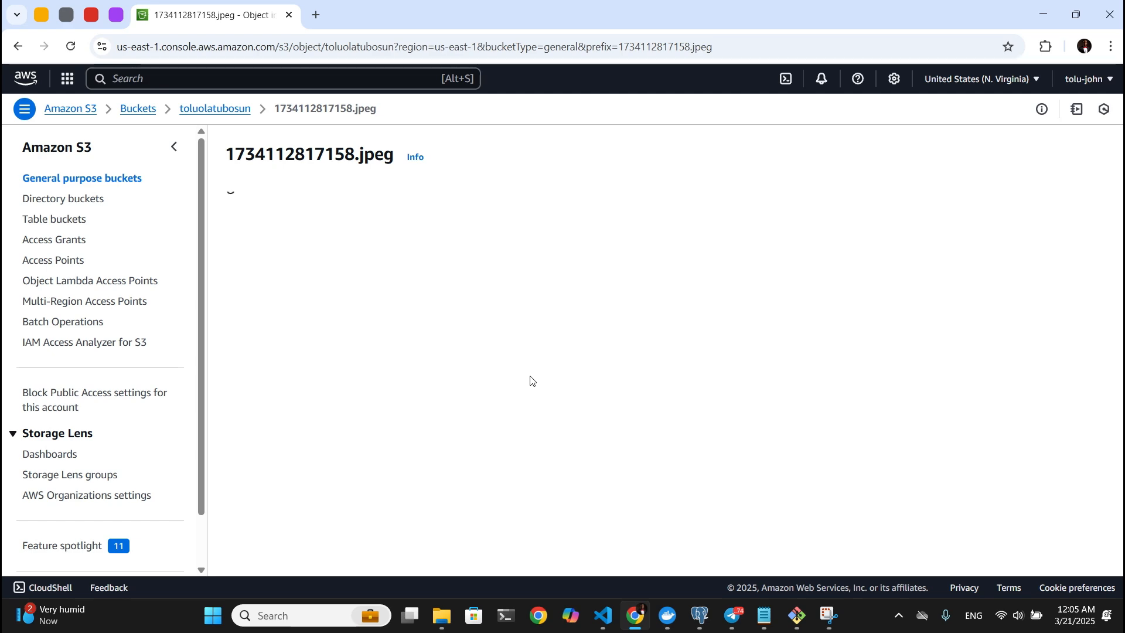
scroll(530, 380, down, 5)
scroll(783, 351, up, 5)
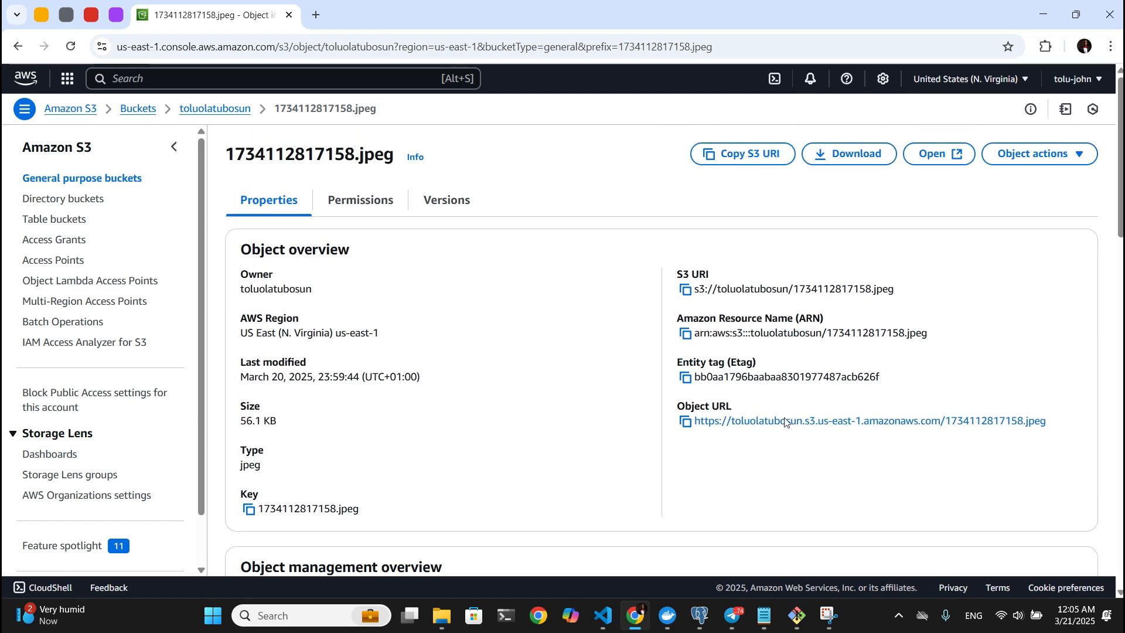
click(785, 425)
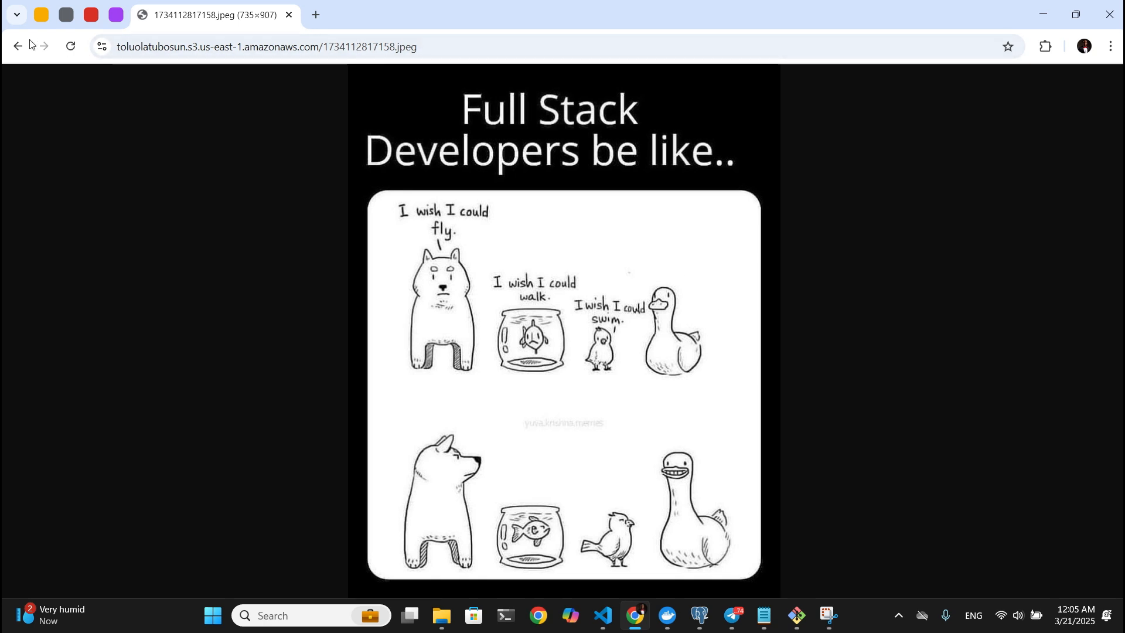
Inspect the file path in the image's public URL and return to the bucket's object list.
drag(321, 50, 454, 53)
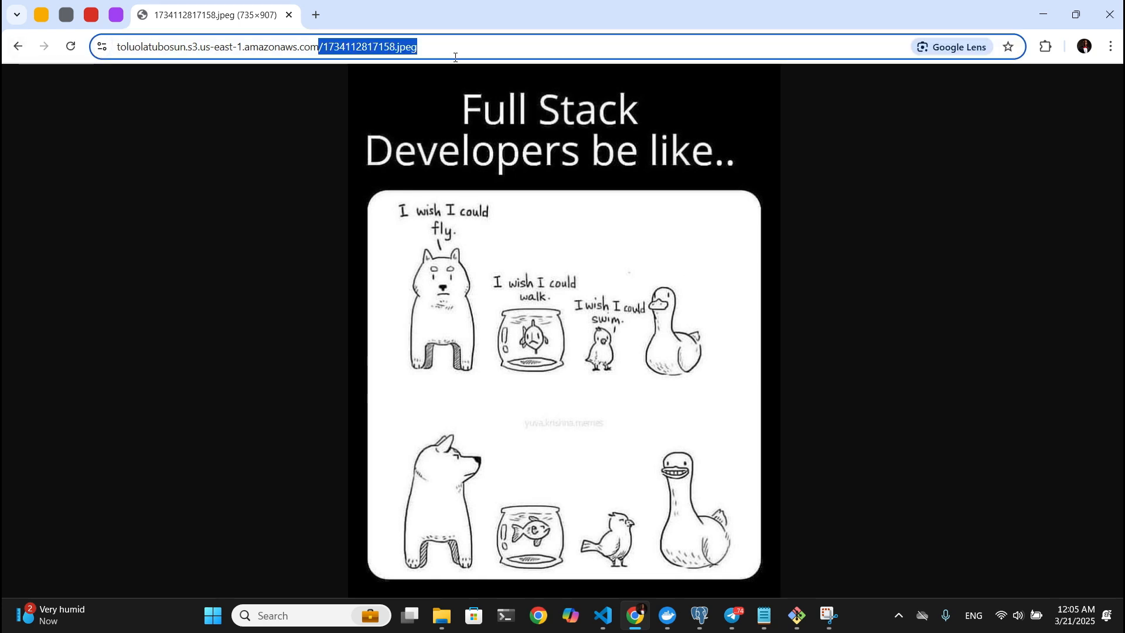
click(149, 130)
click(25, 51)
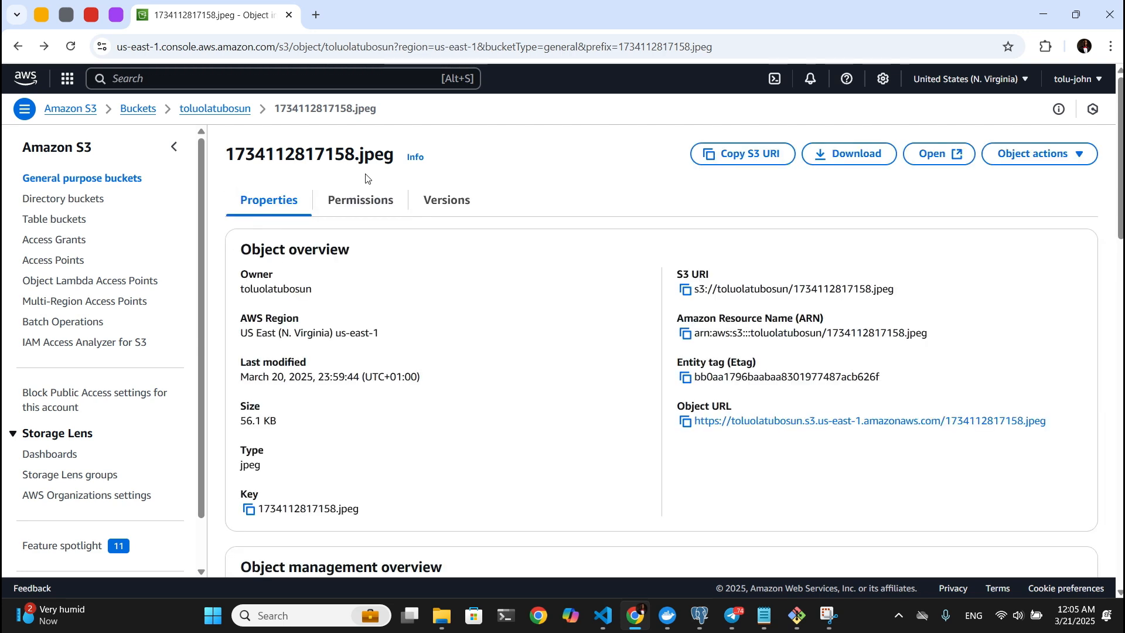
click(217, 109)
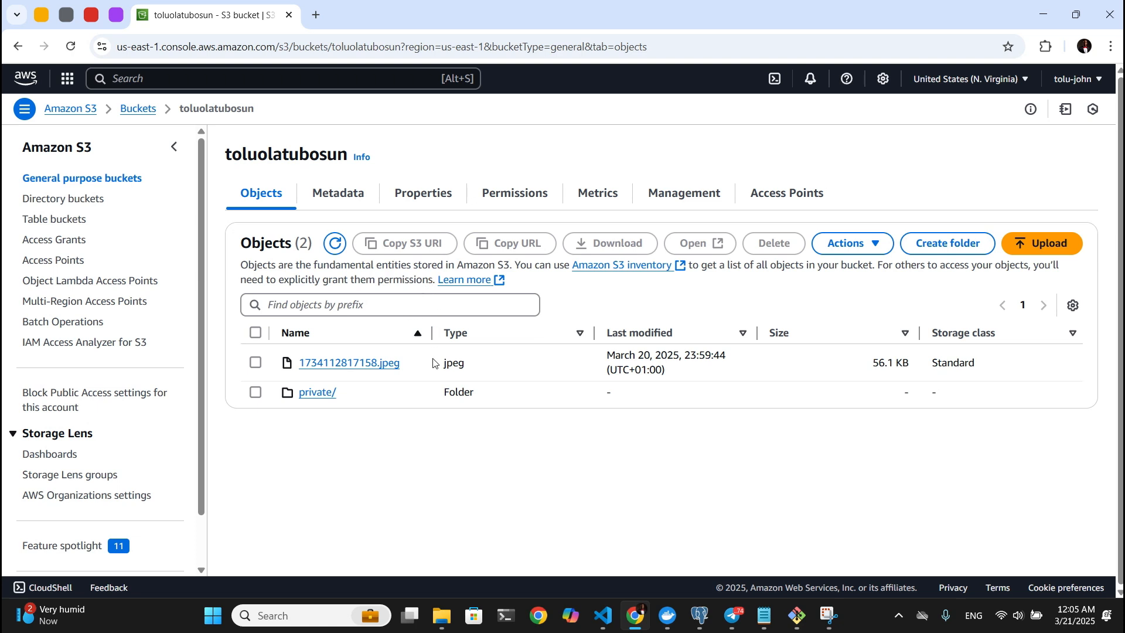
Test public access to the PNG in the private/ folder by loading its object URL in a separate tab, and close that tab.
click(334, 401)
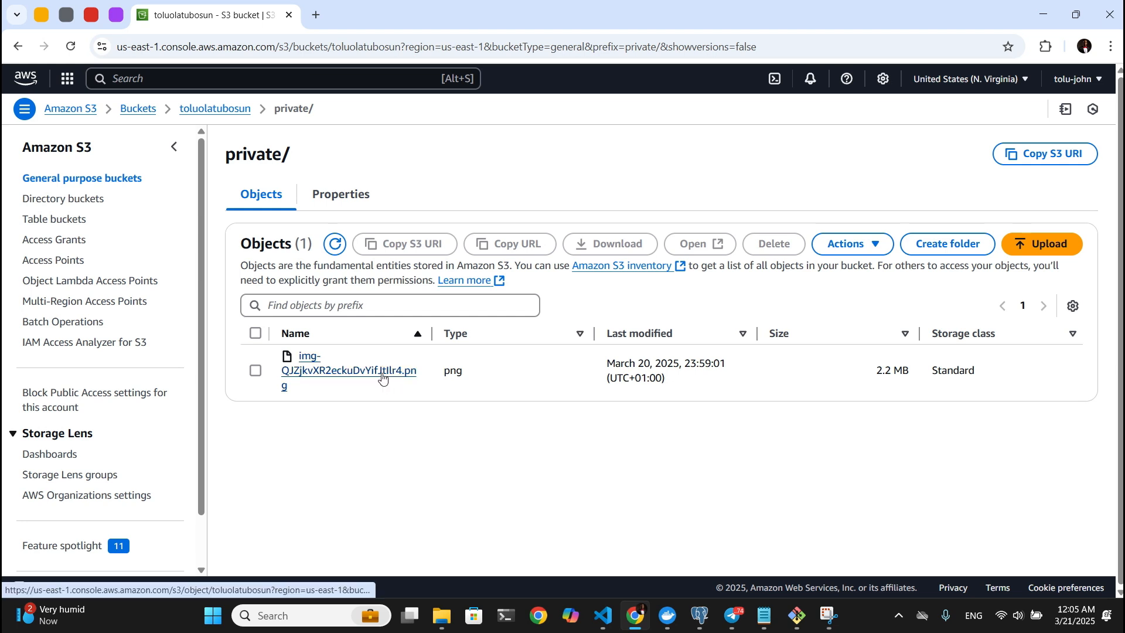
click(382, 378)
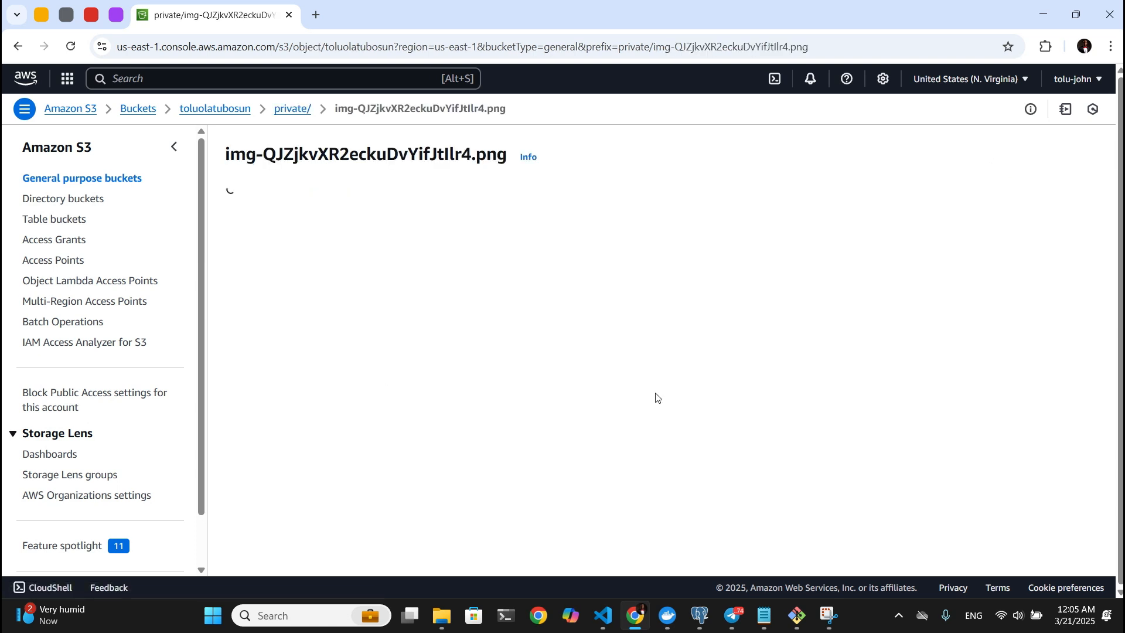
right_click(725, 418)
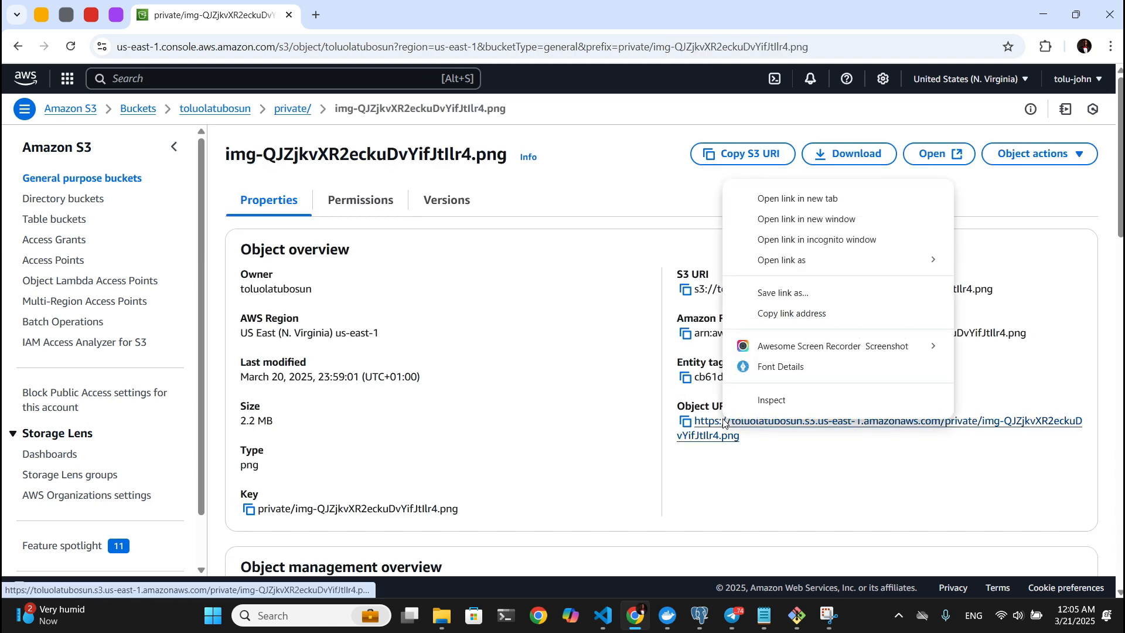
click(796, 201)
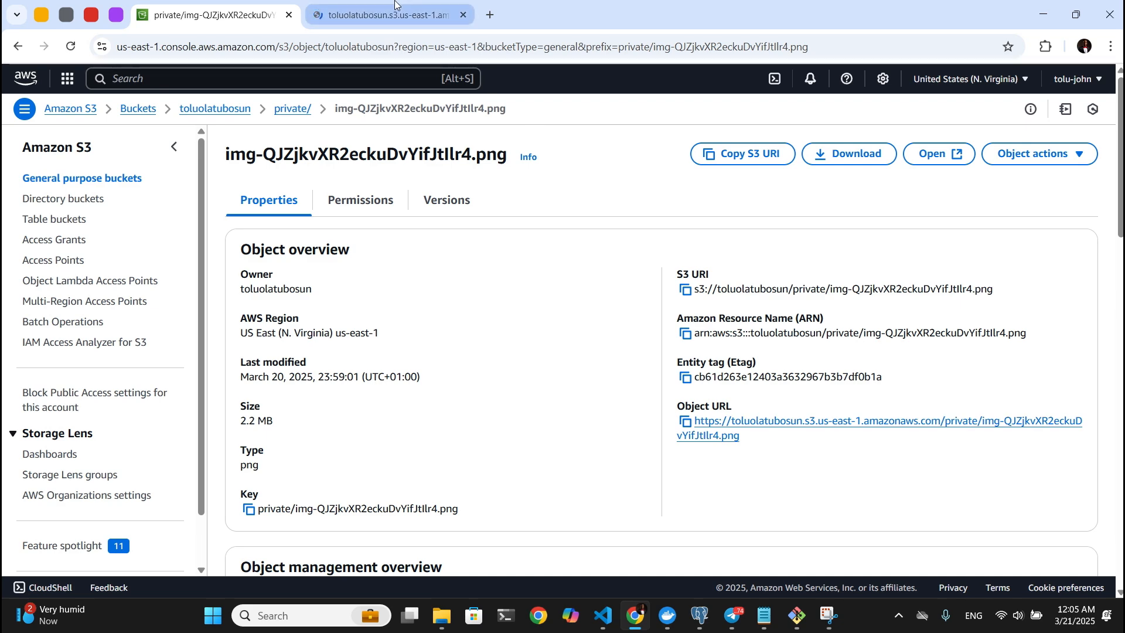
click(390, 15)
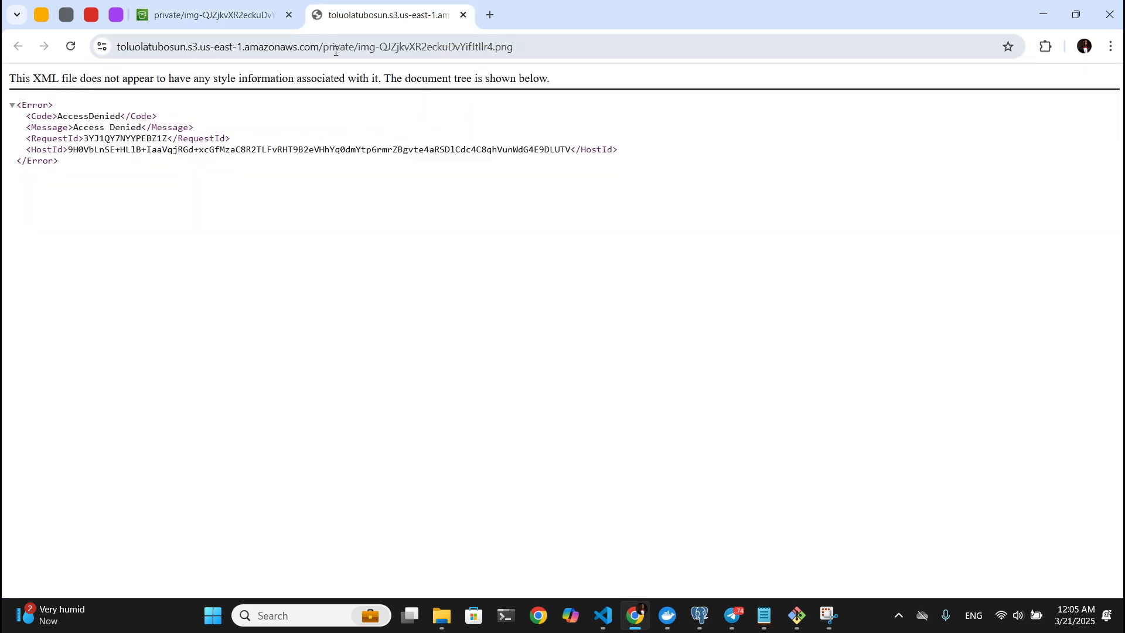
drag(336, 51, 535, 47)
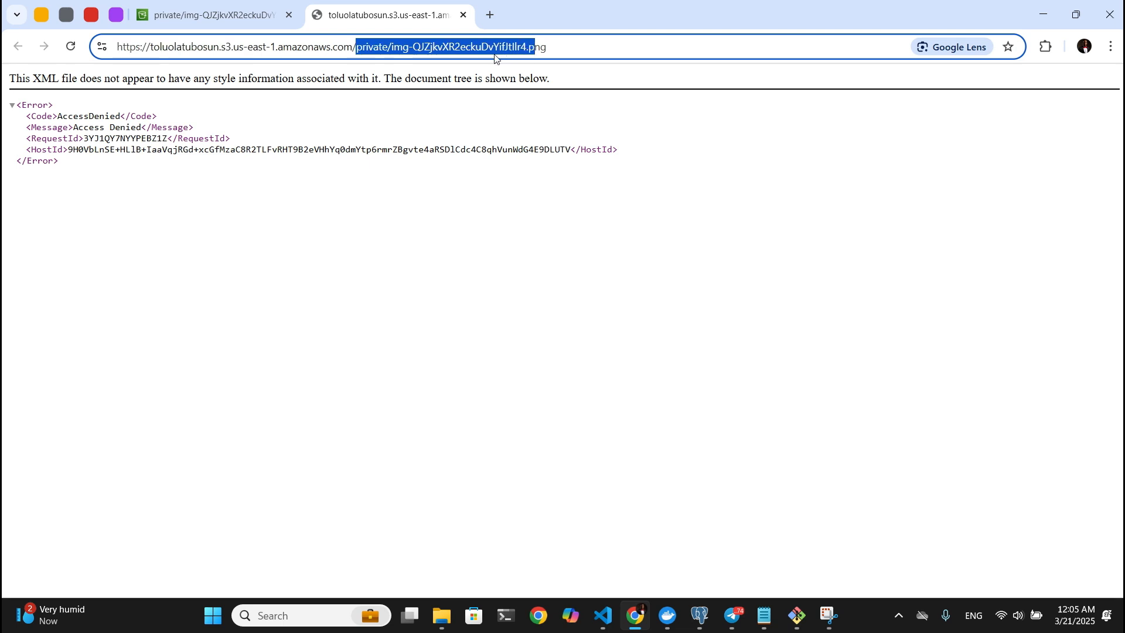
click(460, 18)
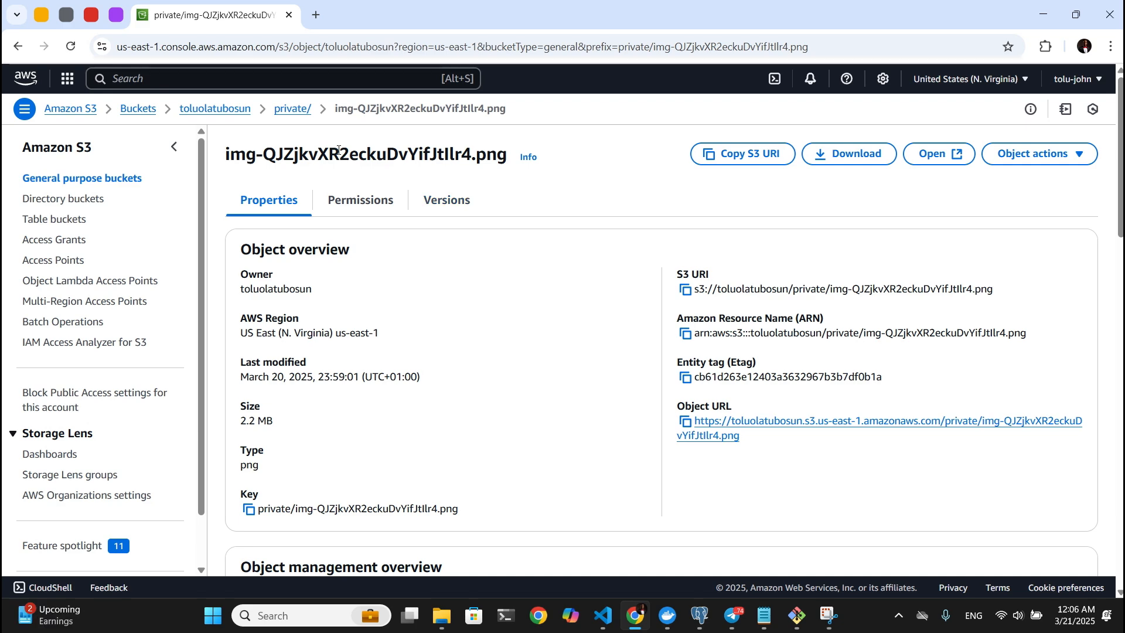
Return to the bucket, show its permissions, and expand the individual Block Public Access settings for review.
click(292, 111)
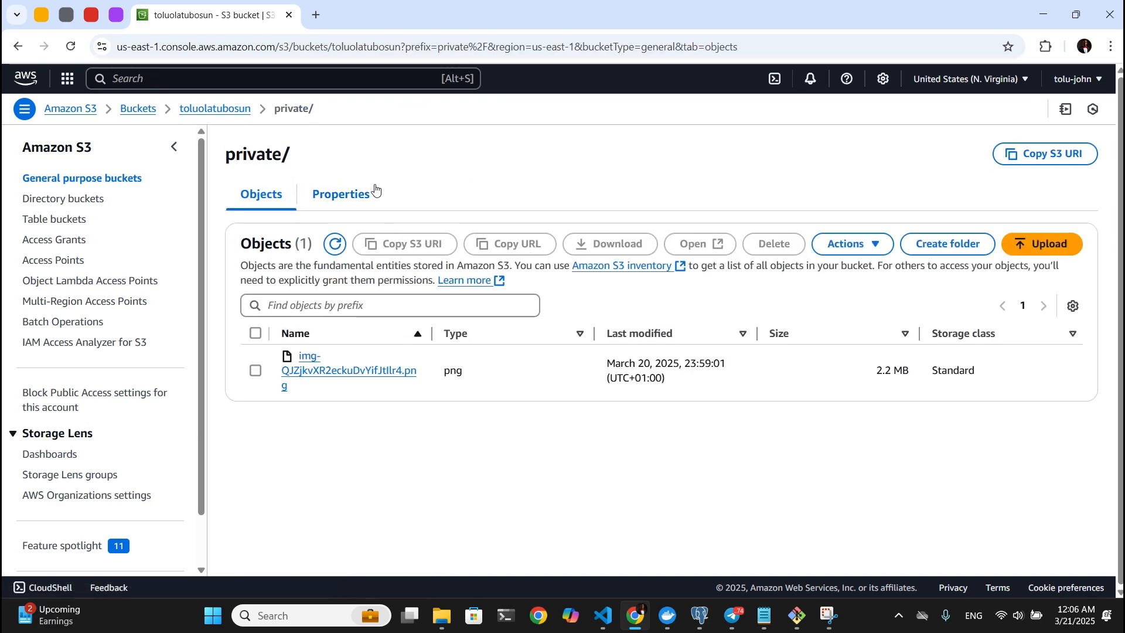
click(217, 110)
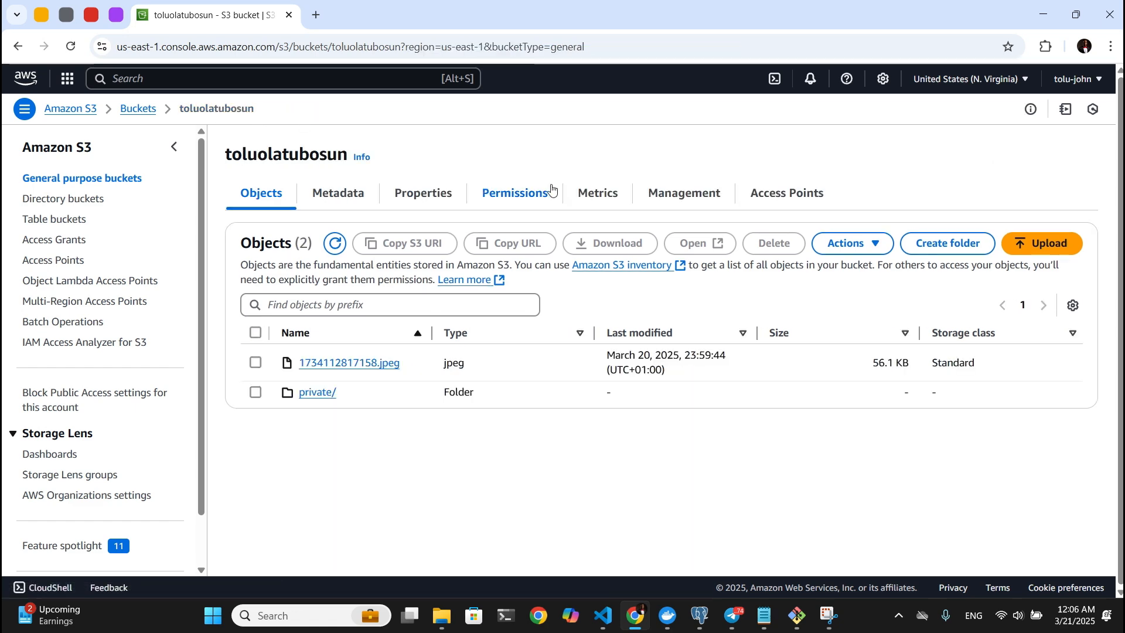
click(491, 193)
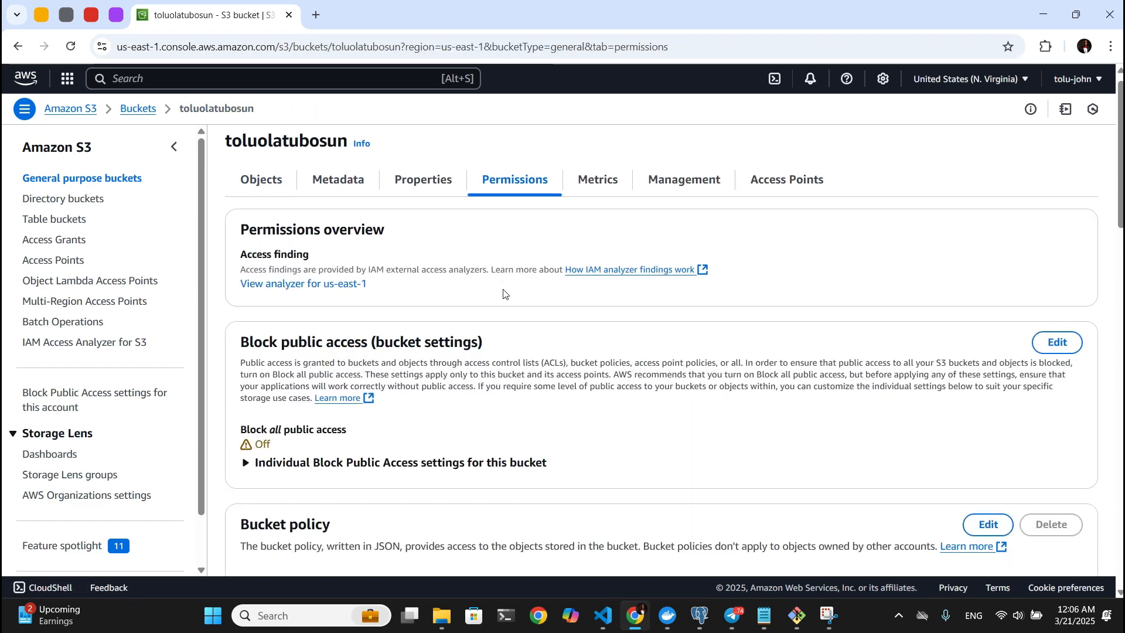
scroll(439, 316, down, 2)
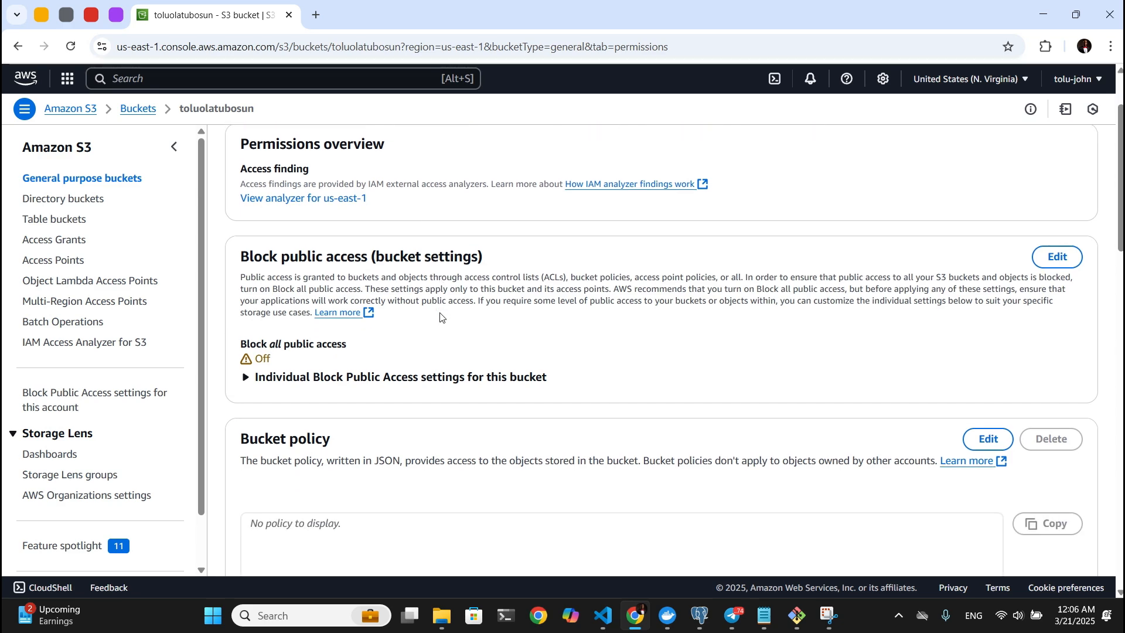
click(253, 381)
drag(268, 344, 336, 344)
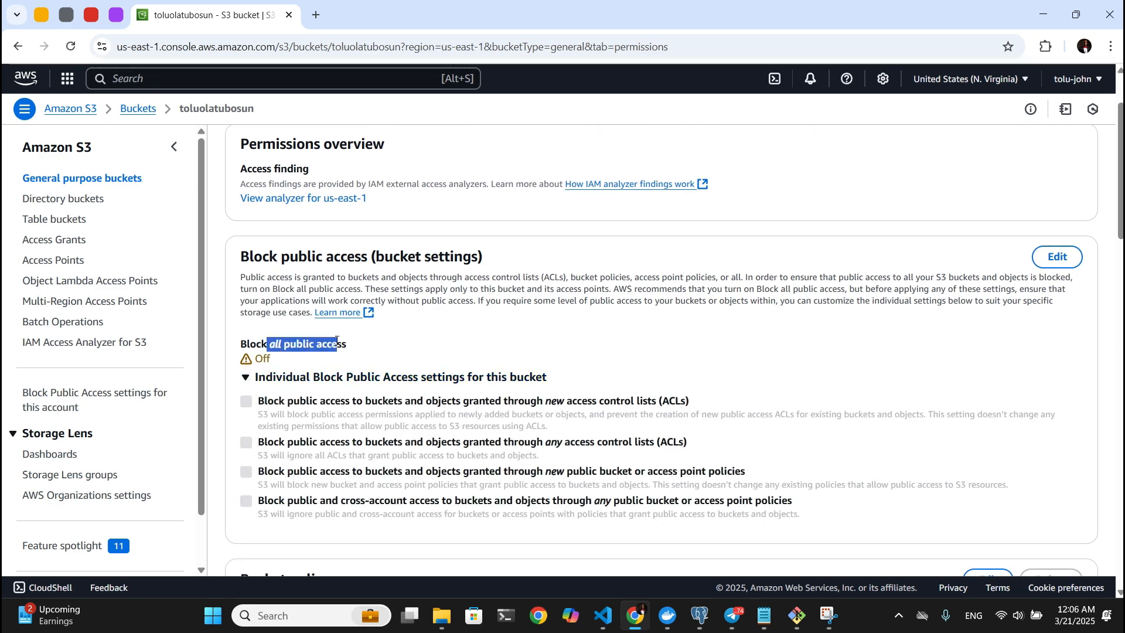
drag(256, 342, 313, 345)
Review the bucket policy, the access control list, and the allowed methods and origins in the CORS configuration.
scroll(326, 344, down, 8)
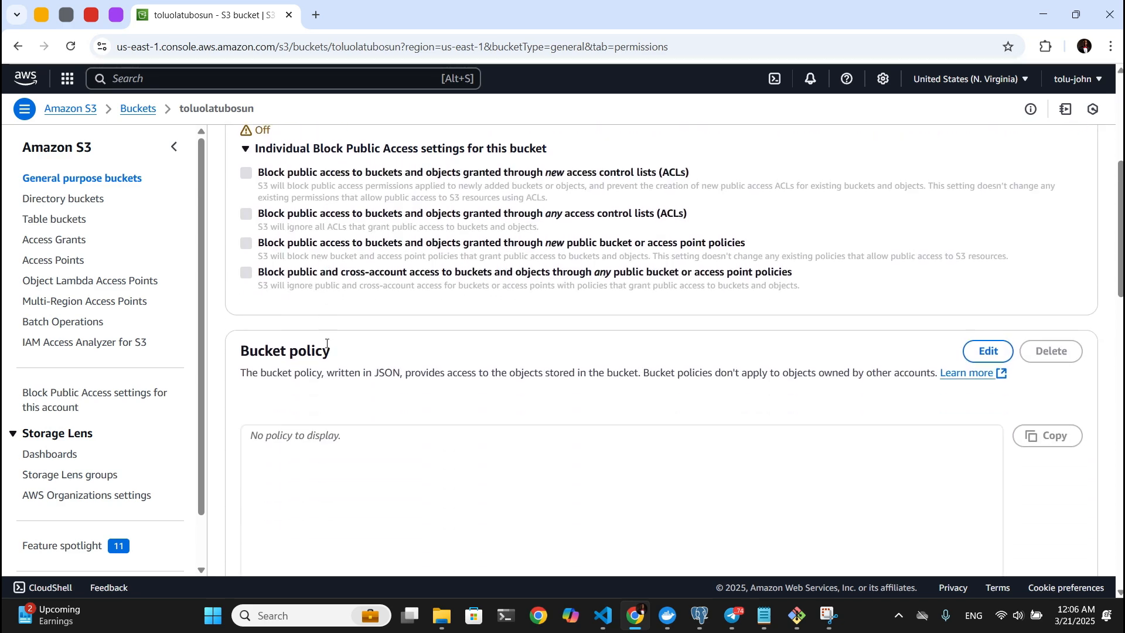
scroll(327, 344, up, 1)
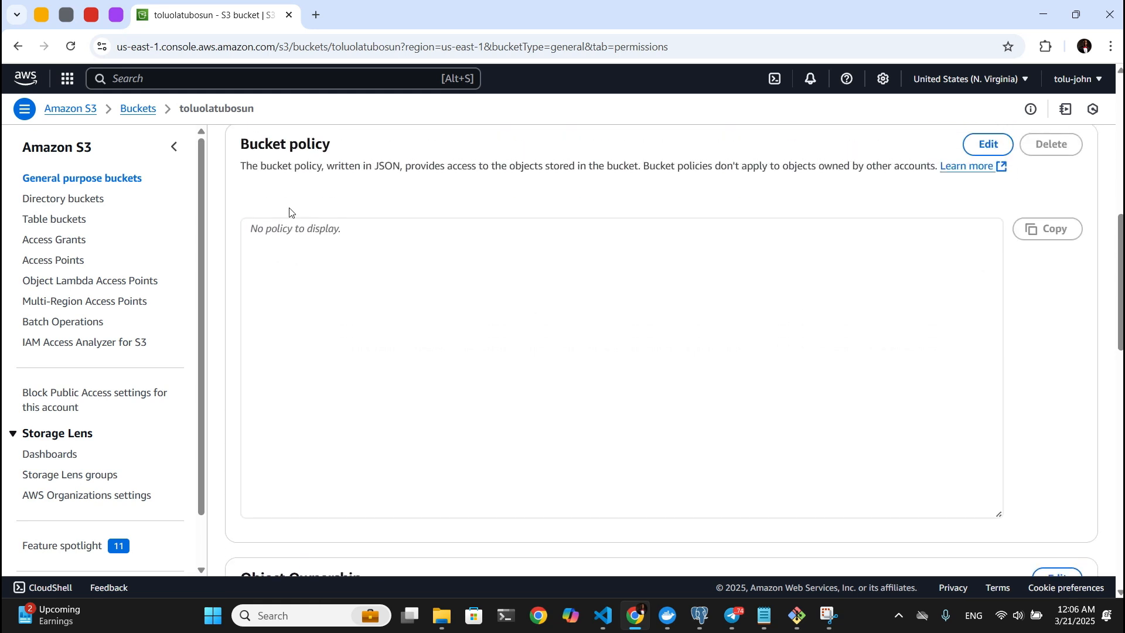
click(307, 245)
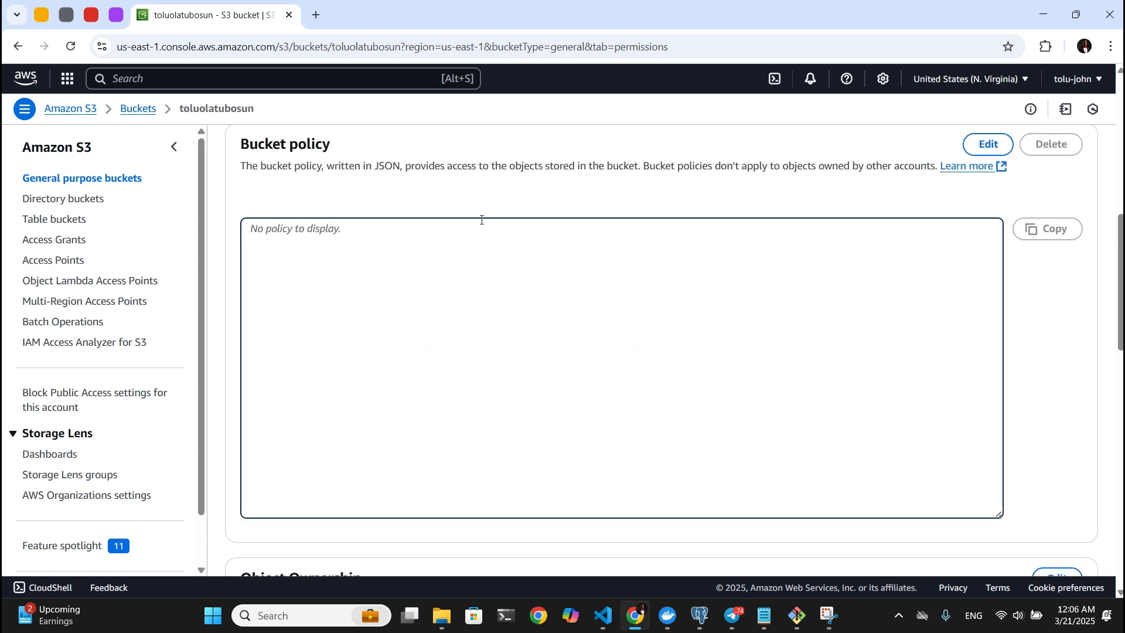
scroll(422, 201, down, 8)
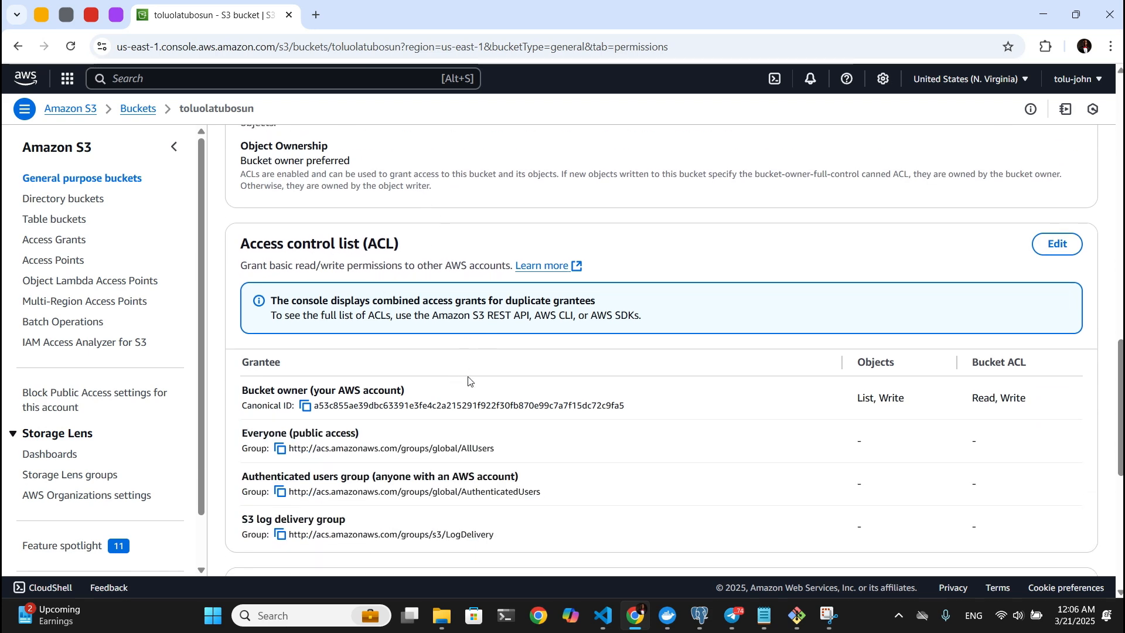
scroll(469, 375, down, 7)
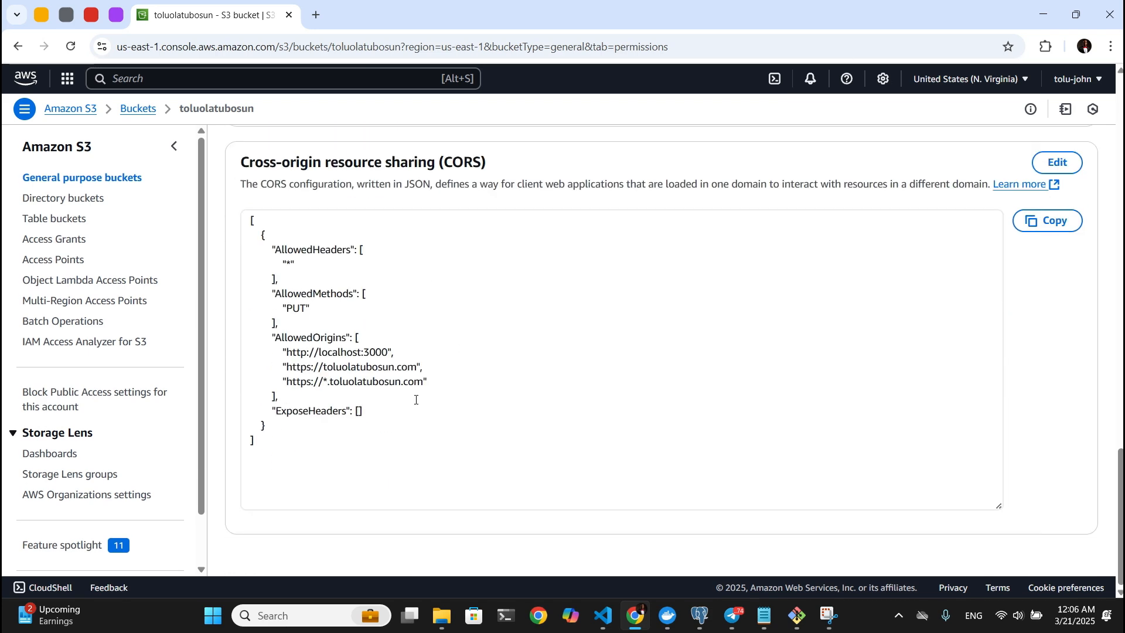
drag(417, 407, 293, 309)
click(331, 306)
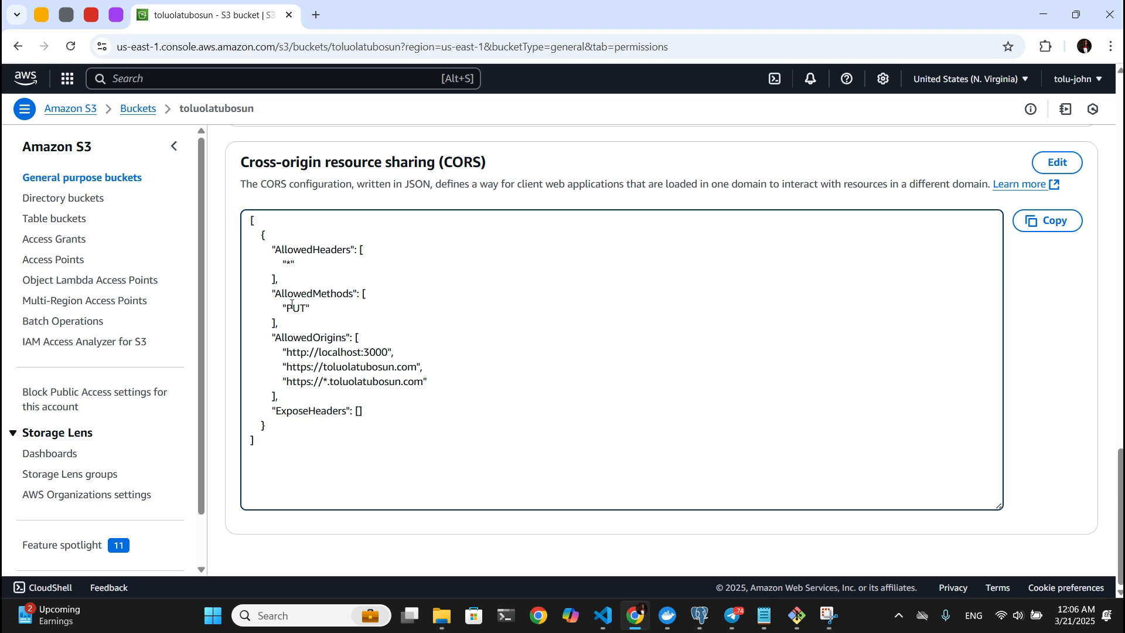
drag(277, 308, 314, 308)
double_click(297, 308)
Edit the bucket's CORS configuration, adding "HEAD" after "PUT" in AllowedMethods.
click(1058, 163)
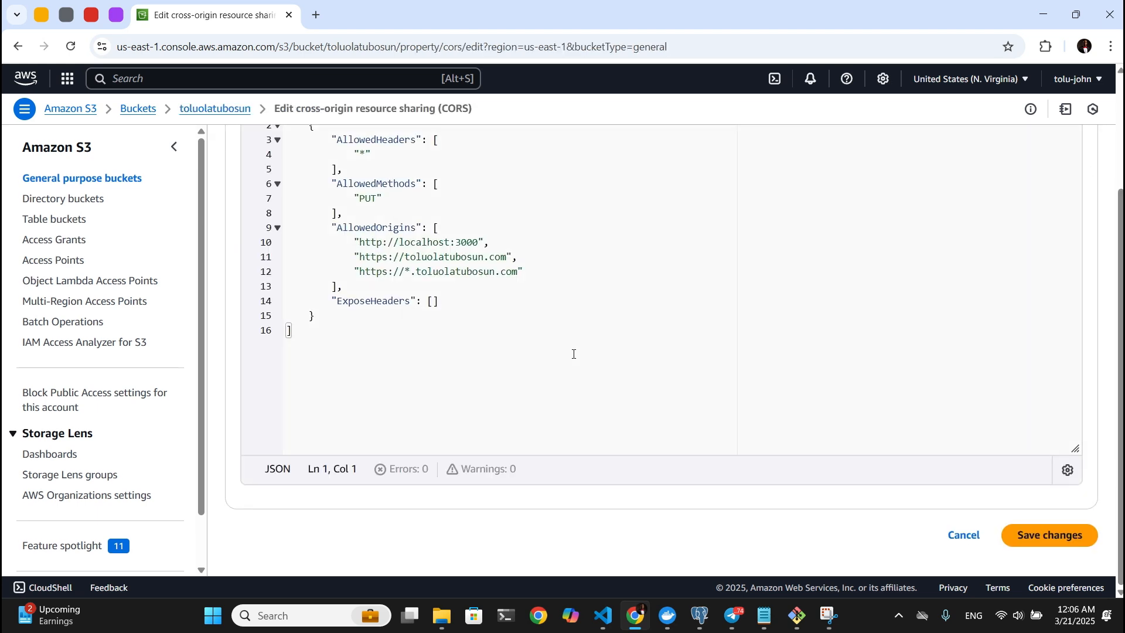
scroll(573, 353, up, 3)
click(403, 350)
text(,)
key(Return)
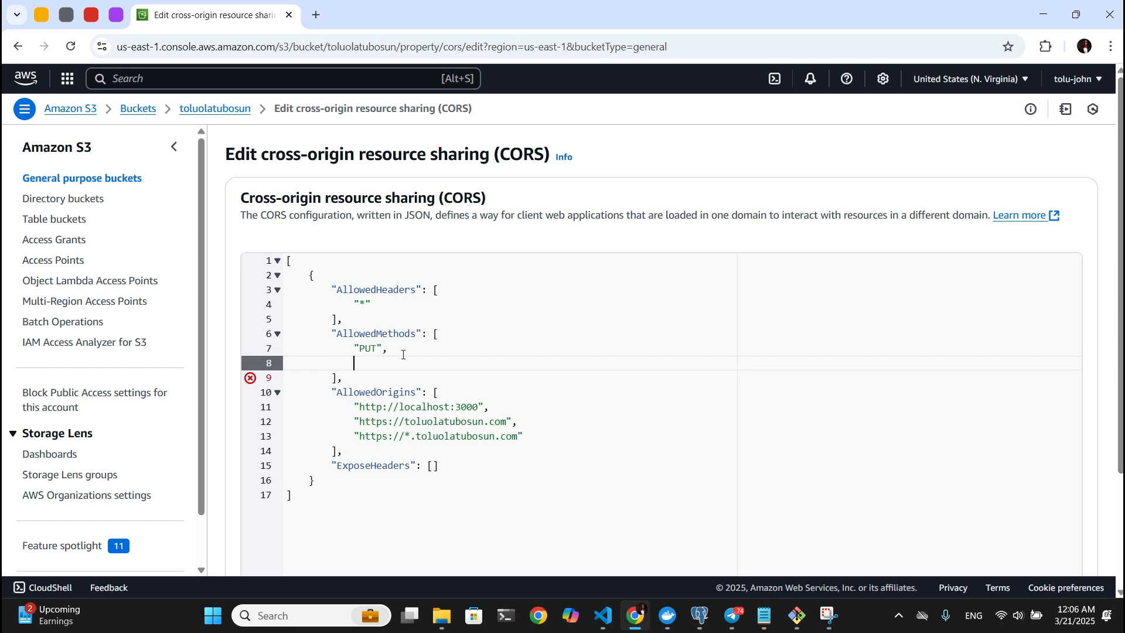
text("get)
key(BackSpace)
key(BackSpace)
key(BackSpace)
text(HE)
scroll(420, 362, down, 2)
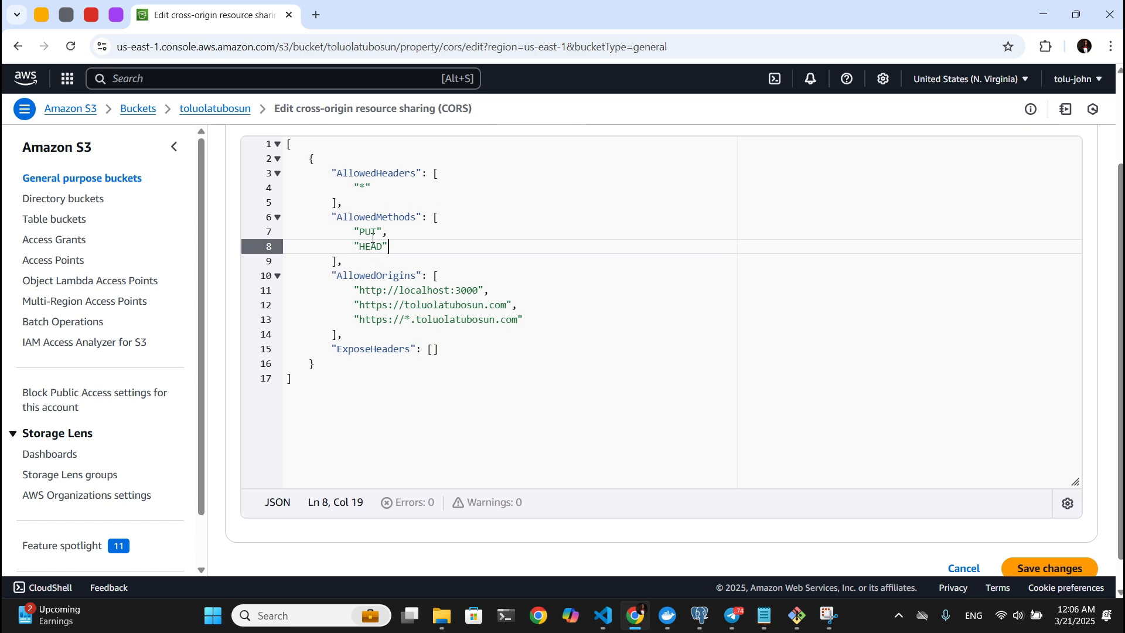
Check the PUT and HEAD entries in AllowedMethods and save the CORS changes.
click(373, 234)
double_click(372, 245)
scroll(686, 302, up, 1)
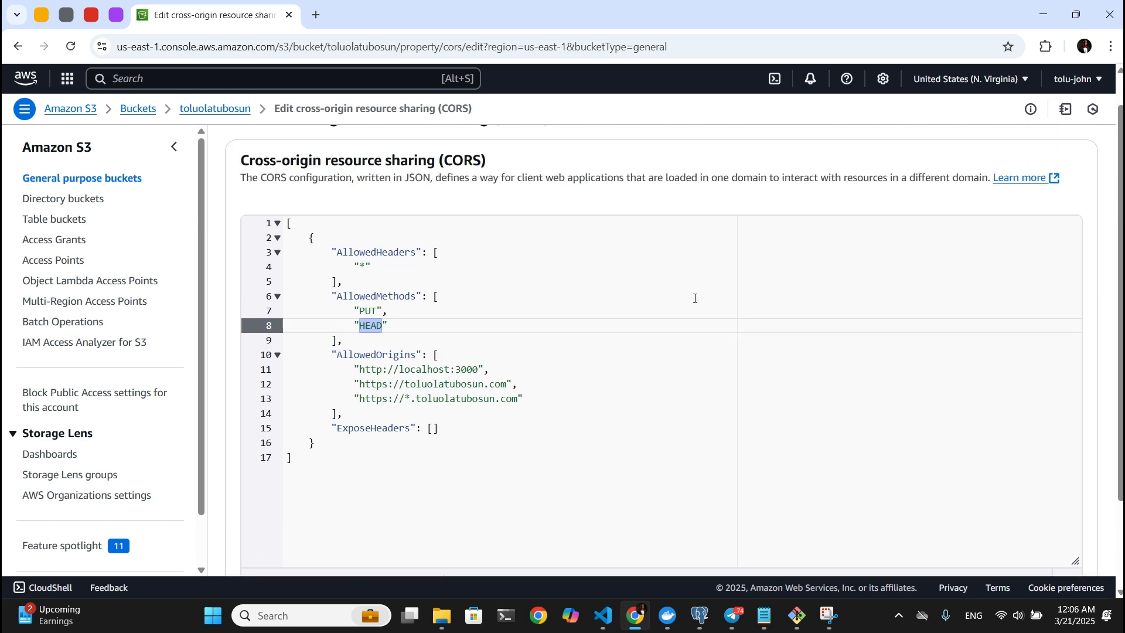
click(356, 314)
double_click(377, 321)
drag(387, 326, 356, 329)
click(355, 330)
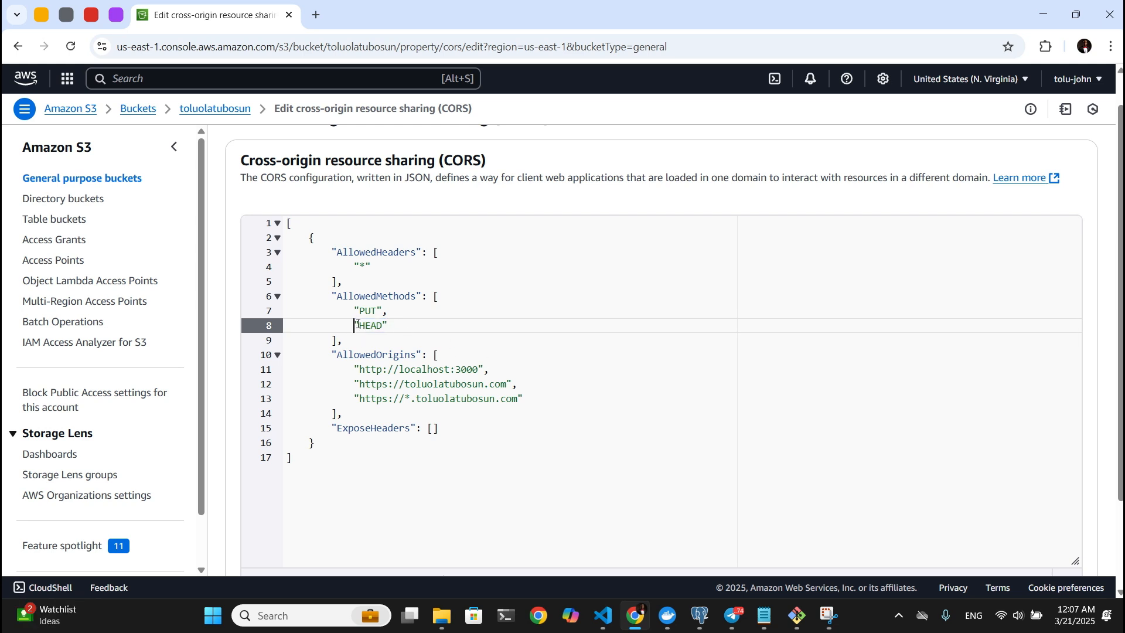
double_click(361, 325)
scroll(591, 332, down, 2)
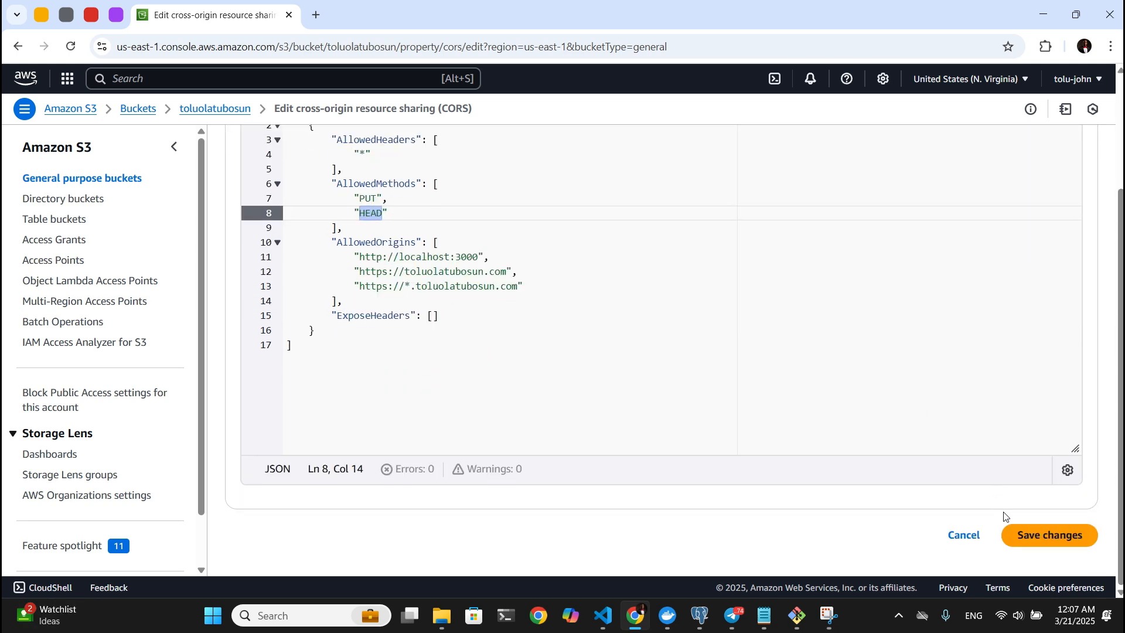
click(1034, 534)
Switch to Visual Studio Code, open README.md with its preview closed, and find the CORS Headers For S3 Bucket section.
click(603, 615)
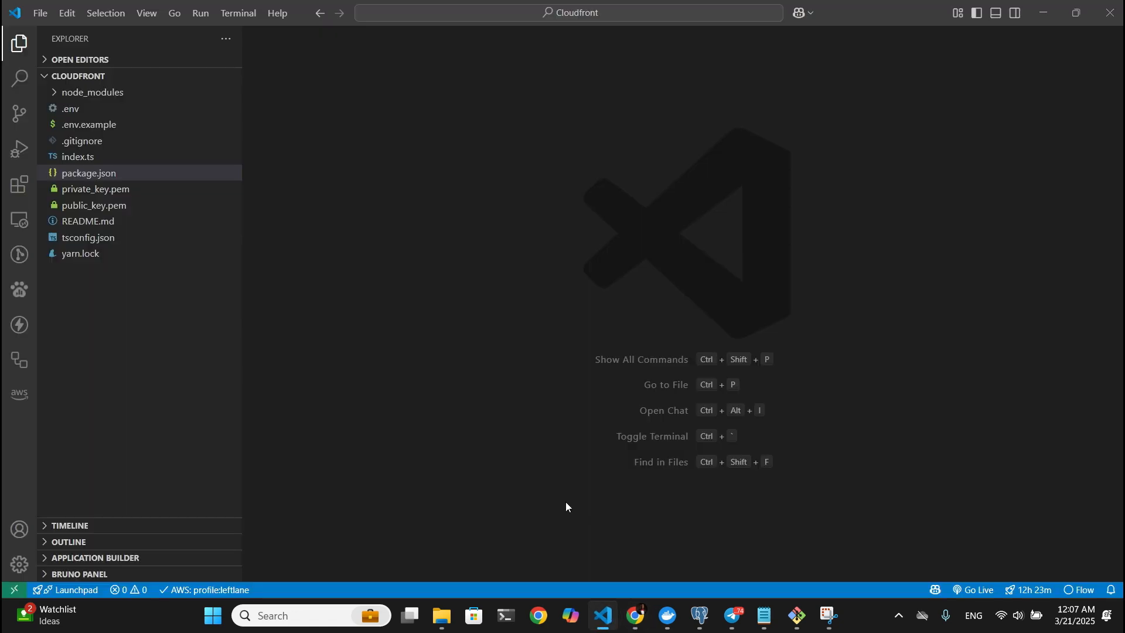
click(148, 223)
scroll(416, 249, down, 5)
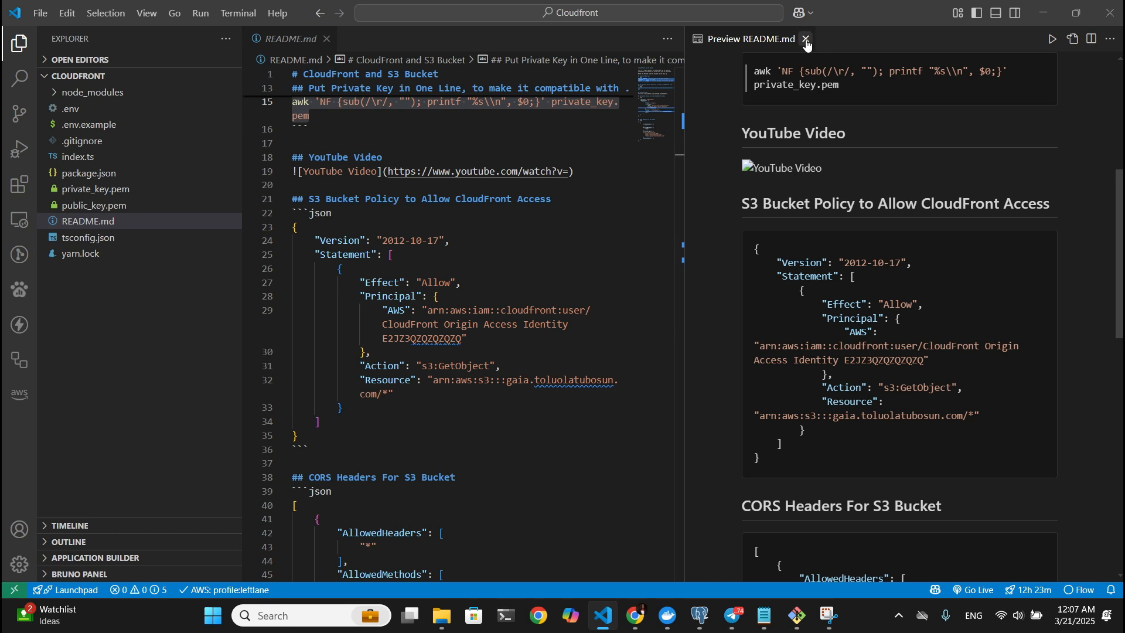
click(806, 38)
scroll(637, 291, down, 5)
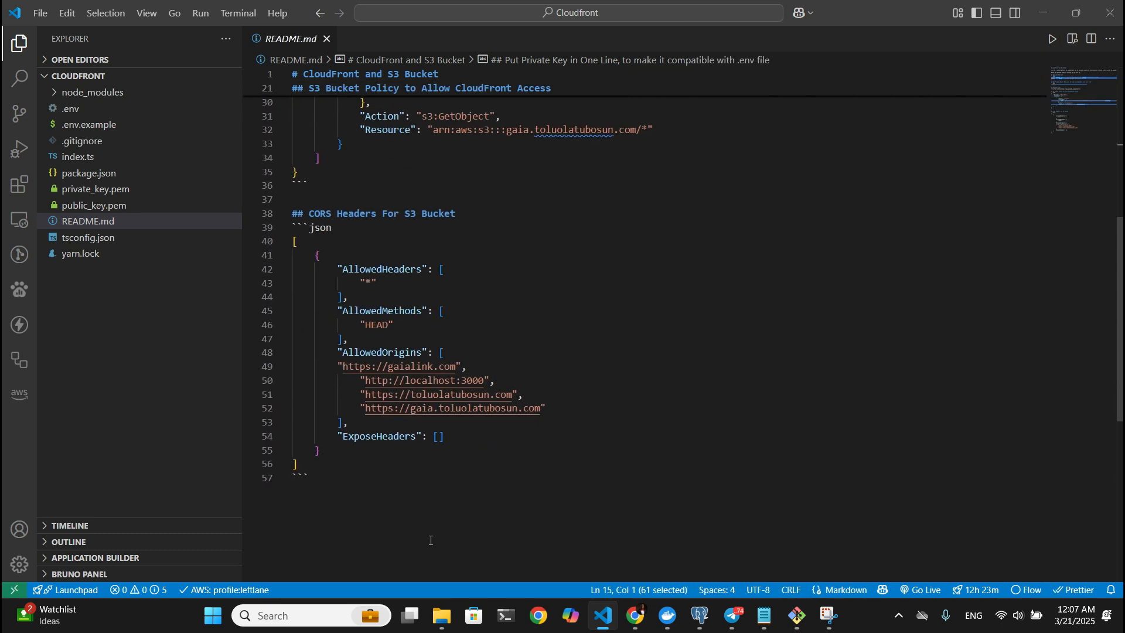
drag(430, 540, 300, 241)
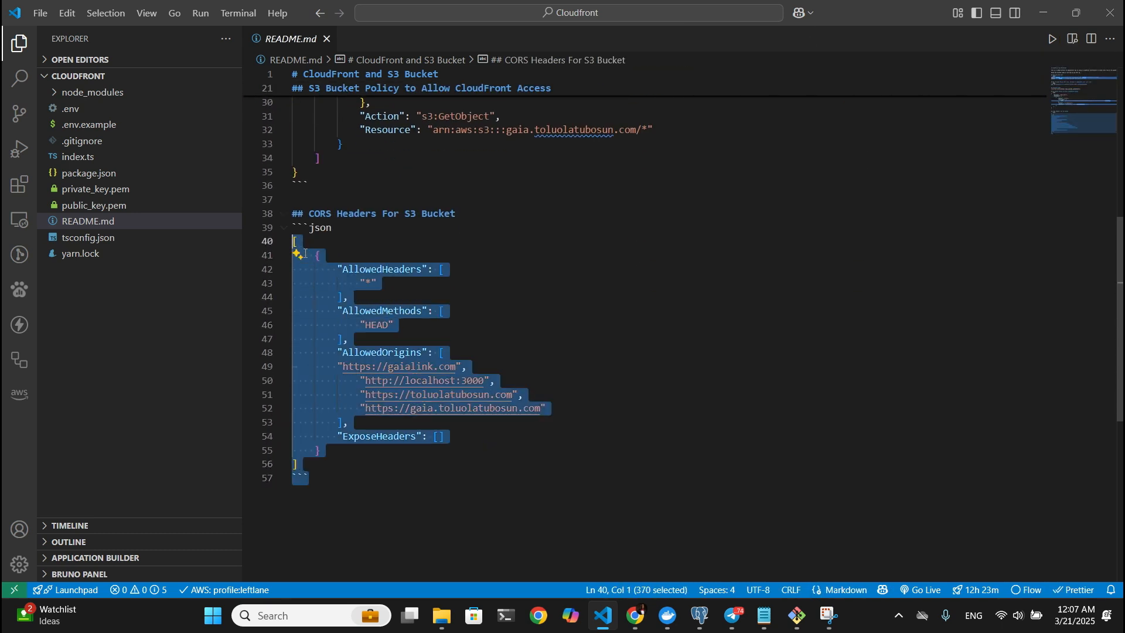
click(297, 237)
click(362, 485)
drag(362, 485, 292, 228)
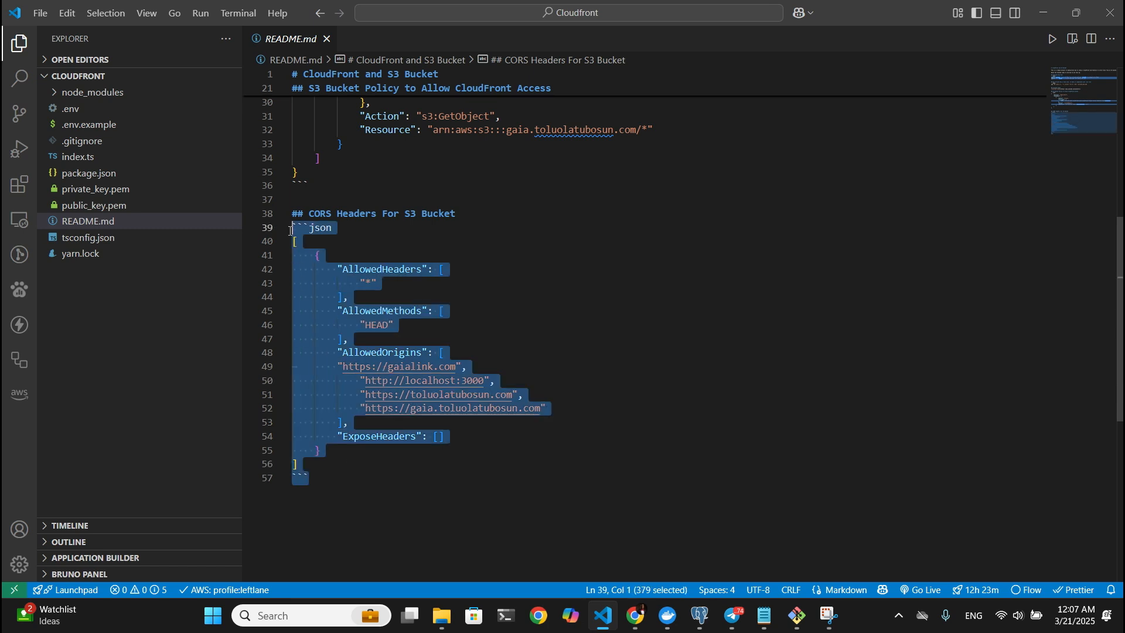
double_click(334, 368)
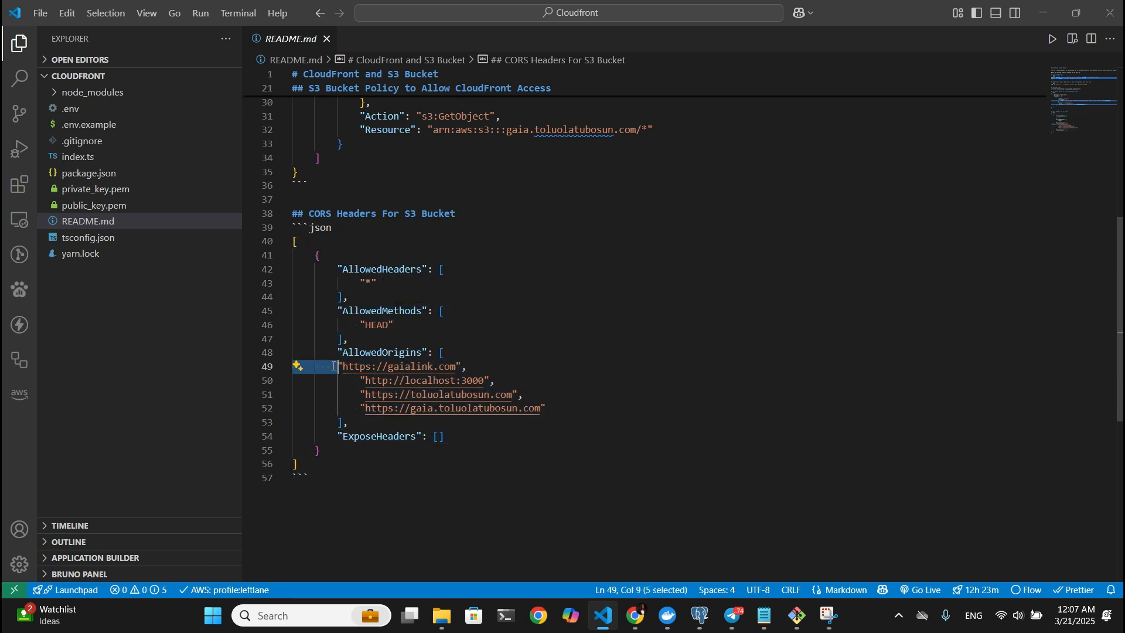
drag(467, 367, 282, 368)
key(BackSpace)
key(BackSpace)
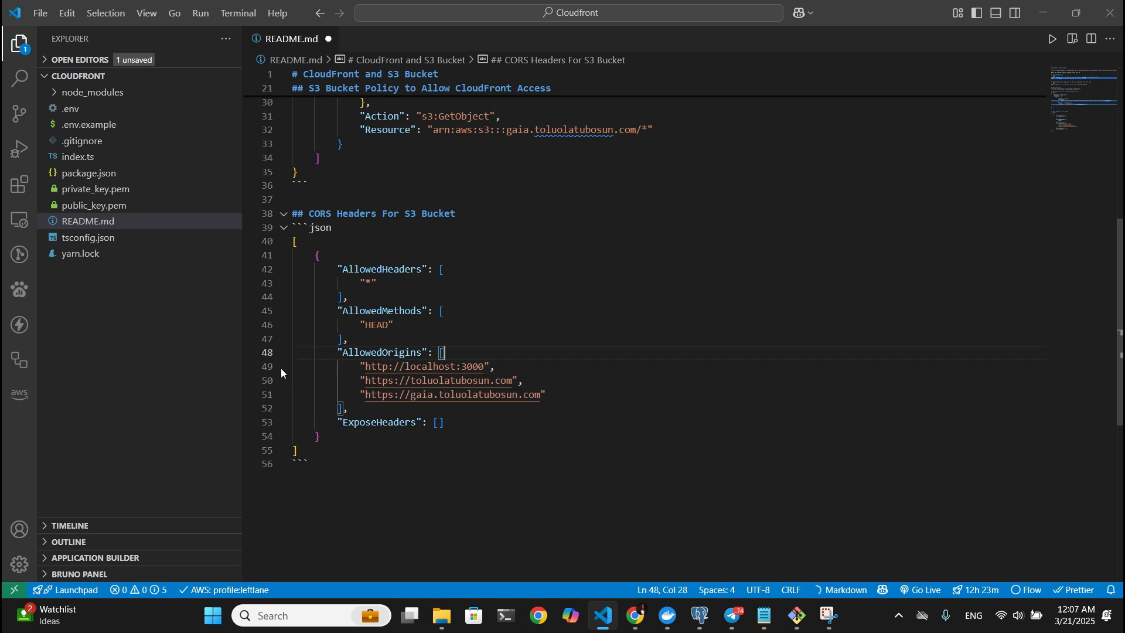
Review the allowed method and origins in the README's CORS section and the Action and Resource lines of its bucket policy.
double_click(379, 325)
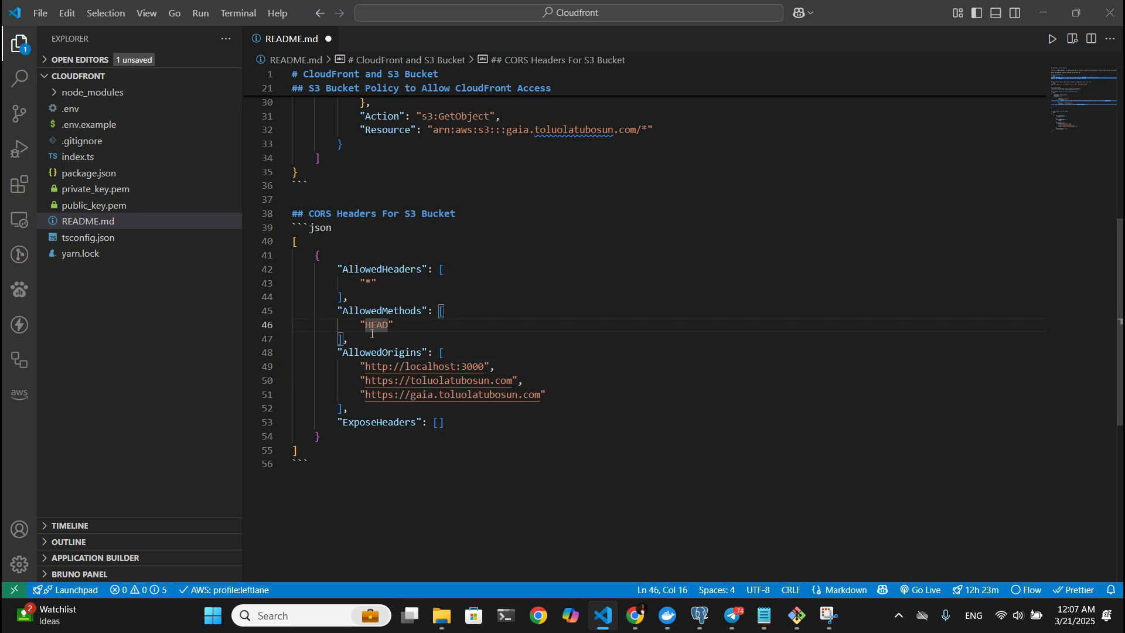
drag(358, 385, 453, 385)
scroll(453, 385, up, 5)
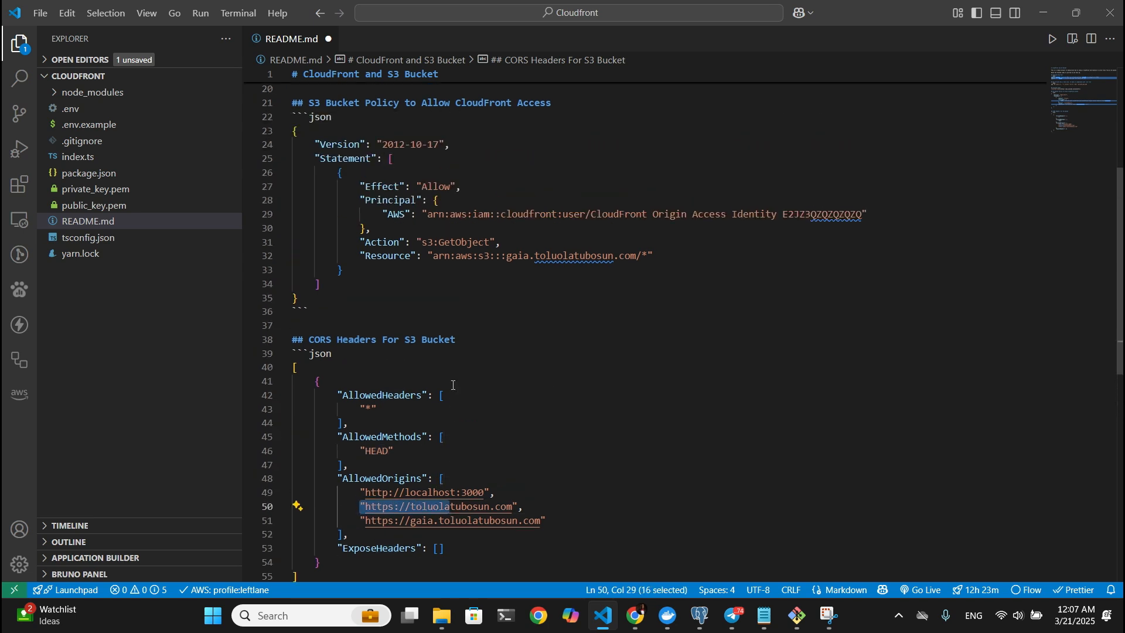
drag(355, 385, 315, 335)
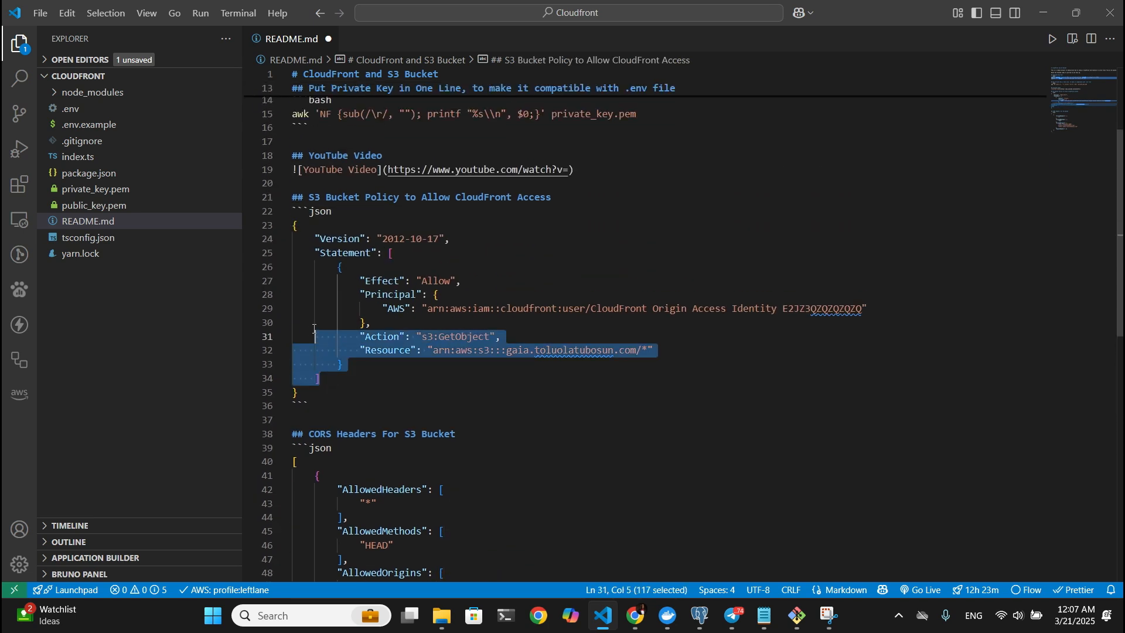
scroll(314, 333, up, 4)
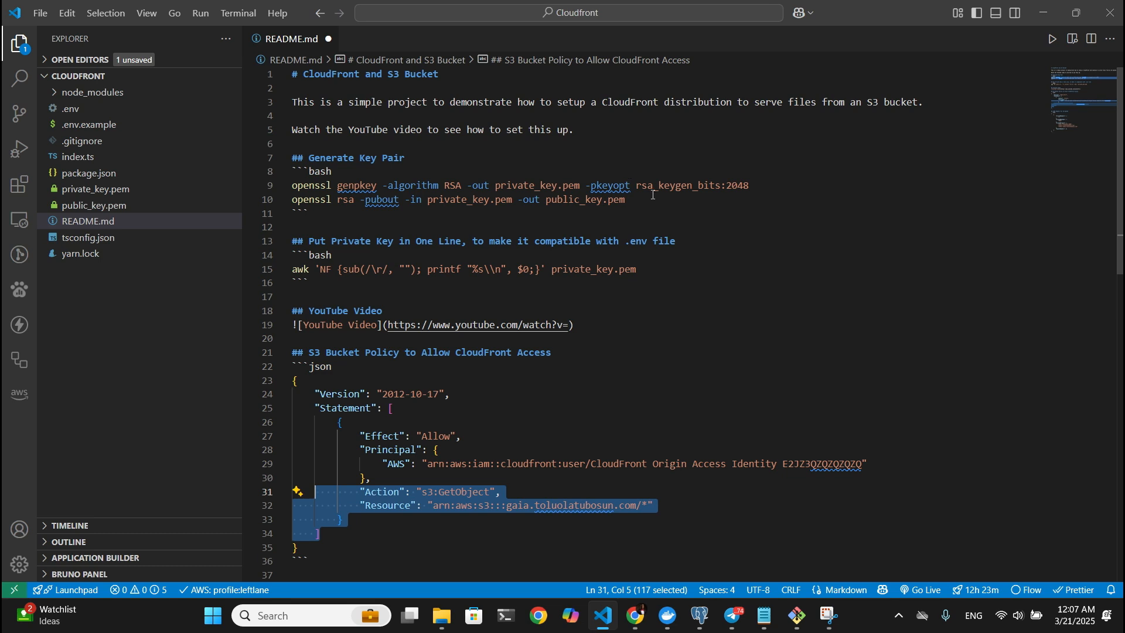
Save README.md, highlight its openssl key pair commands, and view public_key.pem before closing it.
drag(626, 200, 293, 186)
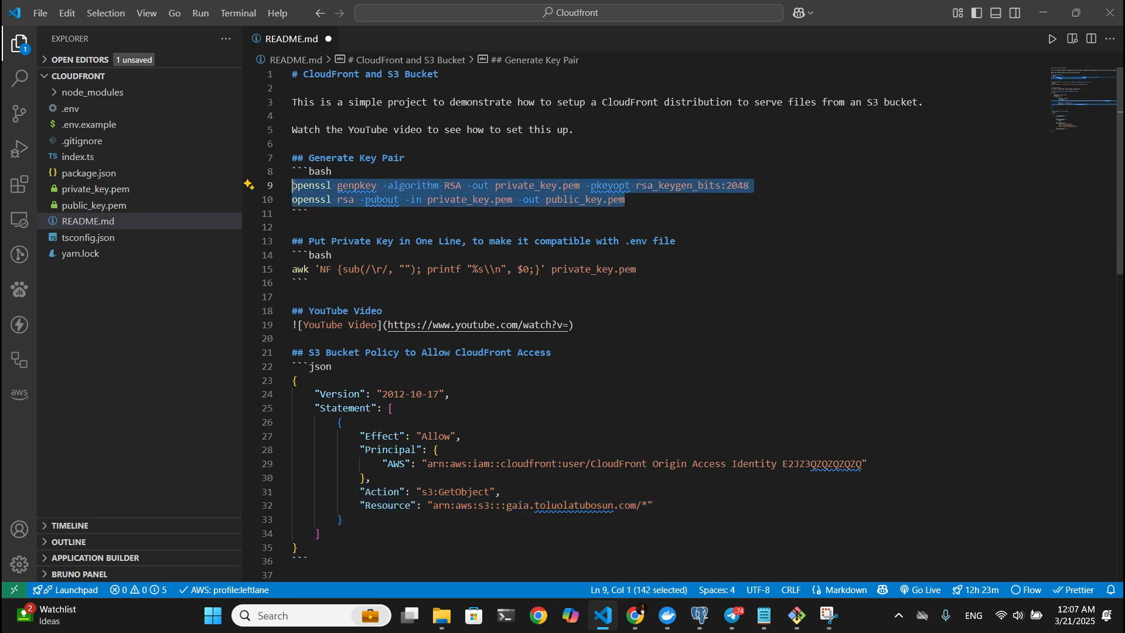
click(664, 198)
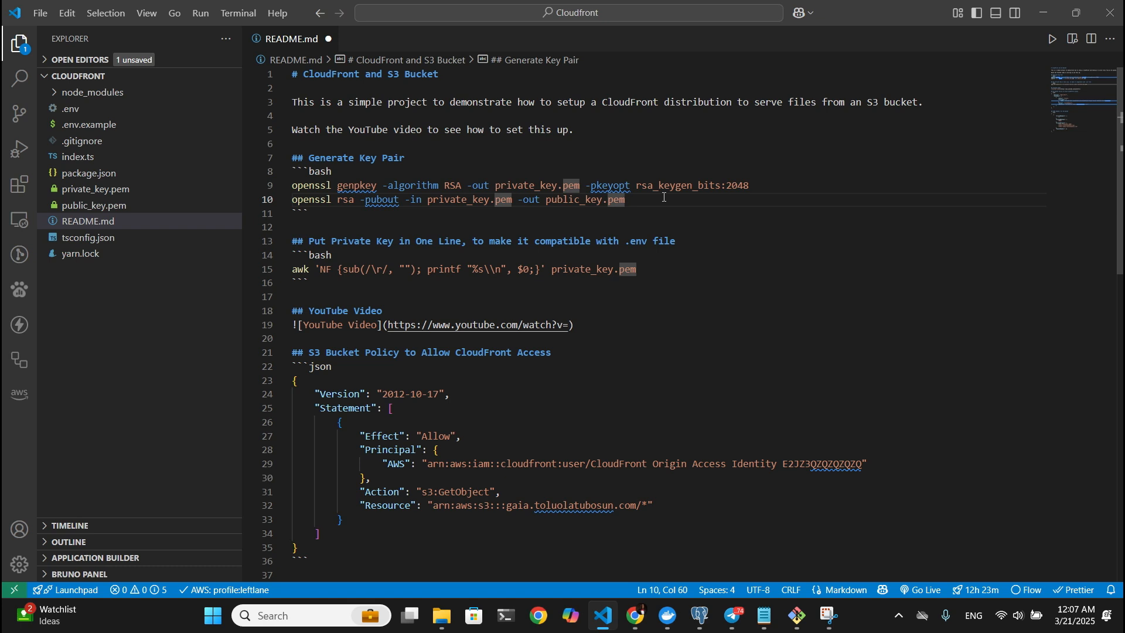
key(ctrl+s)
drag(664, 198, 292, 171)
click(151, 204)
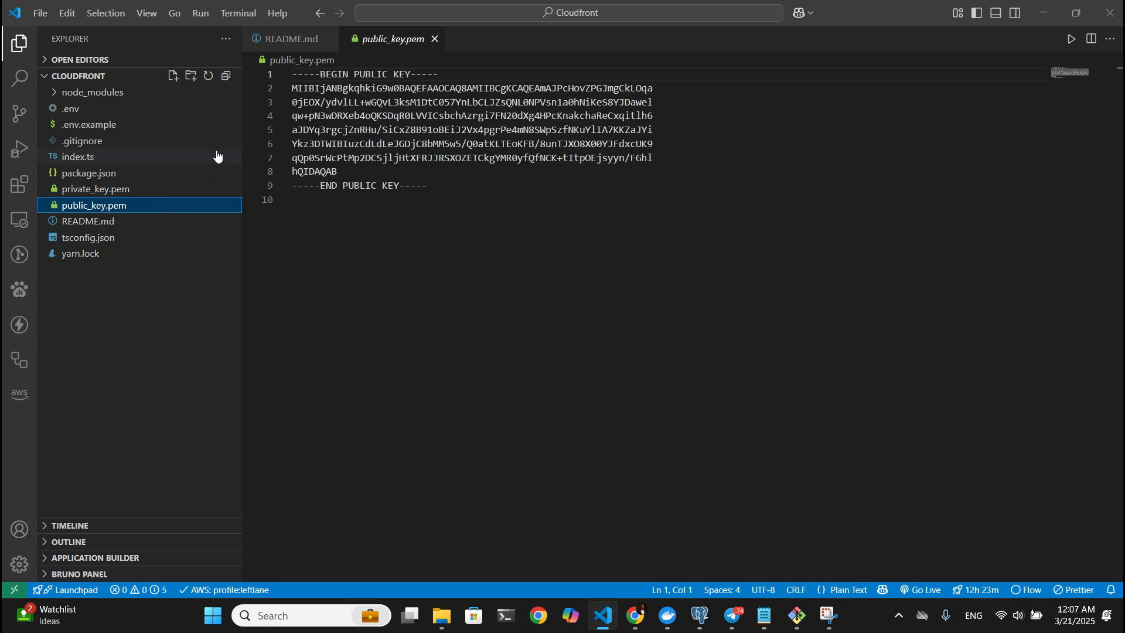
click(434, 40)
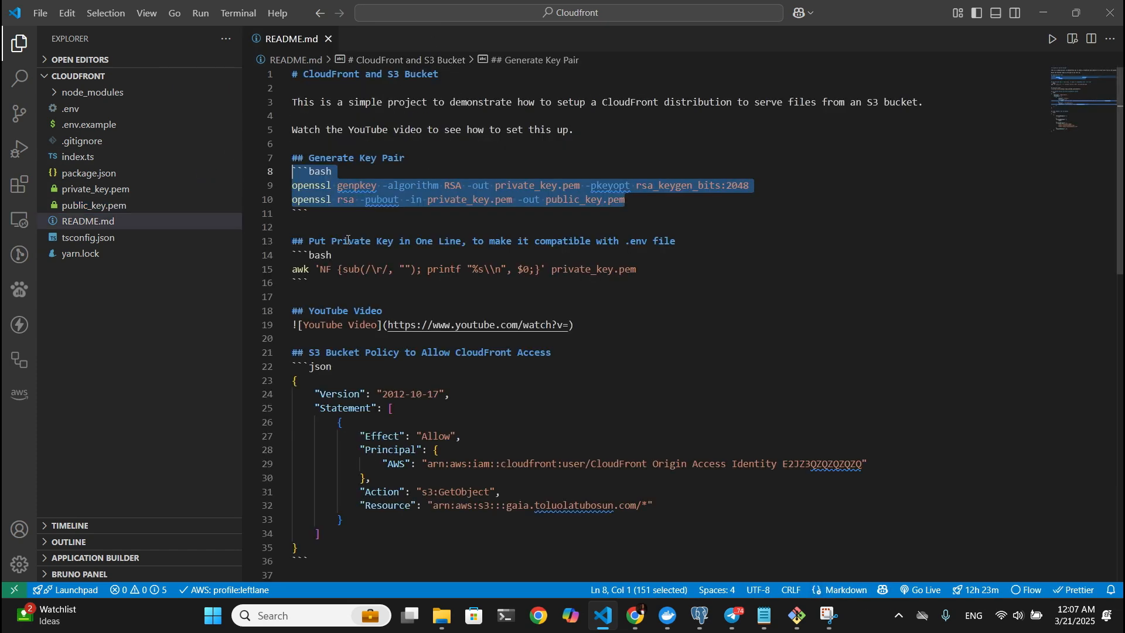
Highlight the README's awk command for the one-line private key and view private_key.pem before closing it.
drag(647, 270, 283, 272)
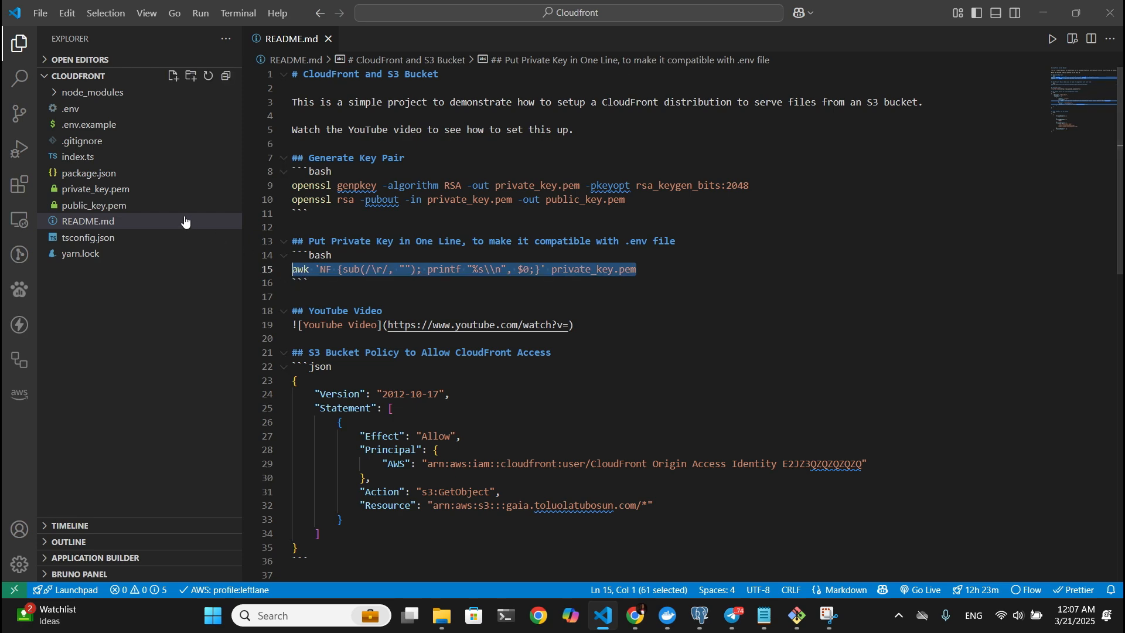
click(167, 204)
click(166, 190)
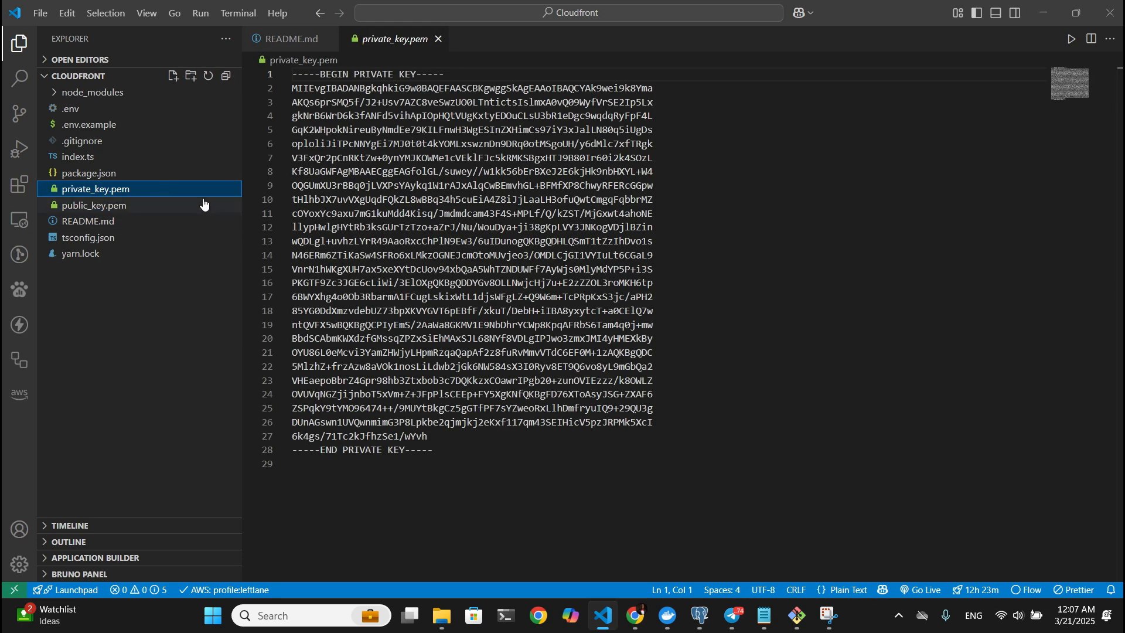
click(438, 40)
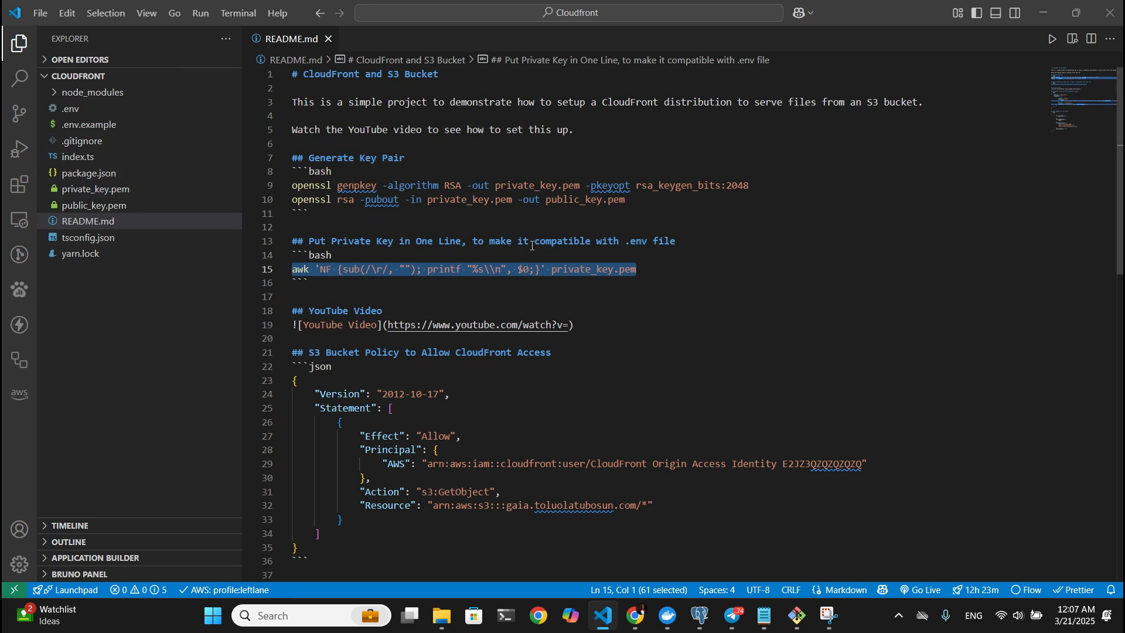
Examine the awk command in README.md, including its printf call and the double backslash in the newline format.
click(648, 256)
drag(652, 269, 292, 270)
click(666, 270)
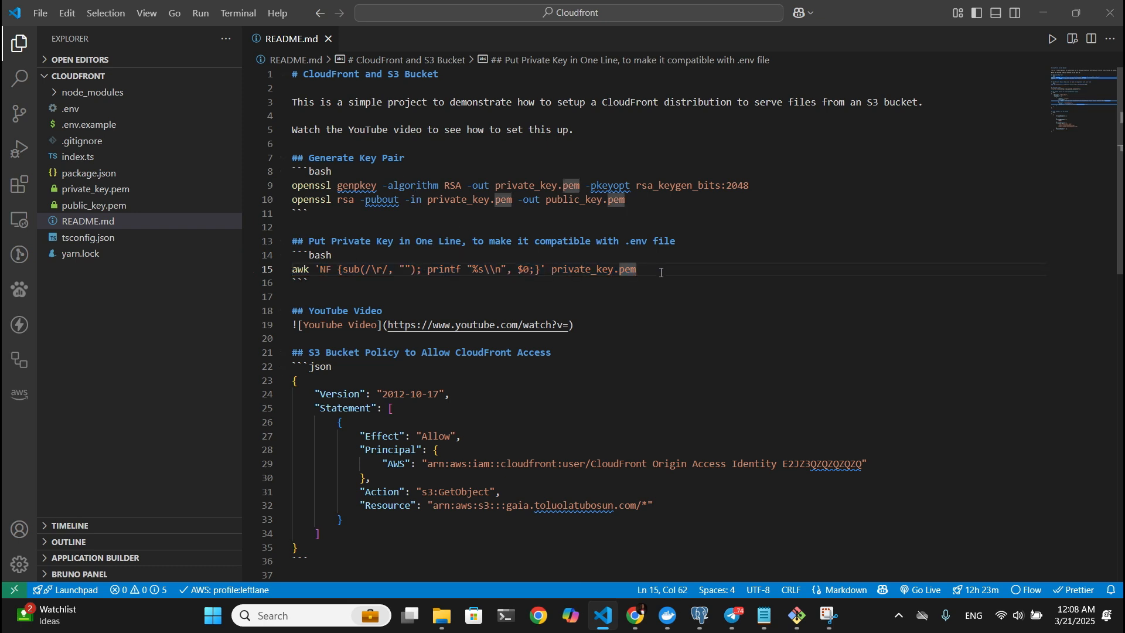
drag(666, 269, 293, 269)
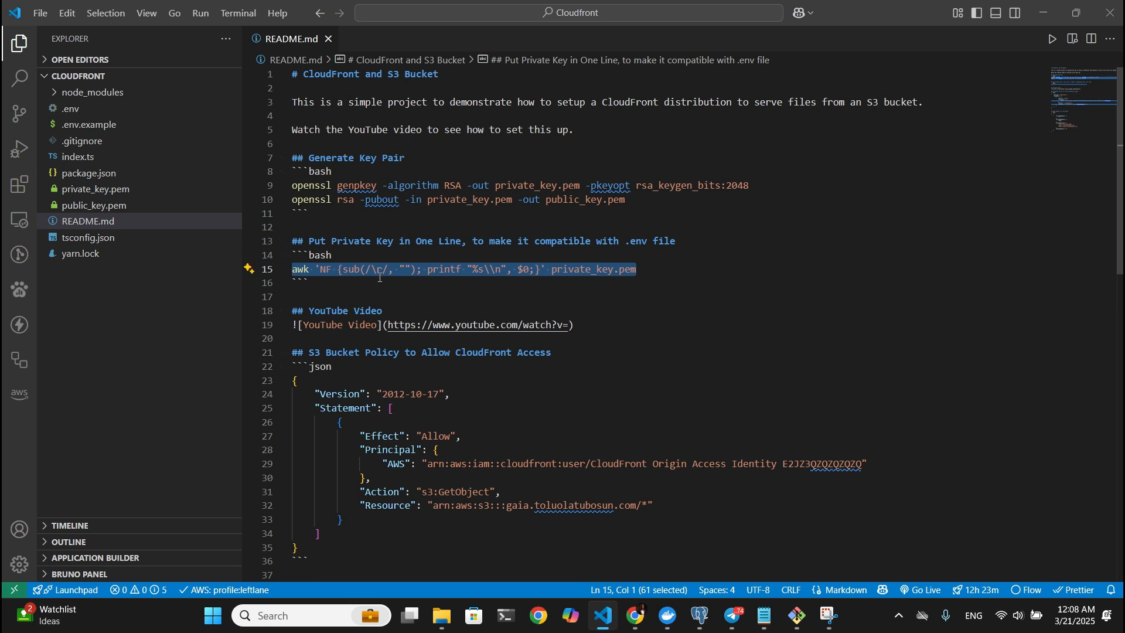
click(441, 269)
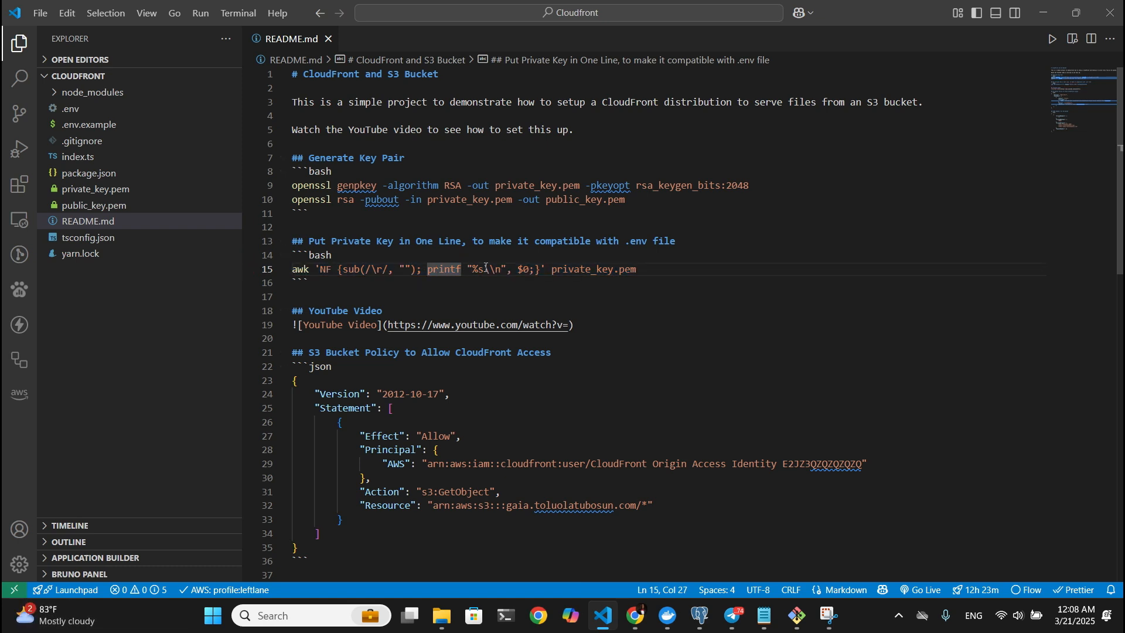
drag(485, 269, 497, 269)
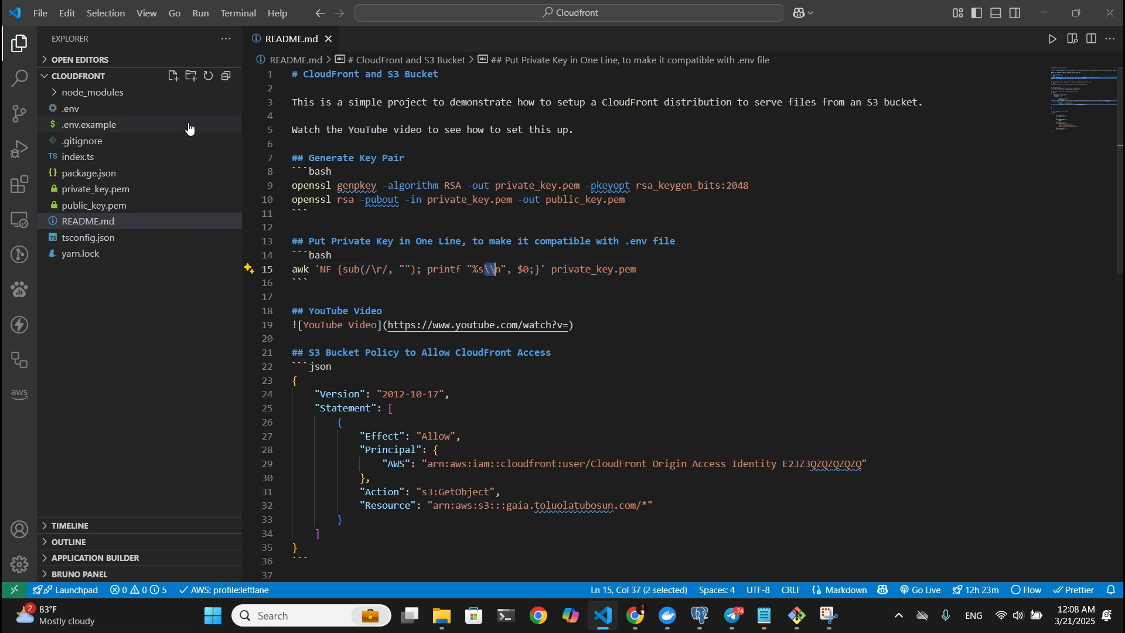
Inspect the private key entry in .env and the newline replace call on CLOUDFRONT_PRIVATE_KEY in index.ts.
click(179, 110)
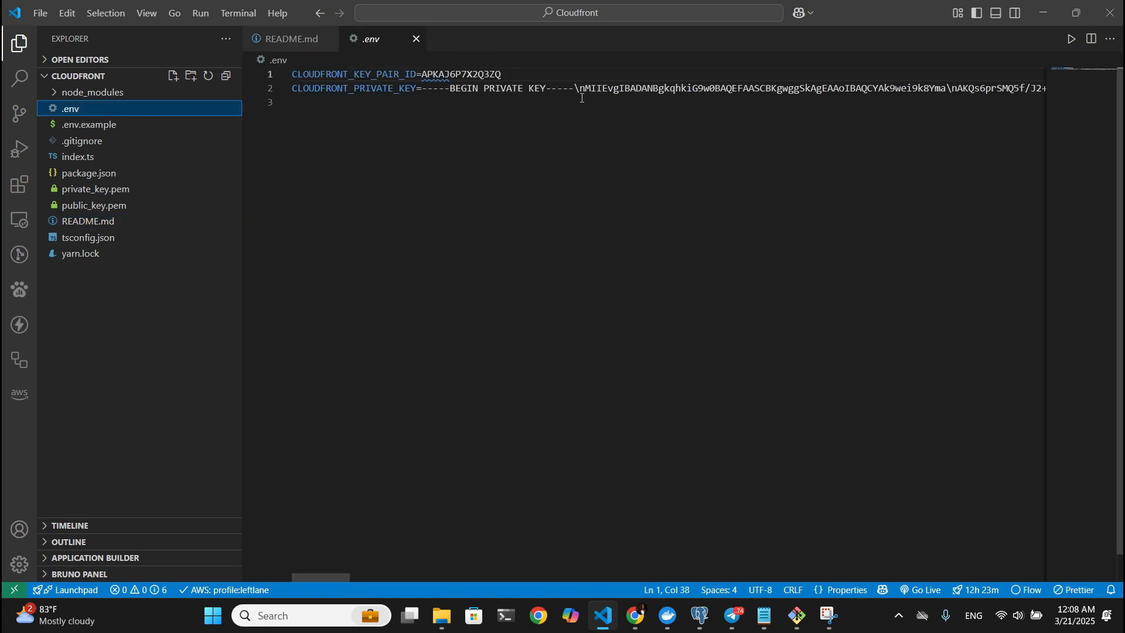
click(121, 162)
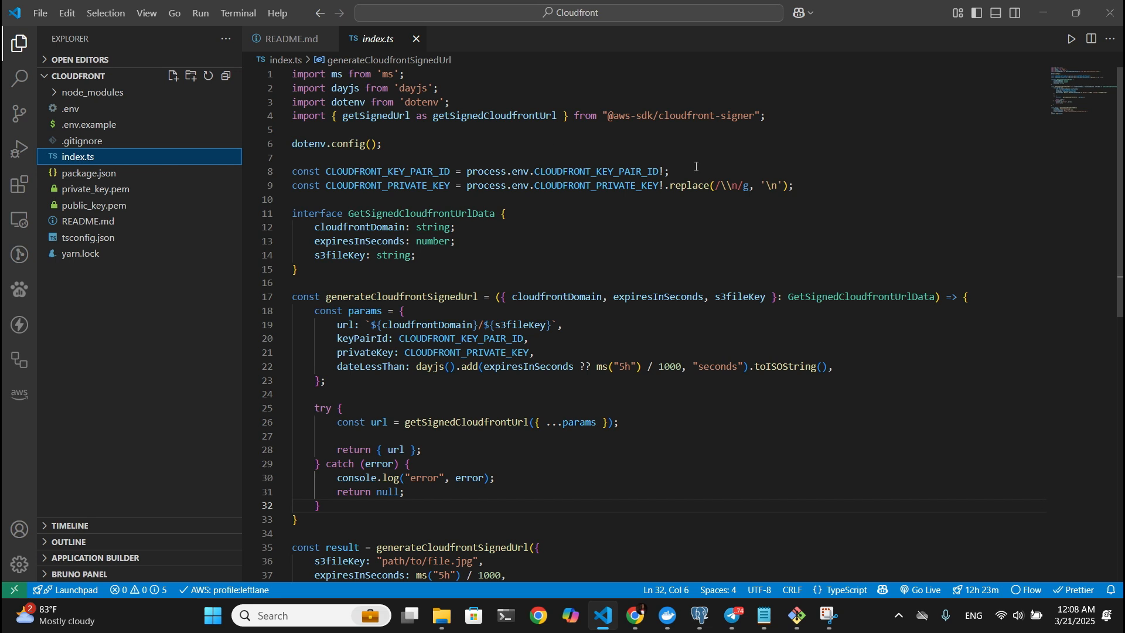
double_click(691, 184)
drag(714, 185, 786, 186)
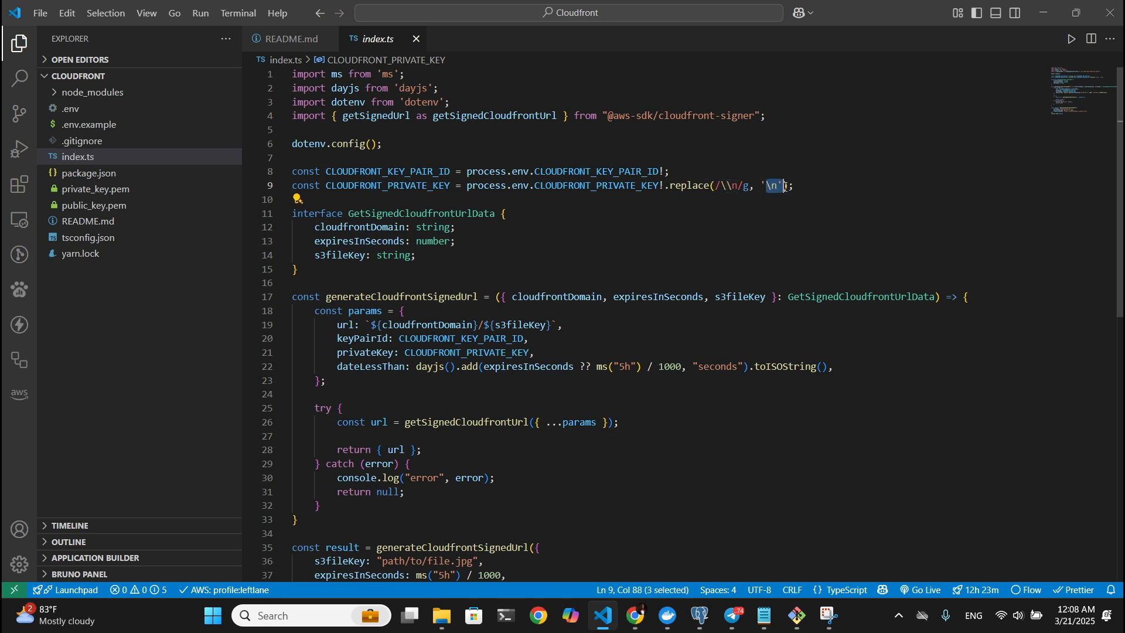
click(417, 39)
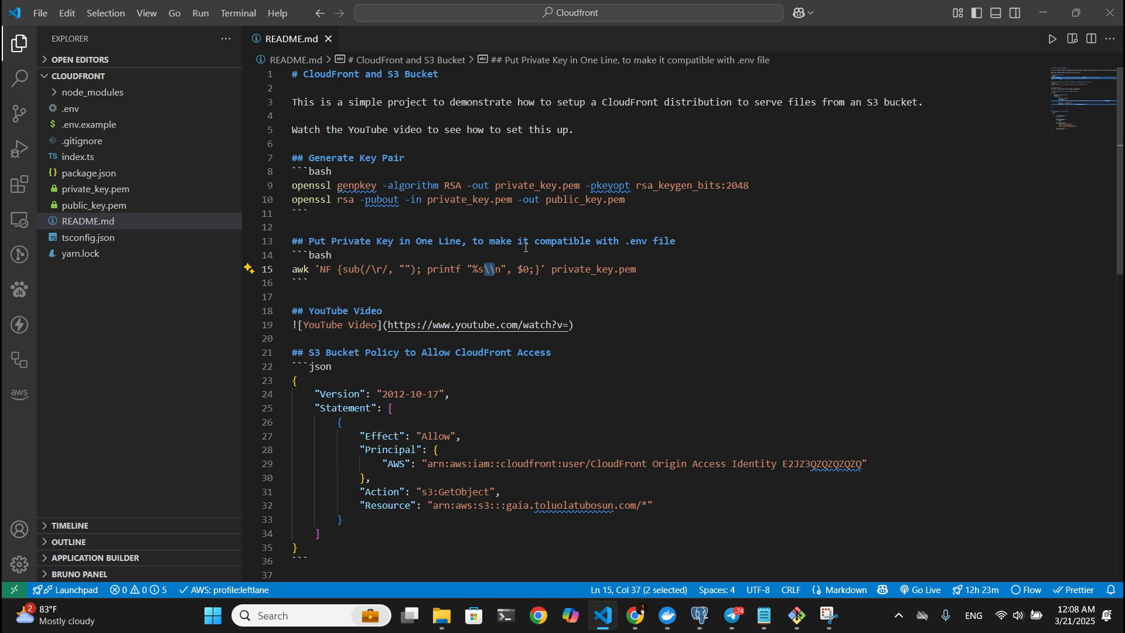
Reopen index.ts and review the generateCloudfrontSignedUrl function.
click(118, 156)
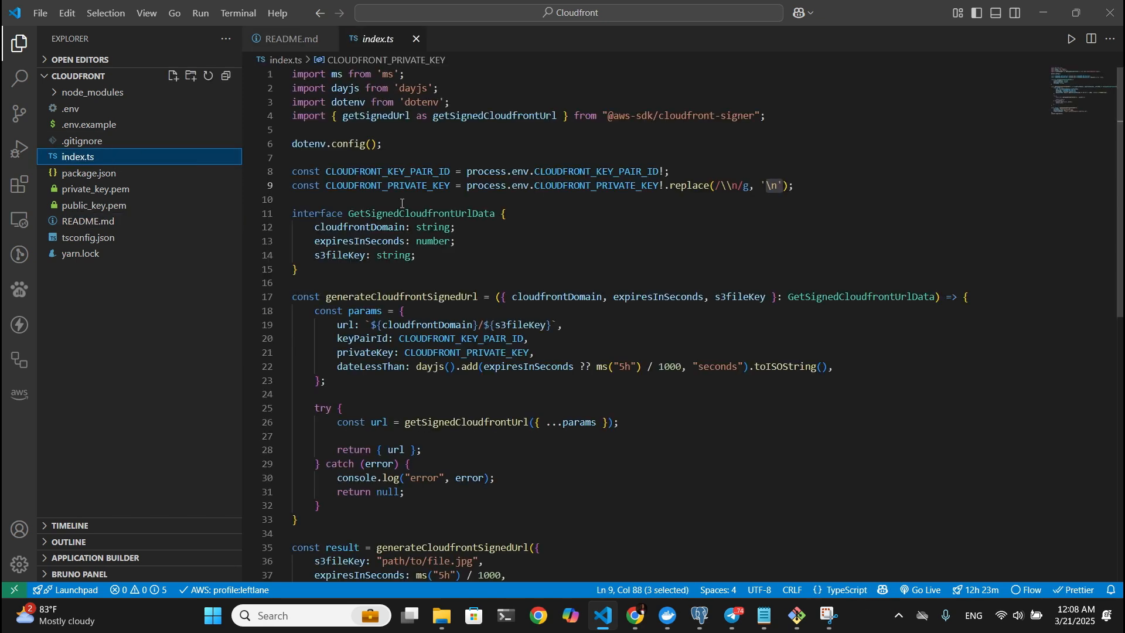
scroll(402, 204, down, 3)
scroll(402, 203, down, 2)
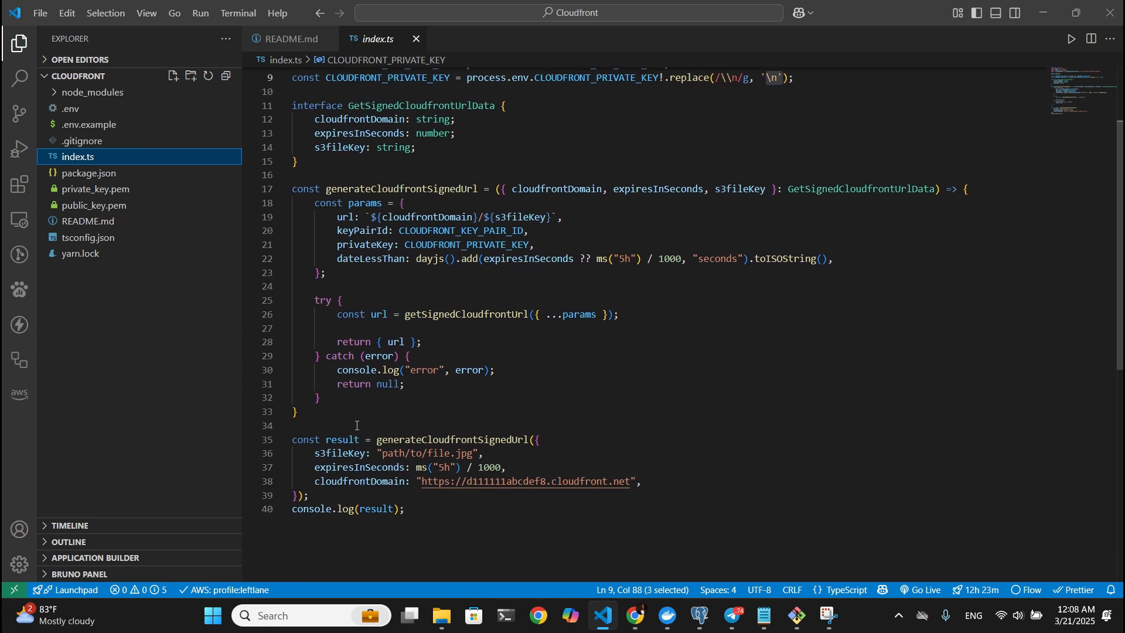
drag(352, 413, 308, 174)
click(369, 345)
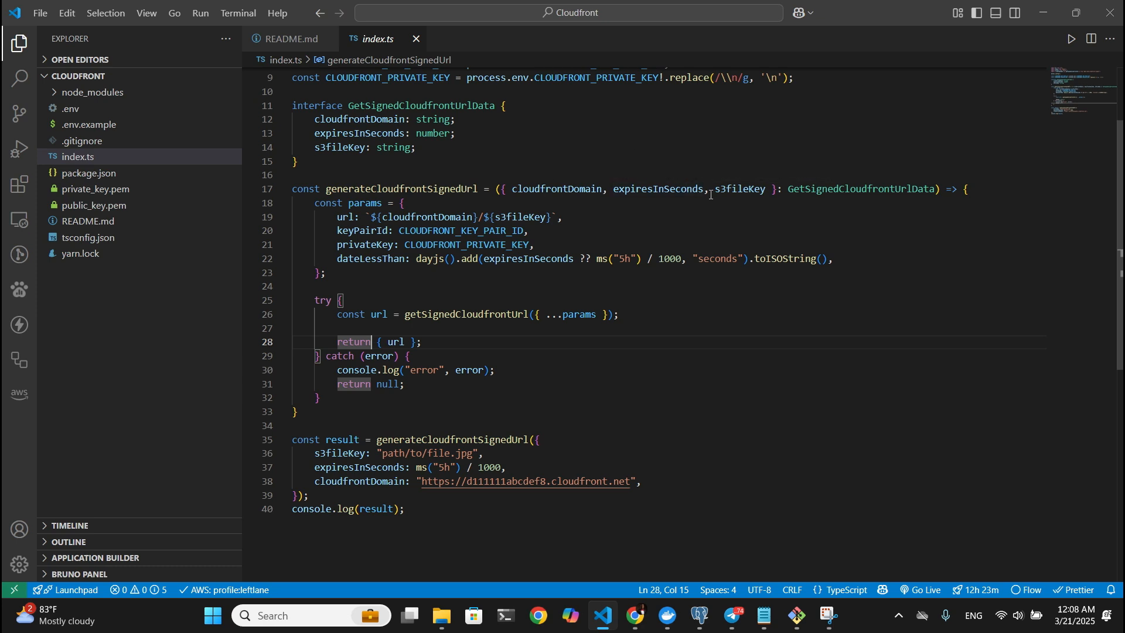
Switch to the S3 bucket page in Chrome and display the bucket's objects.
click(635, 615)
scroll(403, 239, up, 1)
scroll(403, 239, up, 2)
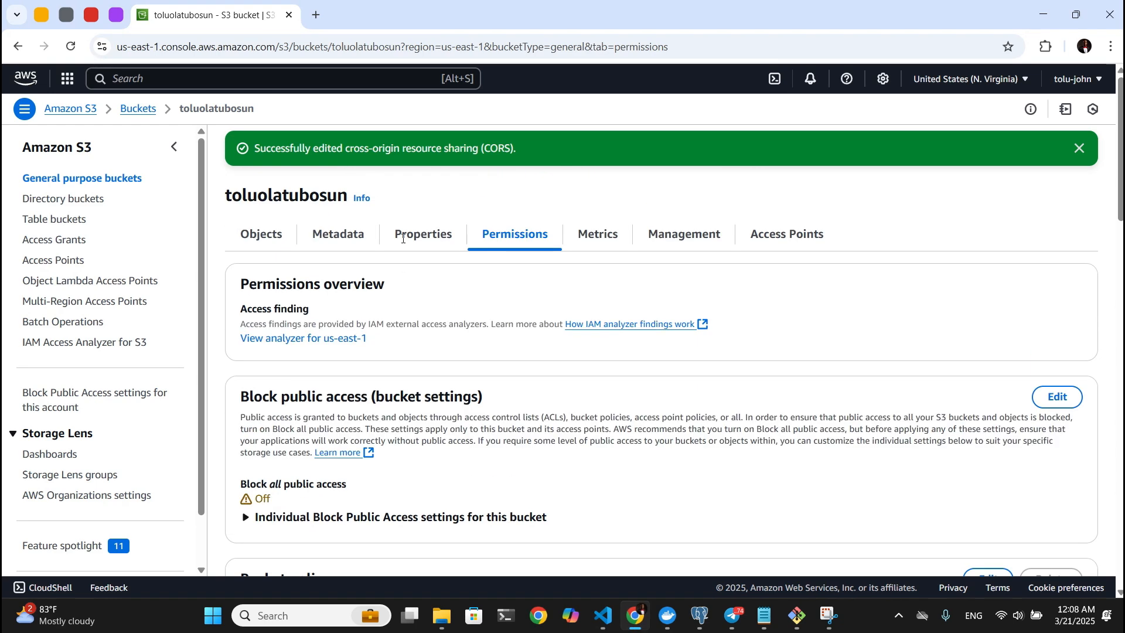
click(269, 241)
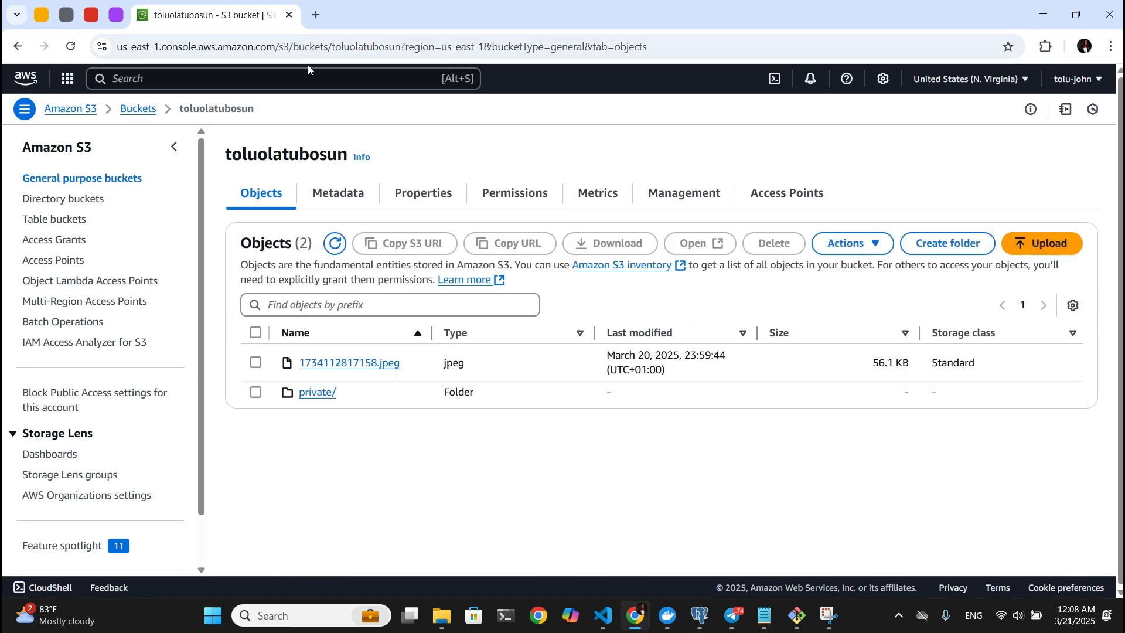
Search the AWS console for "cloudfront" and open the CloudFront service in a new browser tab.
click(308, 77)
text(CL)
key(BackSpace)
key(BackSpace)
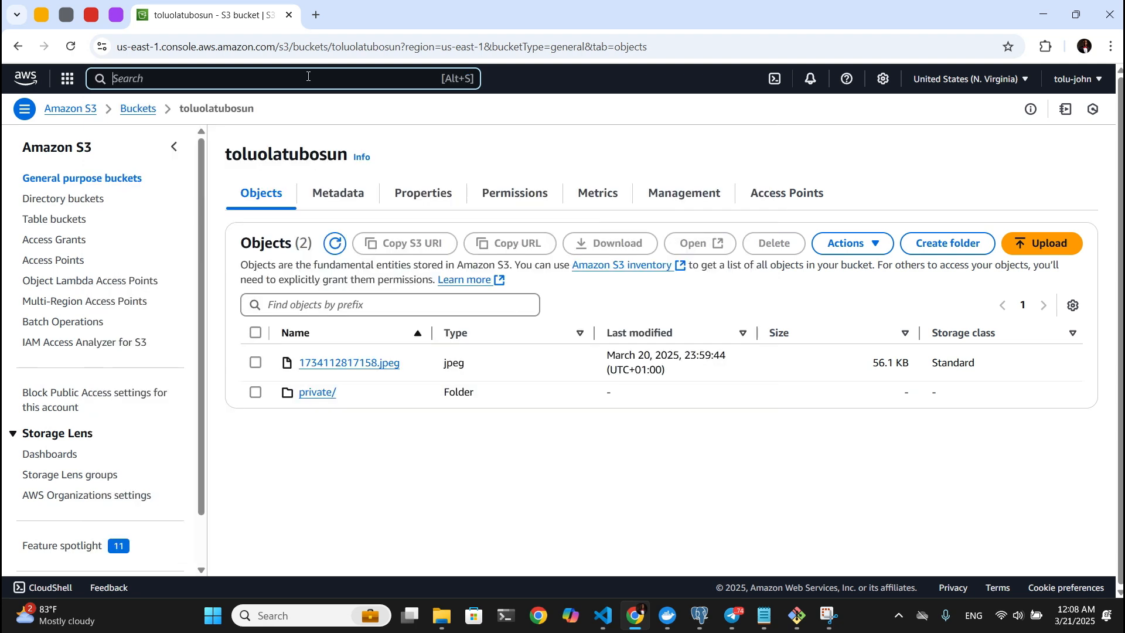
text(cloud)
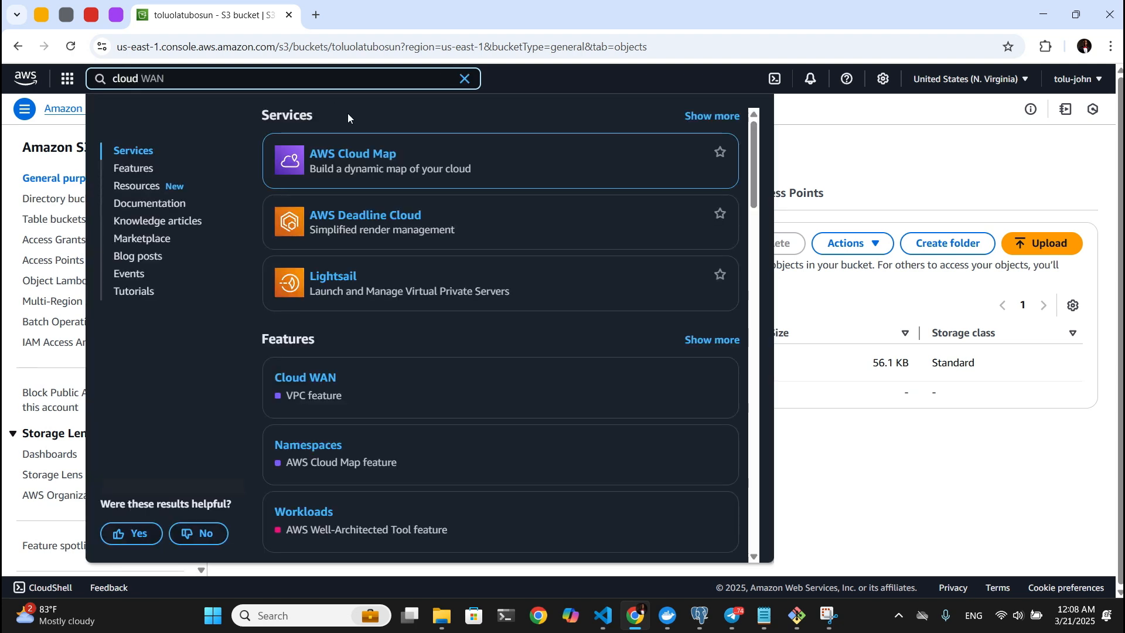
text(front)
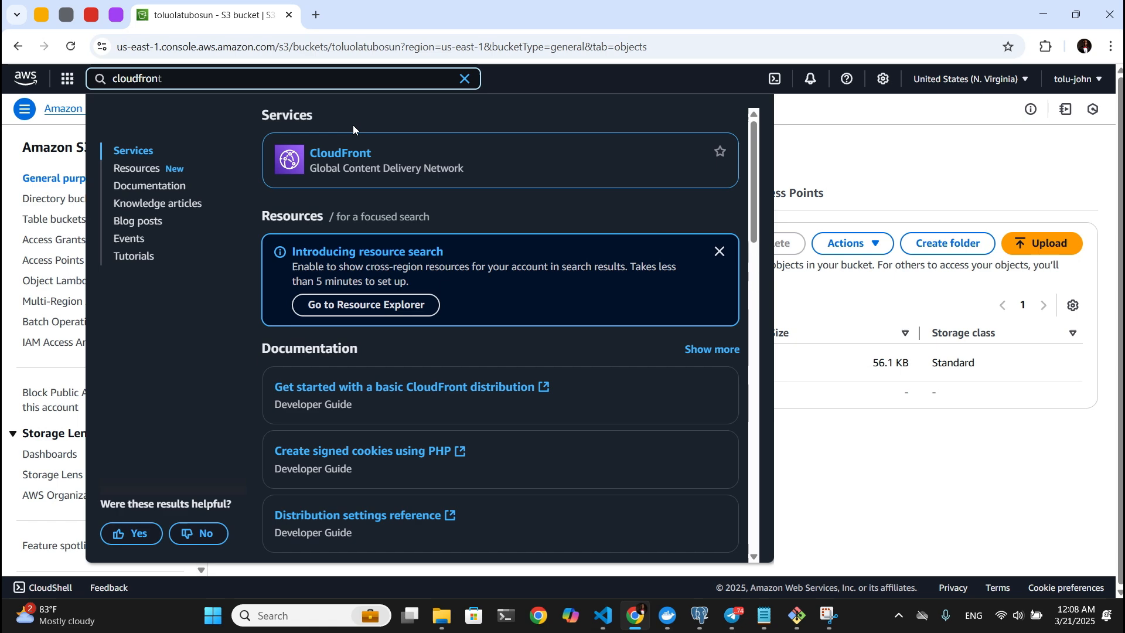
right_click(337, 153)
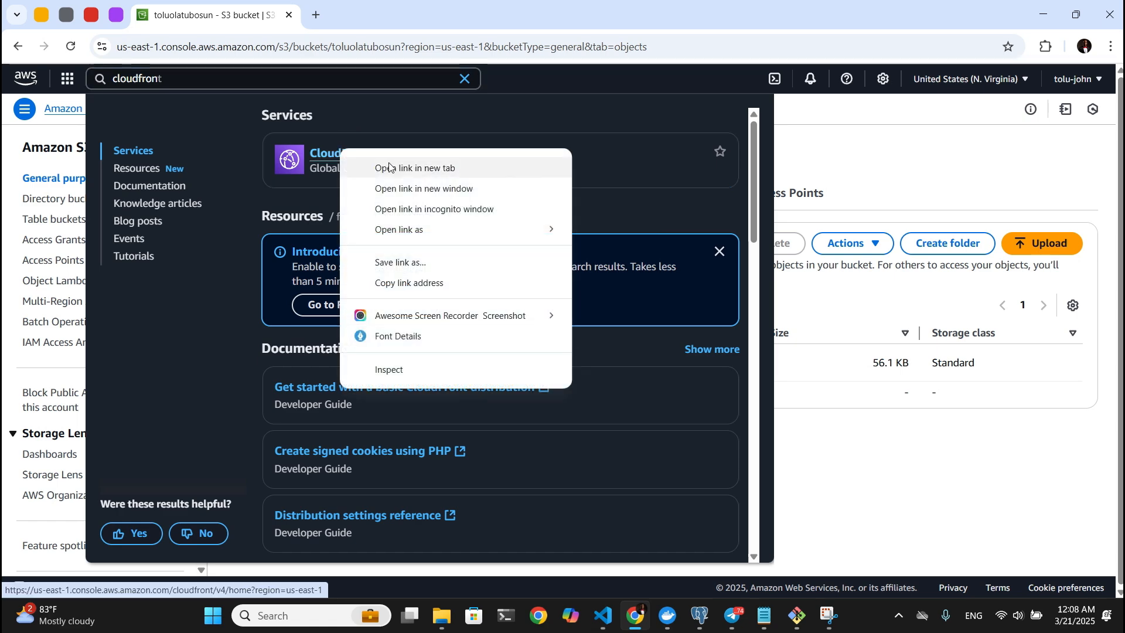
click(390, 164)
key(ctrl+Tab)
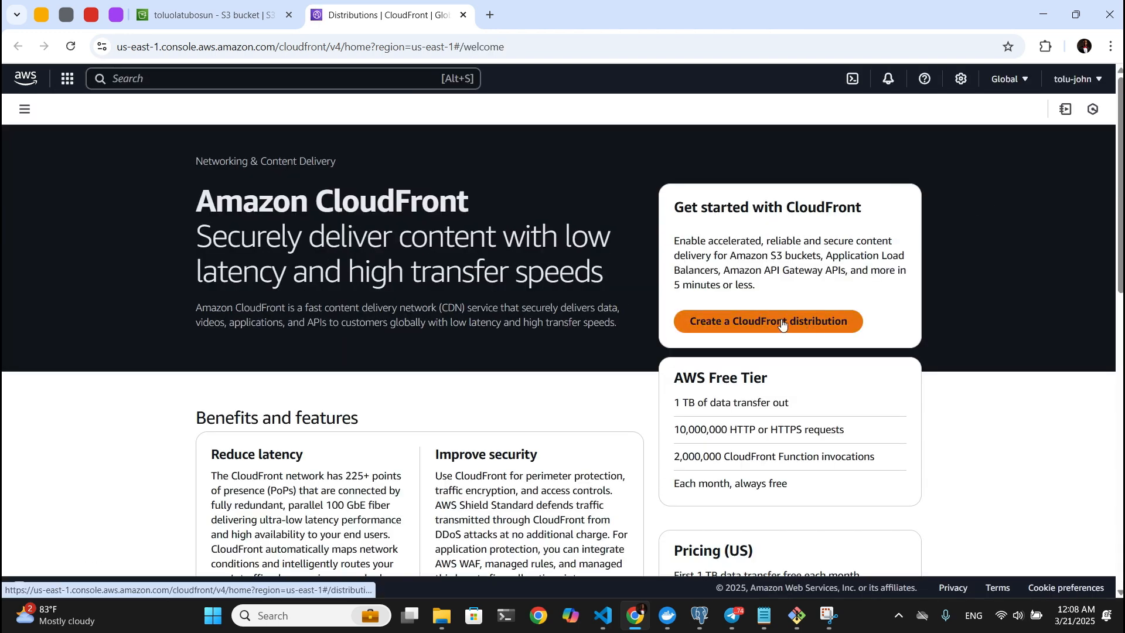
Start a new CloudFront distribution and set its origin domain to the S3 bucket from the other browser tab.
click(783, 323)
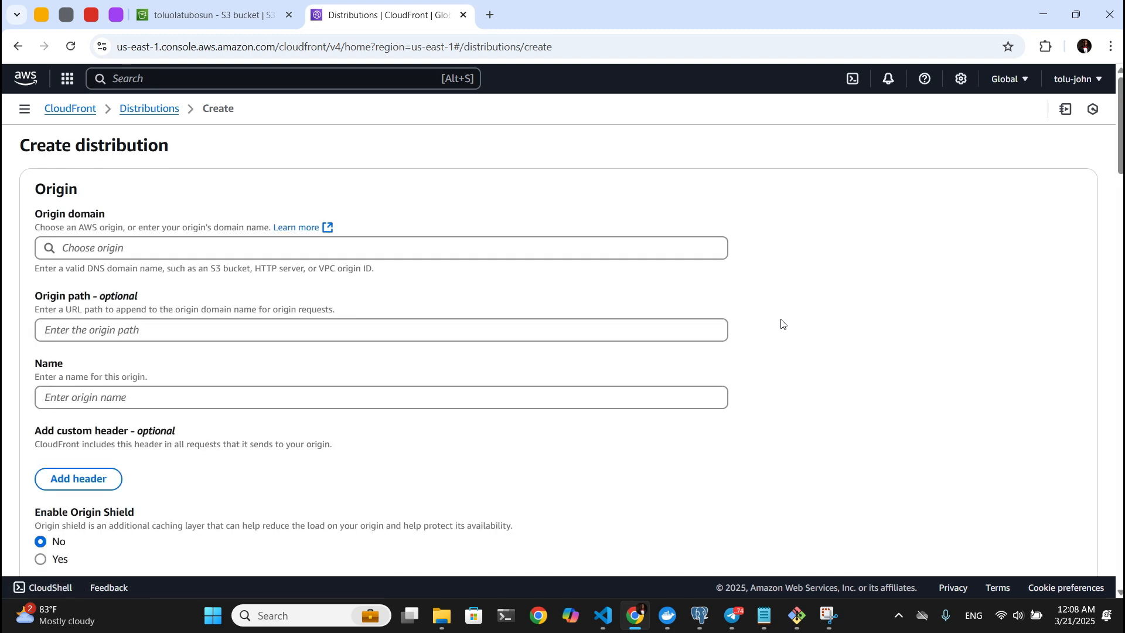
click(633, 254)
text(M)
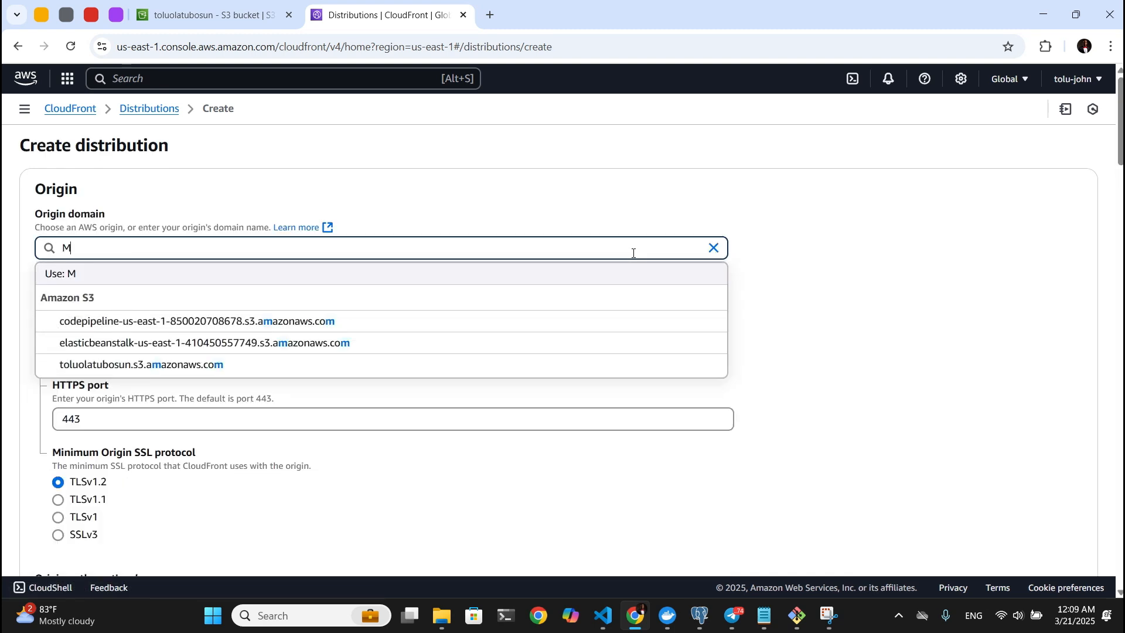
key(BackSpace)
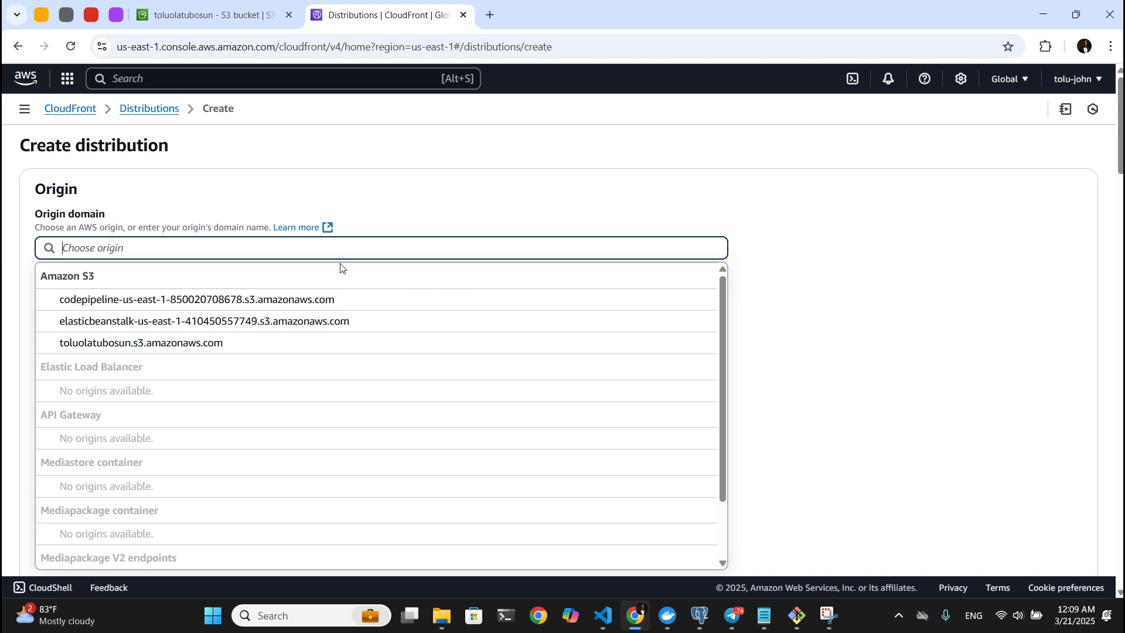
click(180, 347)
scroll(177, 340, down, 2)
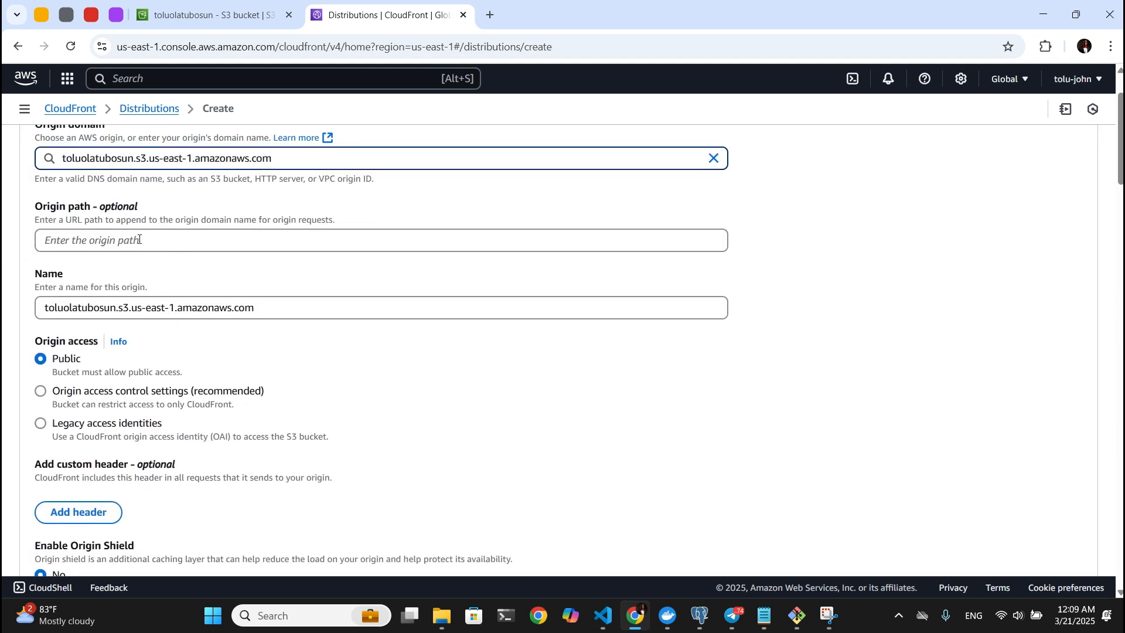
Check the origin path and name, and keep the origin access set to Public.
scroll(140, 251, up, 1)
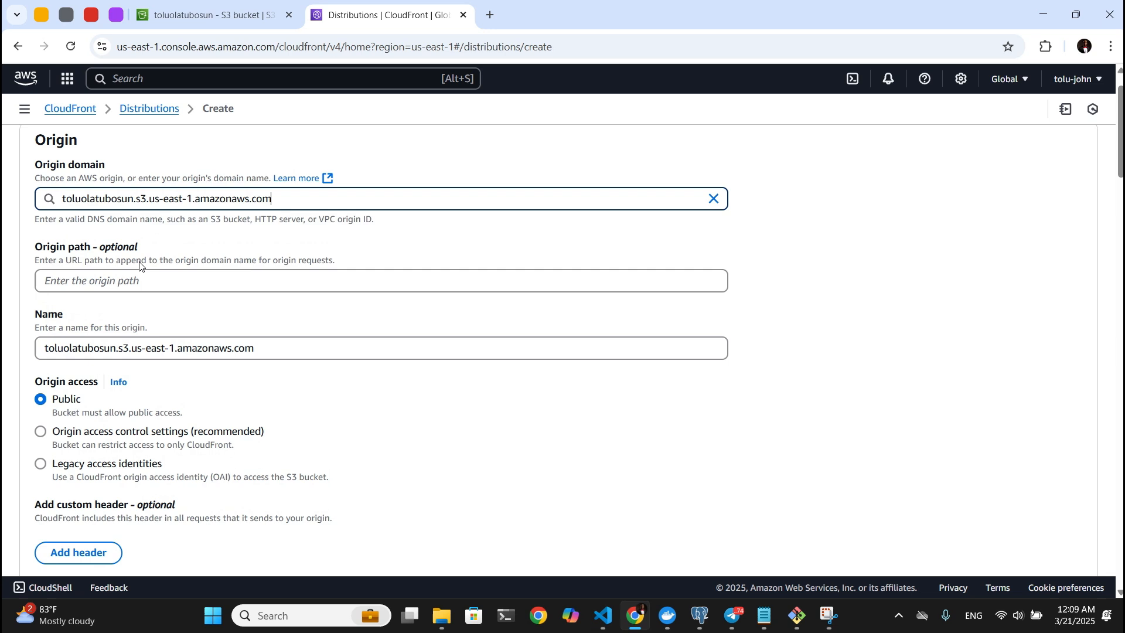
click(148, 306)
scroll(146, 306, down, 1)
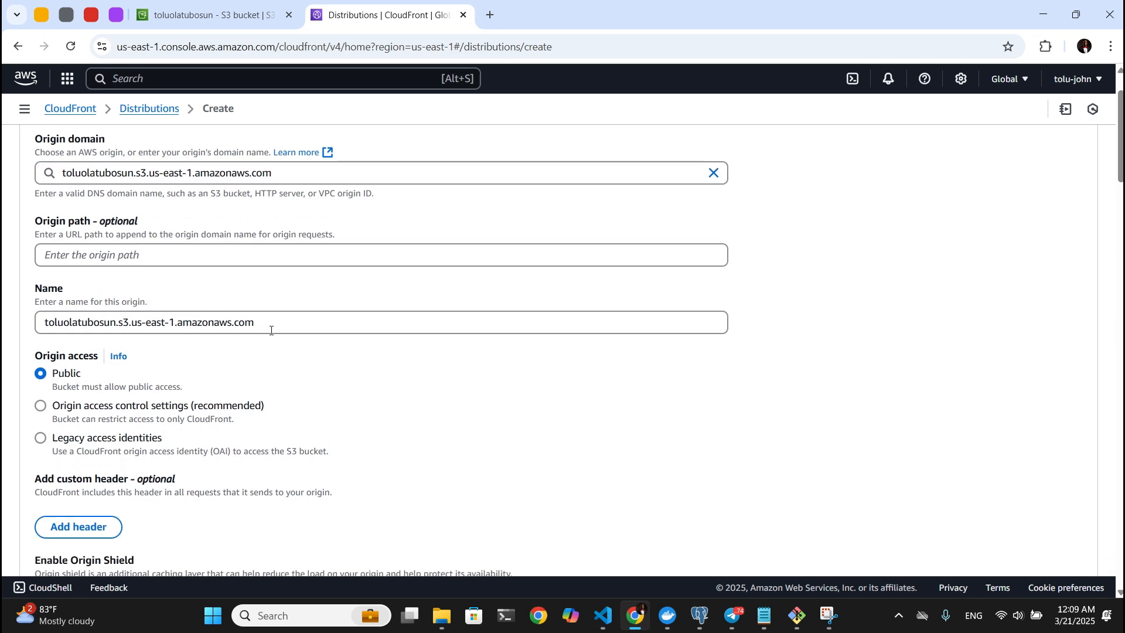
drag(271, 331, 41, 323)
click(174, 322)
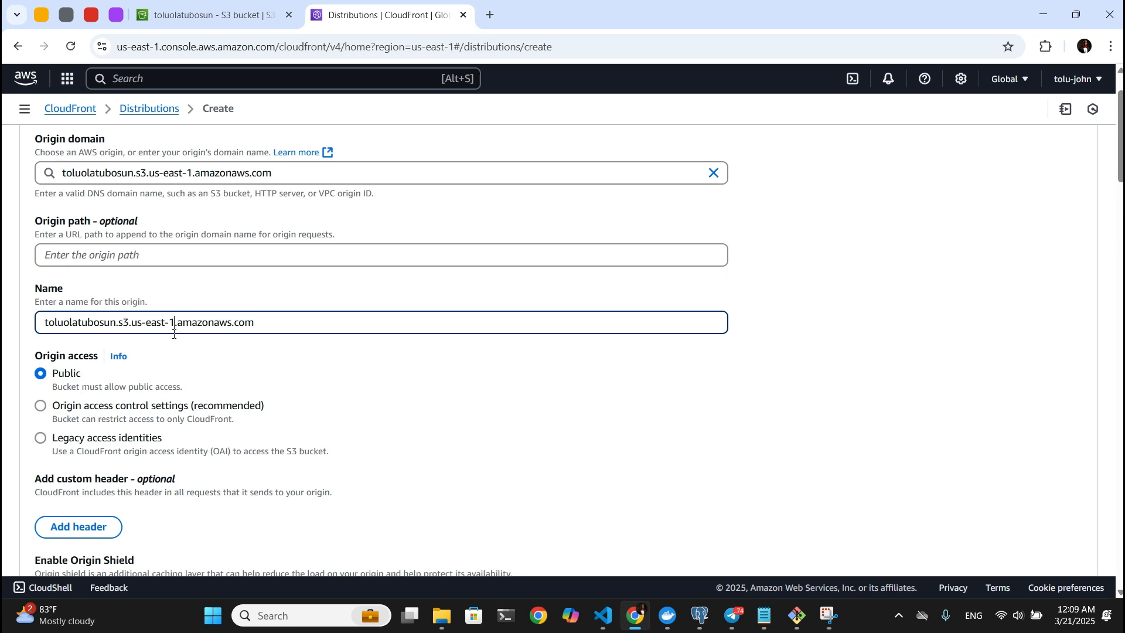
scroll(174, 364, down, 2)
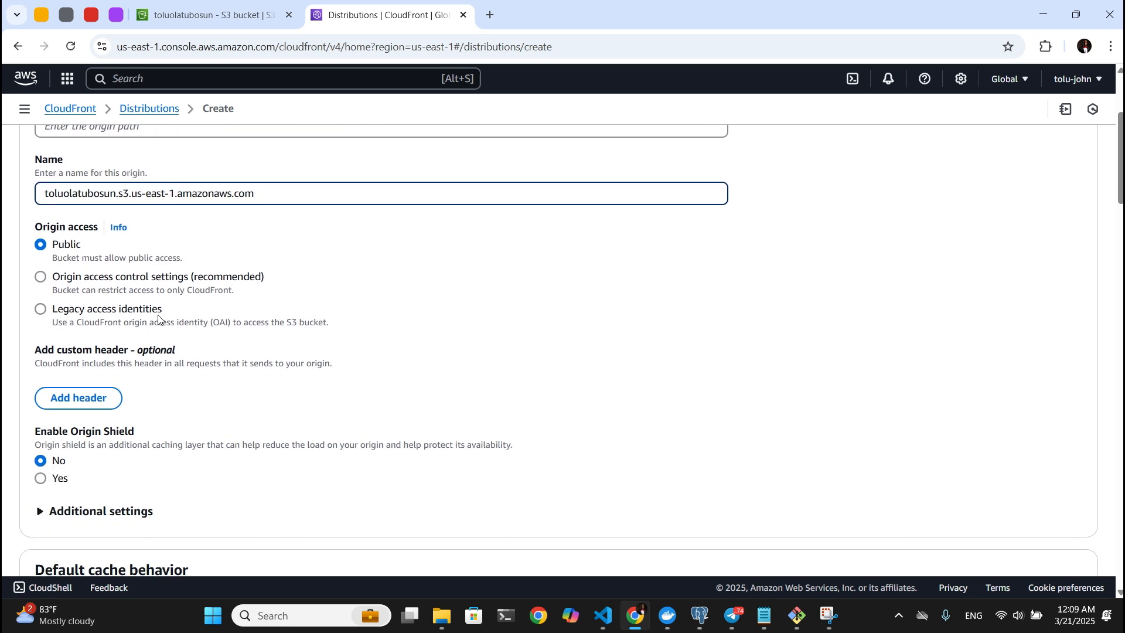
scroll(157, 318, up, 1)
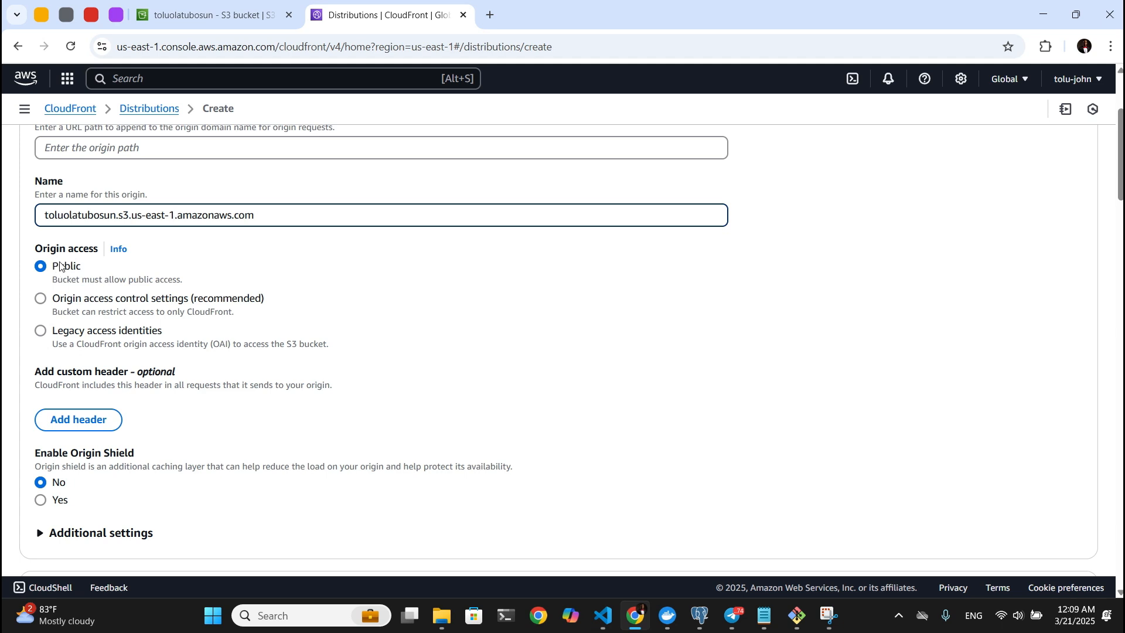
drag(66, 256, 39, 250)
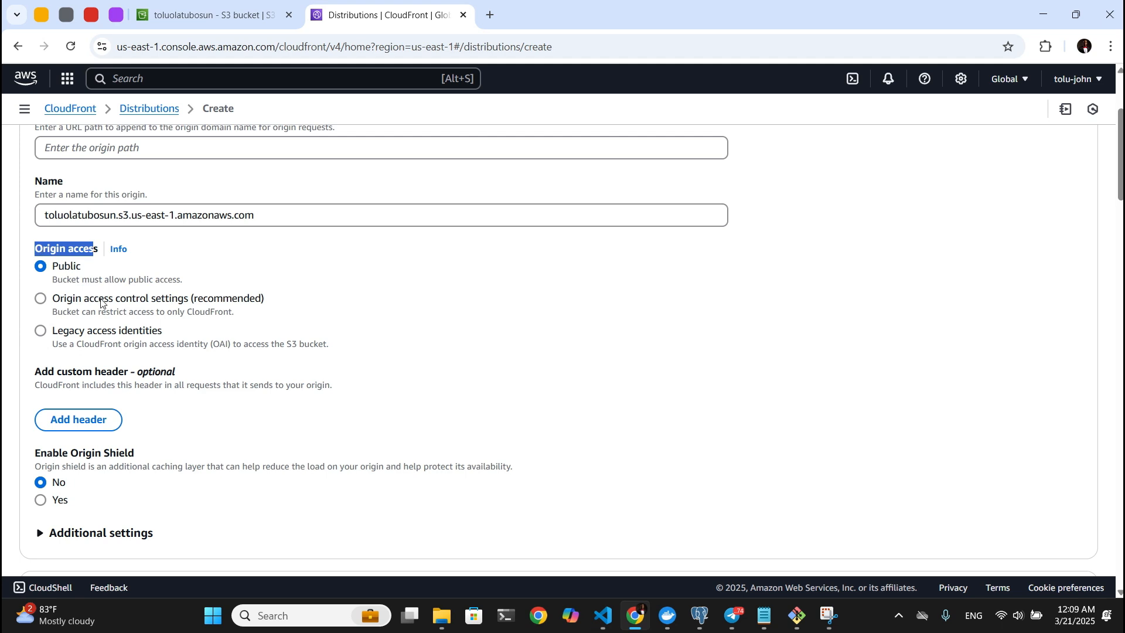
drag(100, 303, 166, 304)
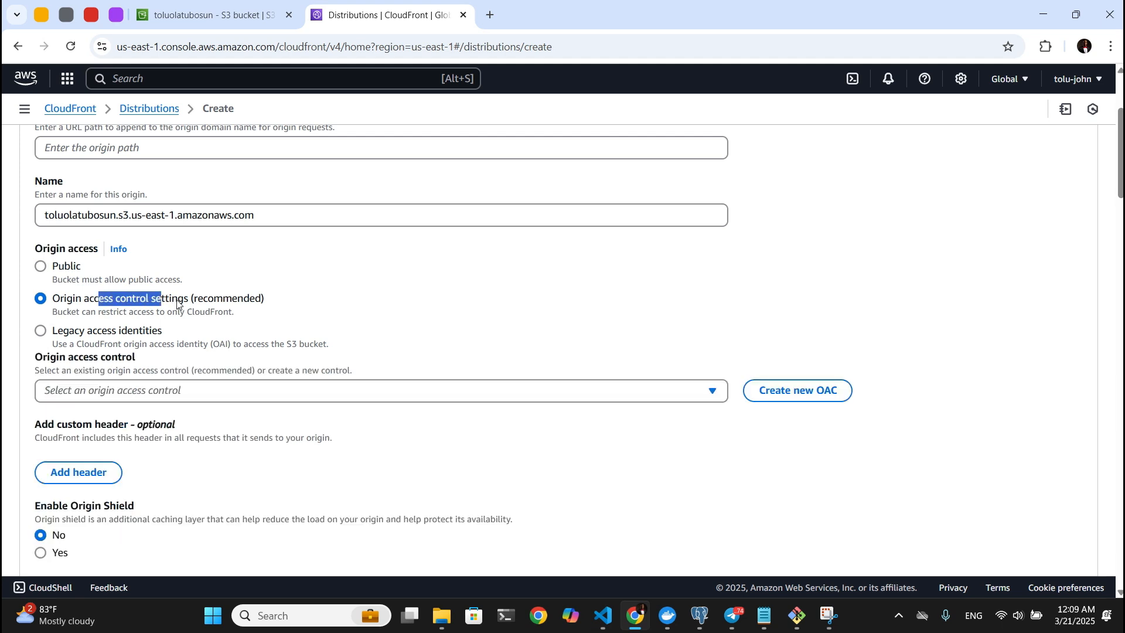
click(107, 284)
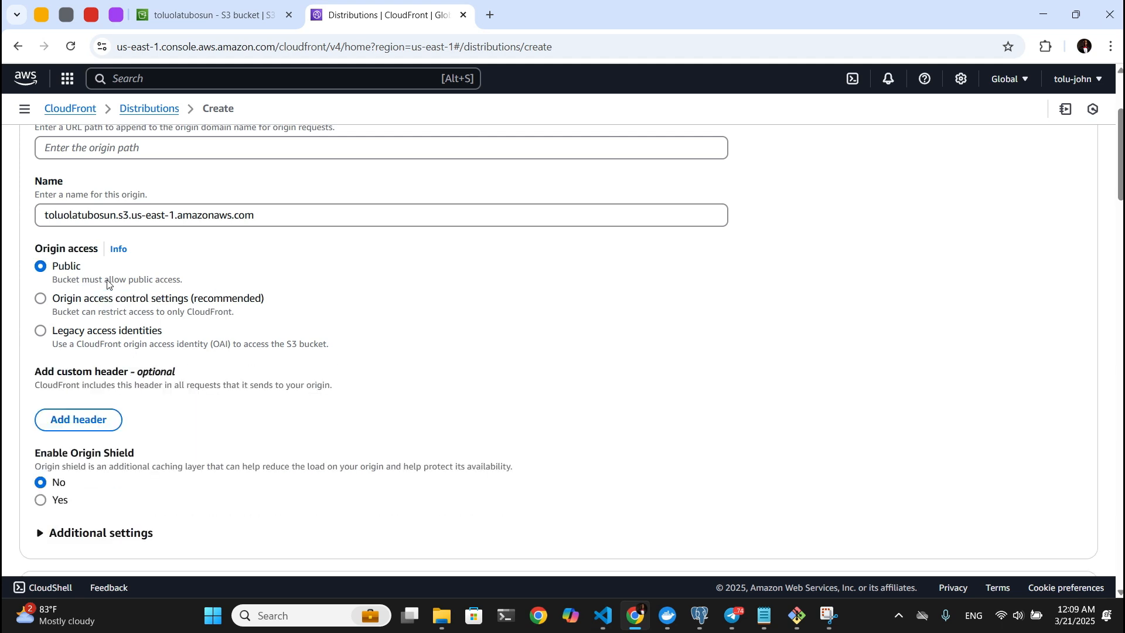
Set the allowed HTTP methods of the default cache behavior to GET, HEAD, OPTIONS.
scroll(225, 354, down, 3)
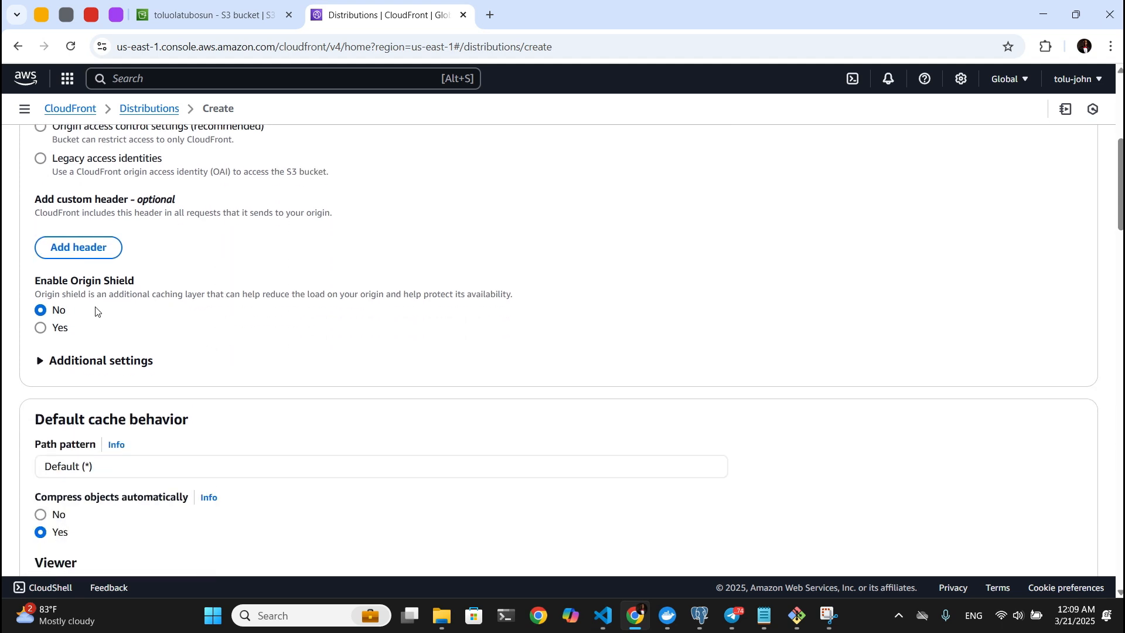
scroll(195, 343, down, 5)
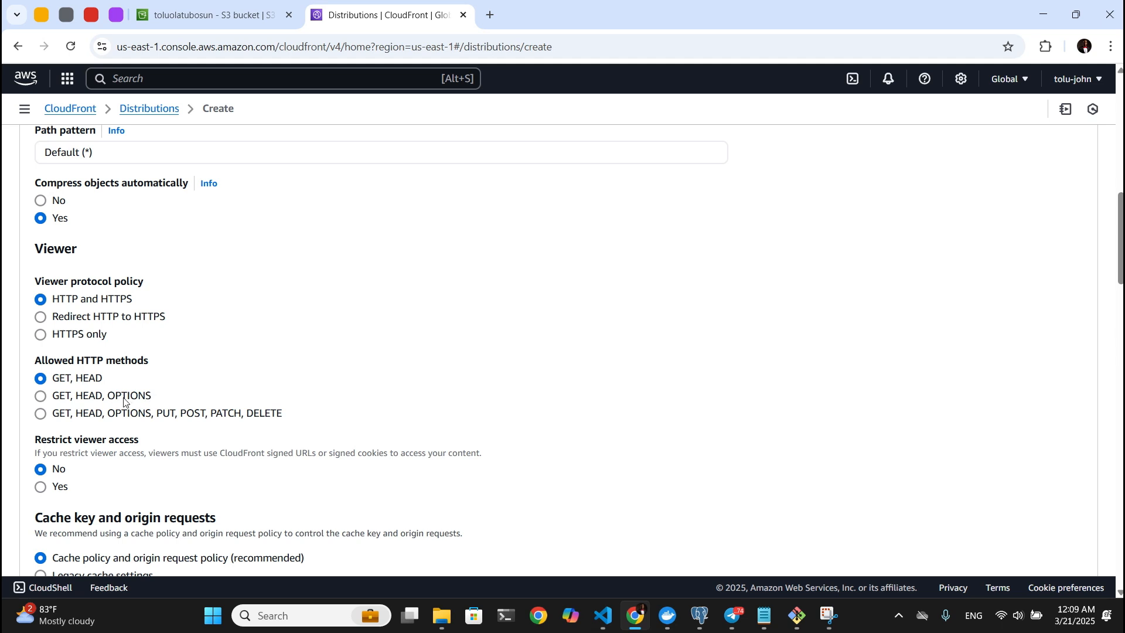
click(124, 402)
drag(75, 402, 162, 404)
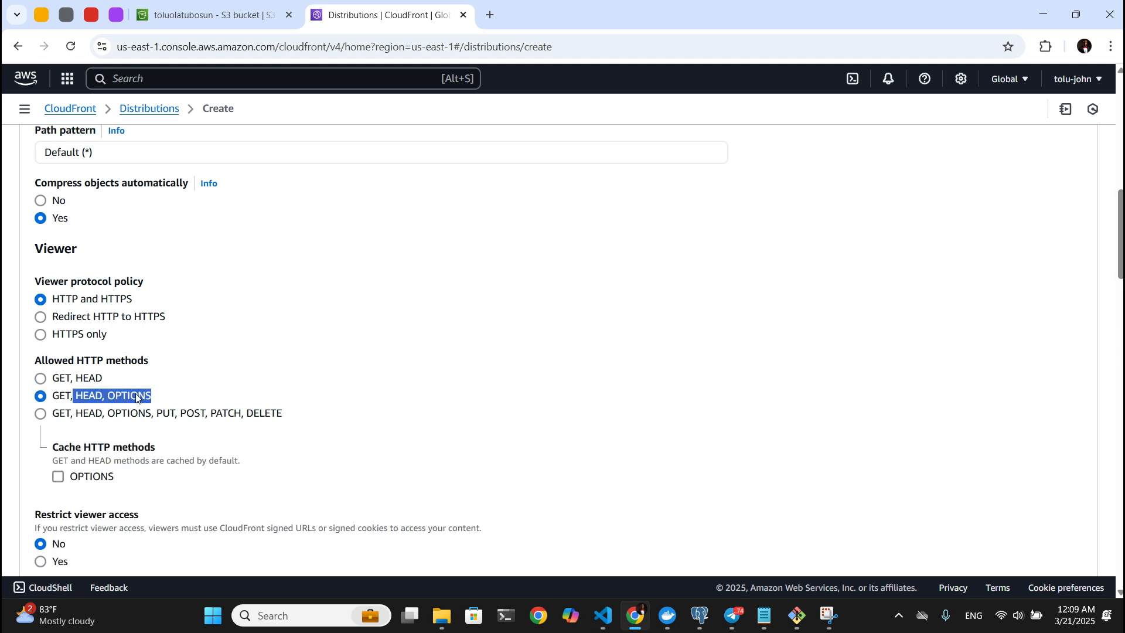
click(137, 398)
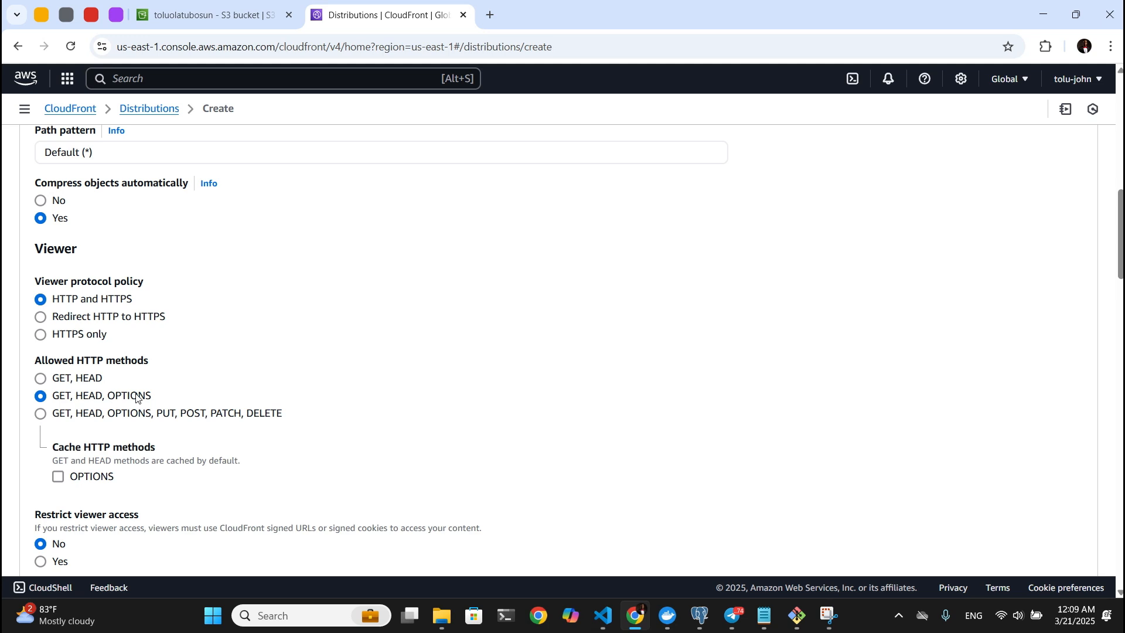
scroll(136, 399, down, 2)
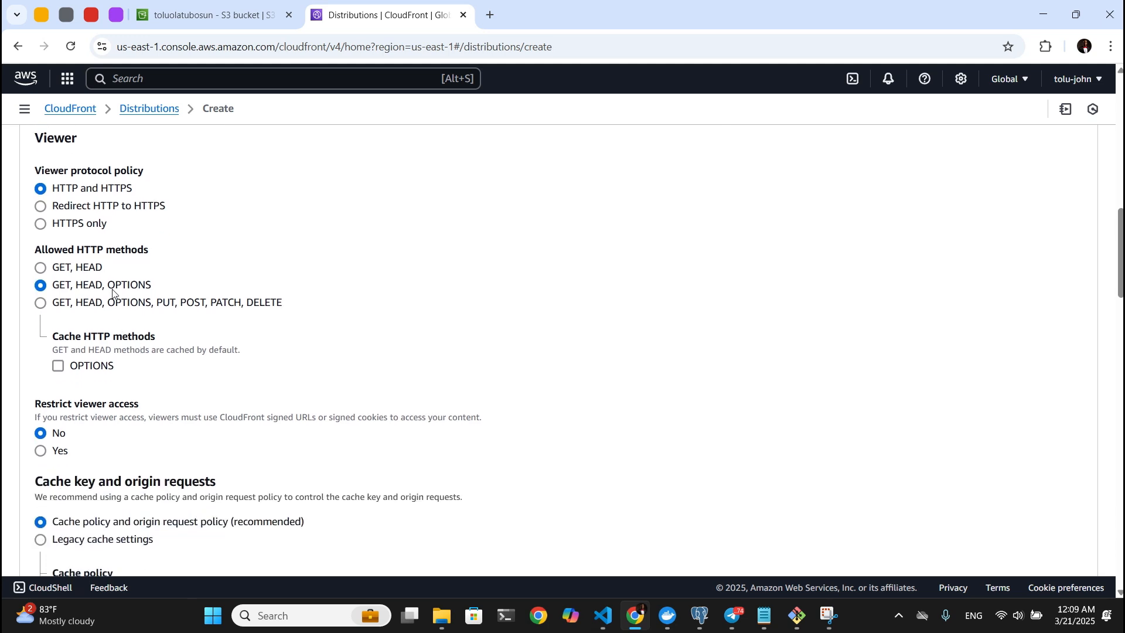
scroll(113, 294, down, 1)
drag(80, 232, 89, 232)
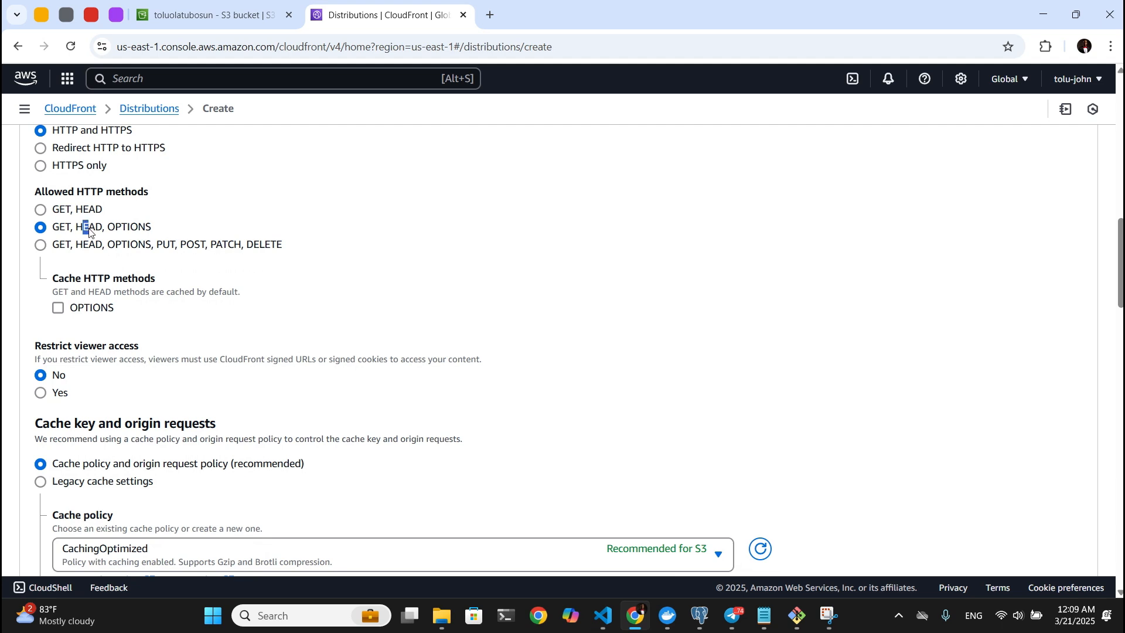
Examine the cache policy, response headers policy, function associations, firewall and remaining settings of the new distribution.
scroll(88, 233, down, 2)
scroll(115, 306, down, 3)
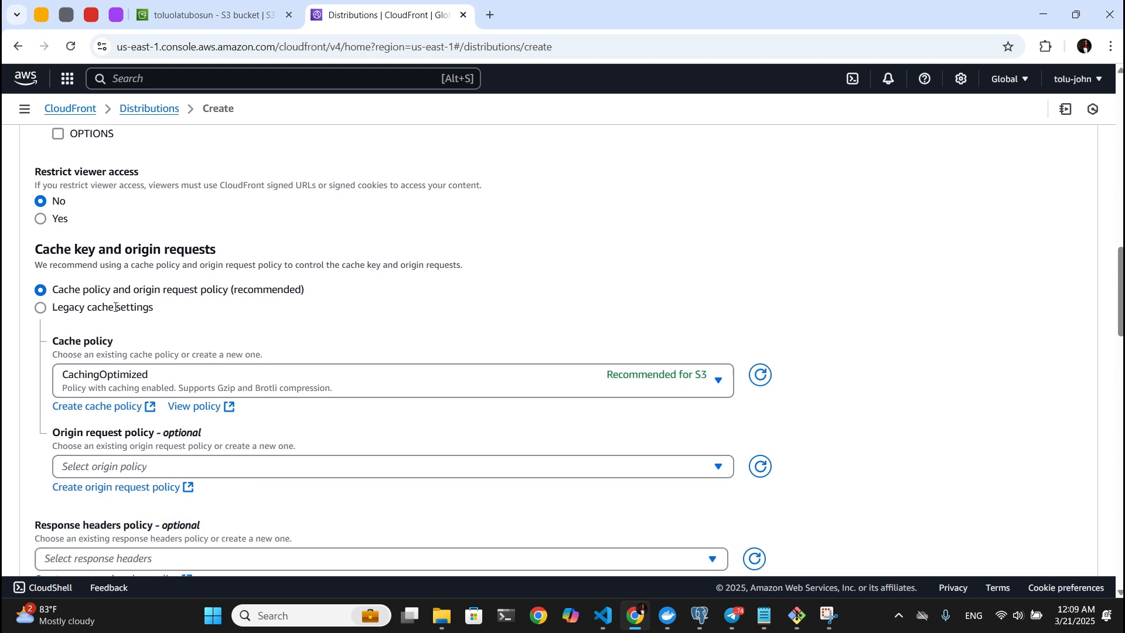
scroll(315, 329, down, 2)
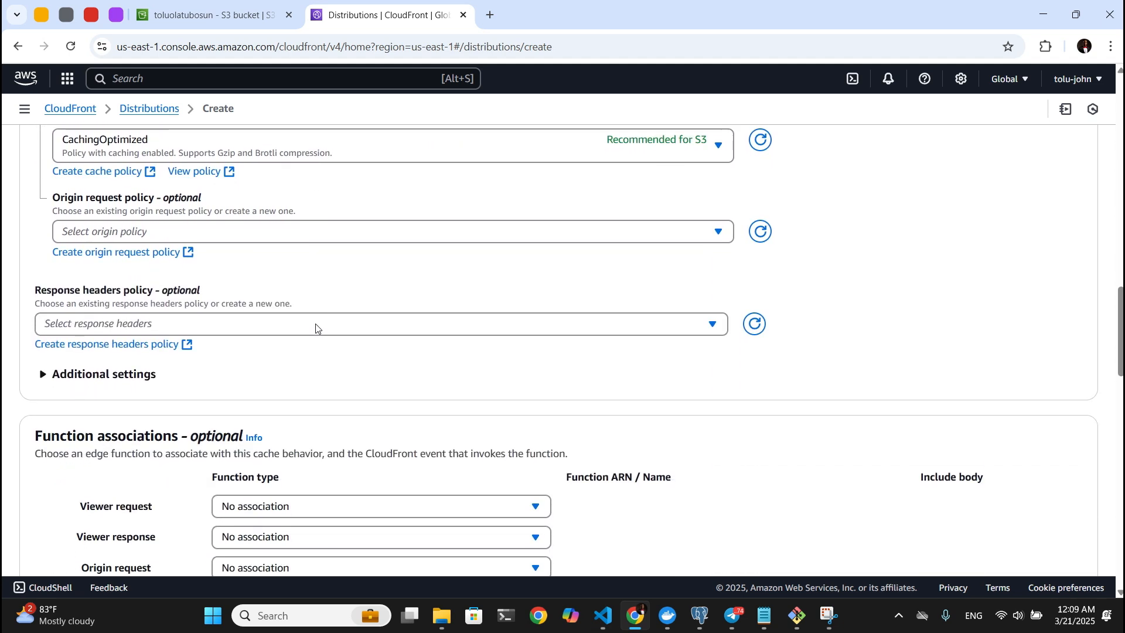
drag(34, 290, 176, 286)
click(176, 285)
drag(43, 292, 19, 298)
double_click(70, 288)
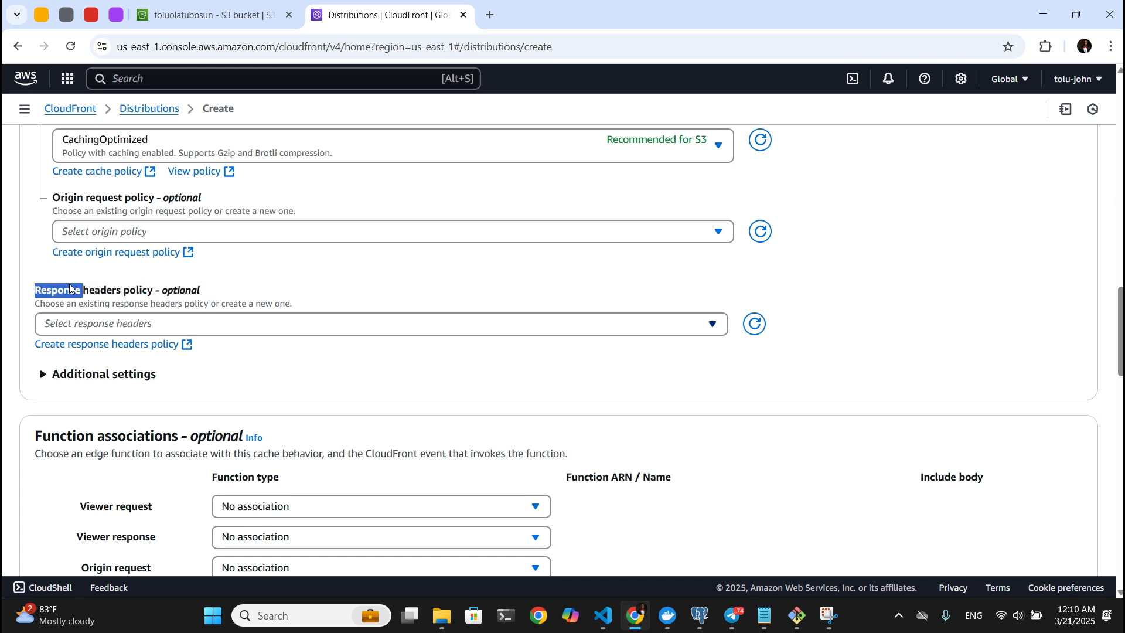
double_click(99, 290)
scroll(97, 292, down, 3)
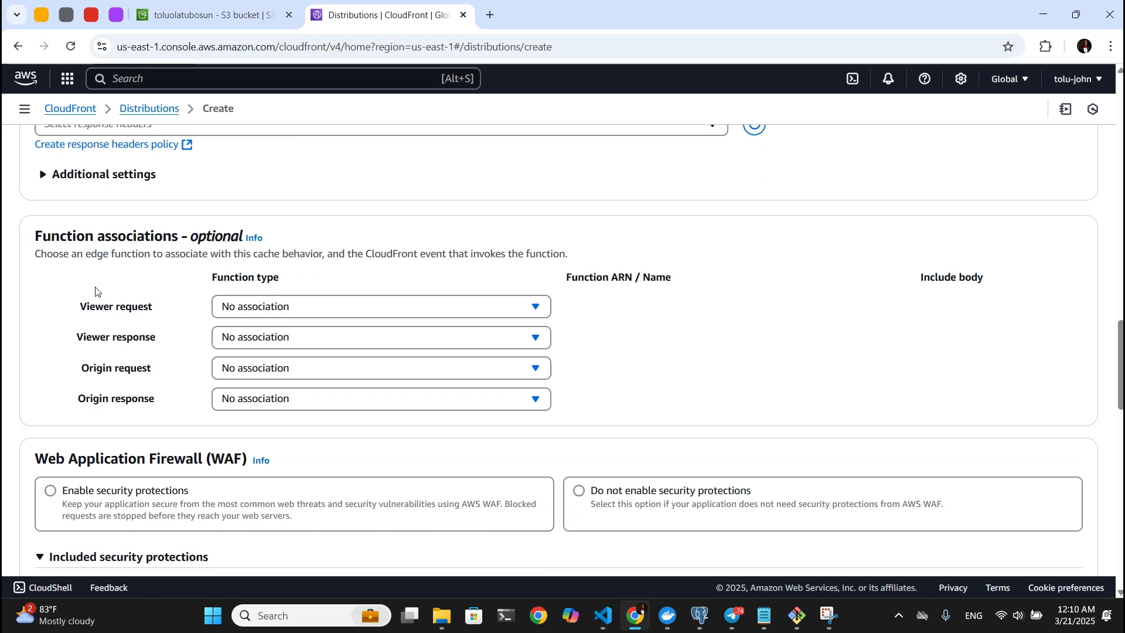
scroll(96, 291, down, 7)
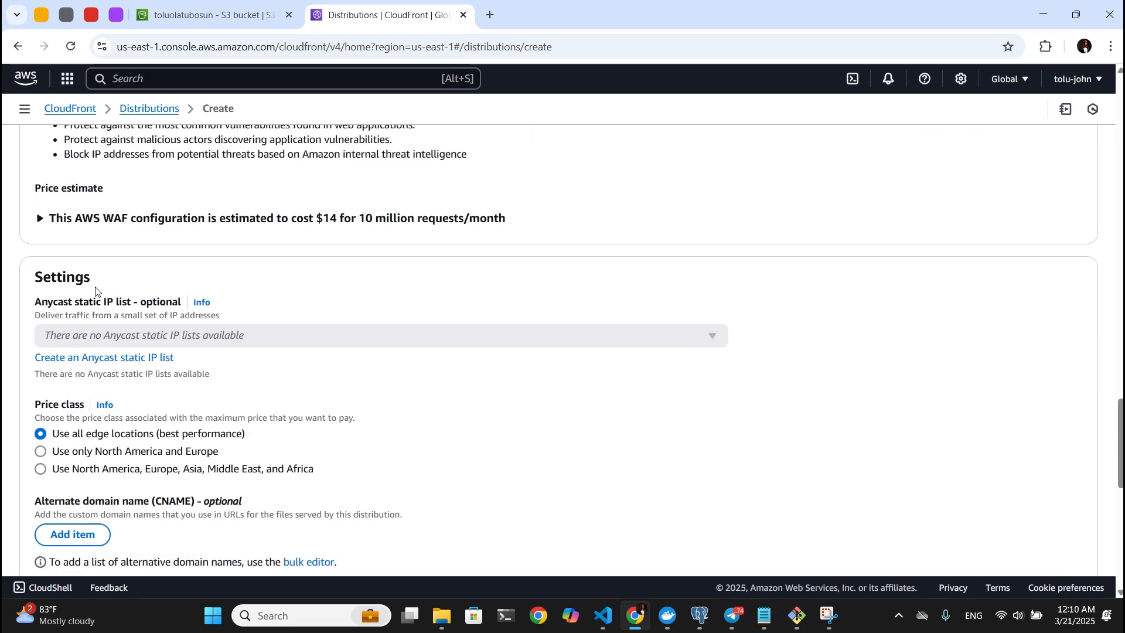
scroll(95, 291, down, 8)
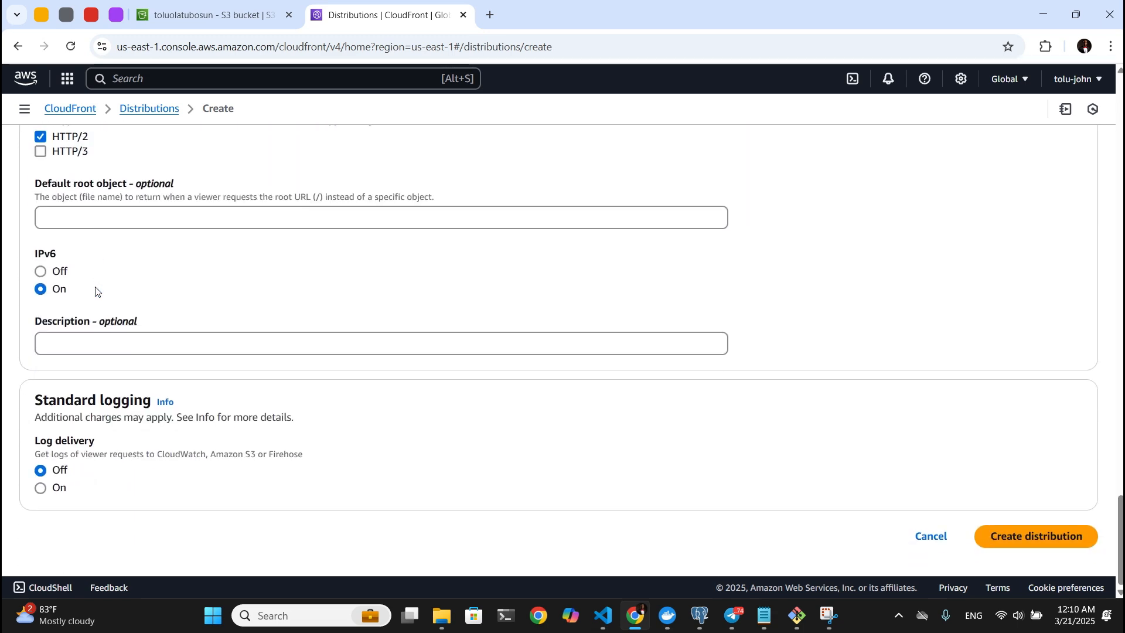
Choose not to enable the Web Application Firewall security protections and create the distribution.
click(1075, 535)
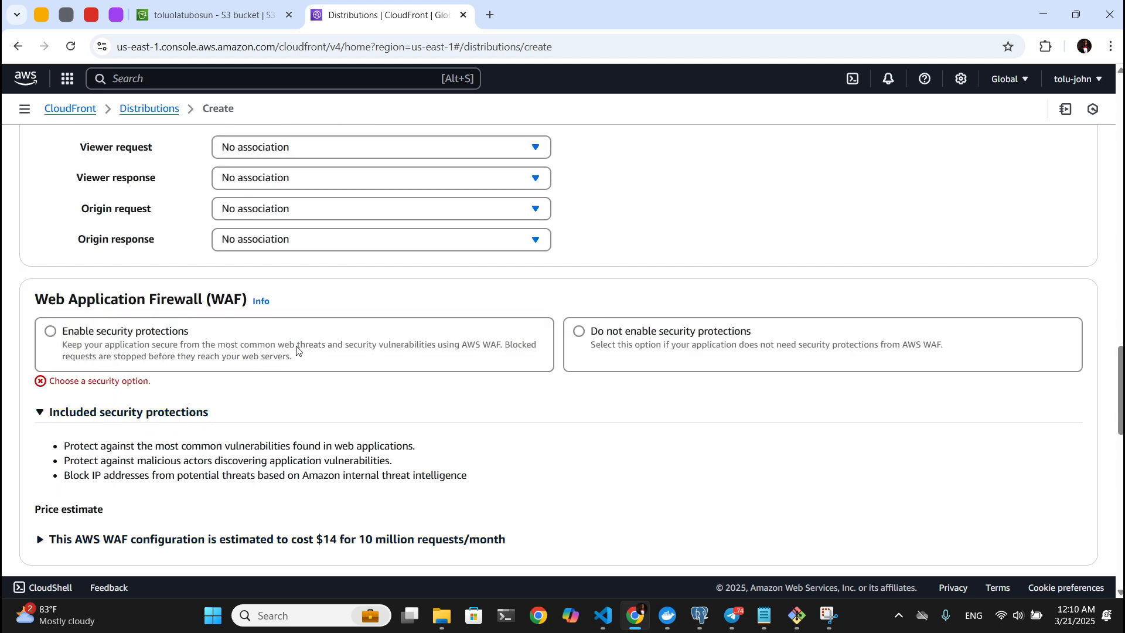
click(595, 338)
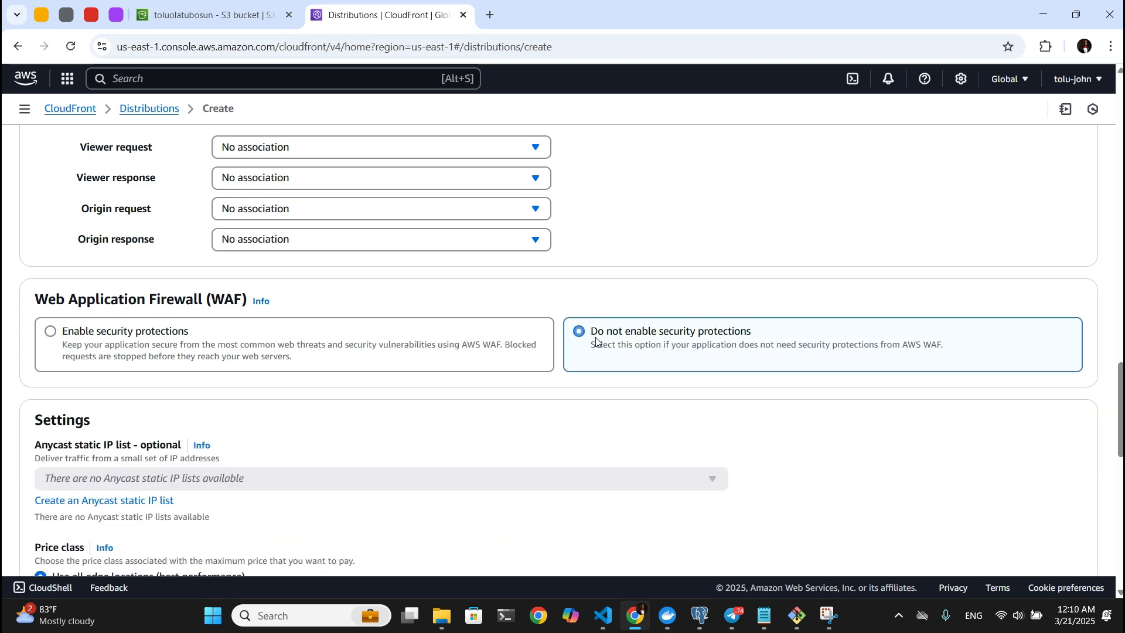
scroll(649, 350, down, 10)
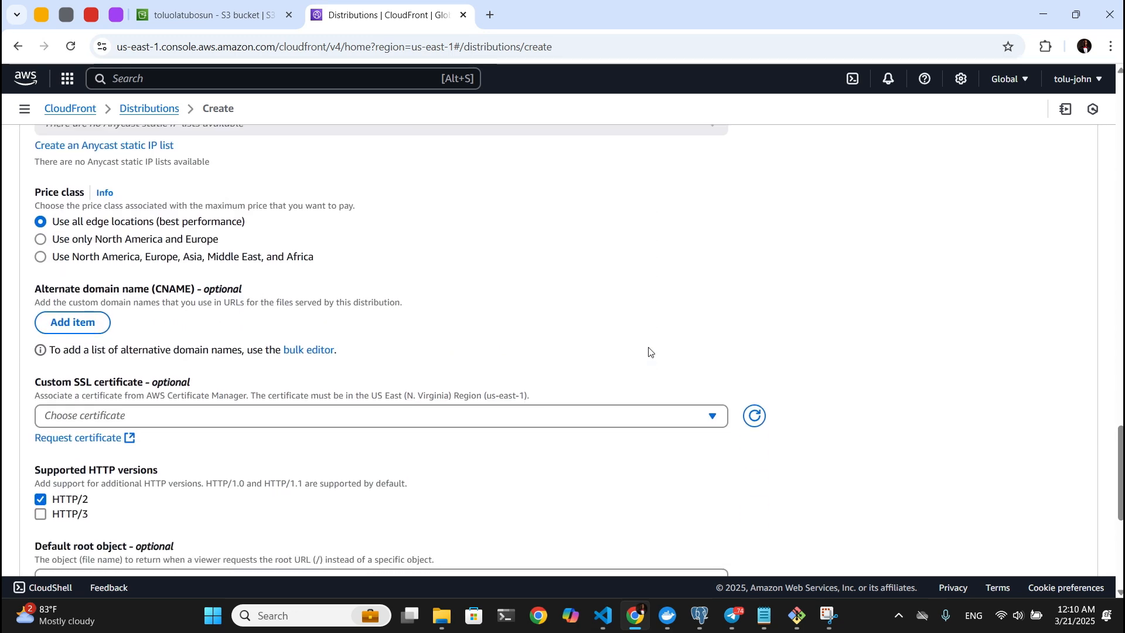
scroll(807, 420, down, 2)
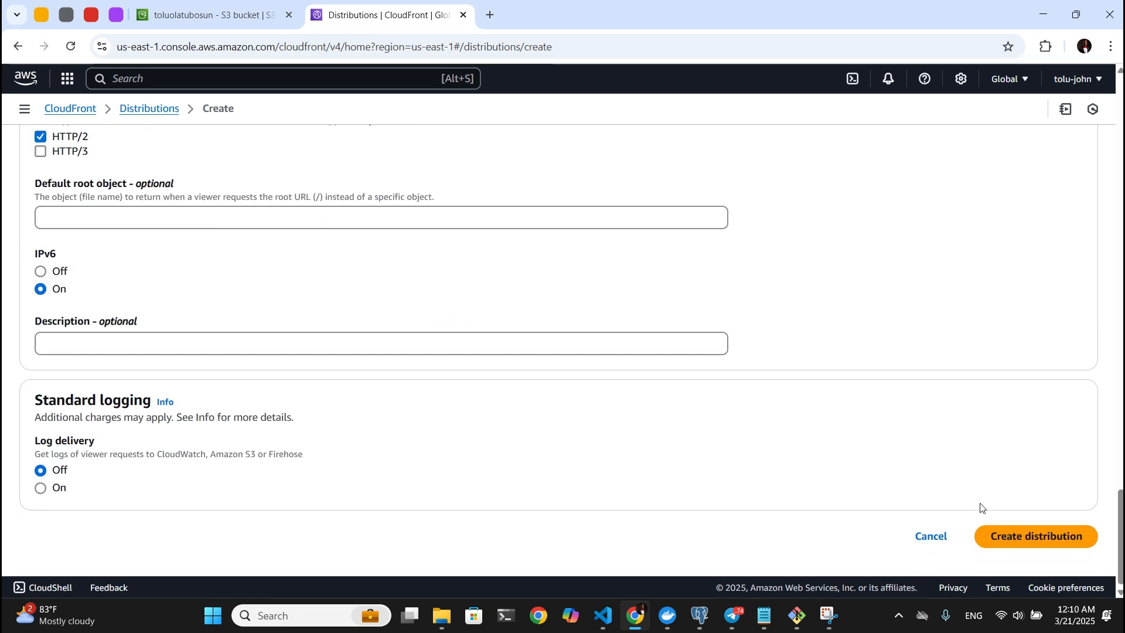
click(1018, 533)
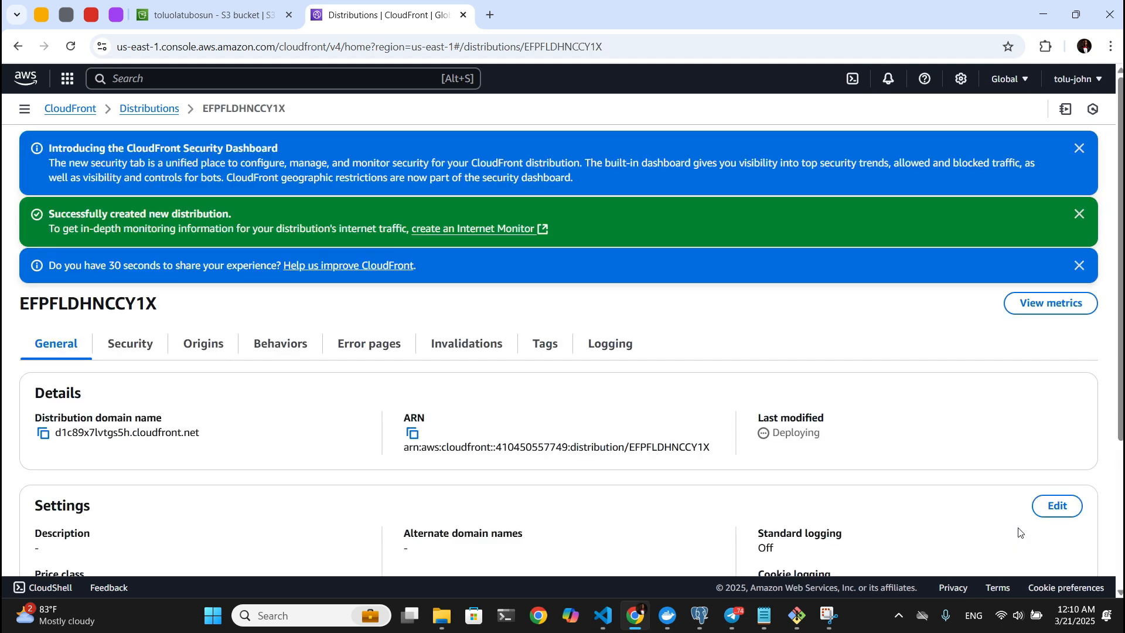
Dismiss the three notification banners on the new distribution's page.
click(1080, 265)
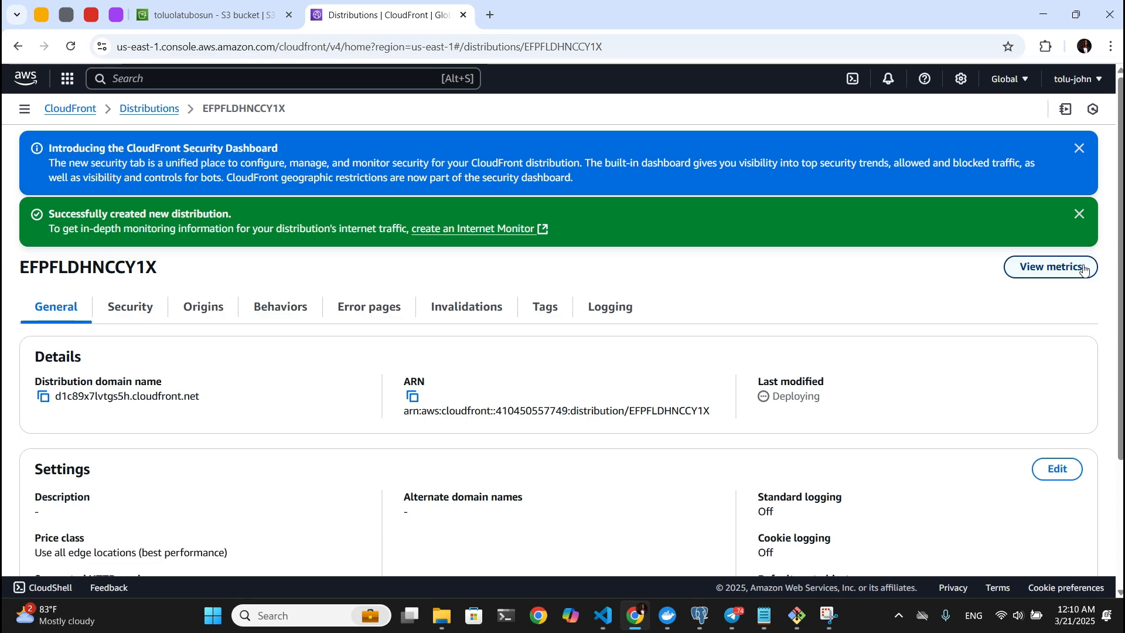
click(1080, 214)
click(1080, 150)
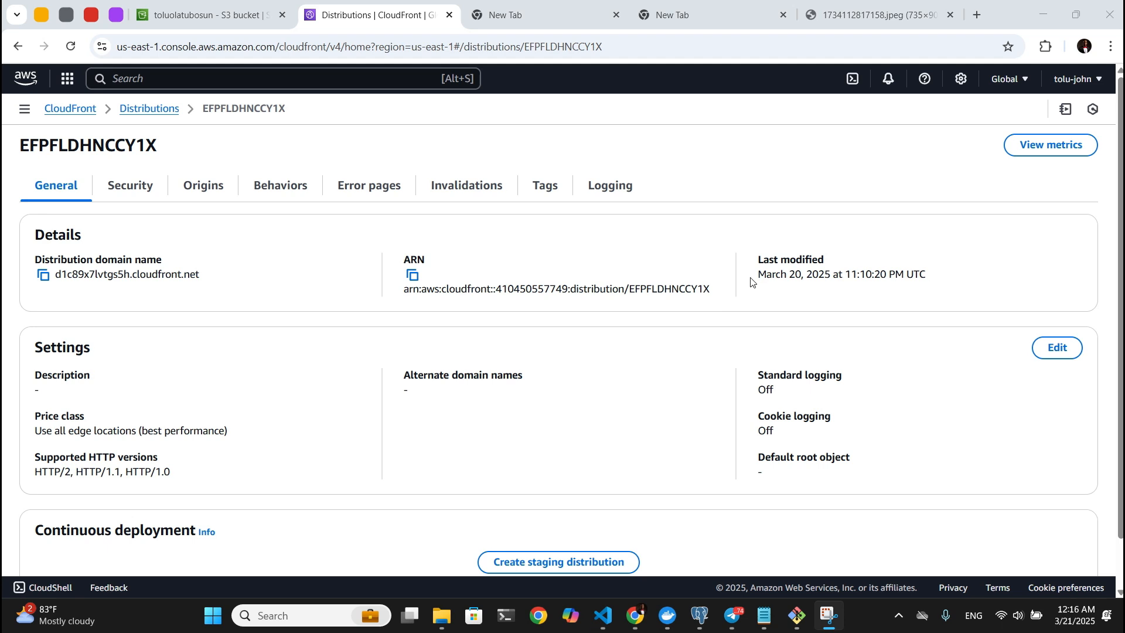
Check the distribution's last modified date and copy its distribution domain name.
drag(752, 282, 959, 289)
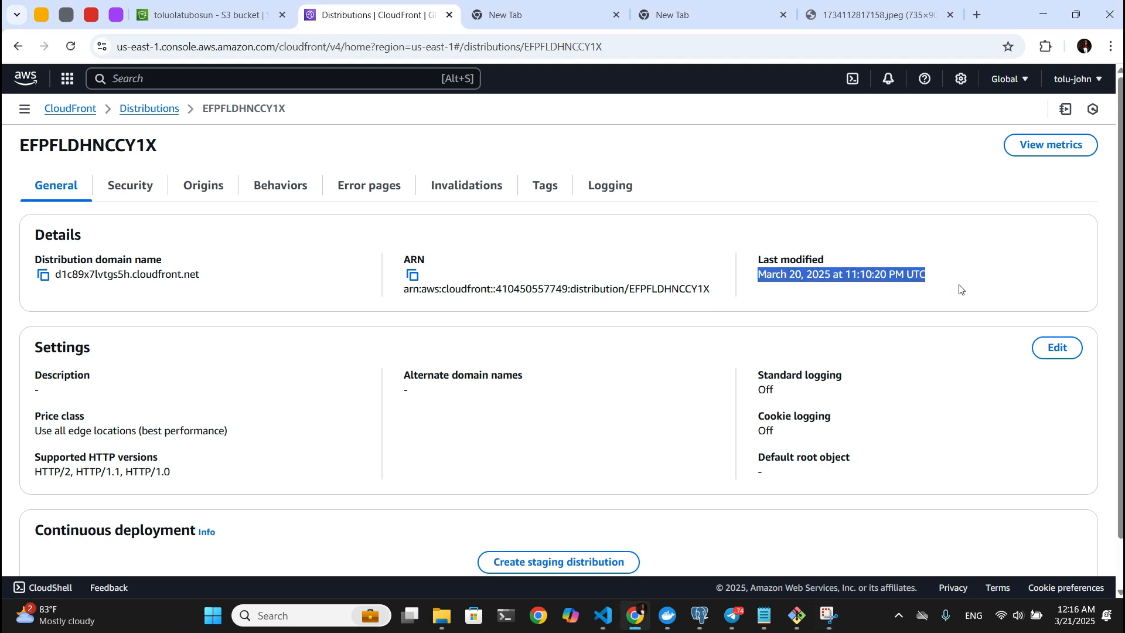
click(589, 239)
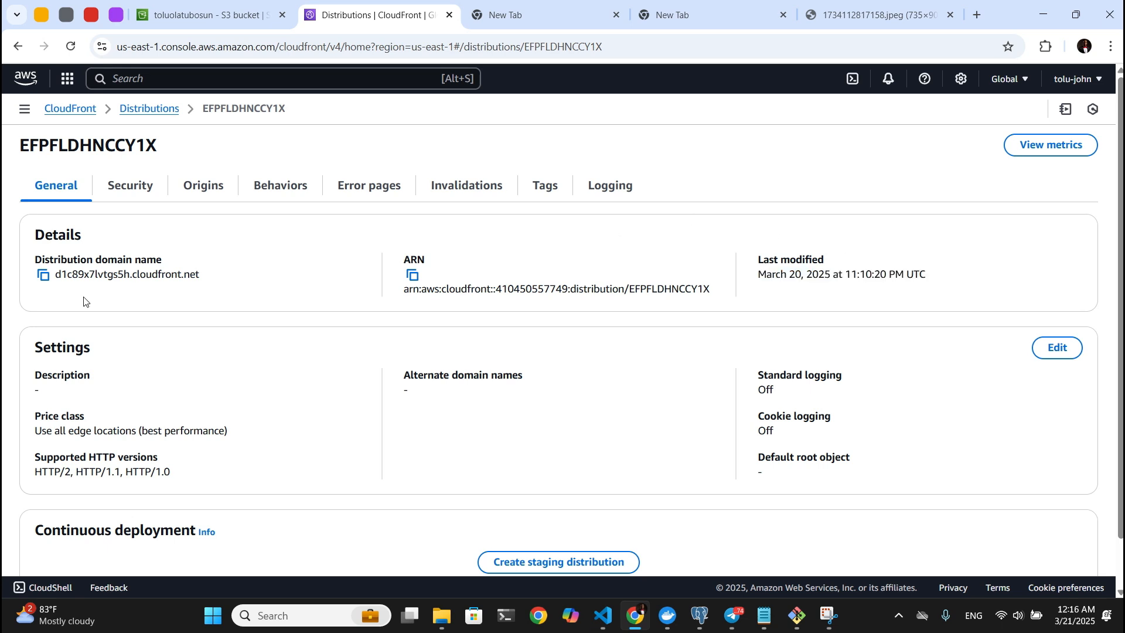
drag(41, 268, 168, 267)
click(44, 275)
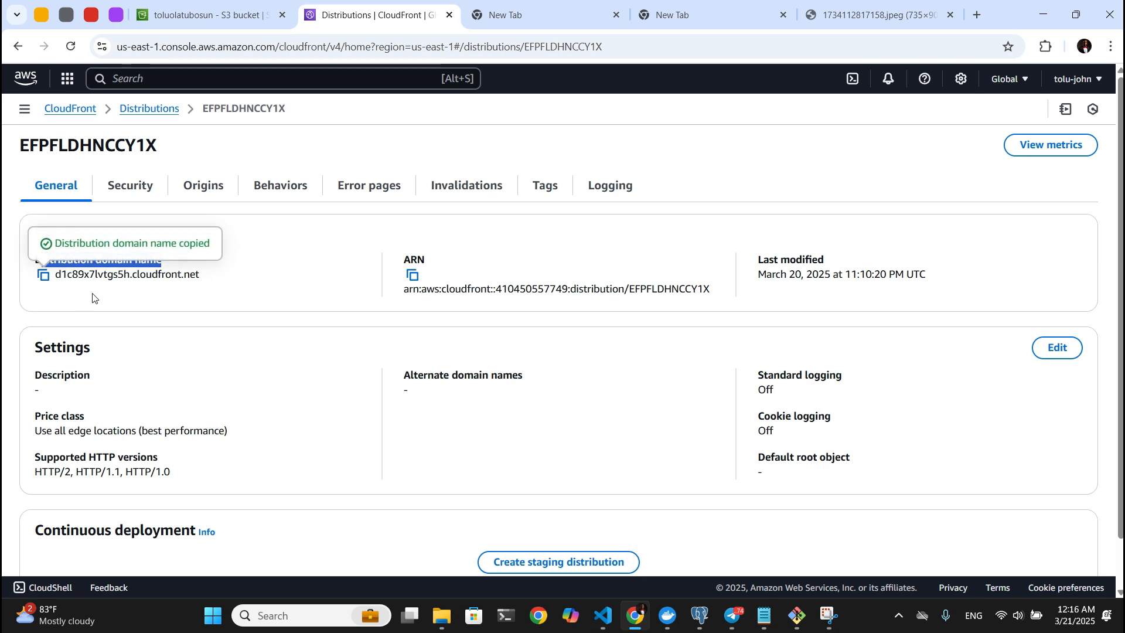
drag(55, 275, 235, 286)
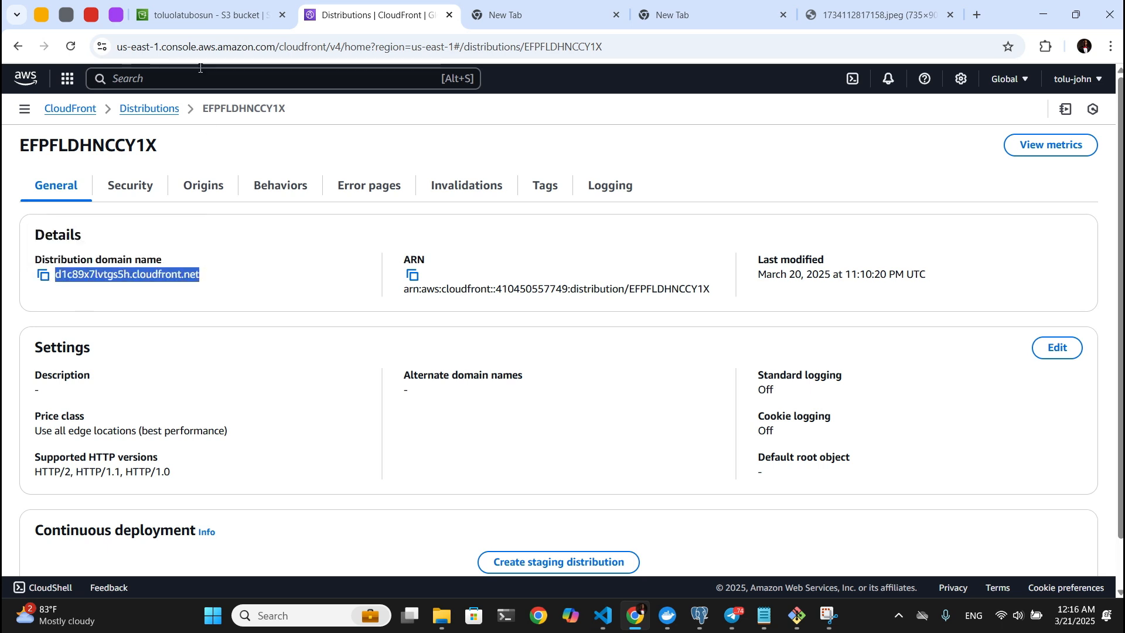
Compare the file name 1734112817158.jpeg in the bucket's object list with the image URL opened through the distribution domain.
click(199, 12)
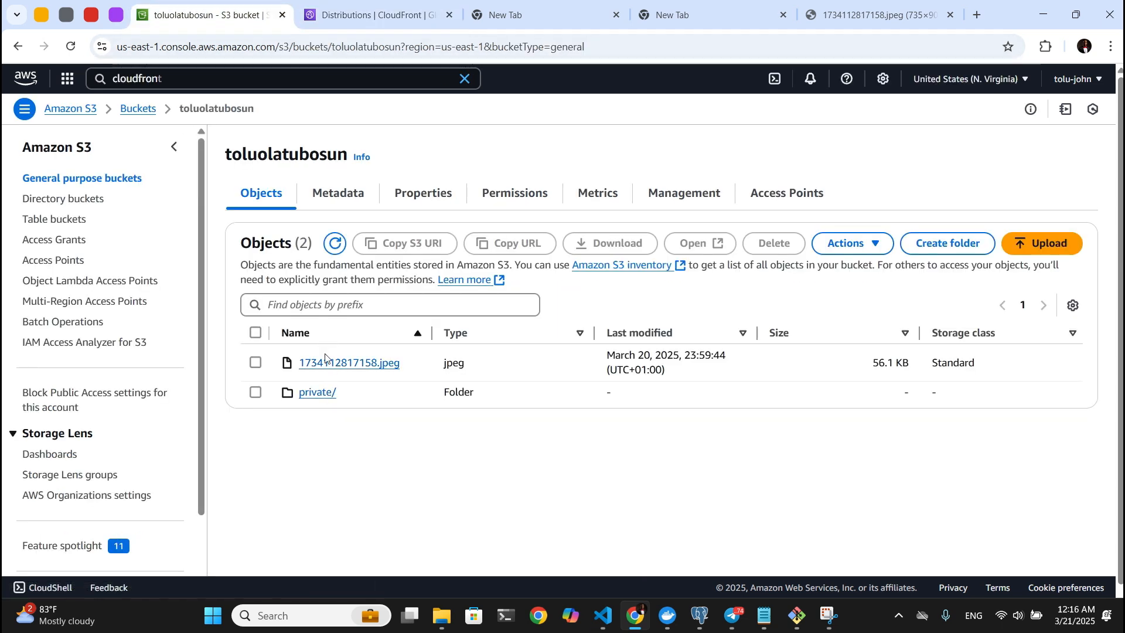
click(376, 18)
click(315, 319)
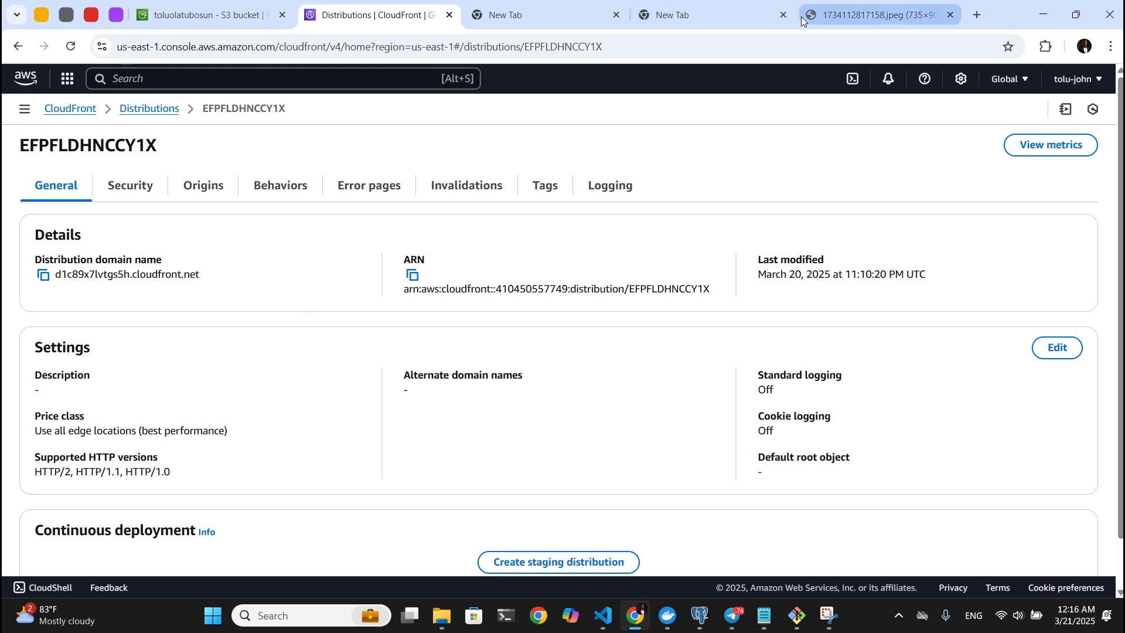
click(818, 19)
drag(258, 48, 392, 45)
click(337, 99)
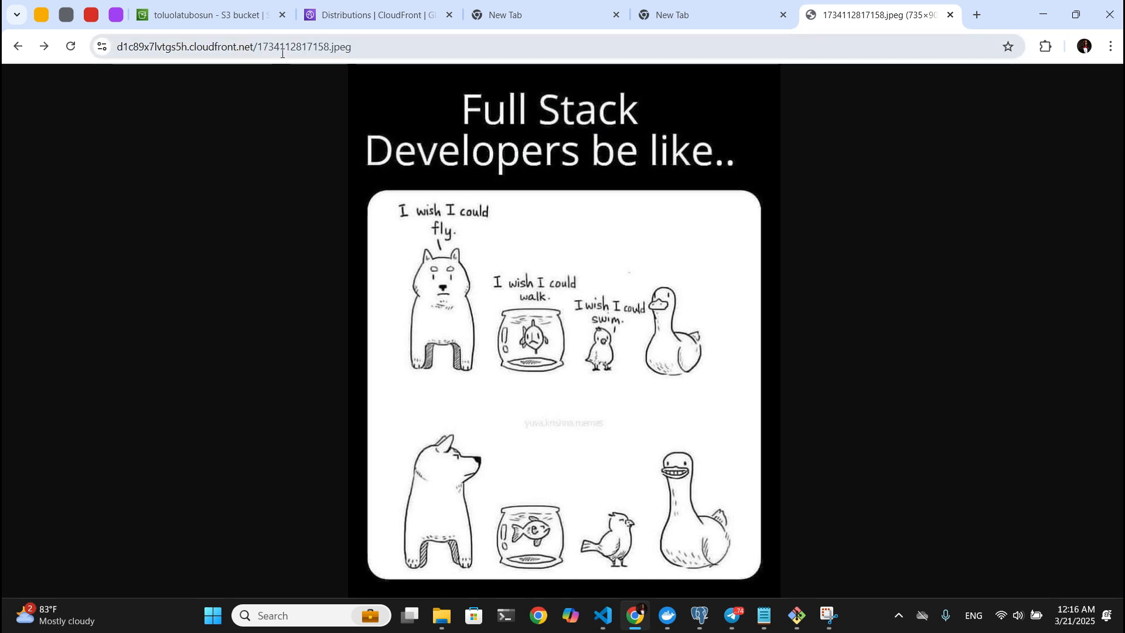
click(234, 16)
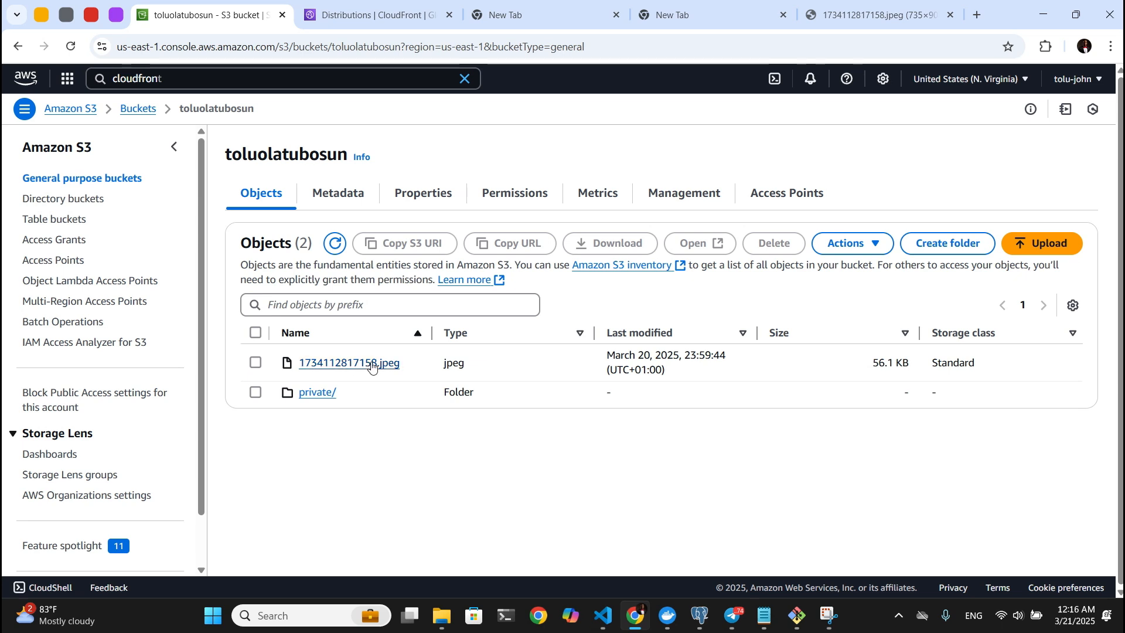
click(885, 17)
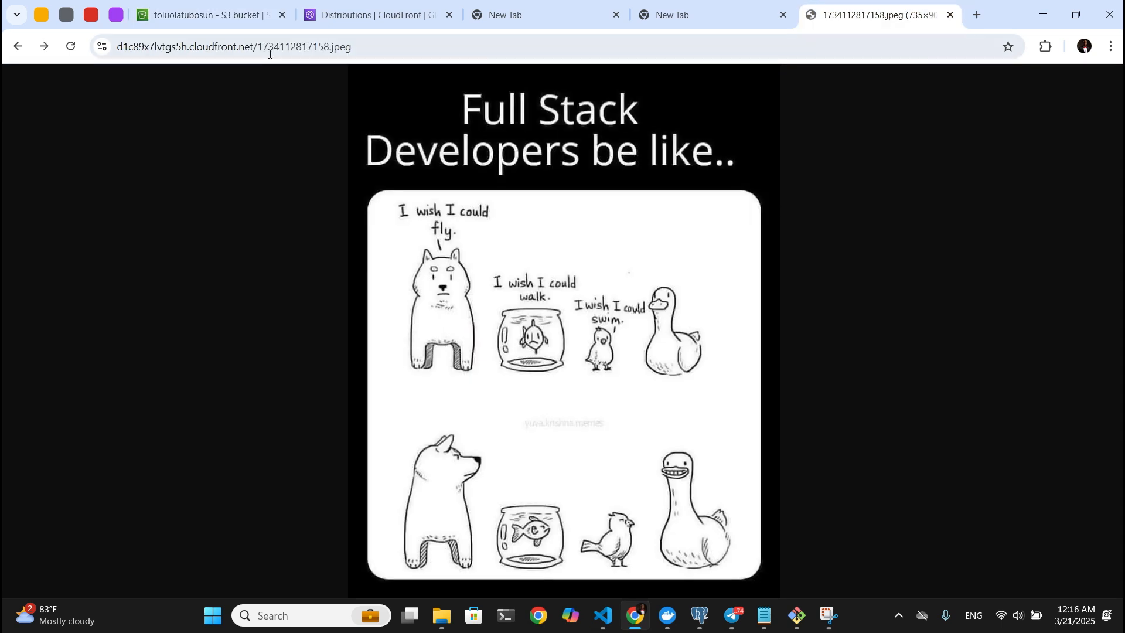
drag(291, 47, 385, 47)
click(295, 186)
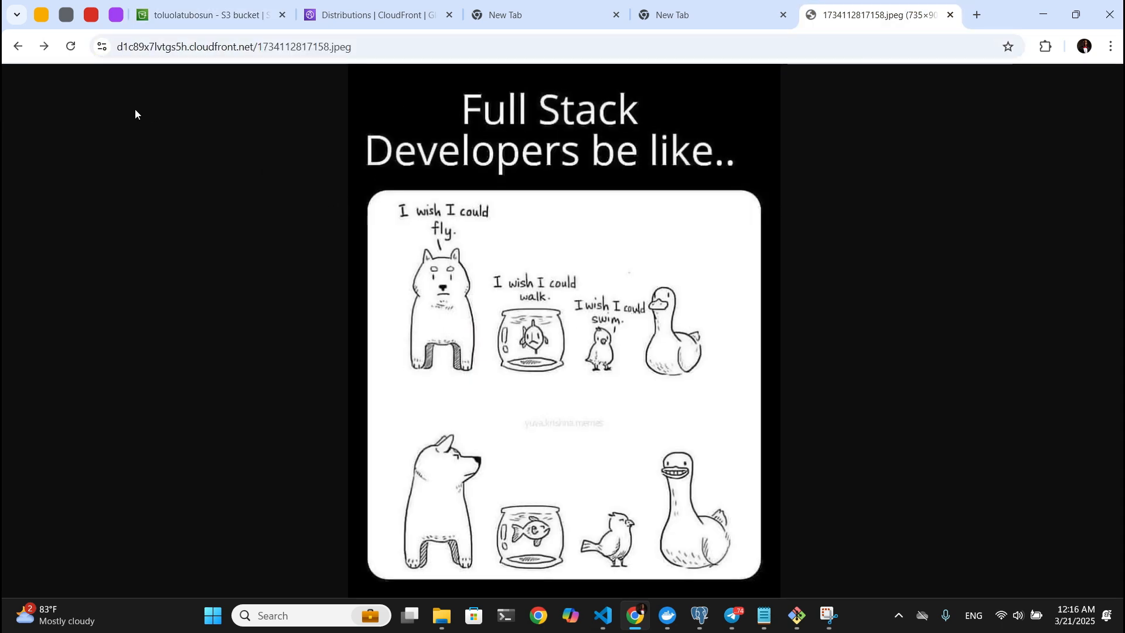
Request the PNG image in the private folder through the distribution domain and reload it to check its access.
click(44, 46)
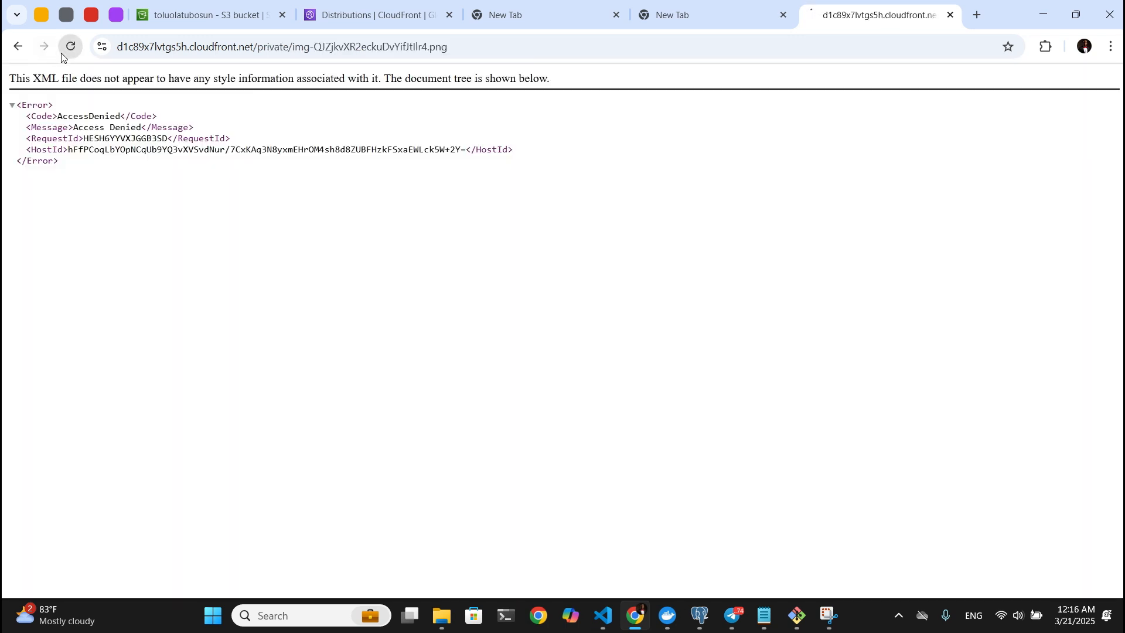
click(61, 54)
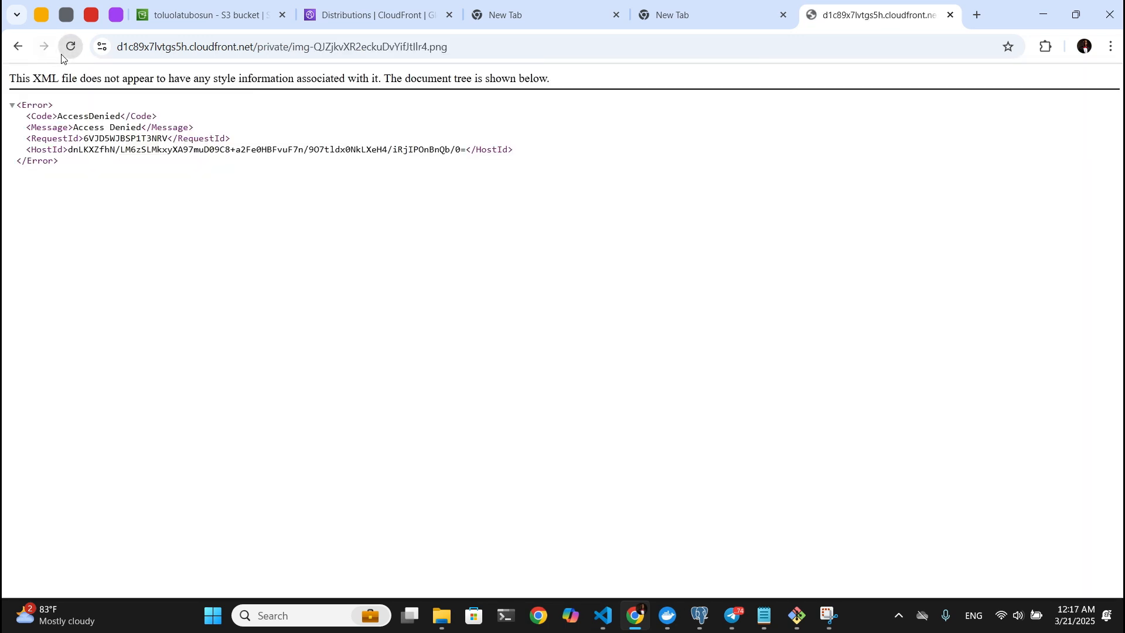
click(64, 51)
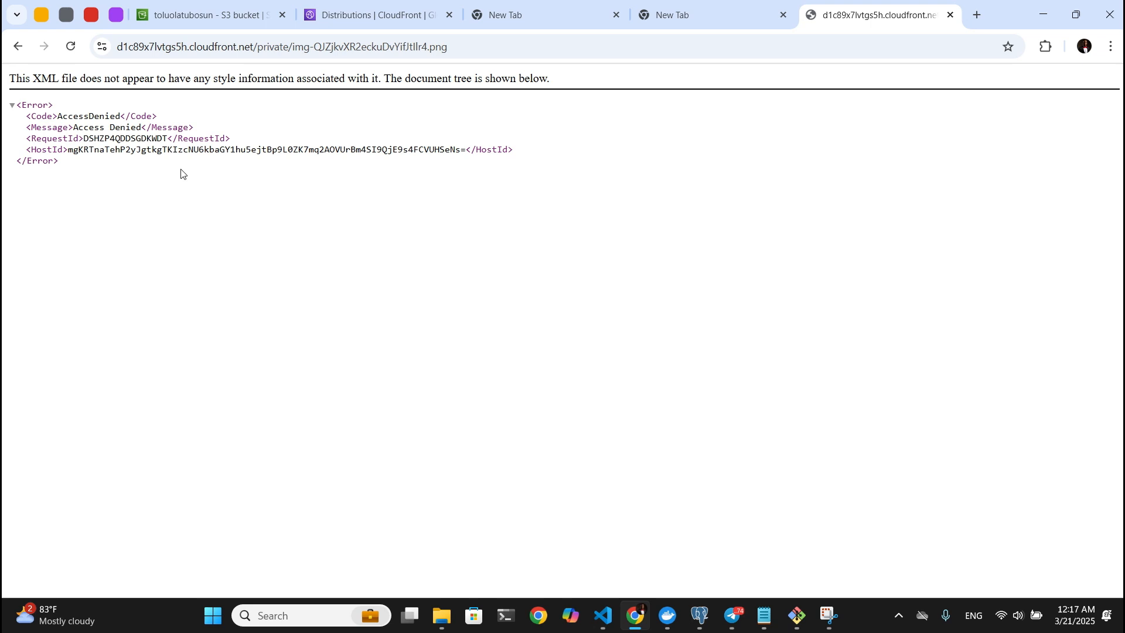
click(334, 26)
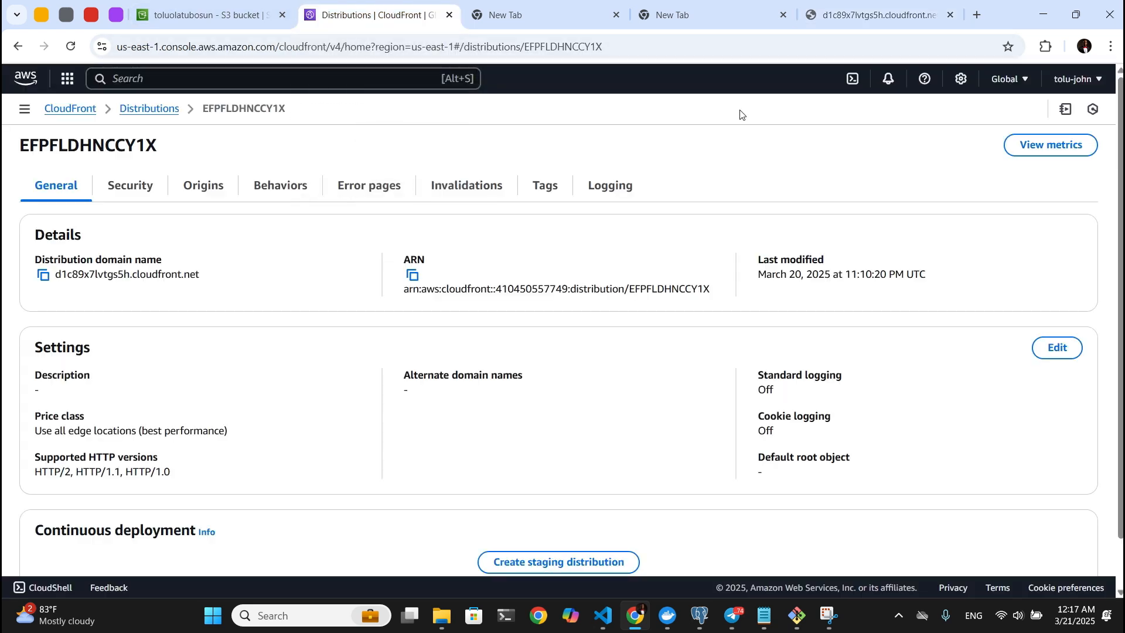
click(879, 13)
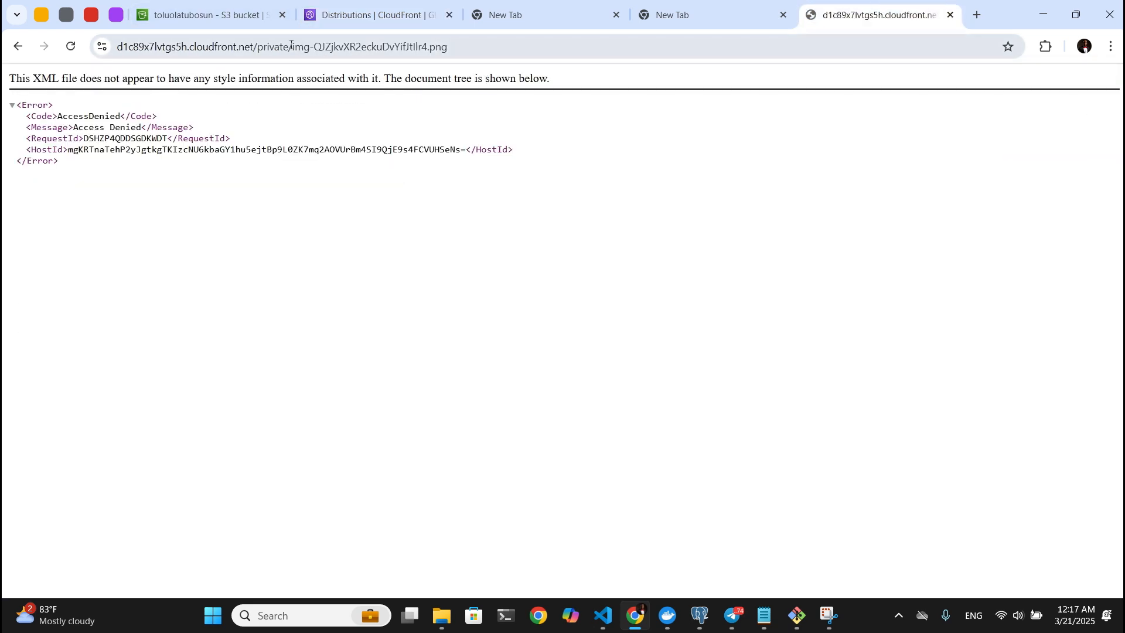
click(334, 22)
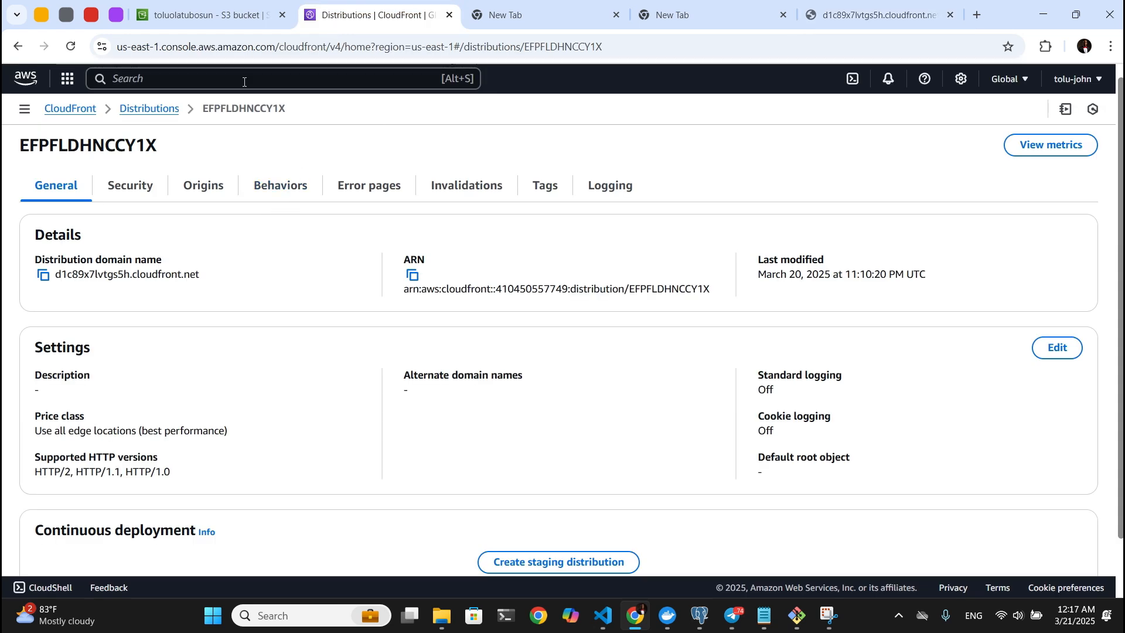
click(239, 23)
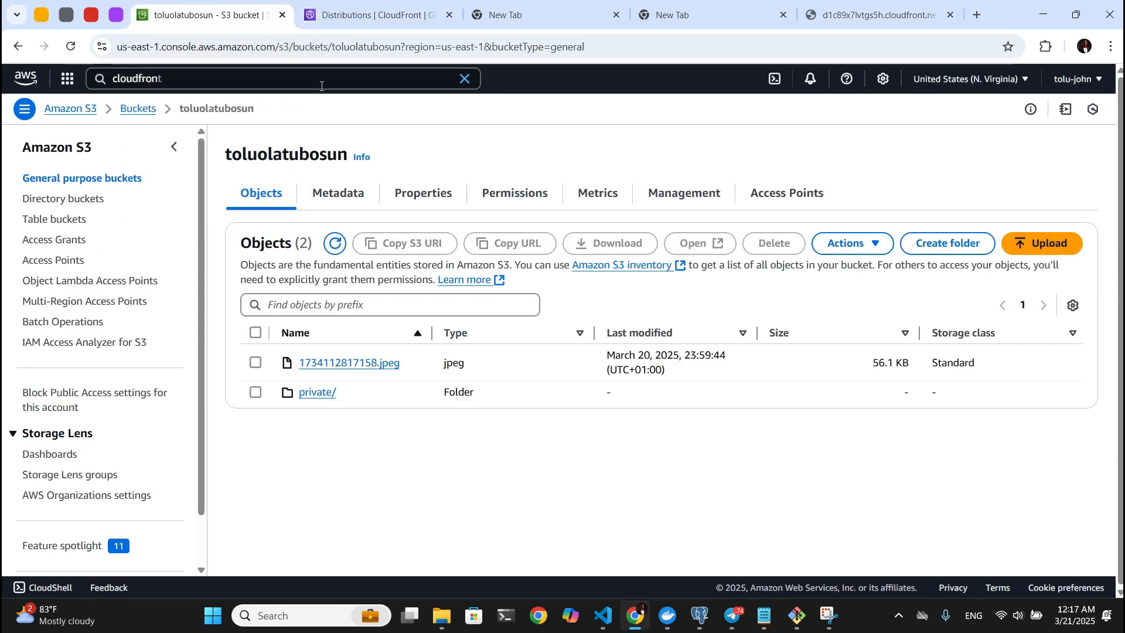
click(336, 27)
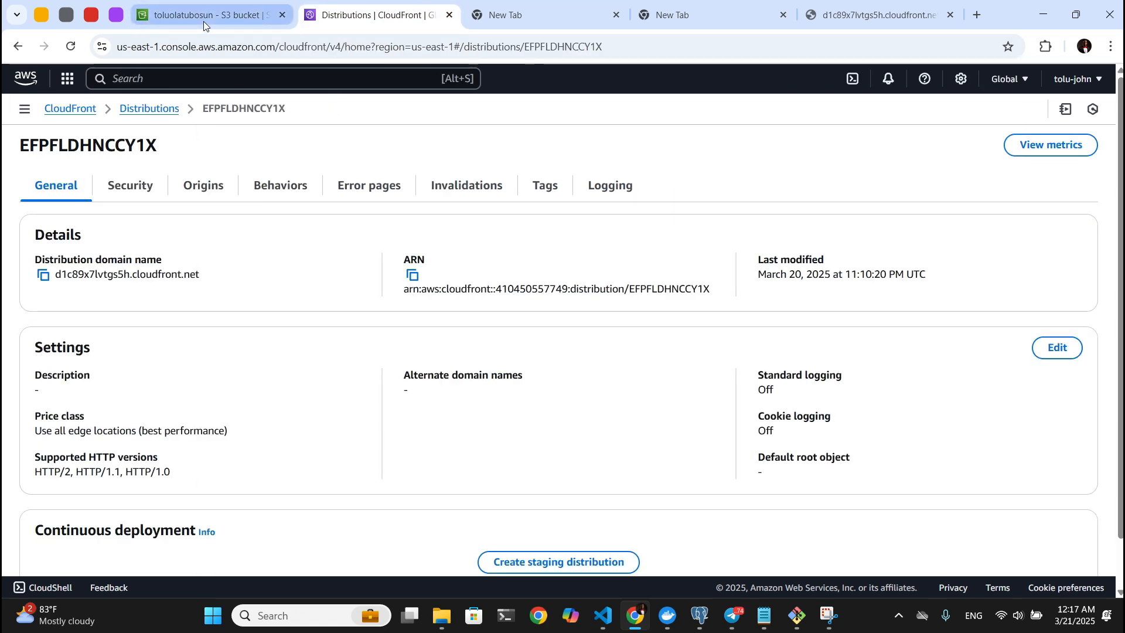
click(203, 21)
click(352, 16)
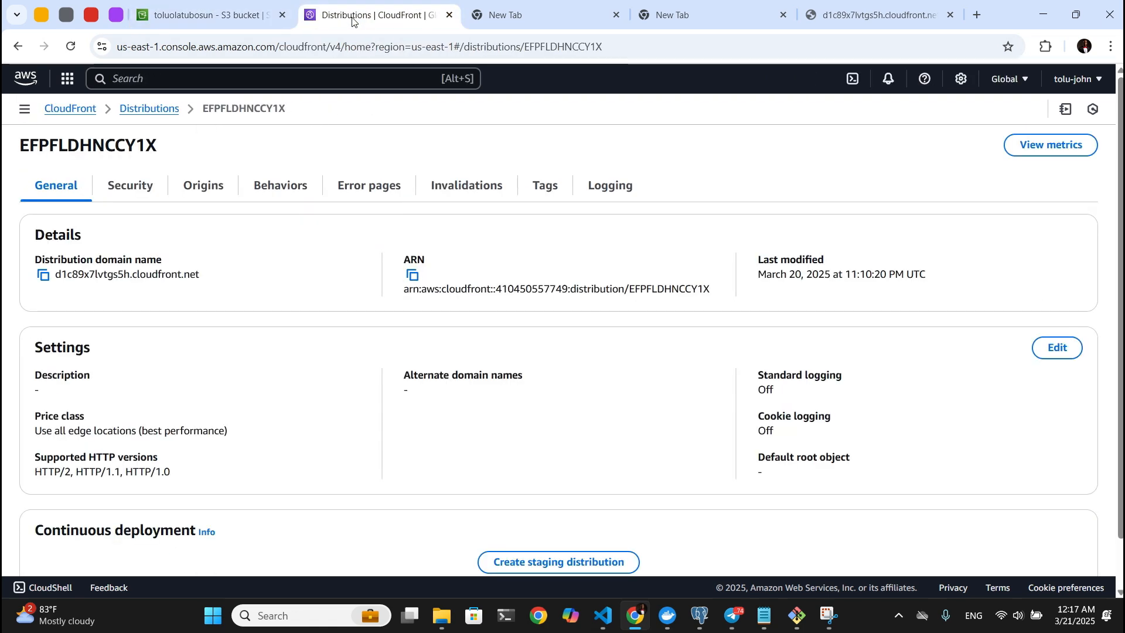
Start a new origin access control in CloudFront's origin access settings and name it My Main Access Control.
click(25, 109)
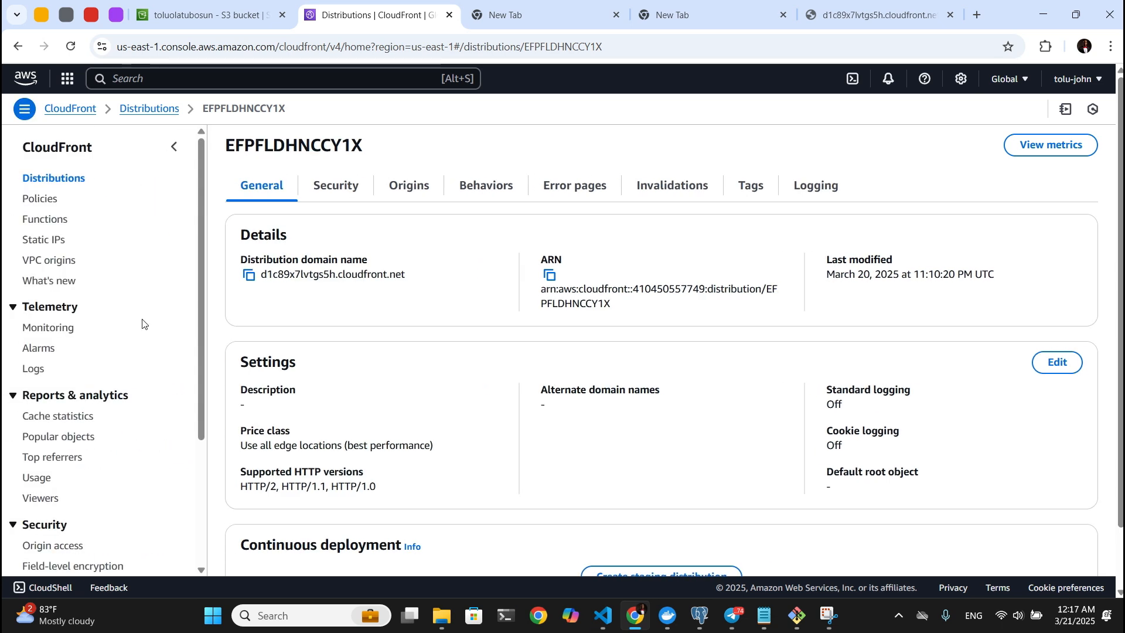
scroll(142, 325, down, 3)
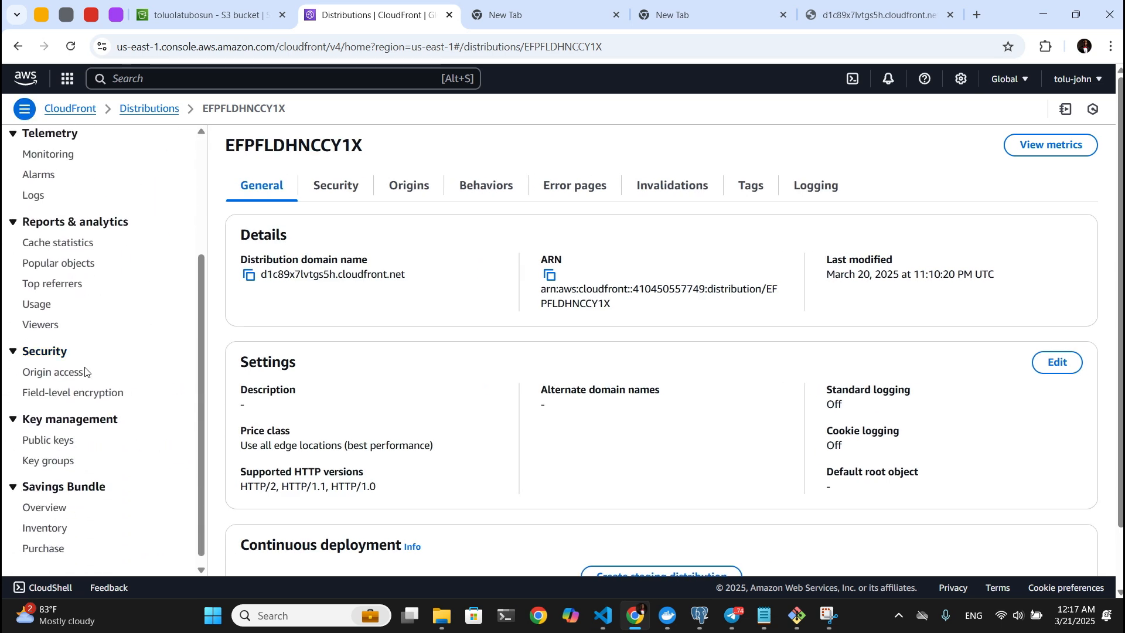
click(84, 371)
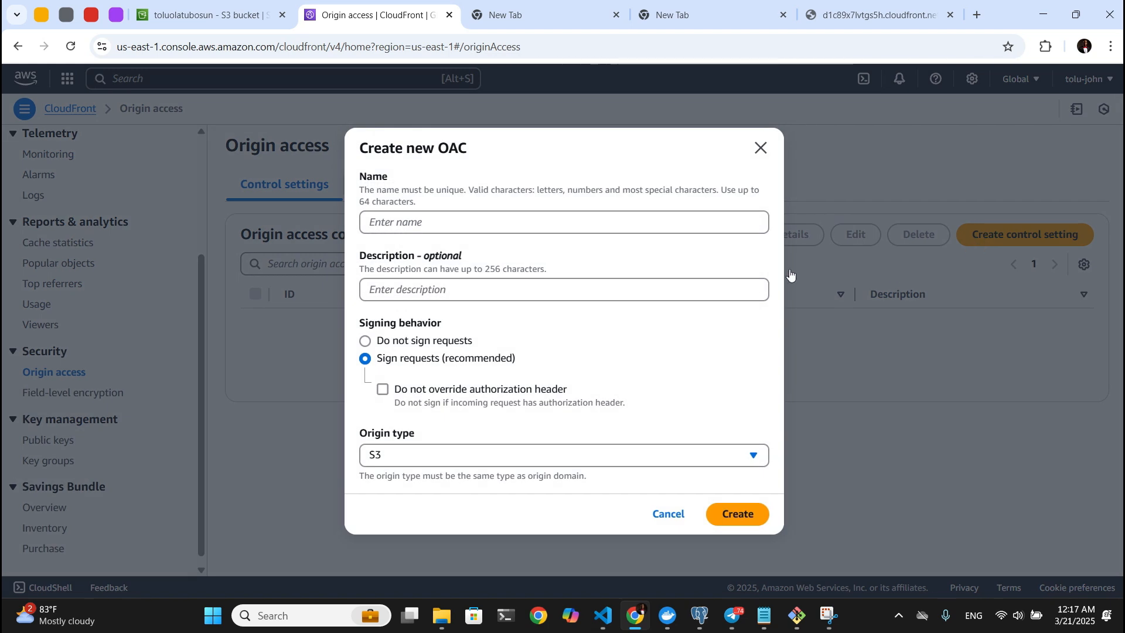
click(645, 216)
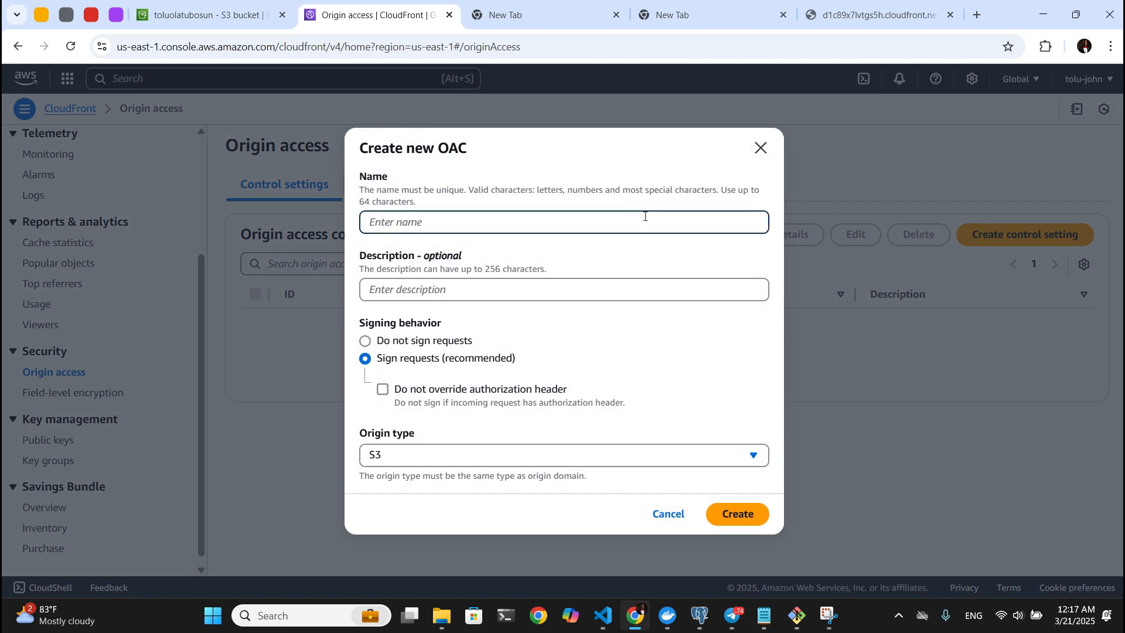
text(My Main Access Control)
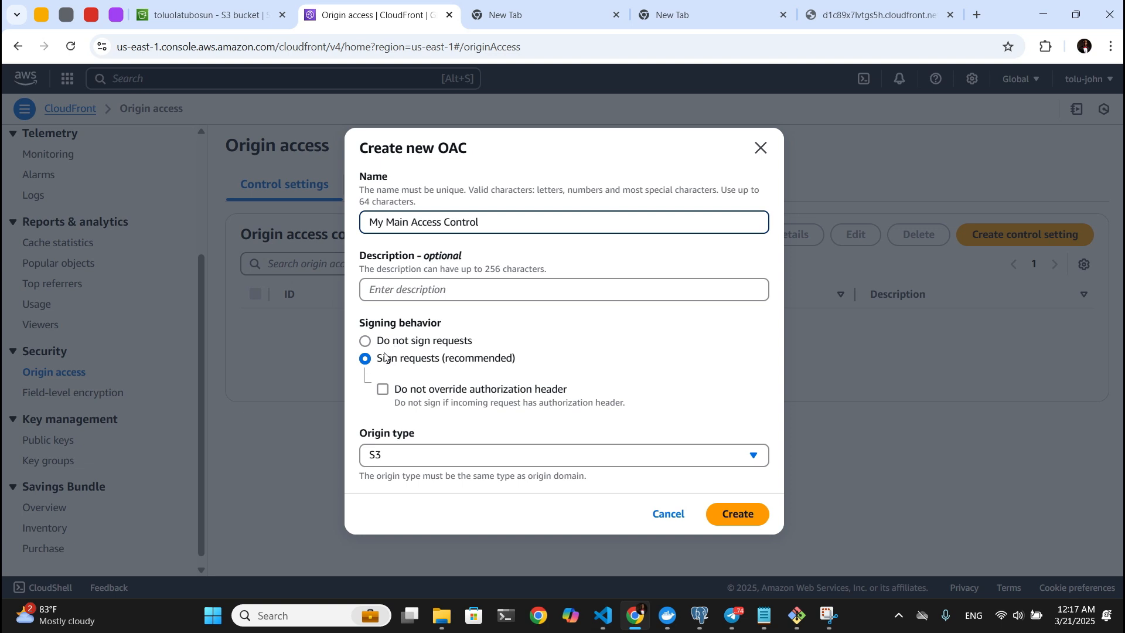
Create the origin access control with Sign requests (recommended) as signing behavior and S3 as origin type.
drag(384, 358, 515, 358)
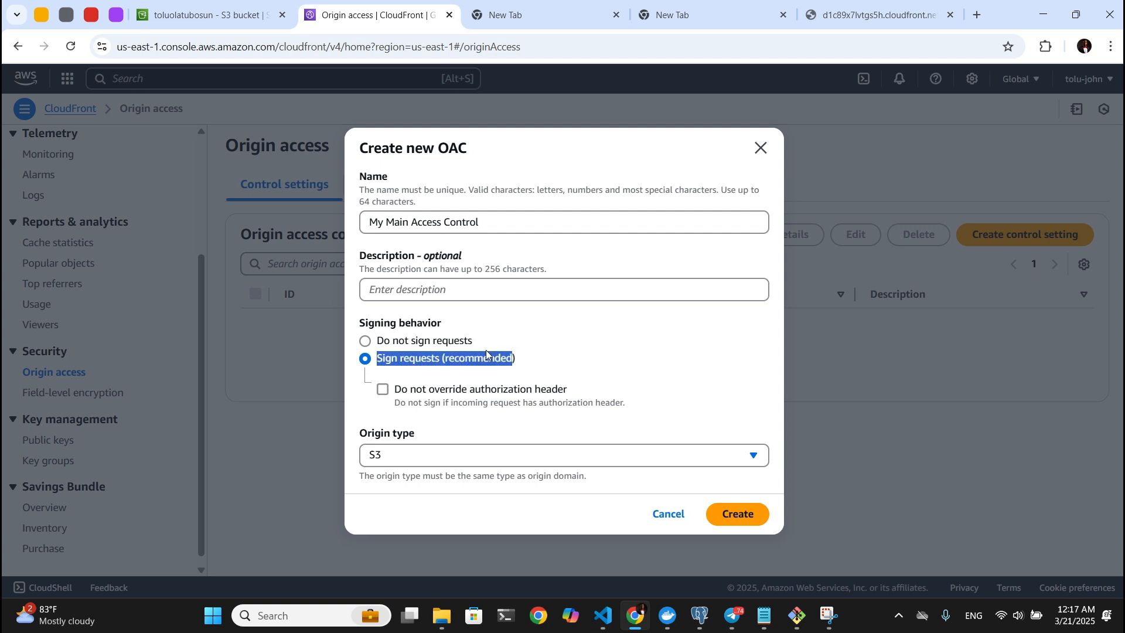
drag(418, 143, 496, 158)
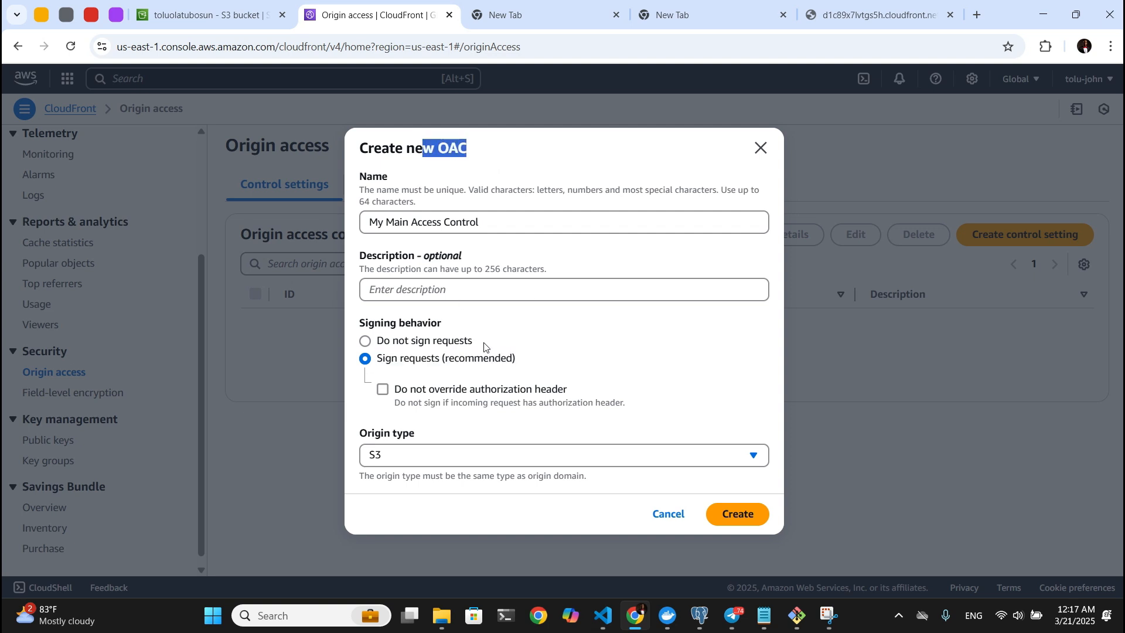
drag(379, 360, 534, 367)
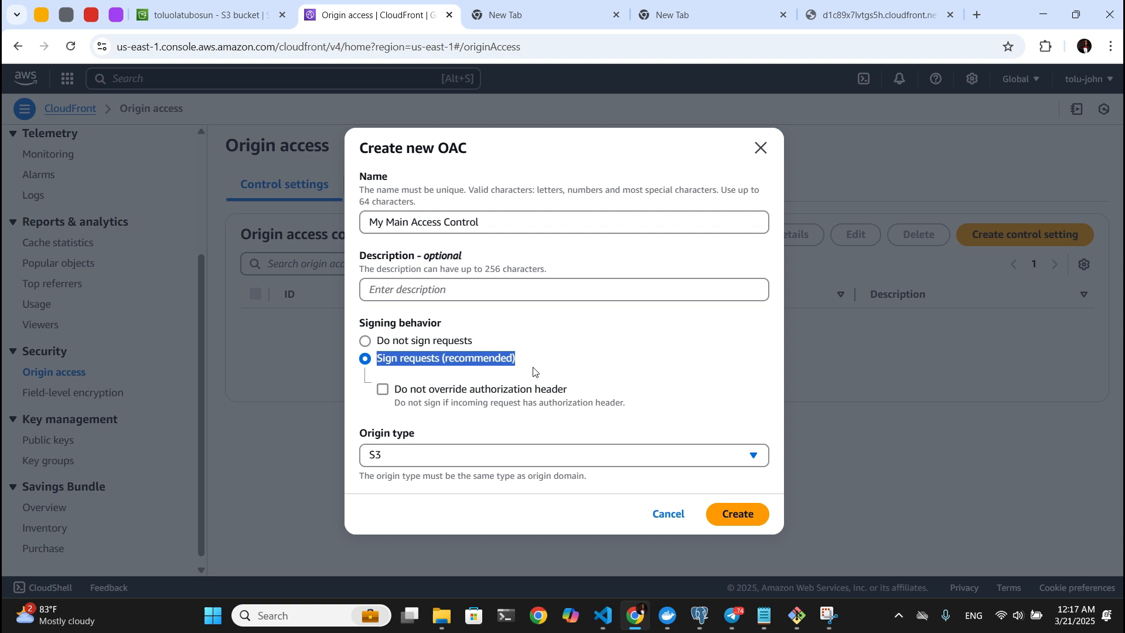
click(477, 465)
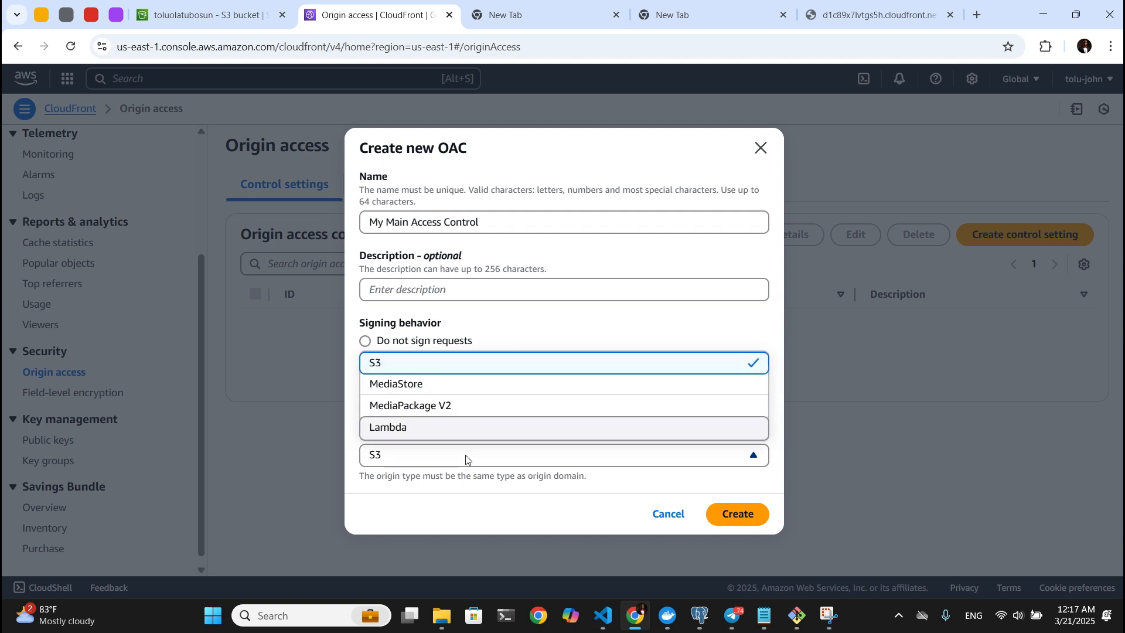
click(465, 455)
click(614, 354)
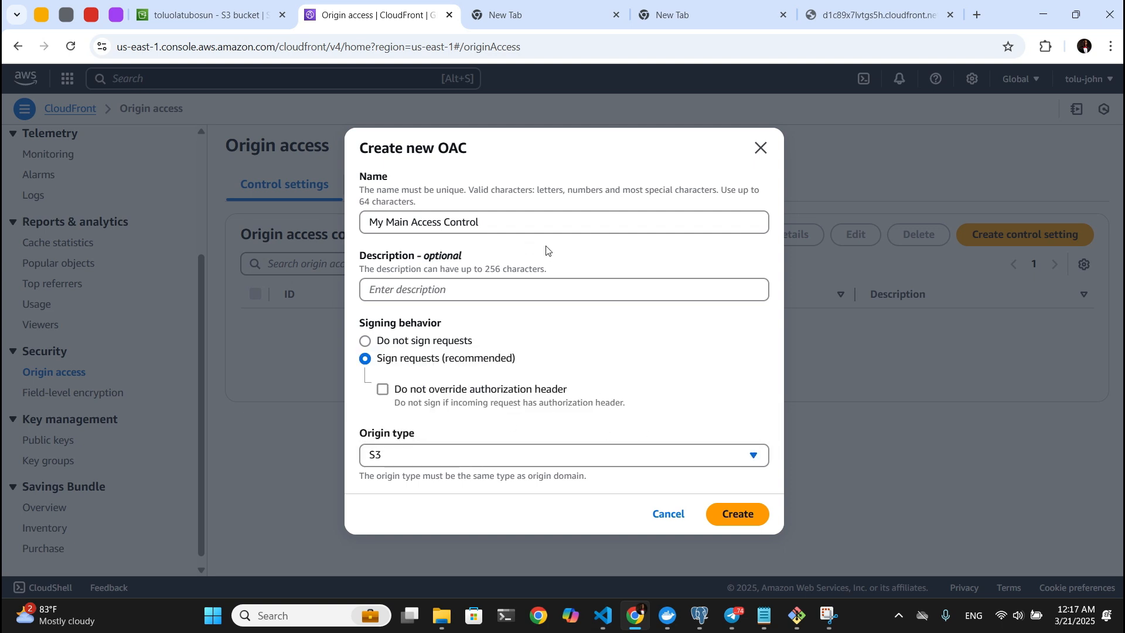
click(747, 514)
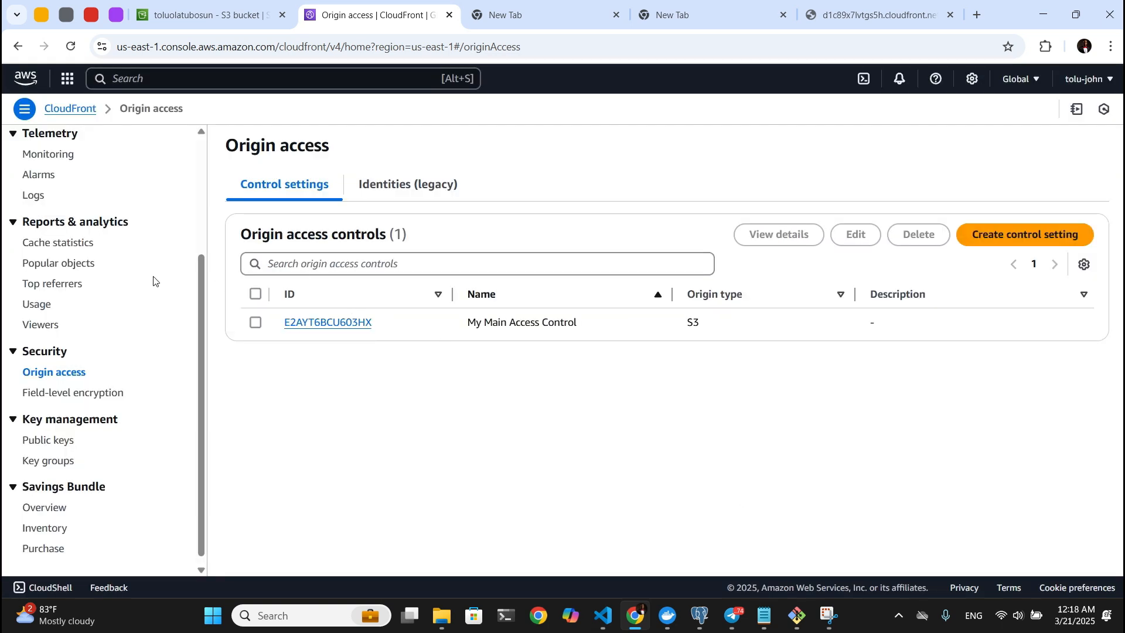
Open the S3 origin of the CloudFront distribution for editing.
scroll(153, 282, up, 3)
click(70, 180)
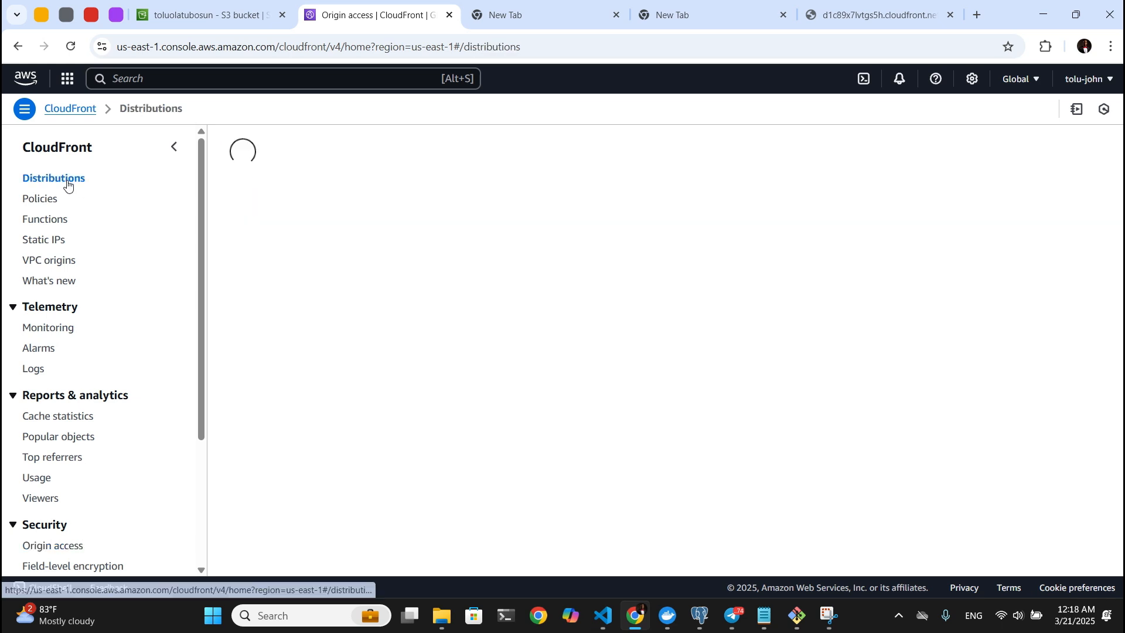
click(306, 240)
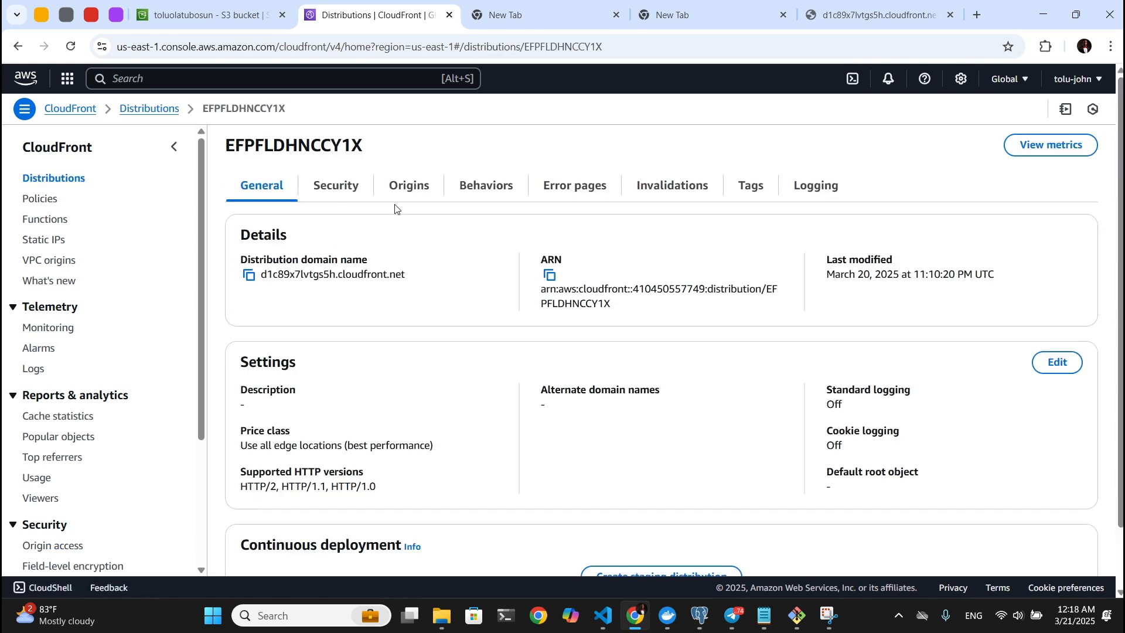
click(392, 186)
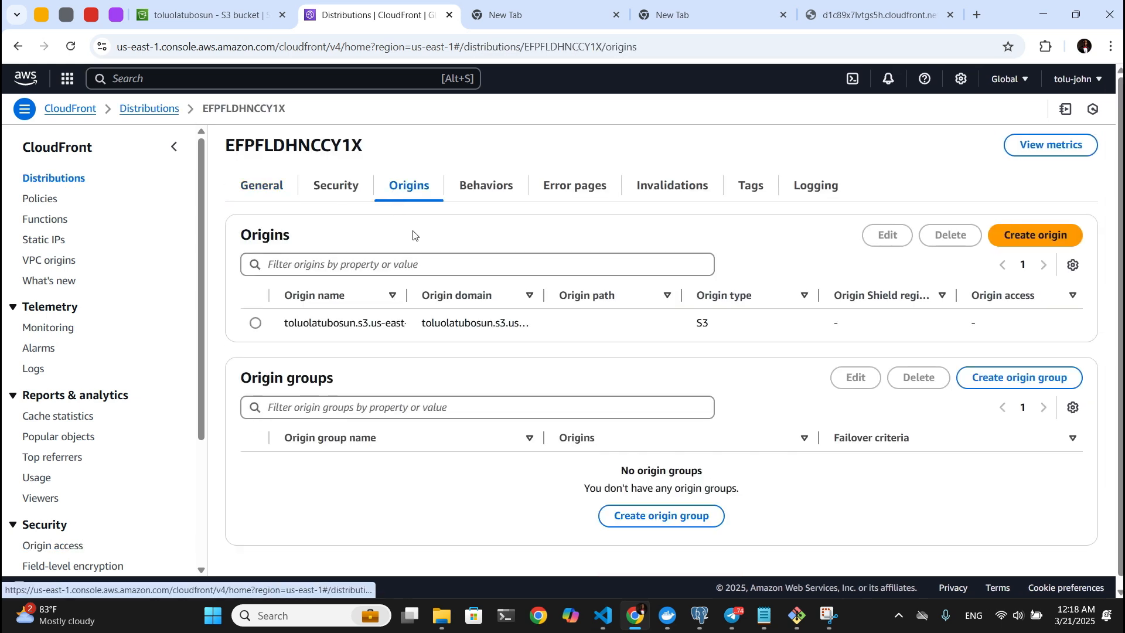
click(258, 326)
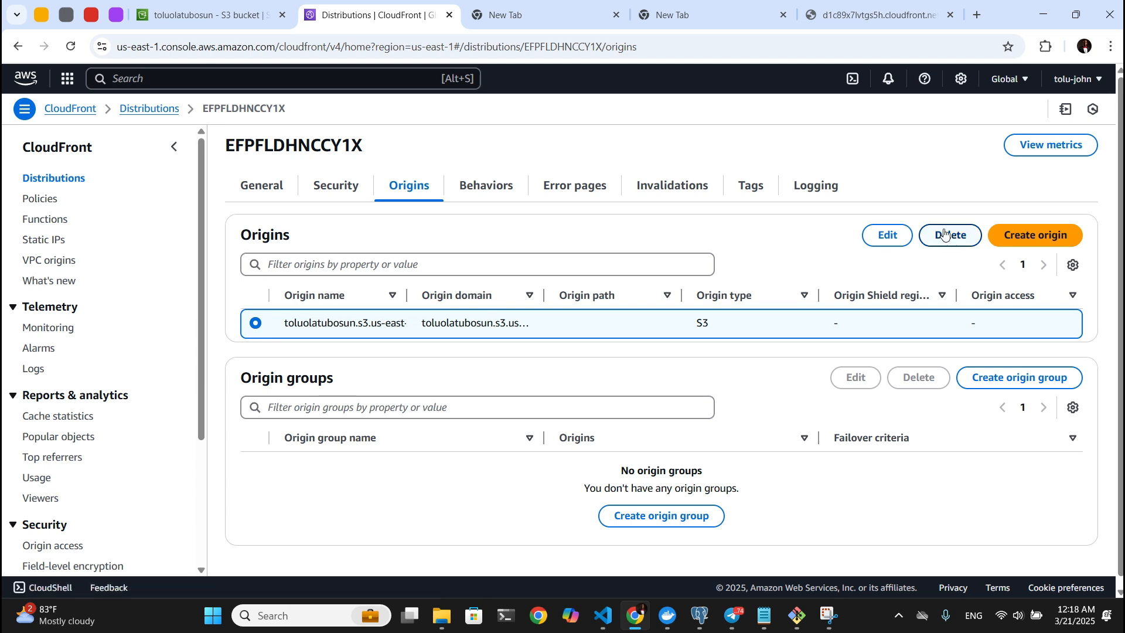
click(884, 236)
Set the origin's access to Origin access control settings using My Main Access Control, and open the S3 bucket's permissions.
scroll(565, 356, down, 2)
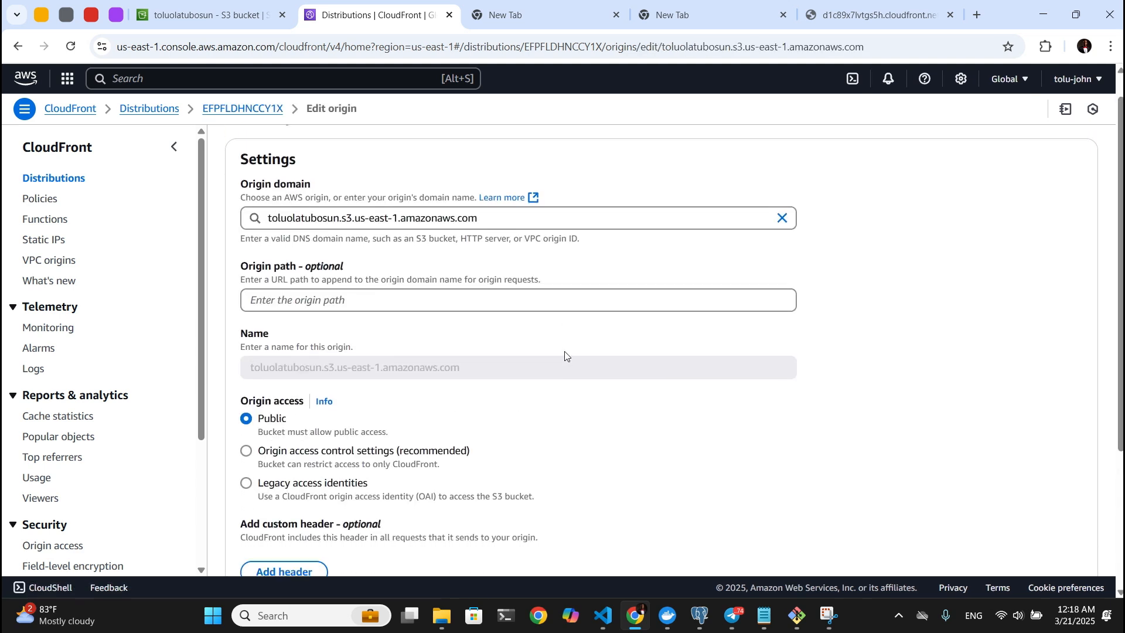
click(350, 352)
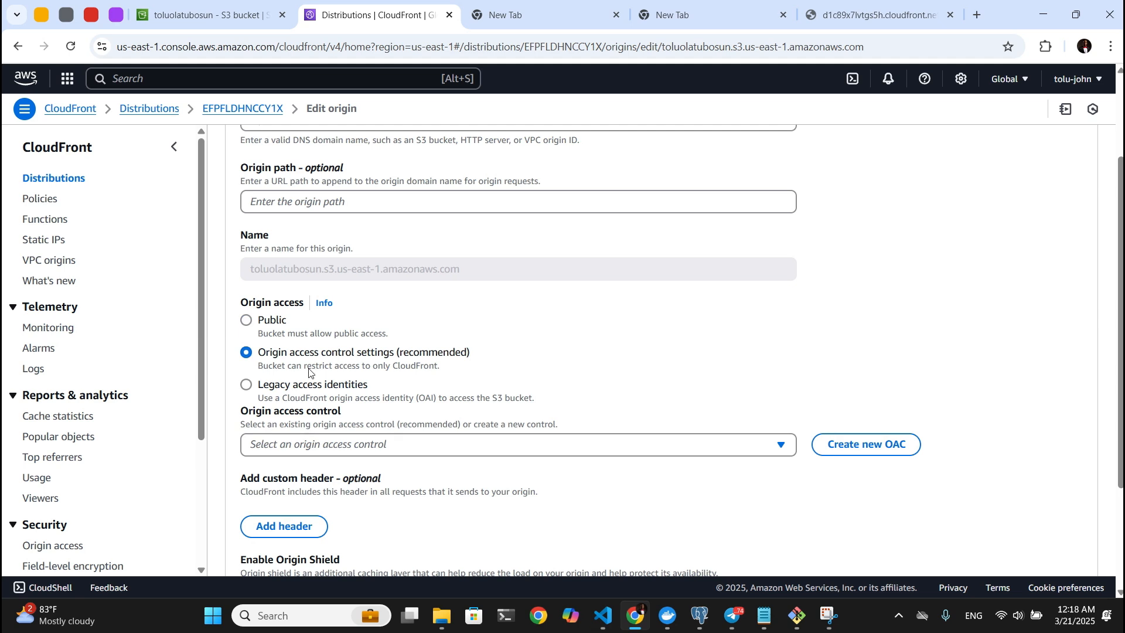
click(359, 445)
click(364, 493)
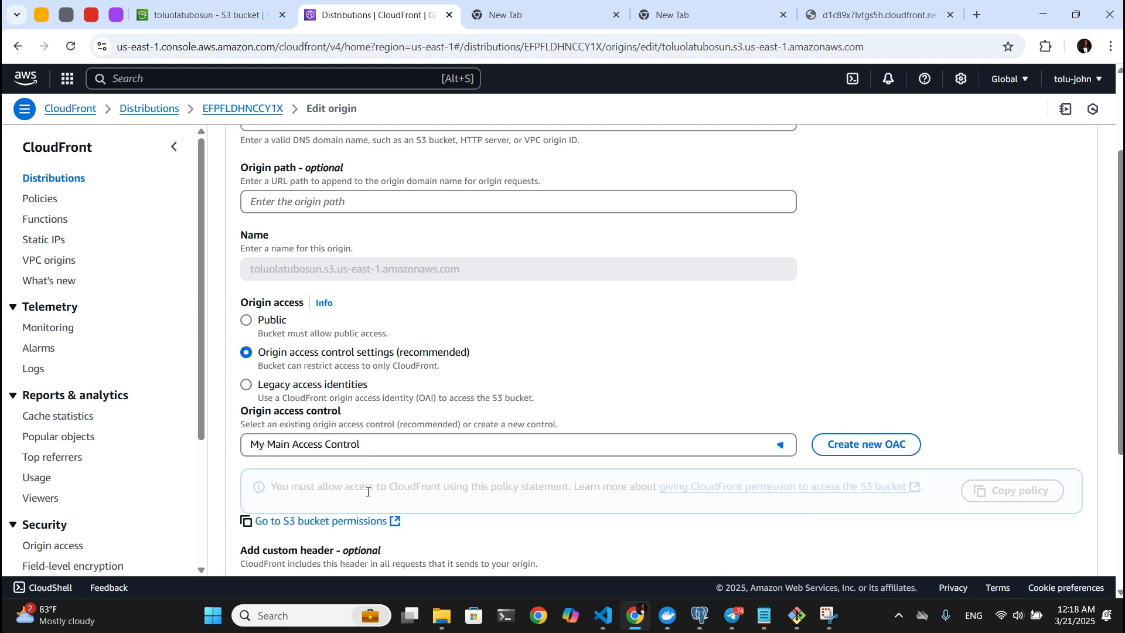
scroll(521, 401, down, 2)
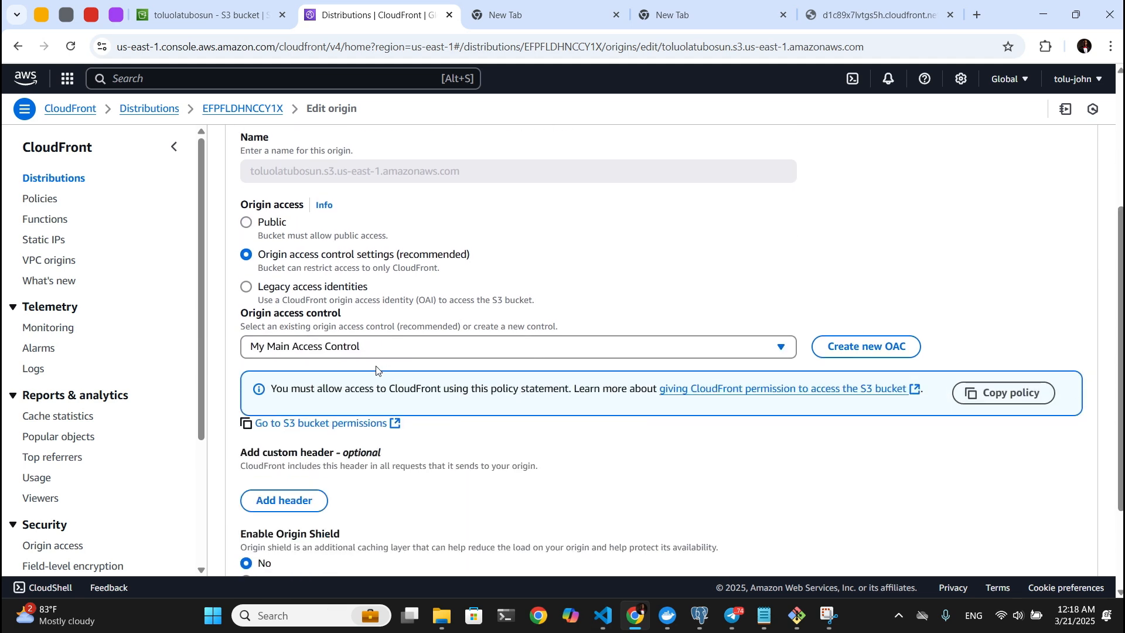
click(345, 346)
click(347, 346)
click(309, 431)
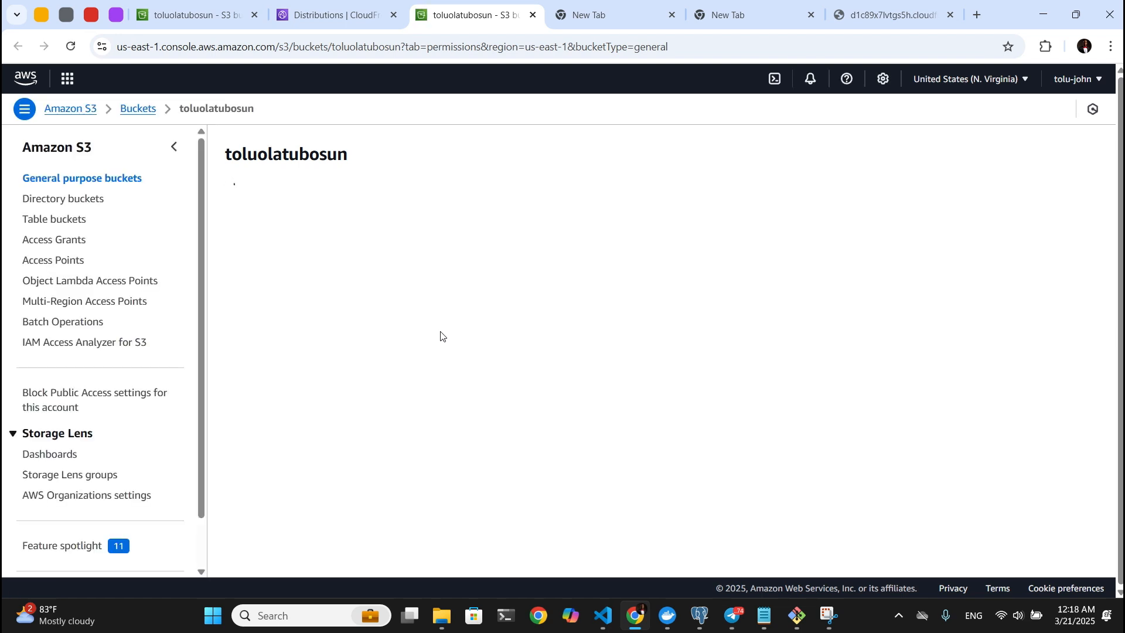
Fill the S3 bucket's policy with the policy statement copied from the CloudFront origin settings.
scroll(446, 358, down, 3)
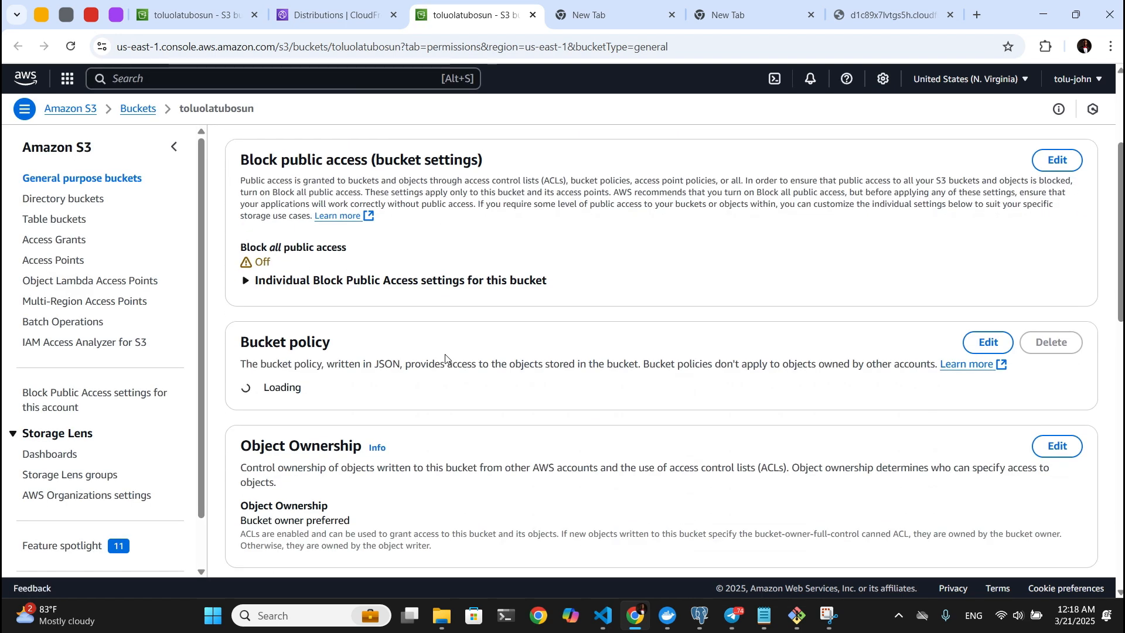
scroll(446, 359, down, 3)
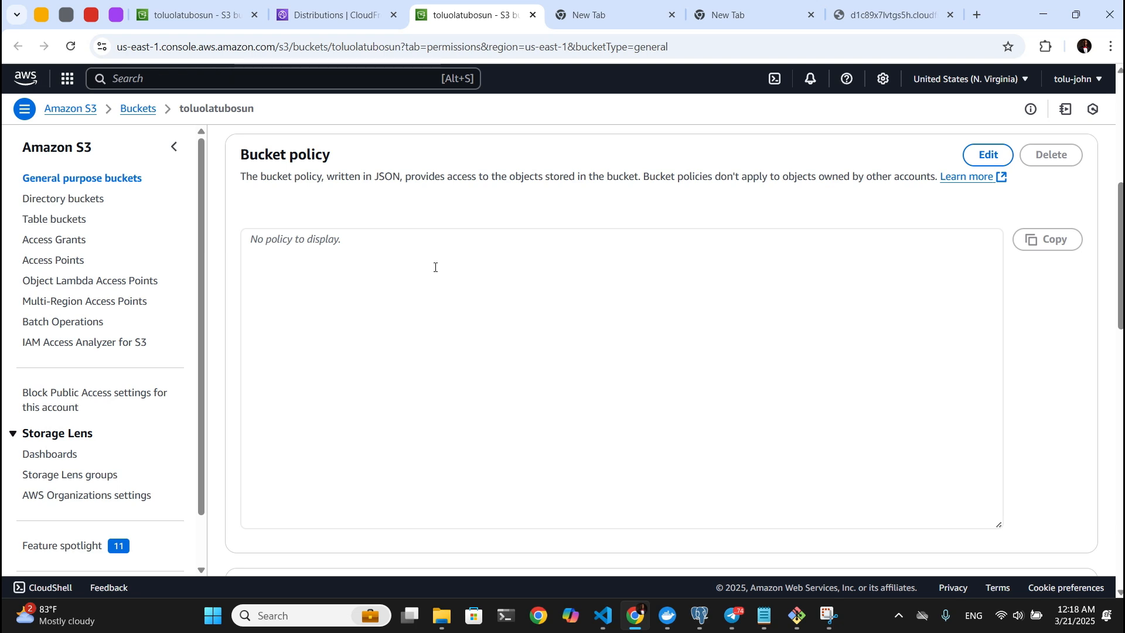
click(990, 154)
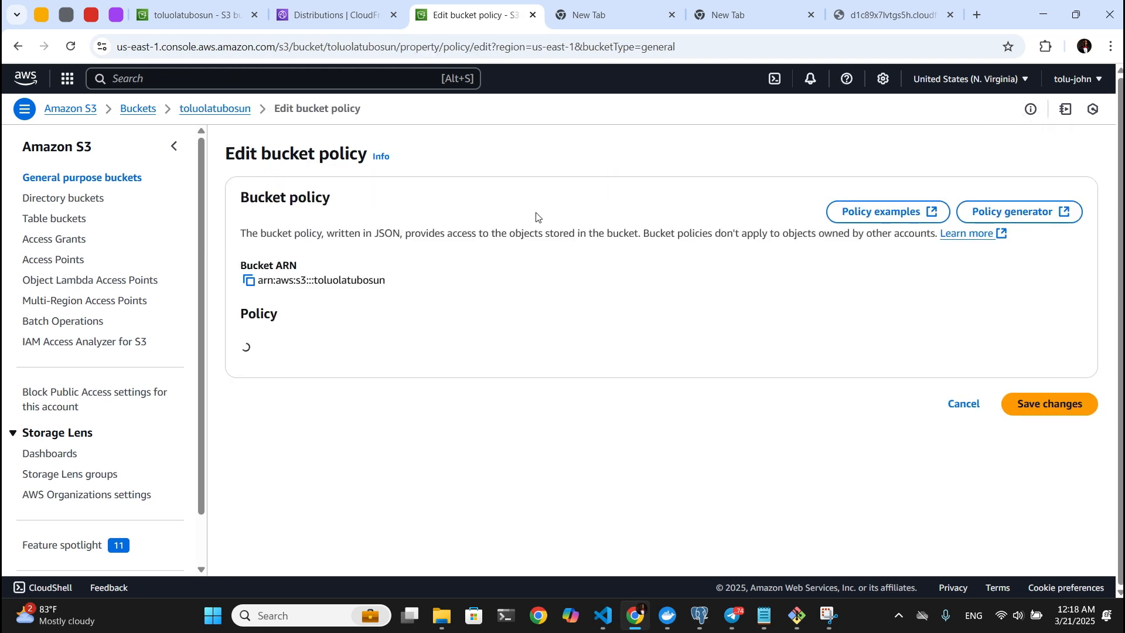
click(344, 24)
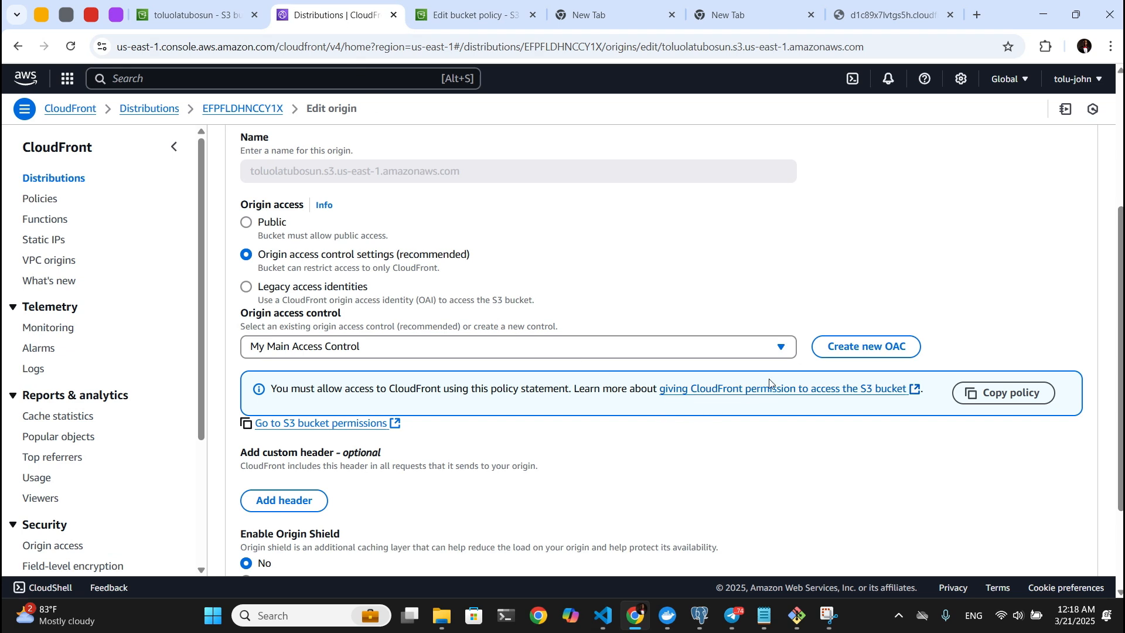
click(975, 395)
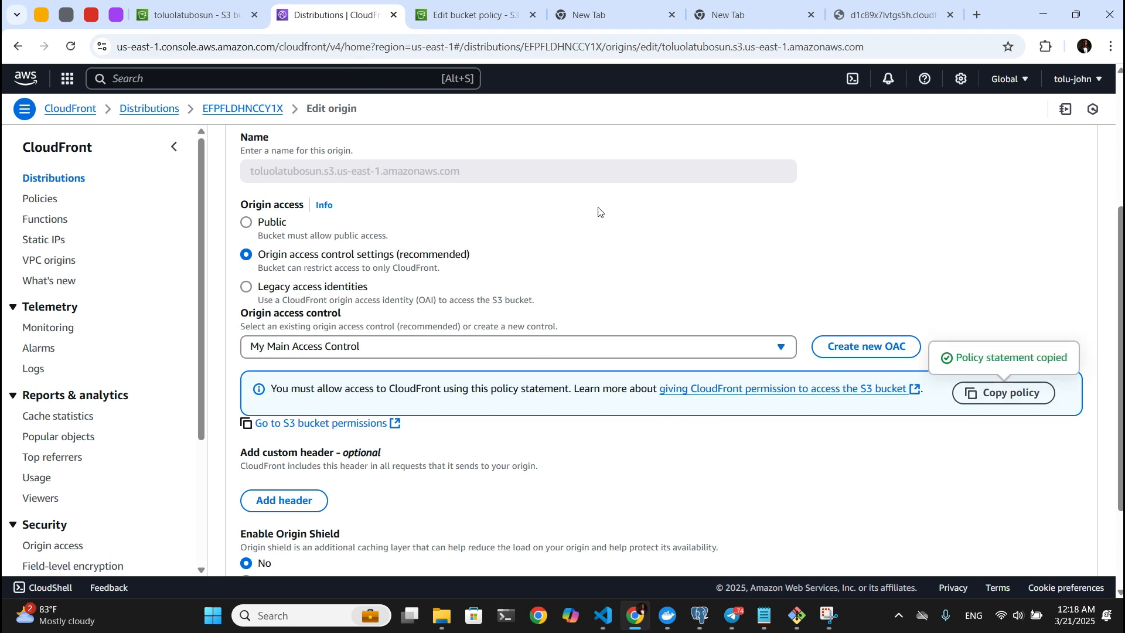
click(423, 24)
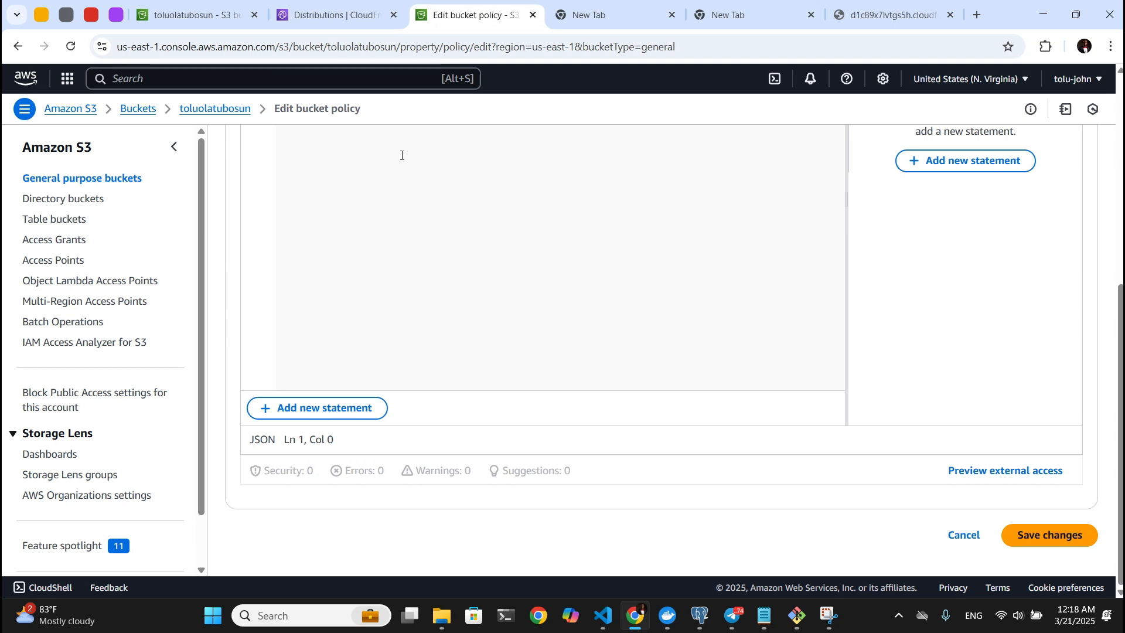
scroll(402, 155, up, 2)
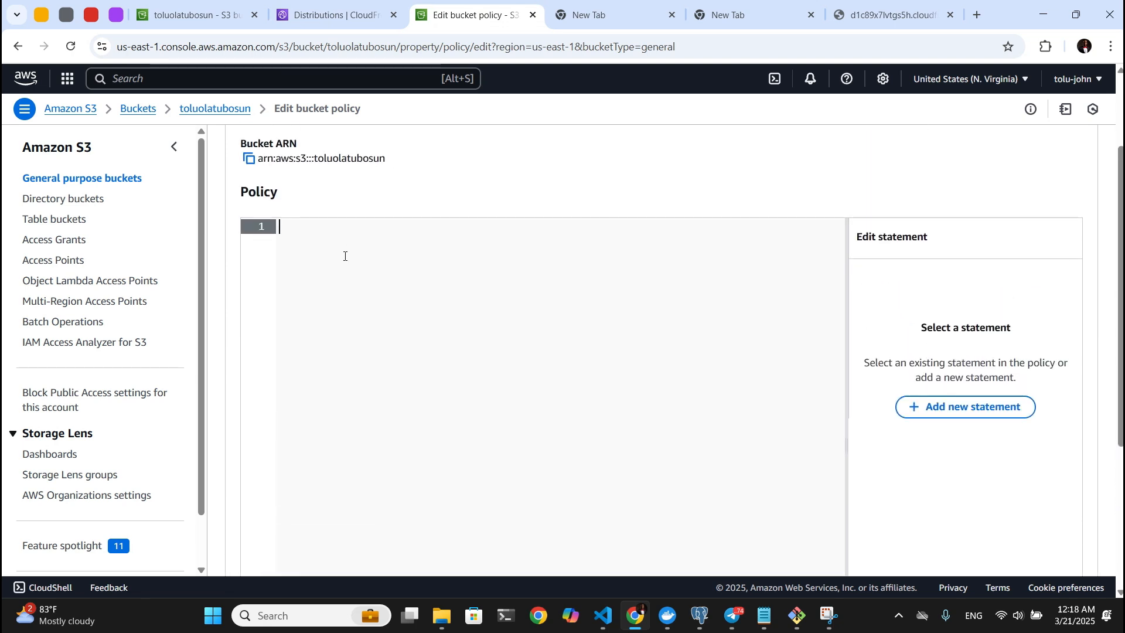
key(ctrl+v)
Switch to VS Code and examine the resource bucket name in README.md's sample S3 bucket policy for CloudFront access.
mouse_move(603, 615)
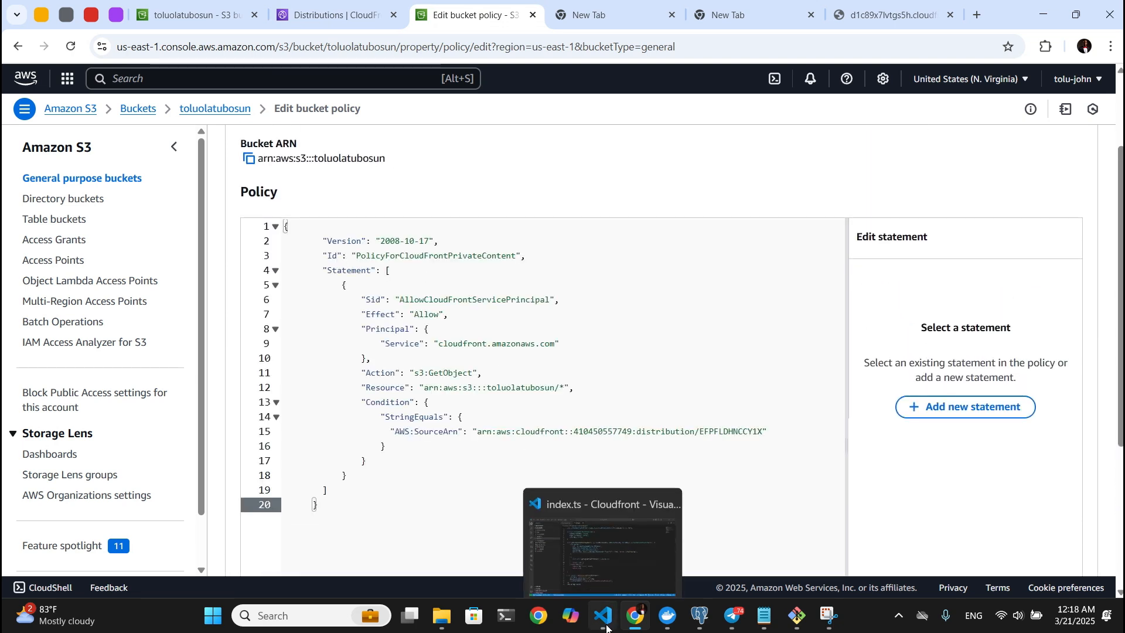
click(569, 557)
scroll(493, 361, up, 2)
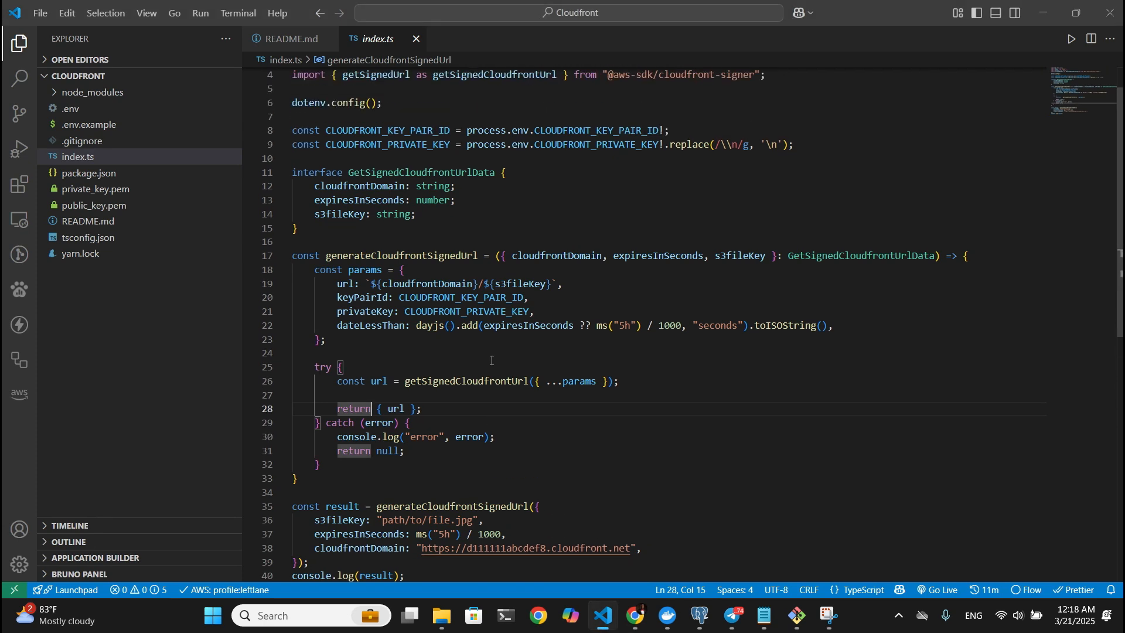
click(287, 49)
scroll(575, 253, down, 2)
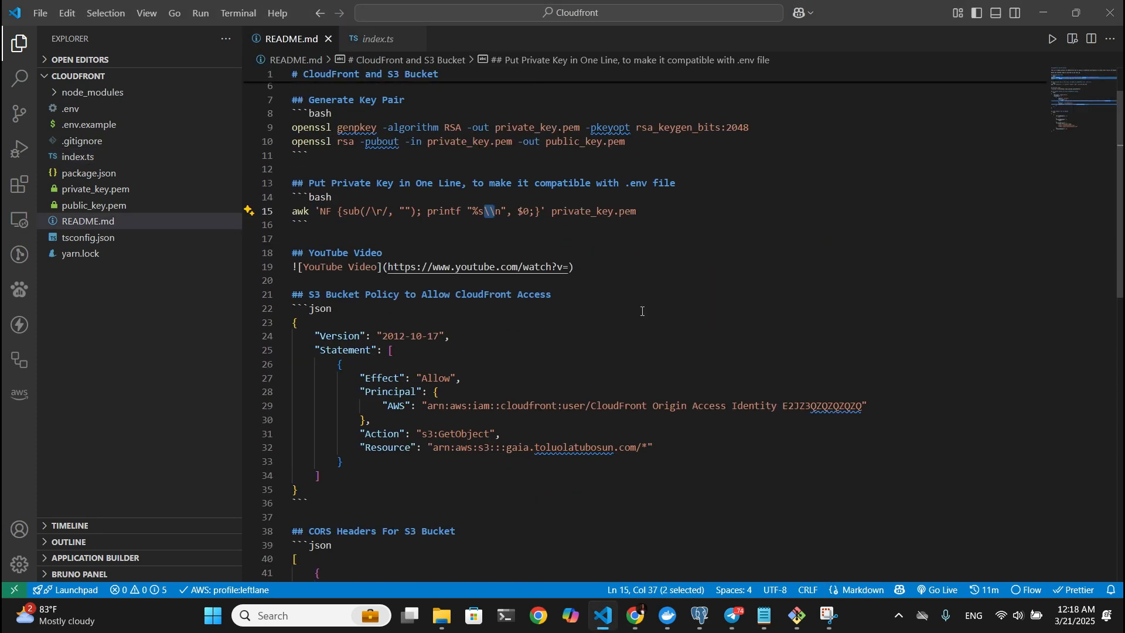
drag(512, 449, 539, 450)
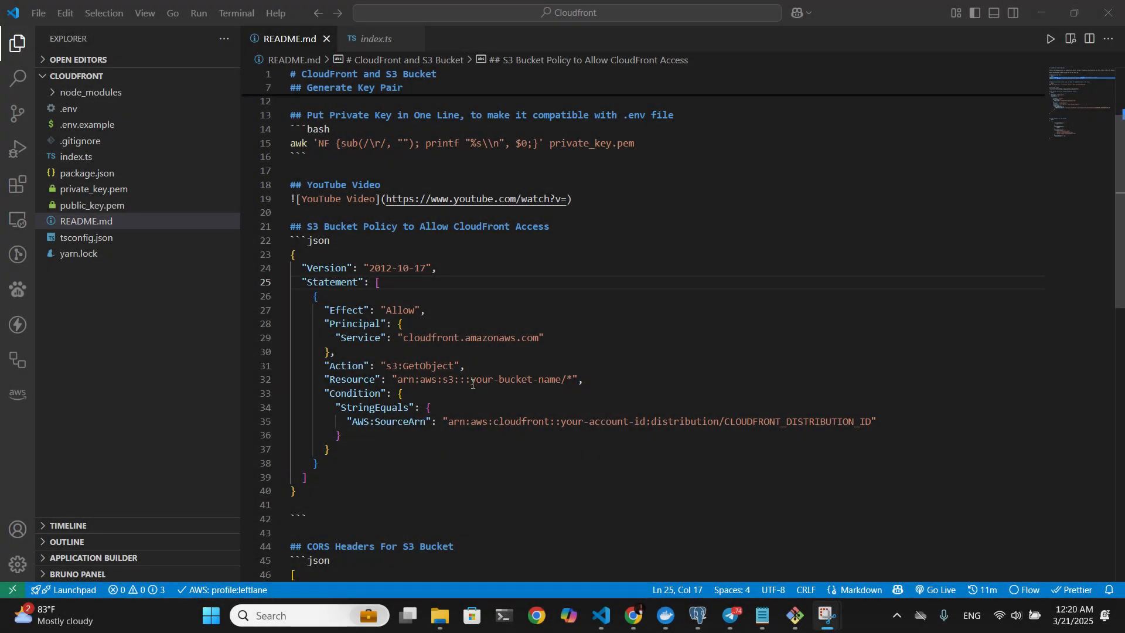
drag(471, 381, 558, 381)
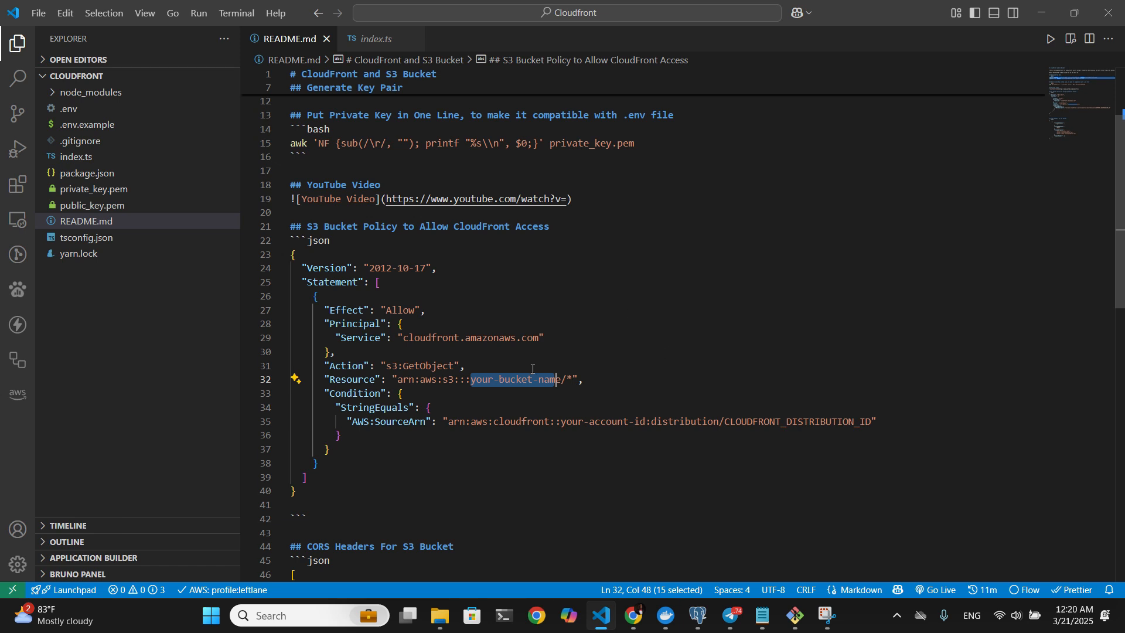
Remove the blank line after the closing brace of the S3 bucket policy sample in README.md.
drag(345, 506, 321, 496)
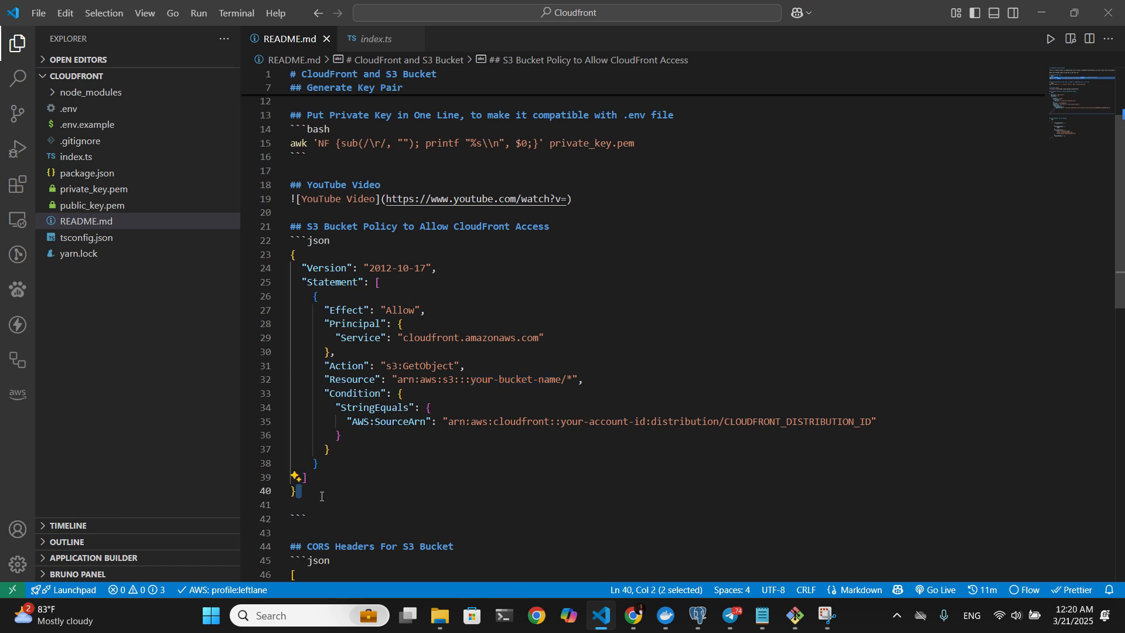
scroll(321, 496, down, 1)
key(BackSpace)
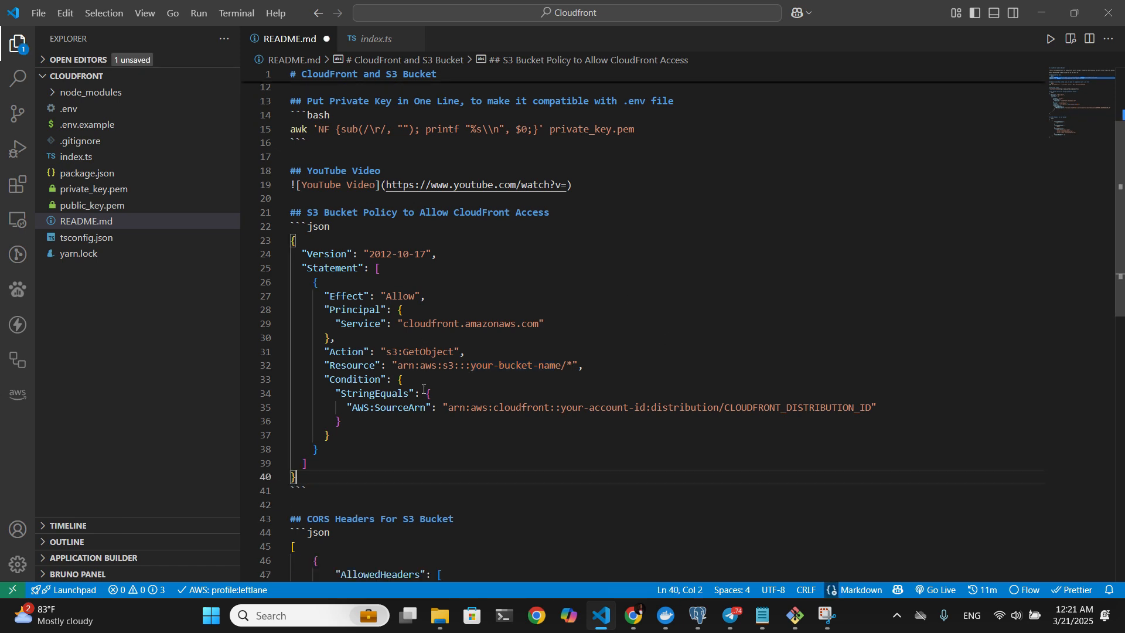
Review the bucket name, account ID and CLOUDFRONT_DISTRIBUTION_ID placeholders in the sample policy.
drag(472, 365, 522, 365)
drag(640, 405, 583, 406)
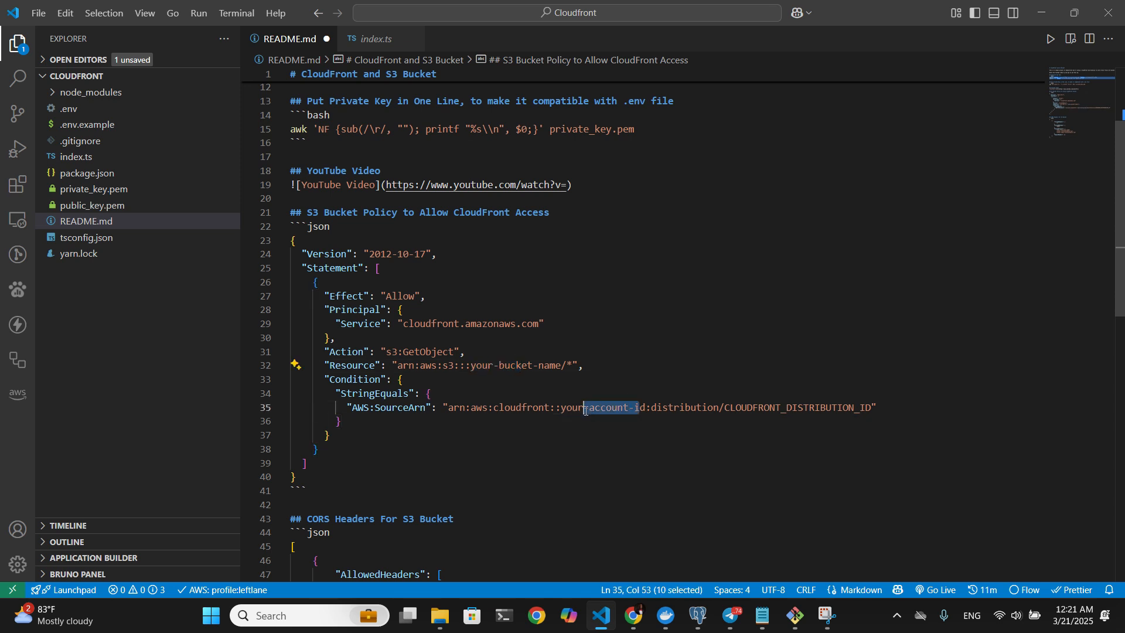
drag(725, 405, 866, 407)
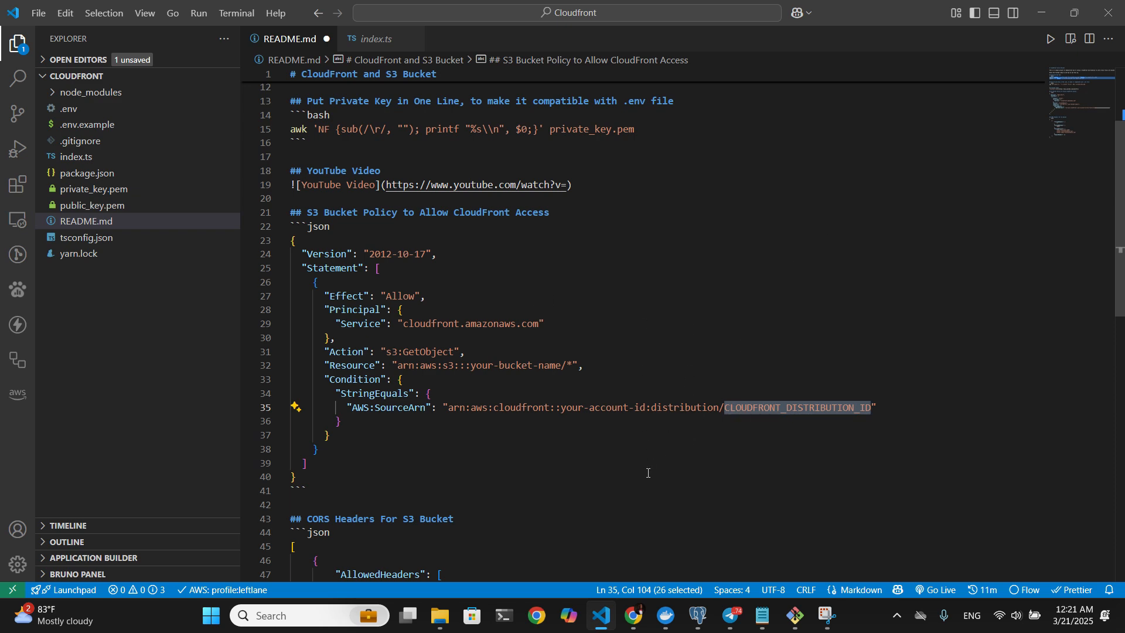
Return to Chrome, compare the copied CloudFront policy statement with the bucket policy, and save the bucket policy.
click(638, 618)
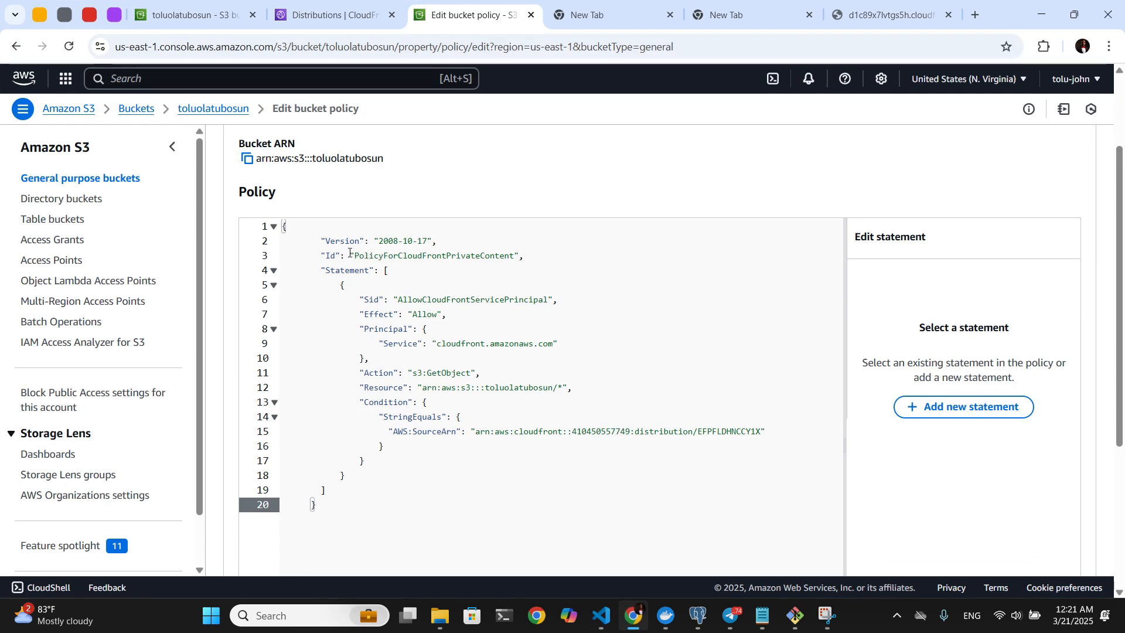
click(303, 18)
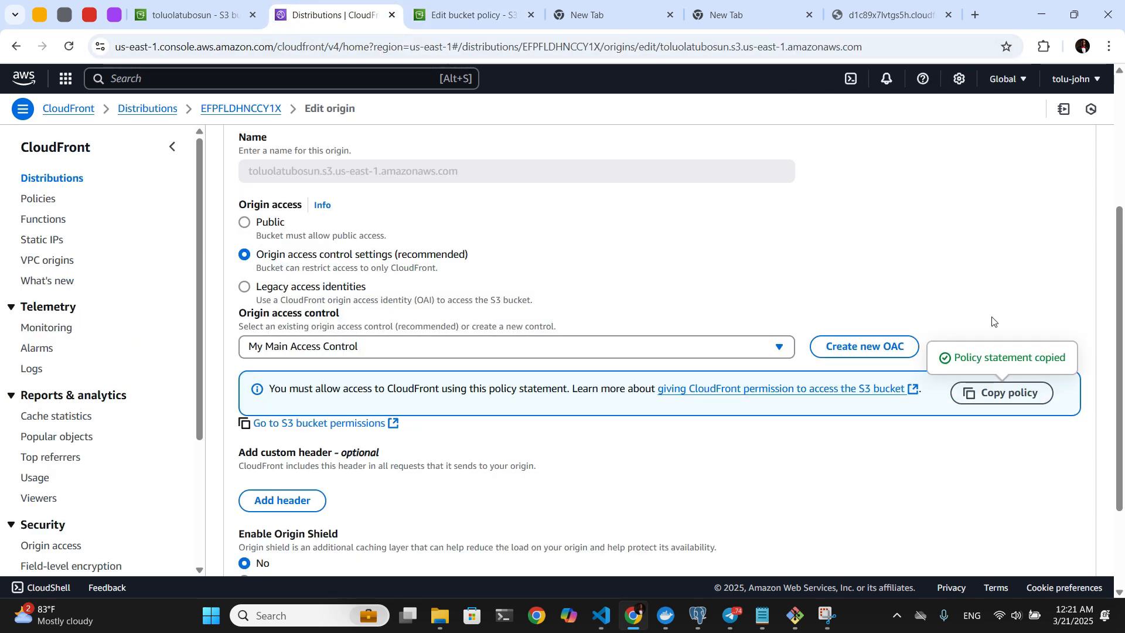
click(433, 18)
click(447, 343)
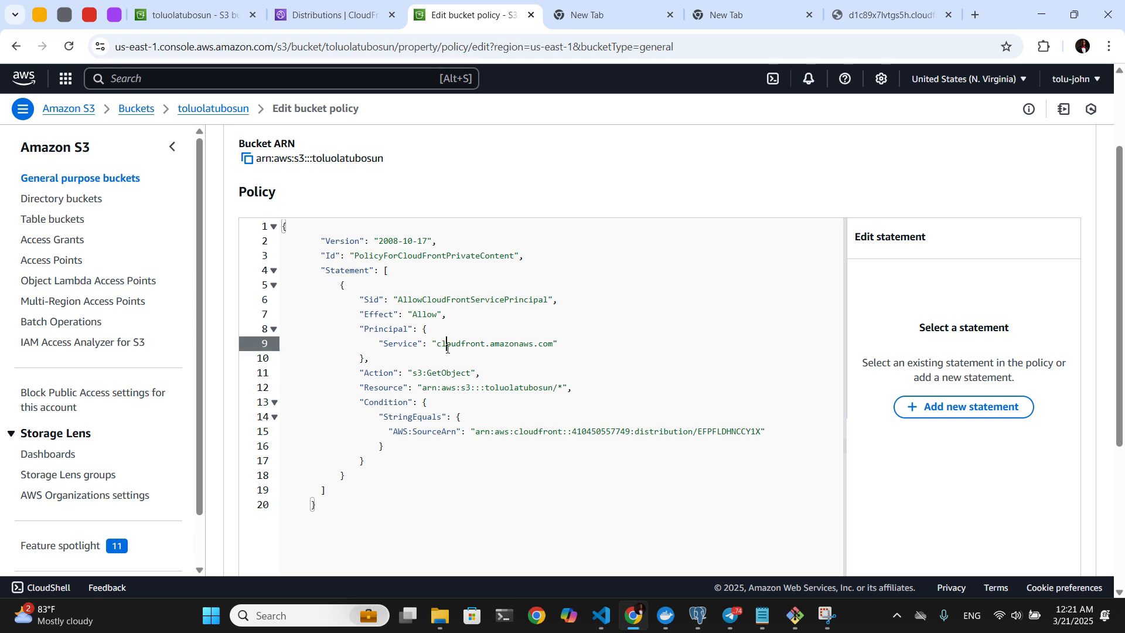
click(475, 449)
scroll(475, 450, down, 4)
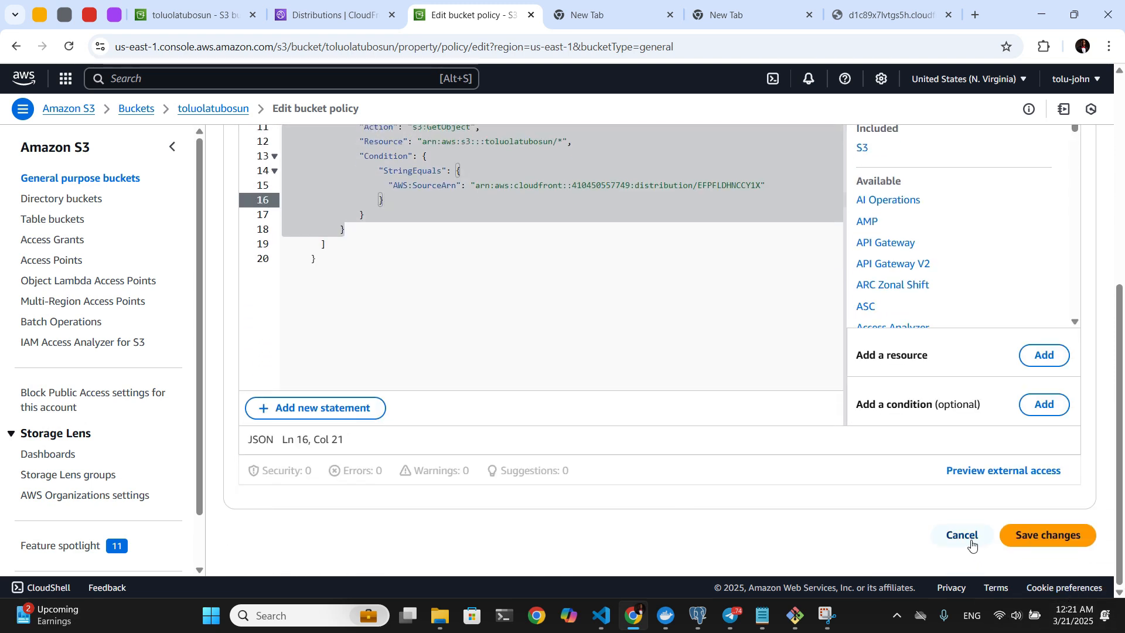
click(1079, 535)
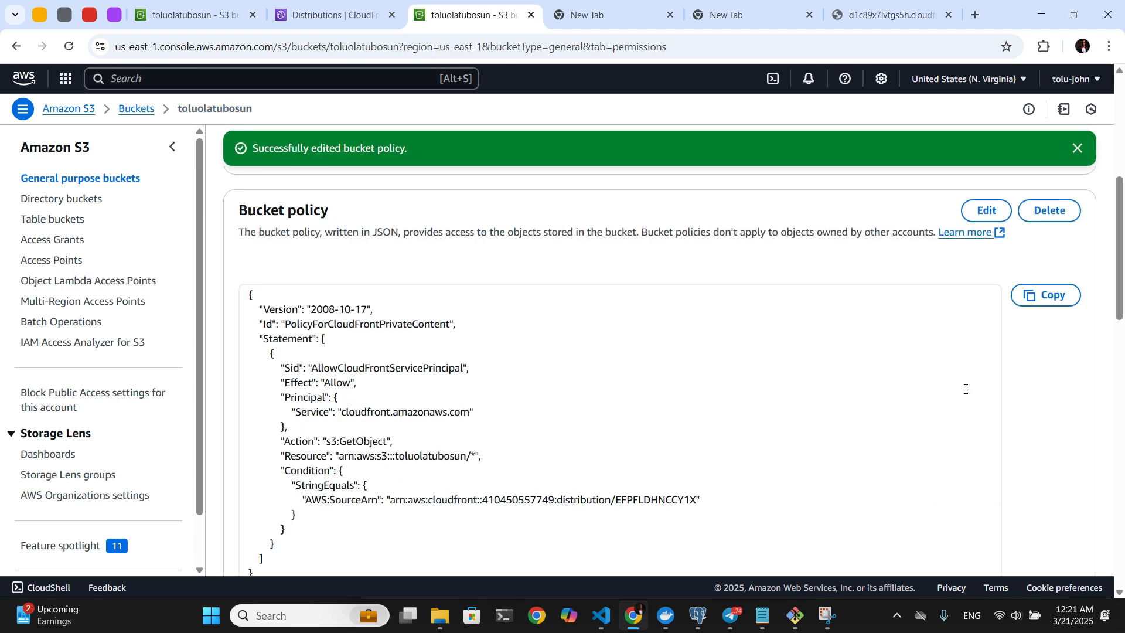
Review the saved bucket policy and the object ownership settings on the bucket's permissions page.
scroll(965, 389, up, 2)
scroll(965, 389, down, 4)
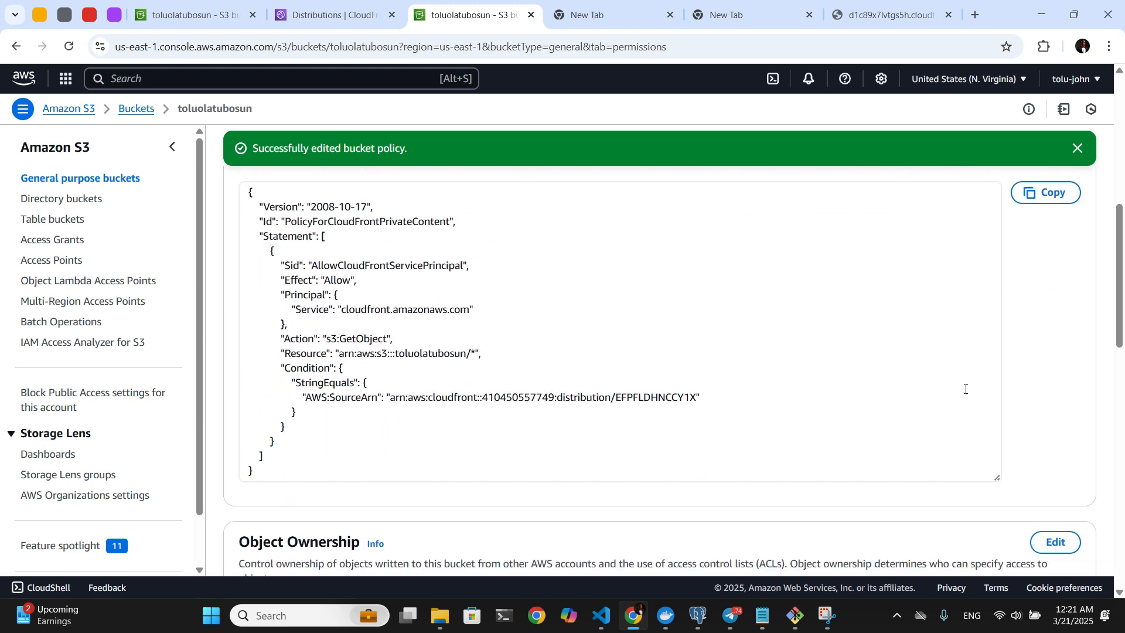
scroll(963, 379, up, 4)
click(340, 13)
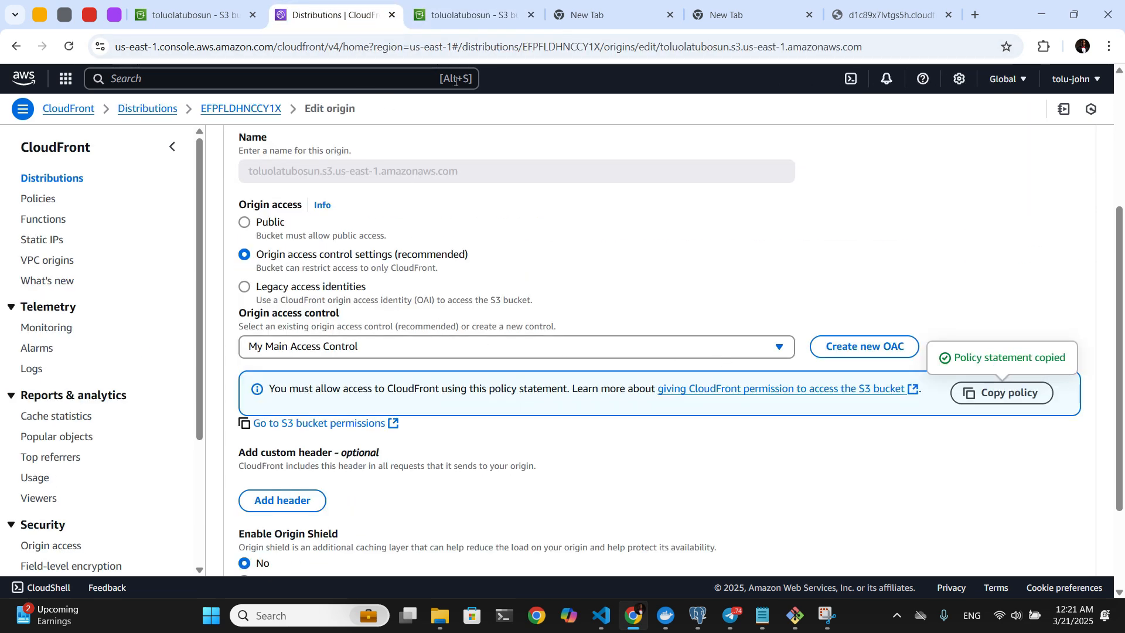
click(463, 15)
scroll(454, 352, down, 6)
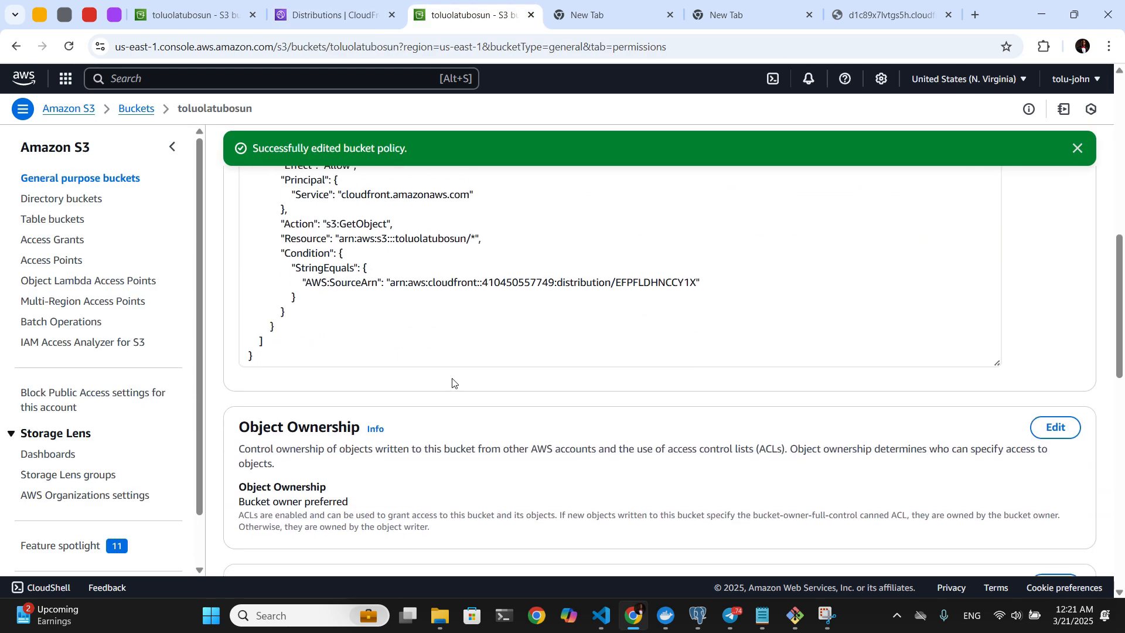
scroll(455, 381, down, 1)
scroll(455, 382, up, 4)
Check the CloudFront origin's additional settings and save the origin with My Main Access Control.
click(309, 19)
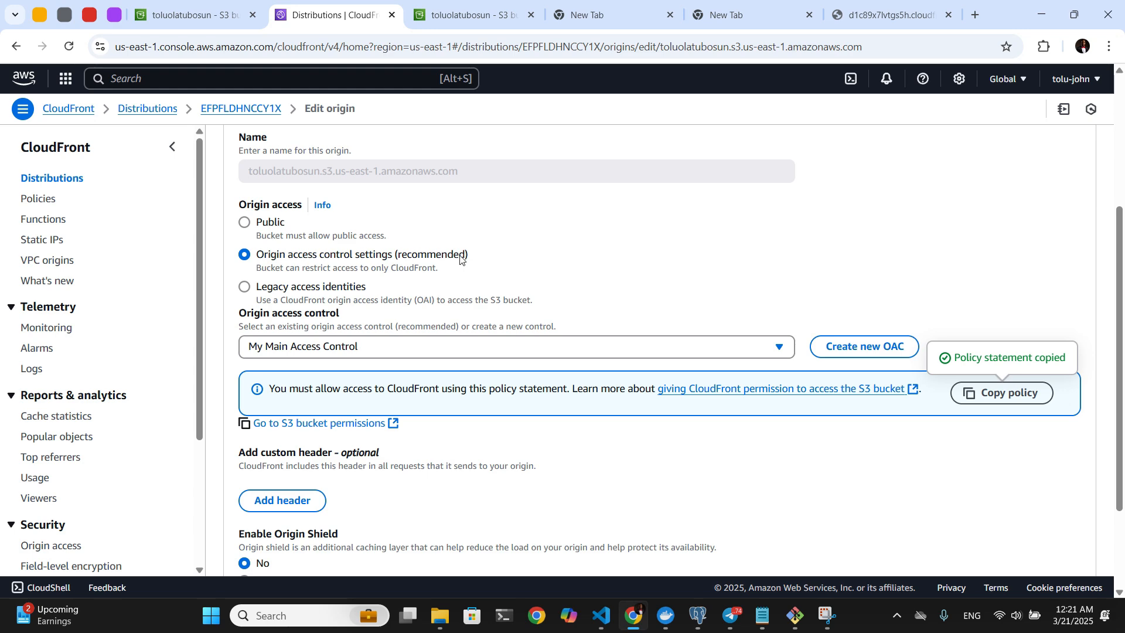
scroll(493, 262, down, 2)
scroll(494, 262, up, 2)
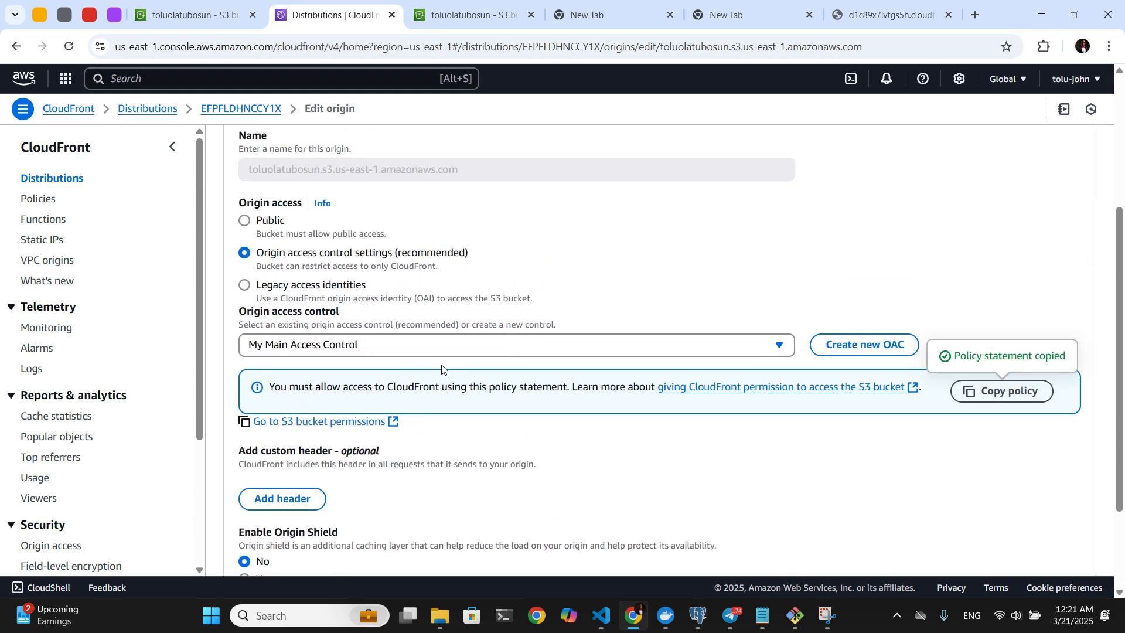
scroll(410, 380, down, 2)
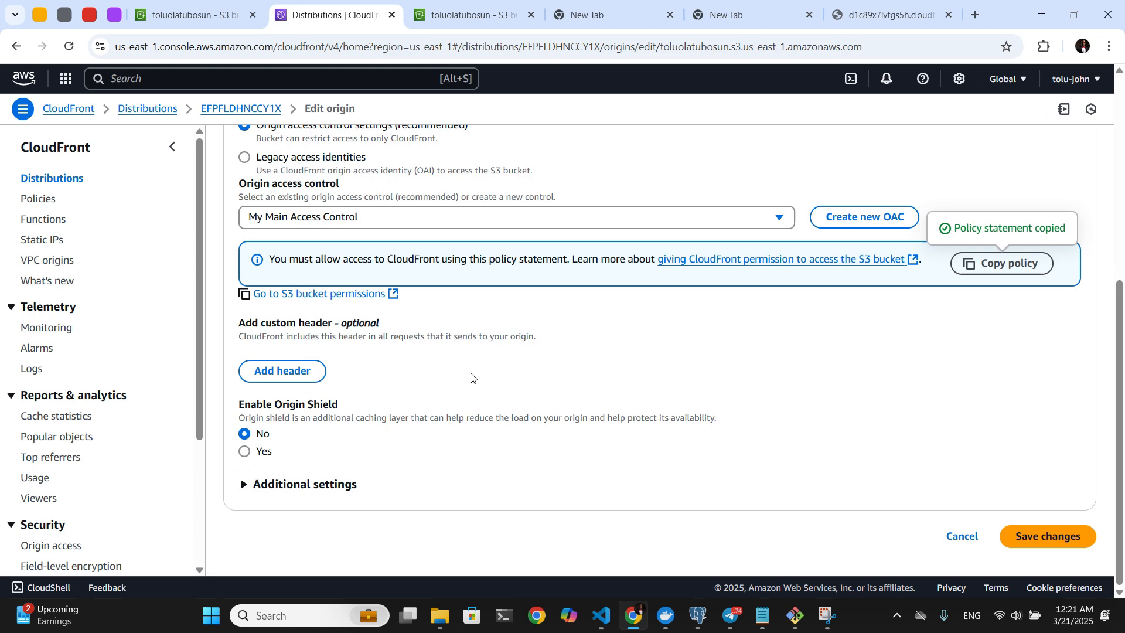
click(329, 487)
scroll(329, 481, down, 4)
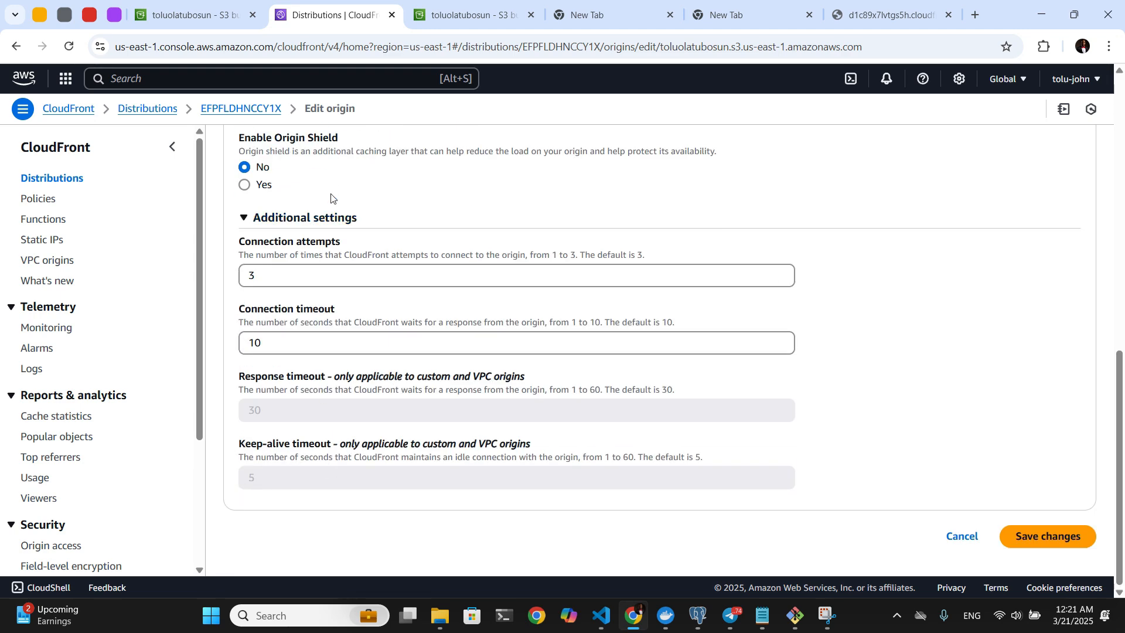
click(328, 218)
click(1066, 544)
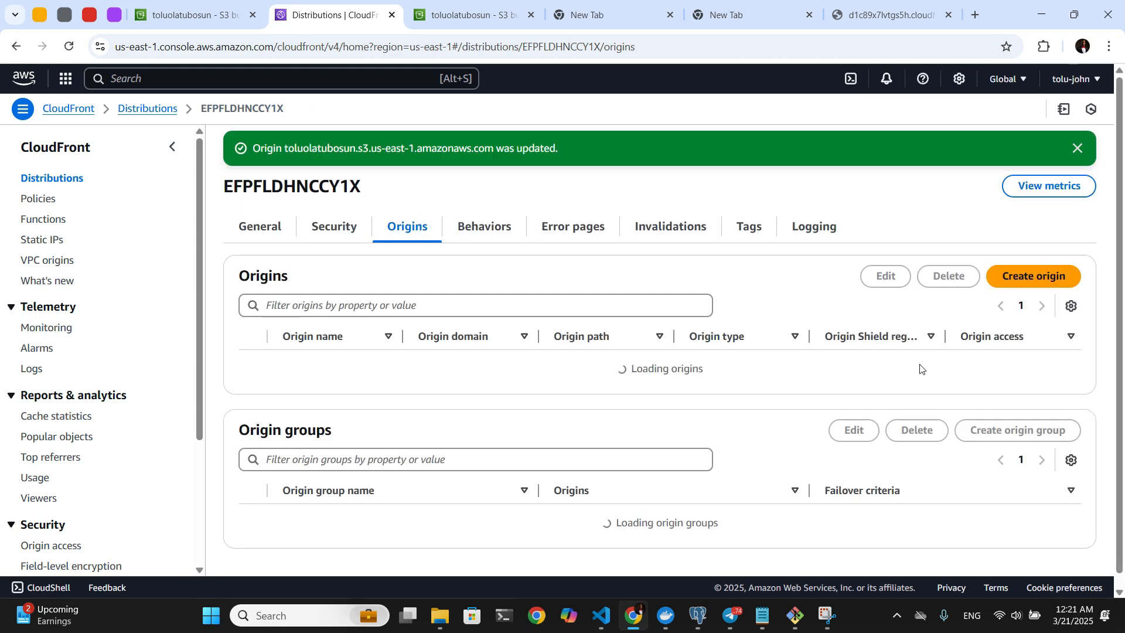
Open the distribution's general details and check its last modified date.
click(262, 235)
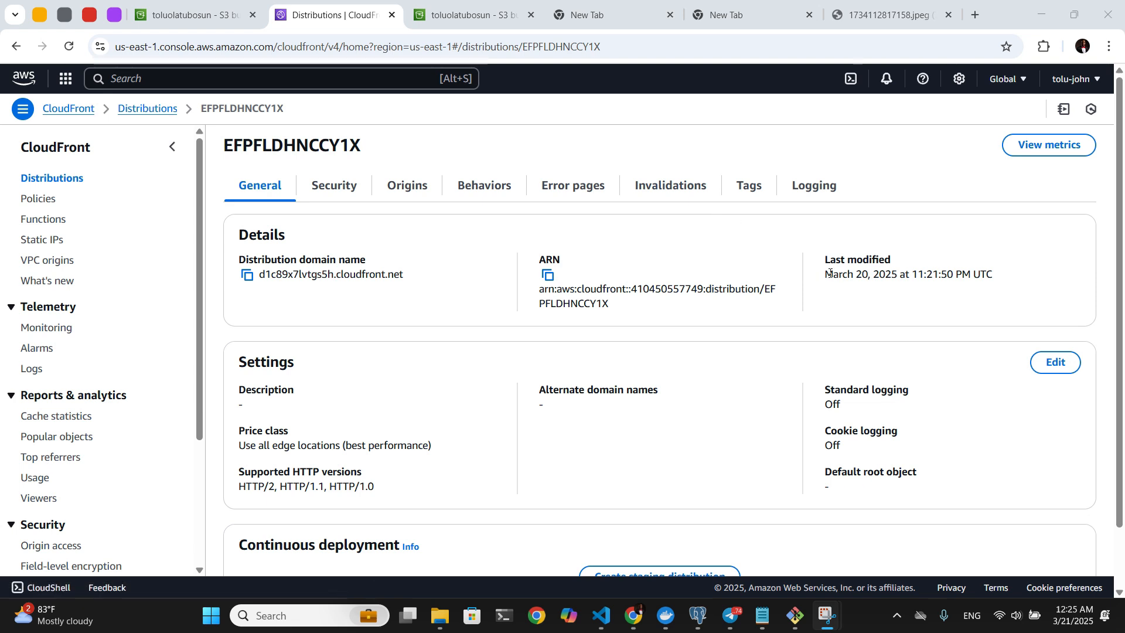
drag(830, 273, 994, 275)
click(918, 245)
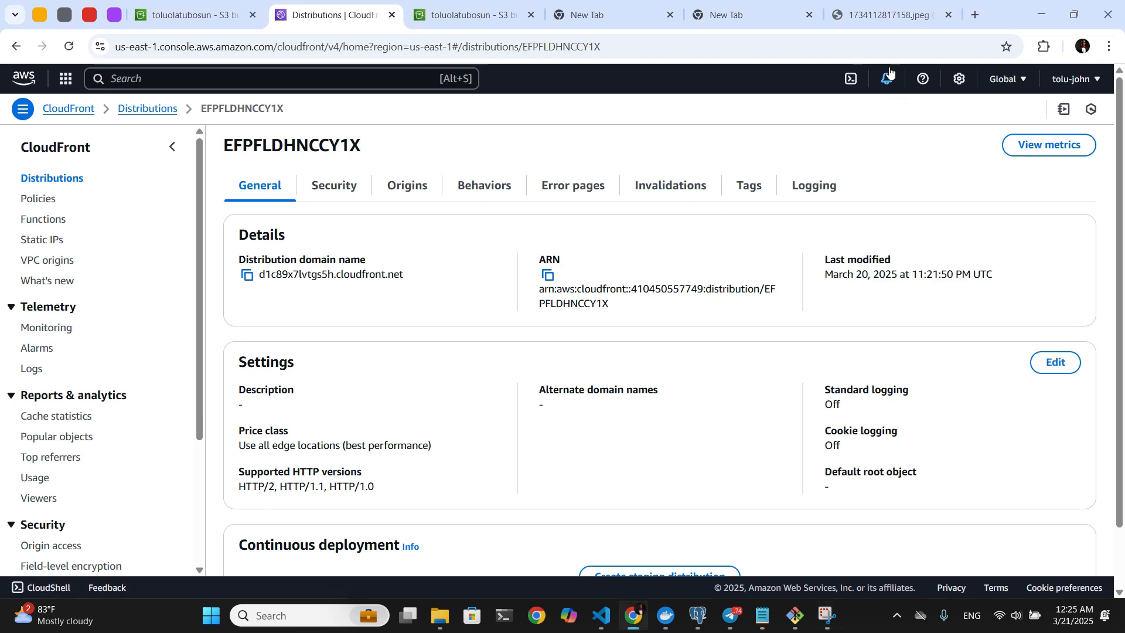
View the public image 1734112817158.jpeg through the CloudFront domain and check its file path in the address.
click(874, 23)
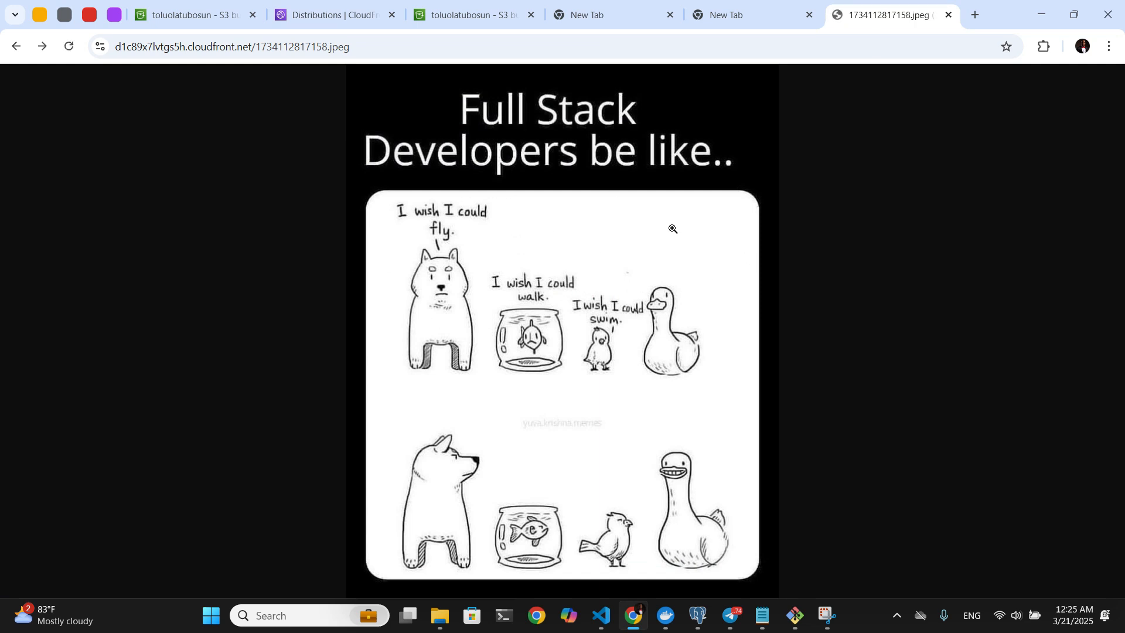
drag(256, 47, 383, 46)
click(171, 115)
Load the private PNG image through the CloudFront domain, compare it with the public image, and check its private path.
click(42, 56)
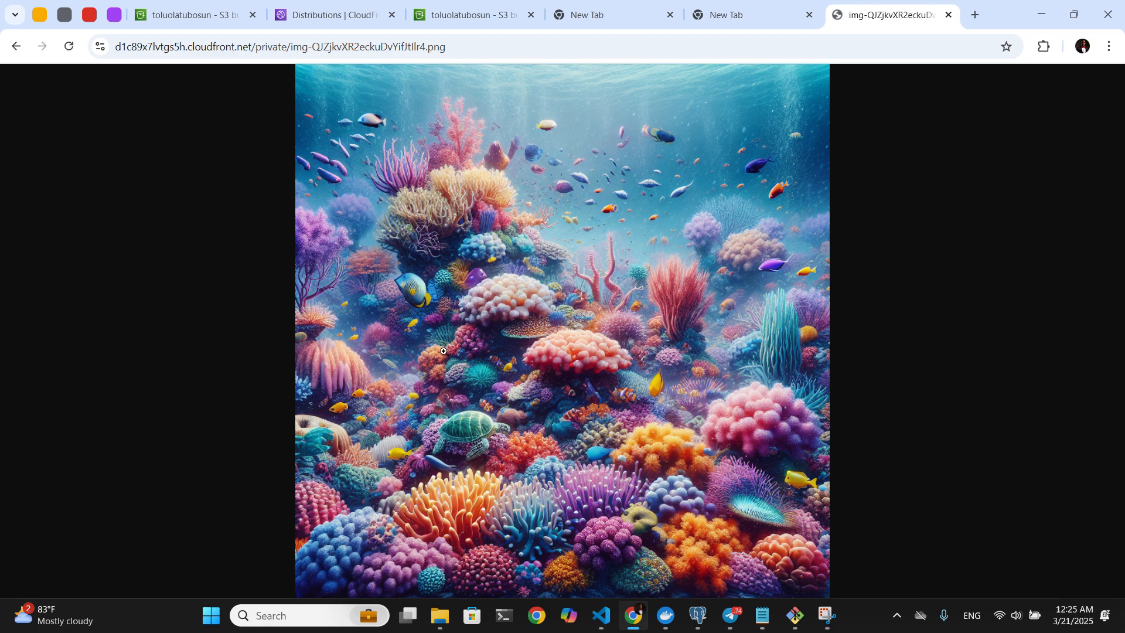
click(69, 47)
click(16, 46)
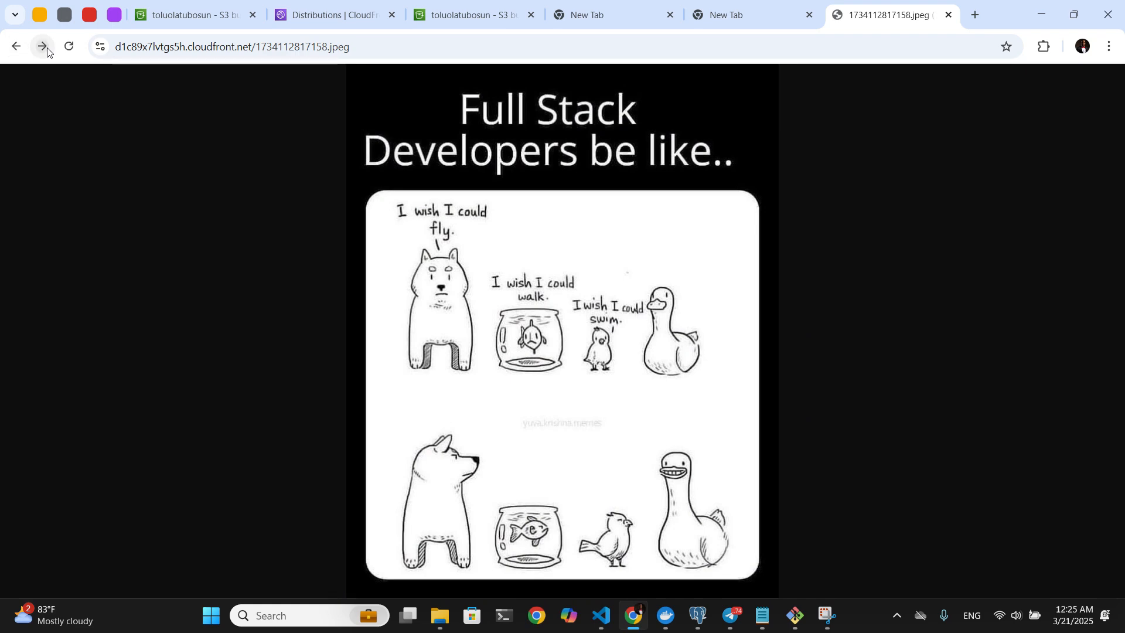
click(43, 47)
drag(256, 47, 533, 59)
double_click(304, 49)
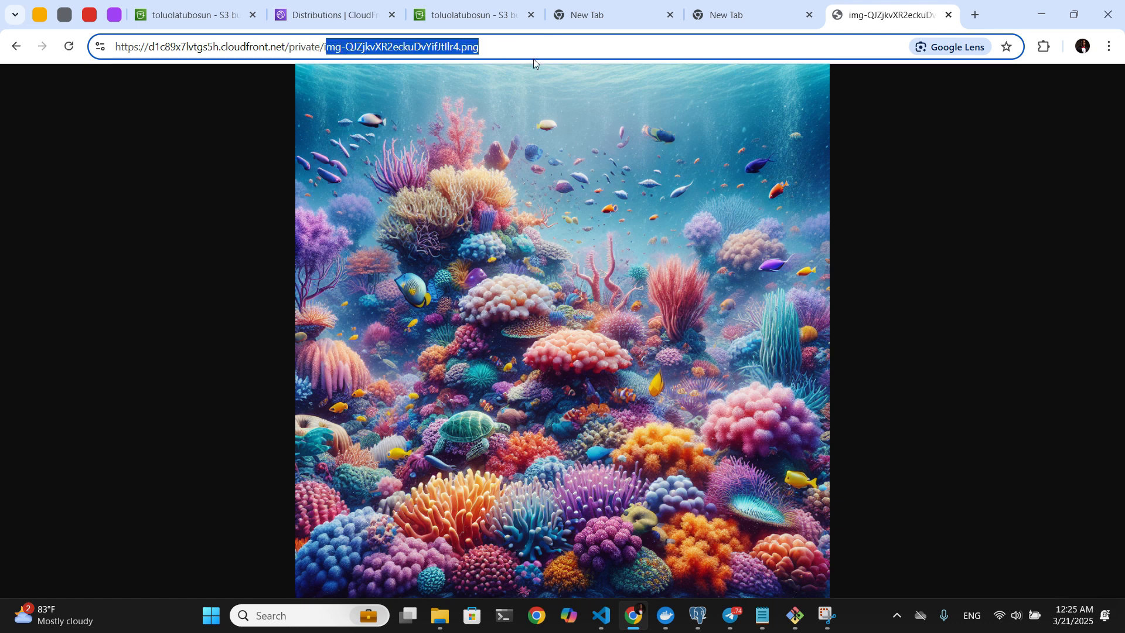
Examine the private folder and file name portion of the private image's CloudFront address.
click(506, 51)
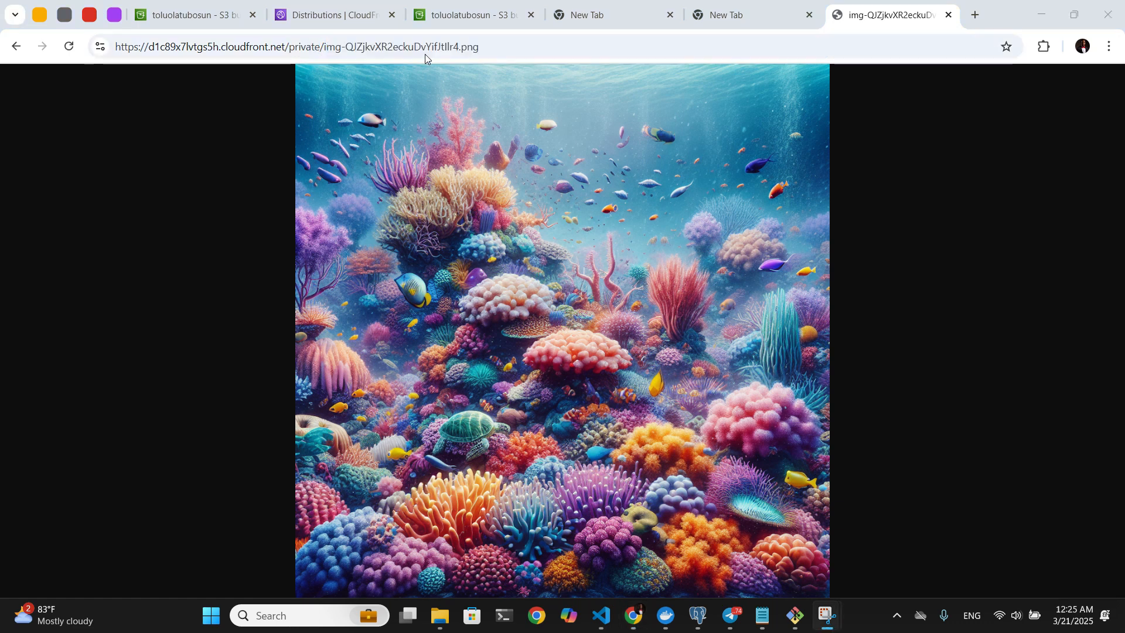
double_click(307, 50)
drag(307, 49, 537, 82)
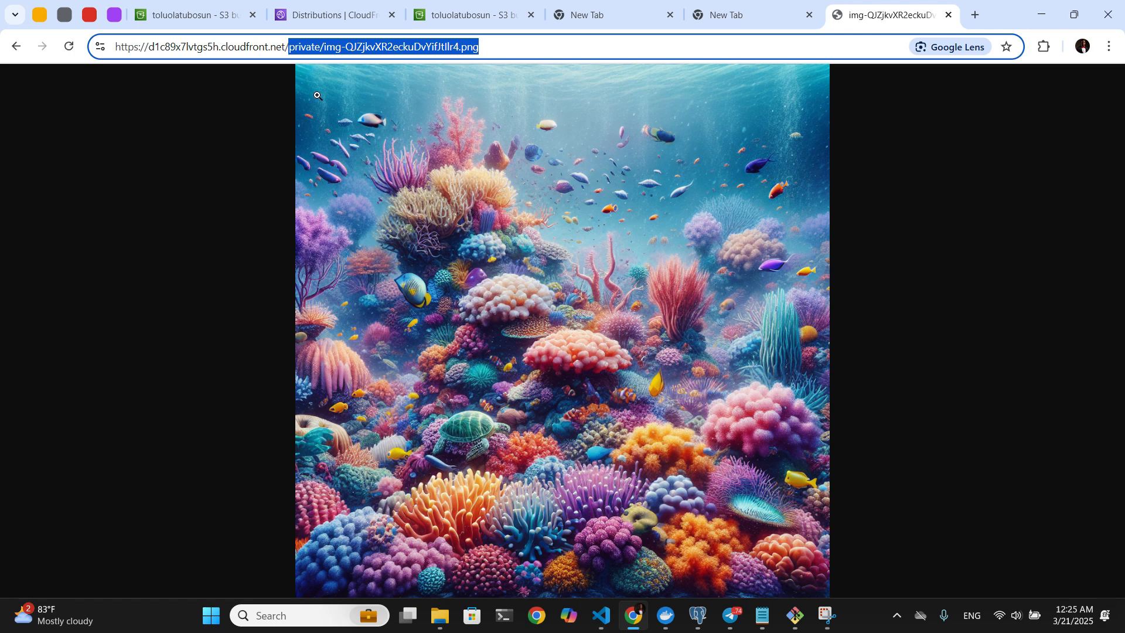
click(291, 52)
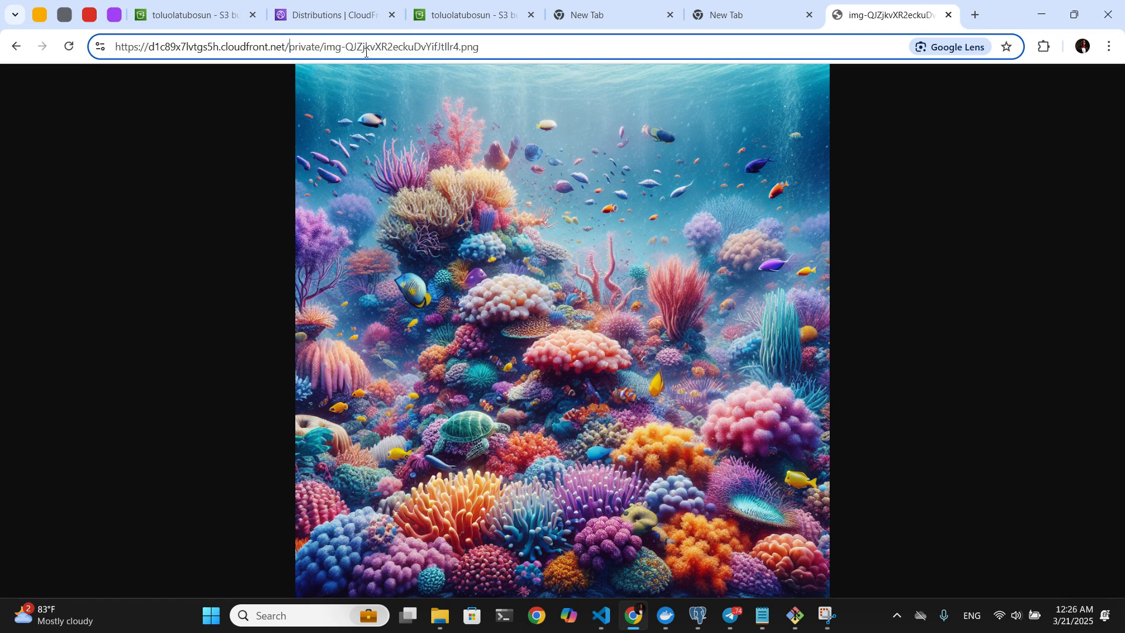
Start a new CloudFront public key named My Main Public Key with the description Cool Stuff Bro.
click(328, 14)
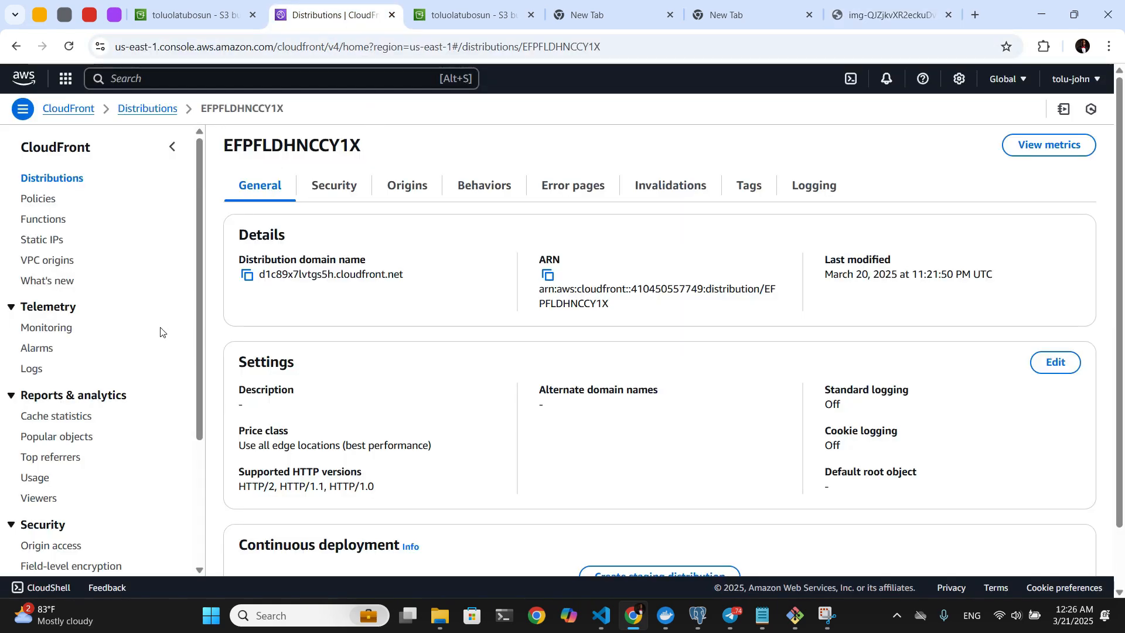
scroll(123, 455, down, 3)
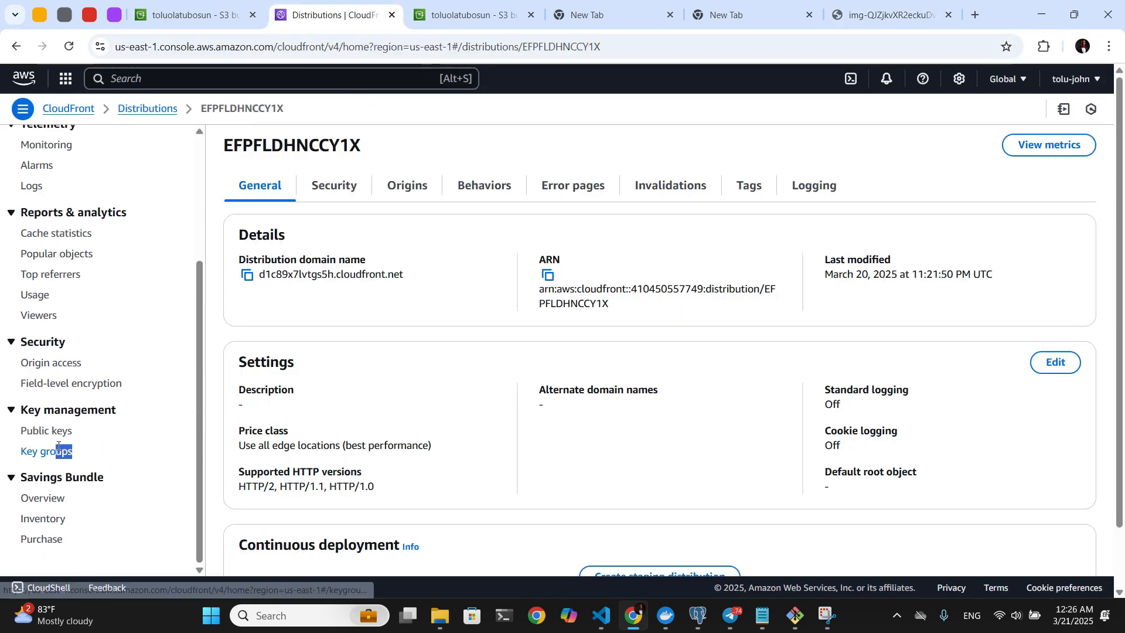
click(47, 431)
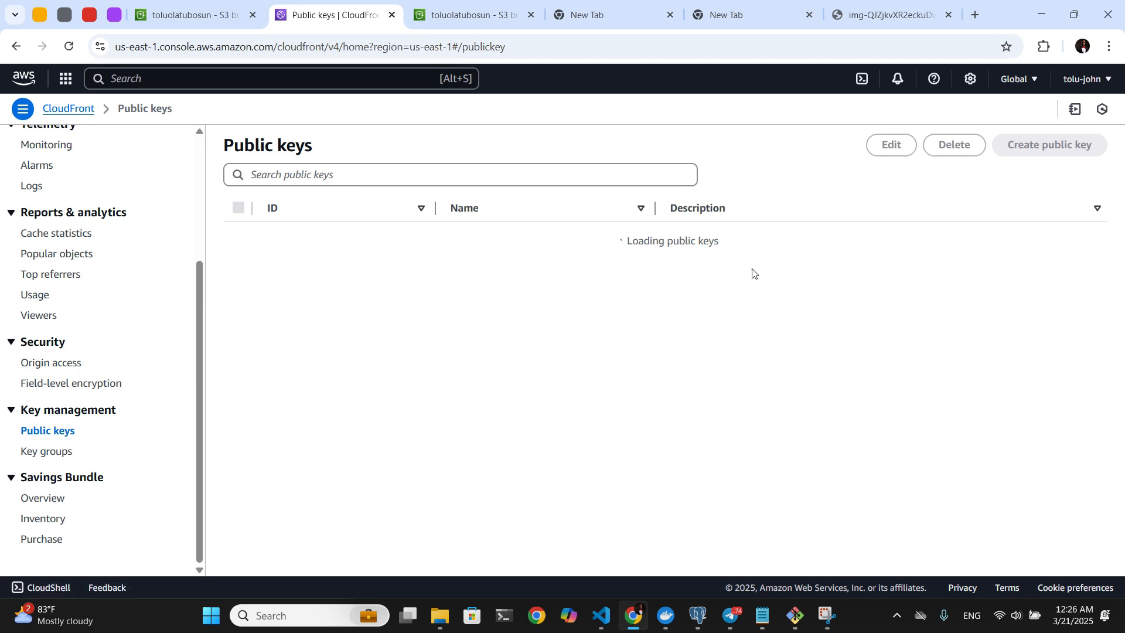
click(667, 287)
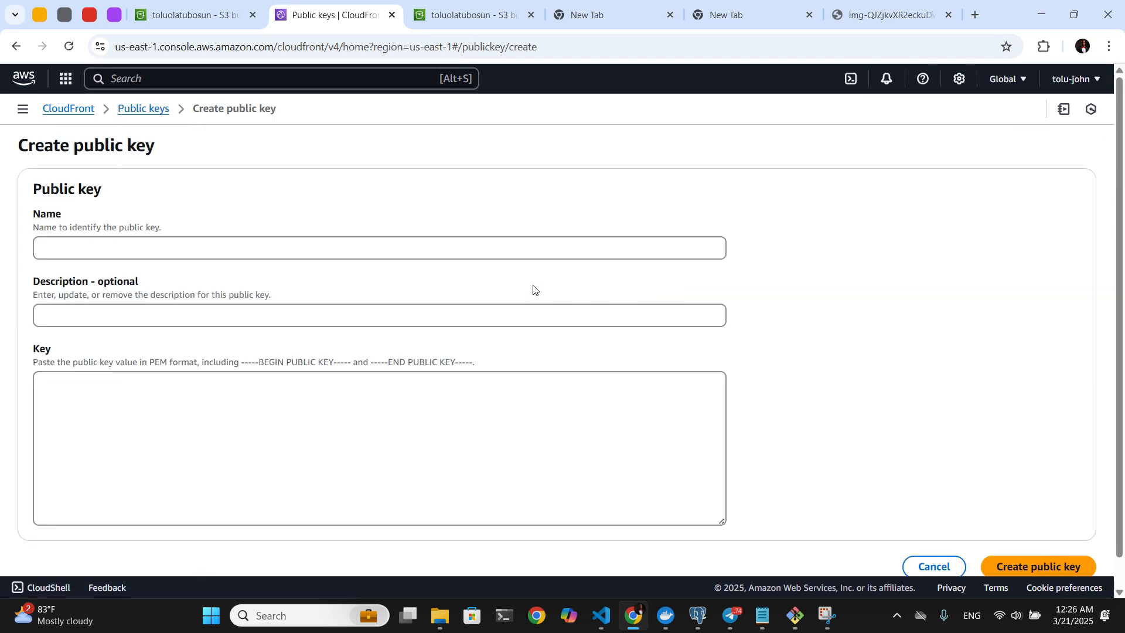
click(487, 254)
text(My Main Public Key)
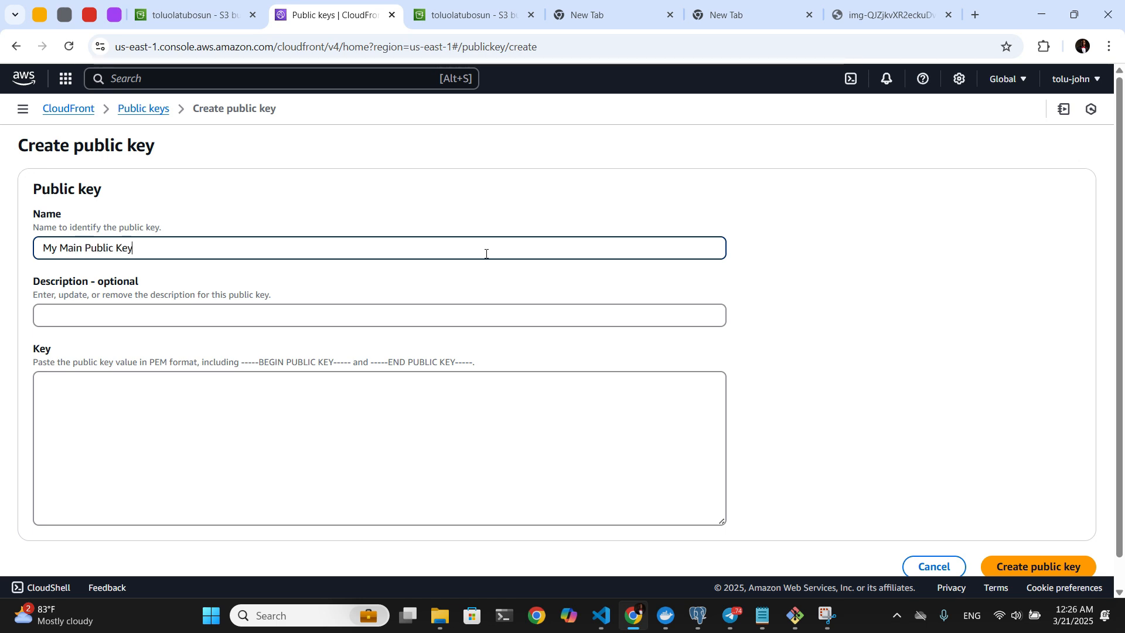
click(279, 310)
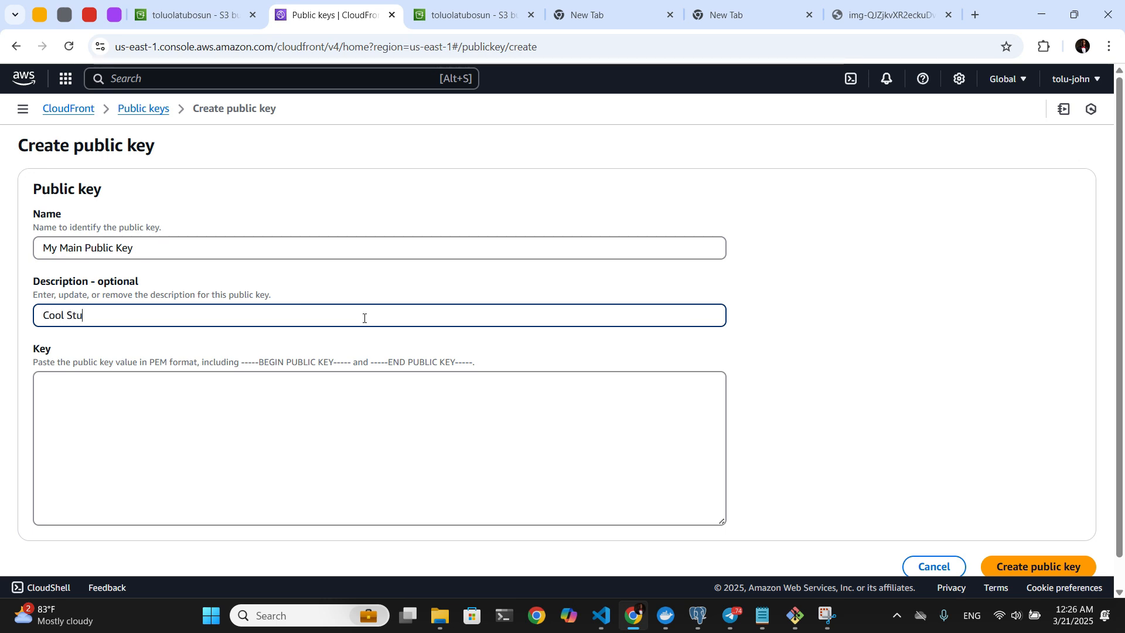
text(ff Bro)
click(261, 379)
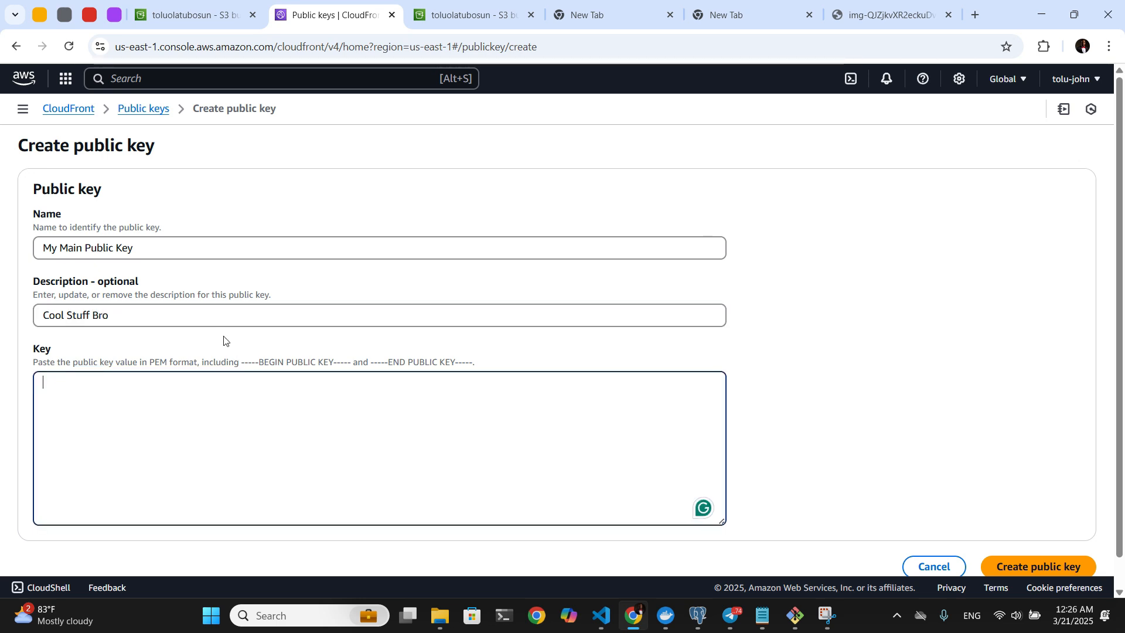
click(201, 316)
click(150, 408)
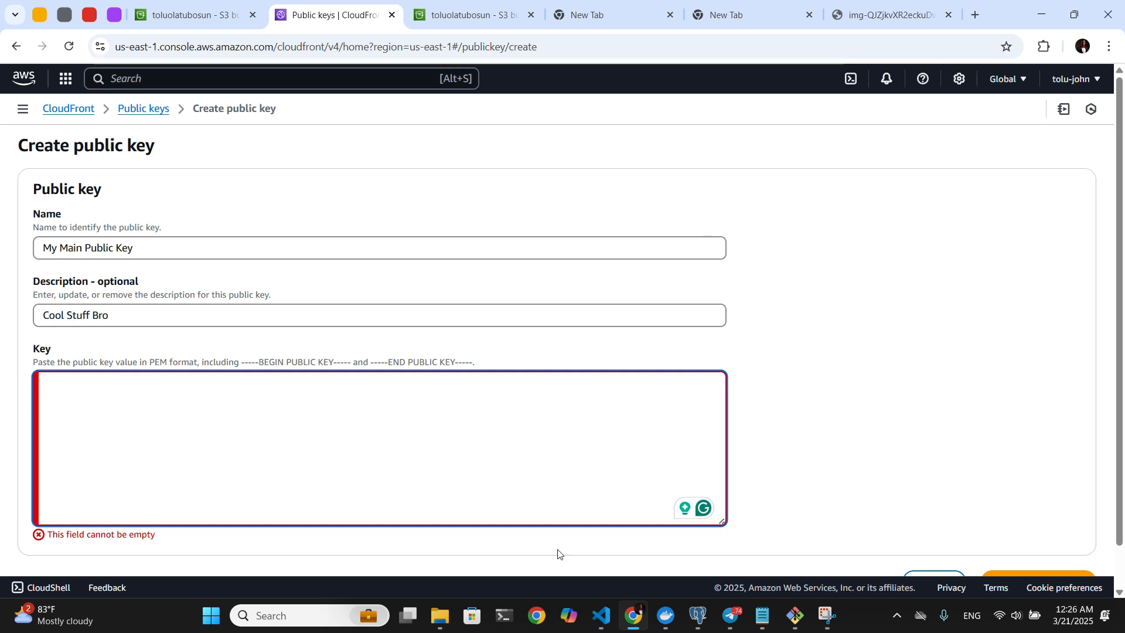
Switch to VS Code, save README.md and review its openssl commands for generating the key pair.
click(601, 615)
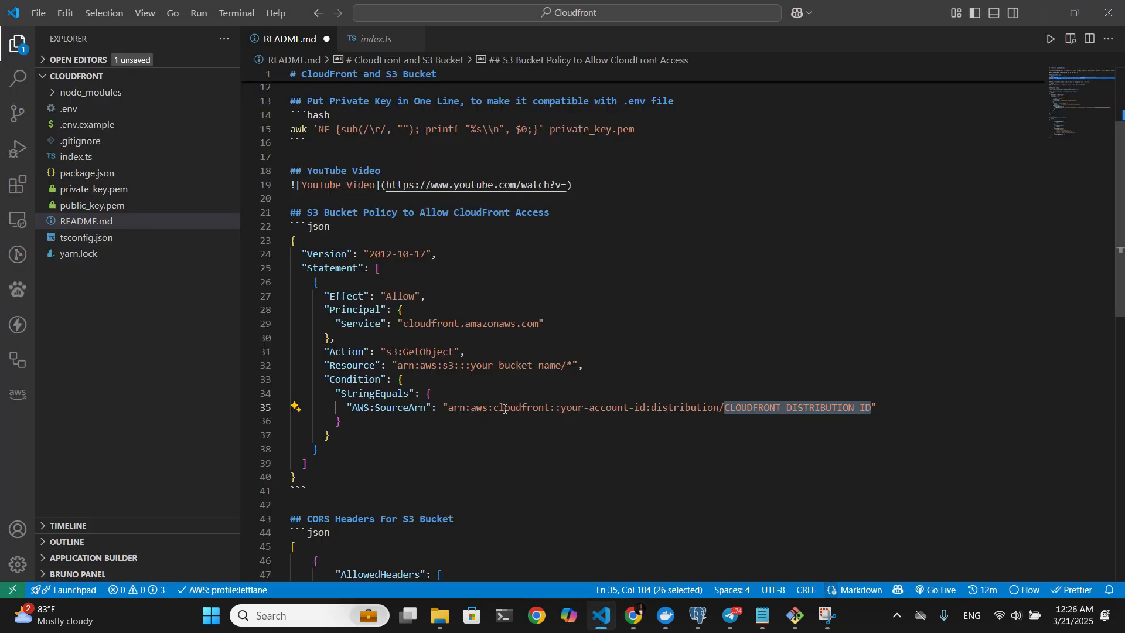
click(94, 207)
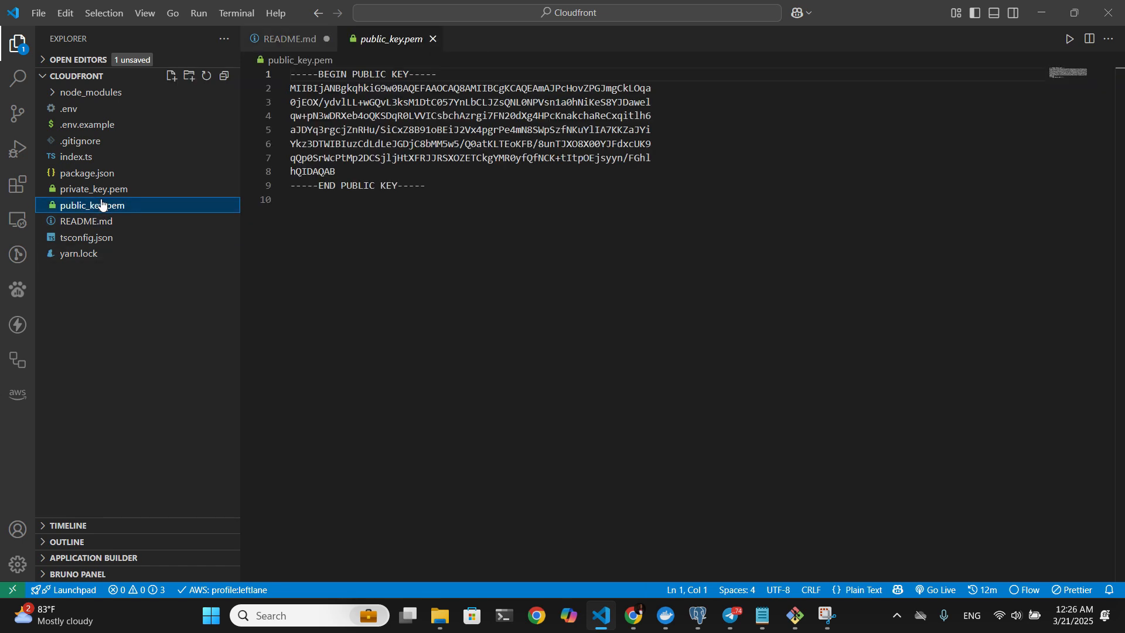
click(279, 37)
key(ctrl+s)
scroll(450, 180, up, 4)
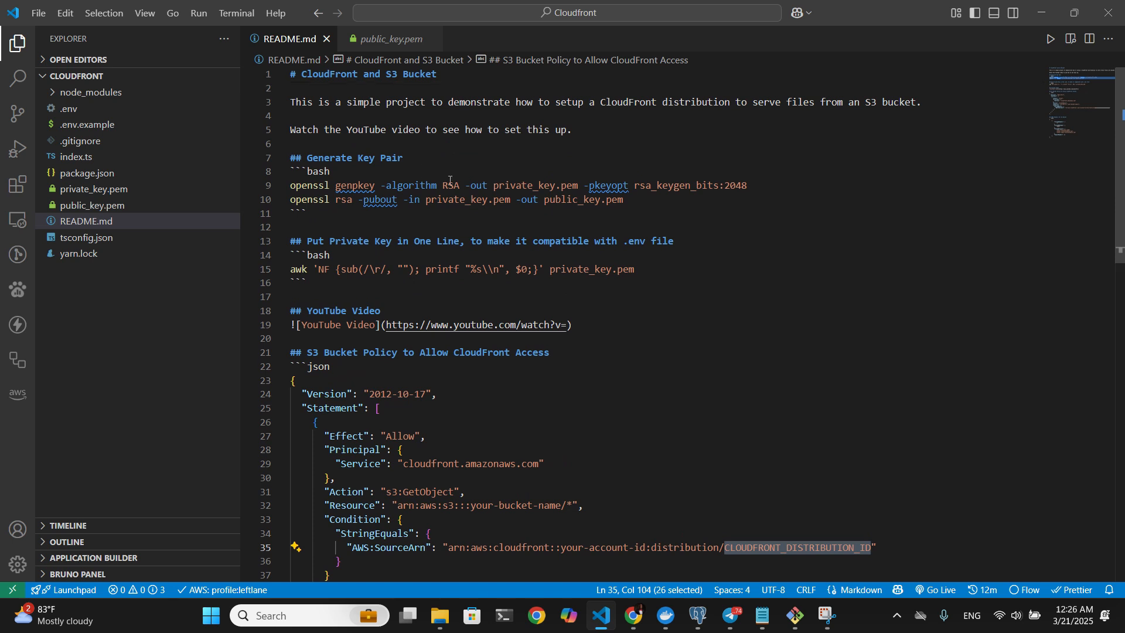
drag(643, 217, 289, 186)
Copy the full contents of public_key.pem into the CloudFront Key field and try to create the public key.
click(143, 206)
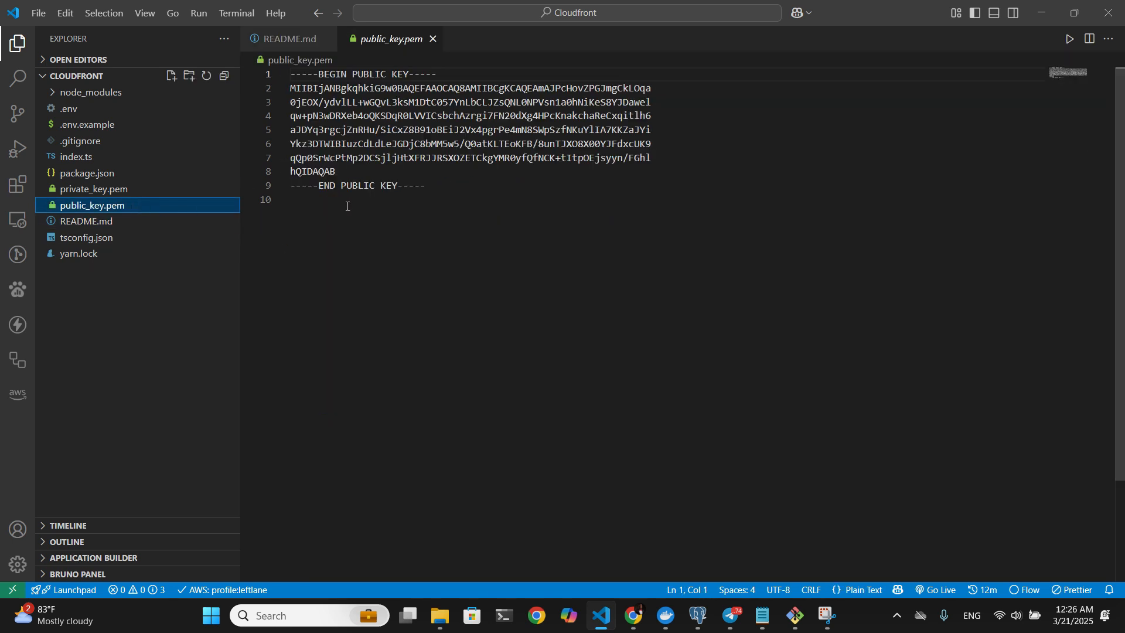
key(ctrl+a)
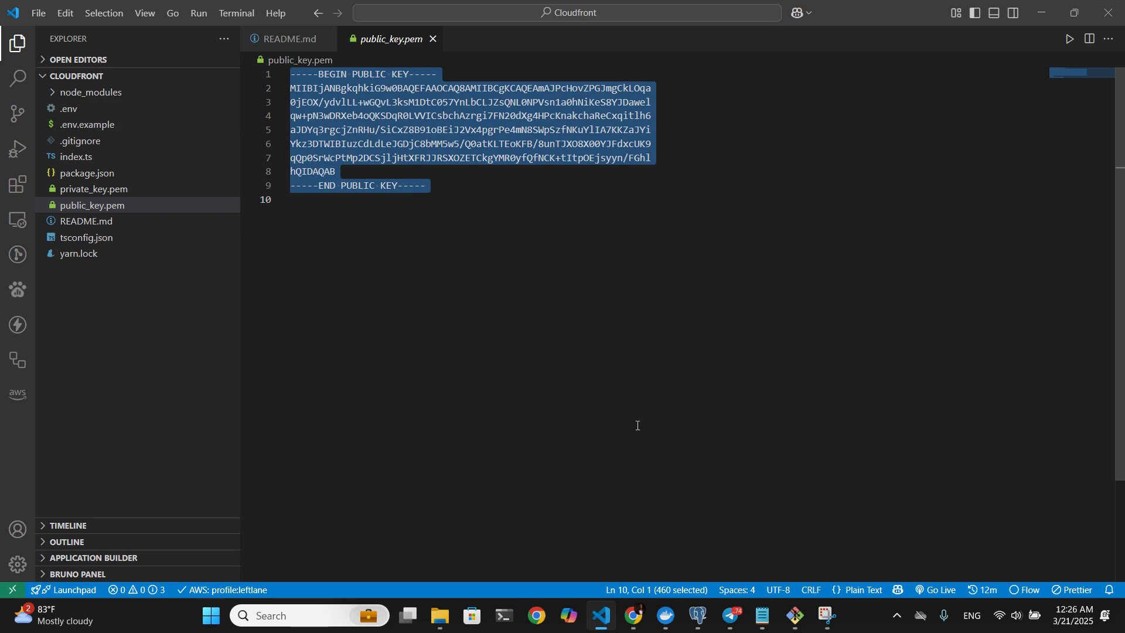
key(alt+Tab)
click(462, 425)
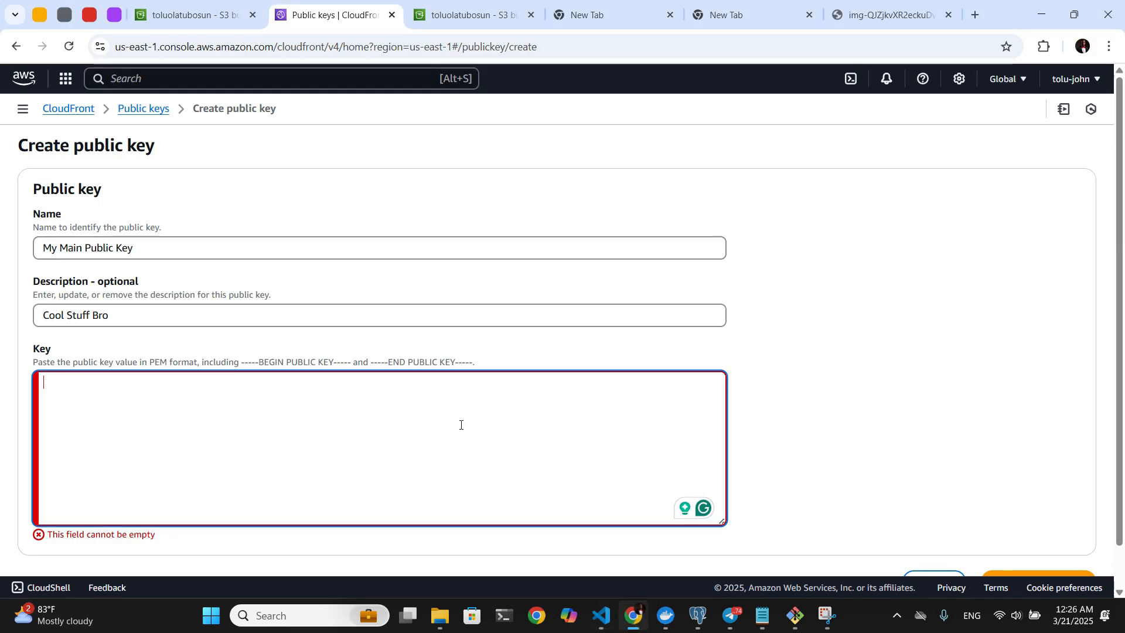
text(-----BEGIN PUBLIC KEY----- MIIBIjANBgkqhkiG9w0BAQEFAAOCAQ8AMIIBCgKCAQEAmAJPcHovZPGJmgCkLOqa 0jEOX/ydvlLL+wGQvL3ksM1DtC057YnLbCLJZsQNL0NPVsn1a0hNiKeS8YJDawel qw+pN3wDRXeb4oQKSDqR0LVVICsbchAzrgi7FN20dXg4HPcKnakchaReCxqitlh6 aJDYq3rgcjZnRHu/SiCxZ8B91oBEiJ2Vx4pgrPe4mN8SWpSzfNKuYlIA7KKZaJYi Ykz3DTWIBIuzCdLdLeJGDjC8bMM5w5/Q0atKLTEoKFB/8unTJXO8X00YJFdxcUK9 qQp0SrWcPtMp2DCSjljHtXFRJJRSXOZETCkgYMR0yfQfNCK+tItpOEjsyyn/FGhl hQIDAQAB -----END PUBLIC KEY-----)
scroll(778, 382, down, 1)
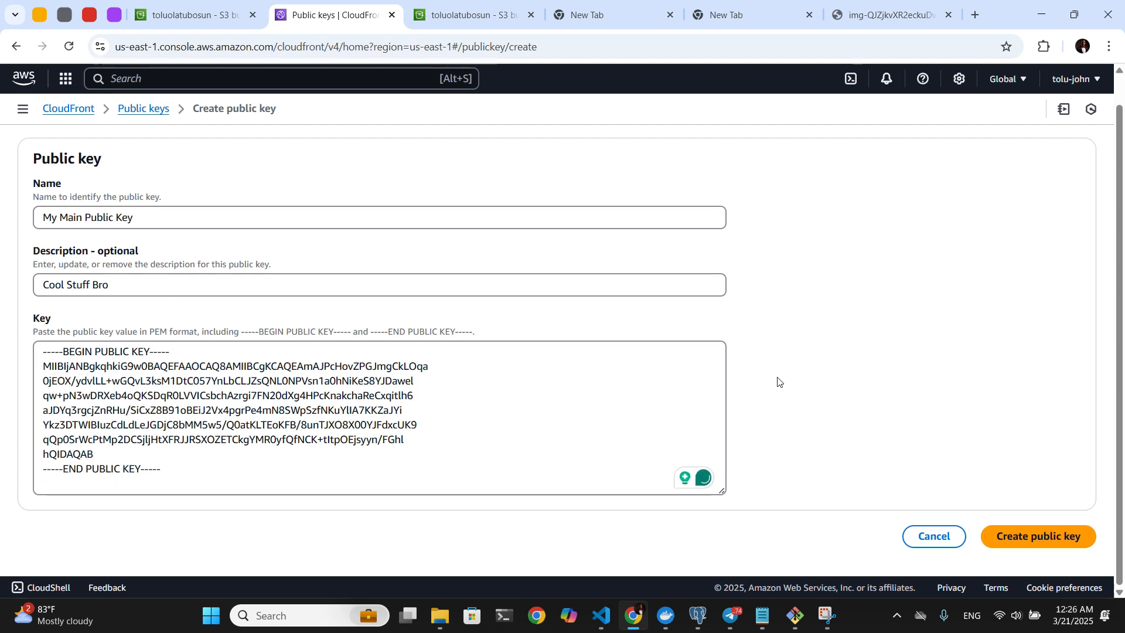
scroll(779, 382, up, 1)
scroll(778, 382, down, 1)
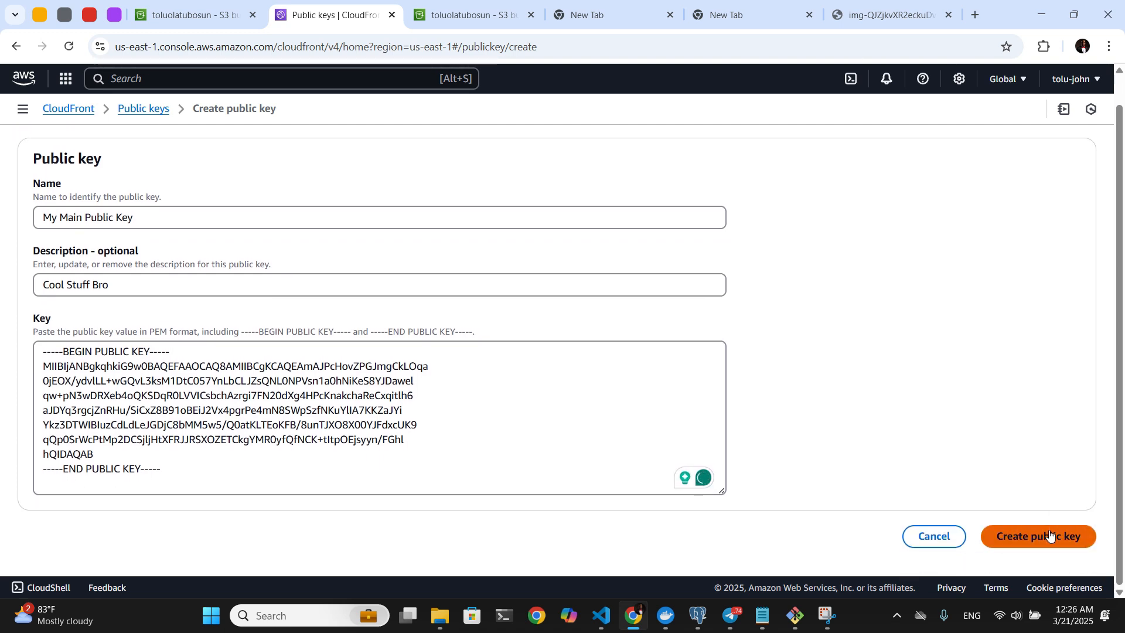
click(1049, 535)
scroll(911, 416, down, 1)
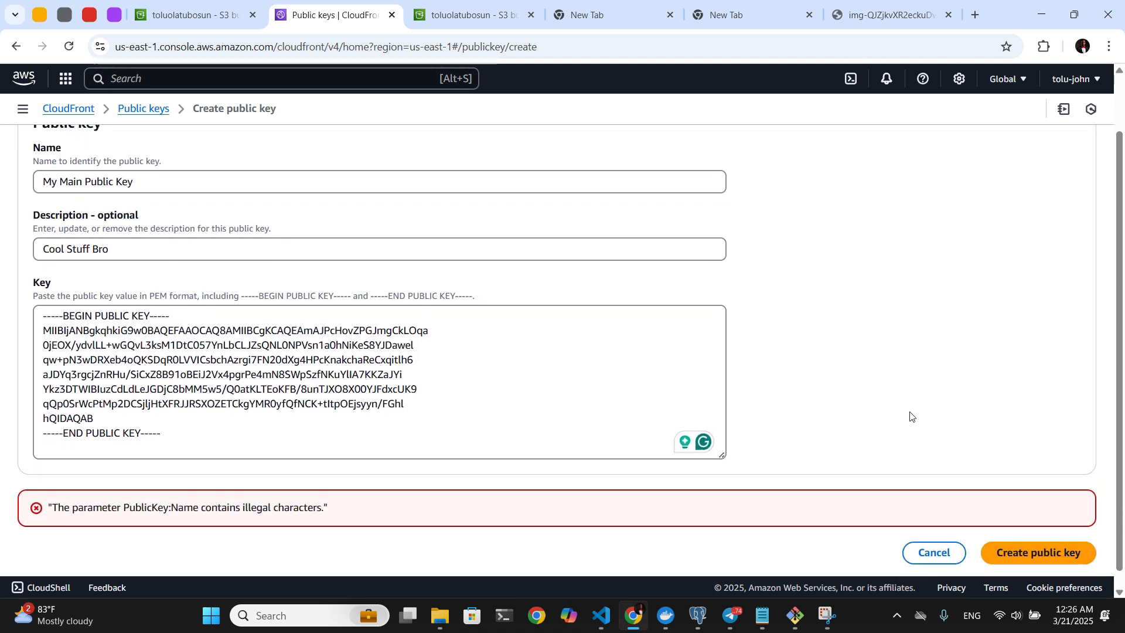
Change the public key's name to MyMainPublicKey without spaces and create the key.
scroll(229, 266, up, 2)
click(58, 247)
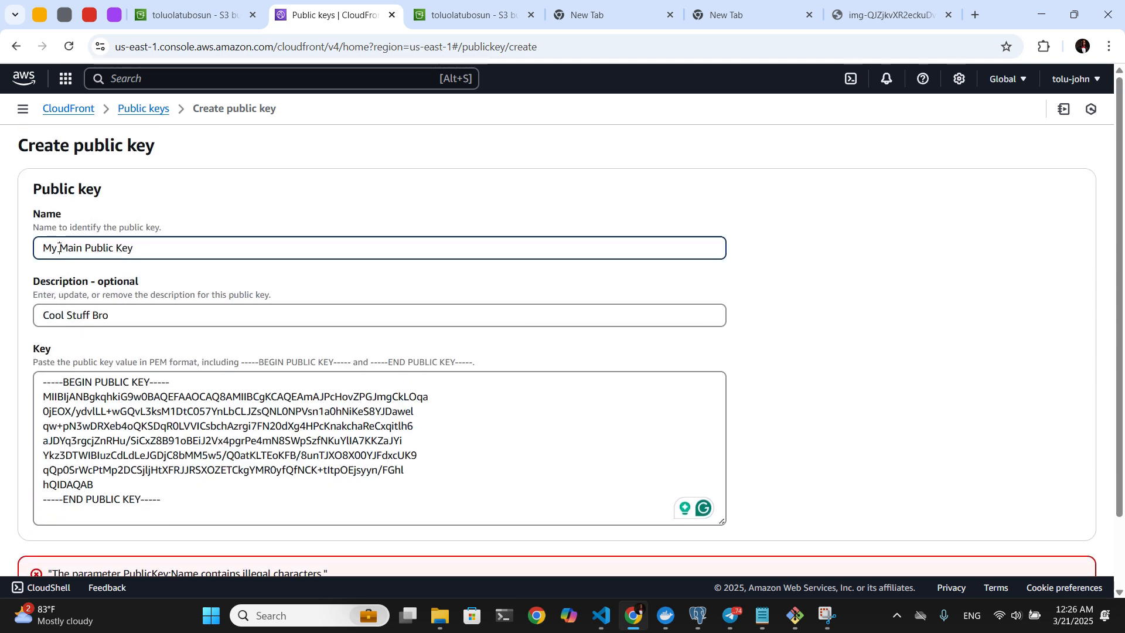
key(Delete)
key(ctrl+Right)
key(BackSpace)
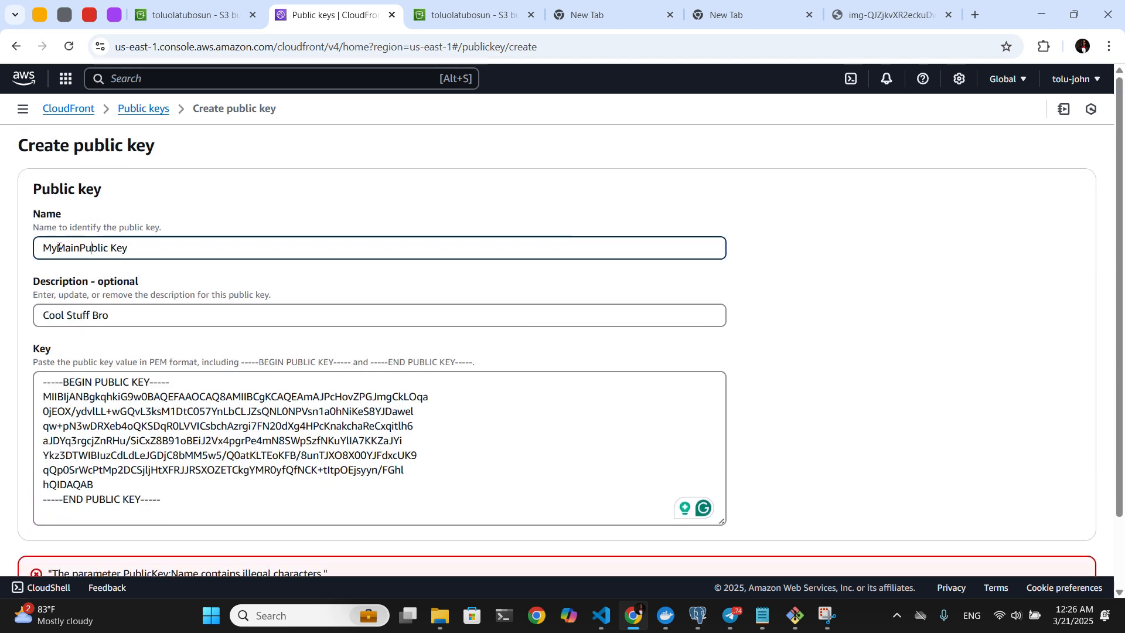
key(ctrl+Right)
key(BackSpace)
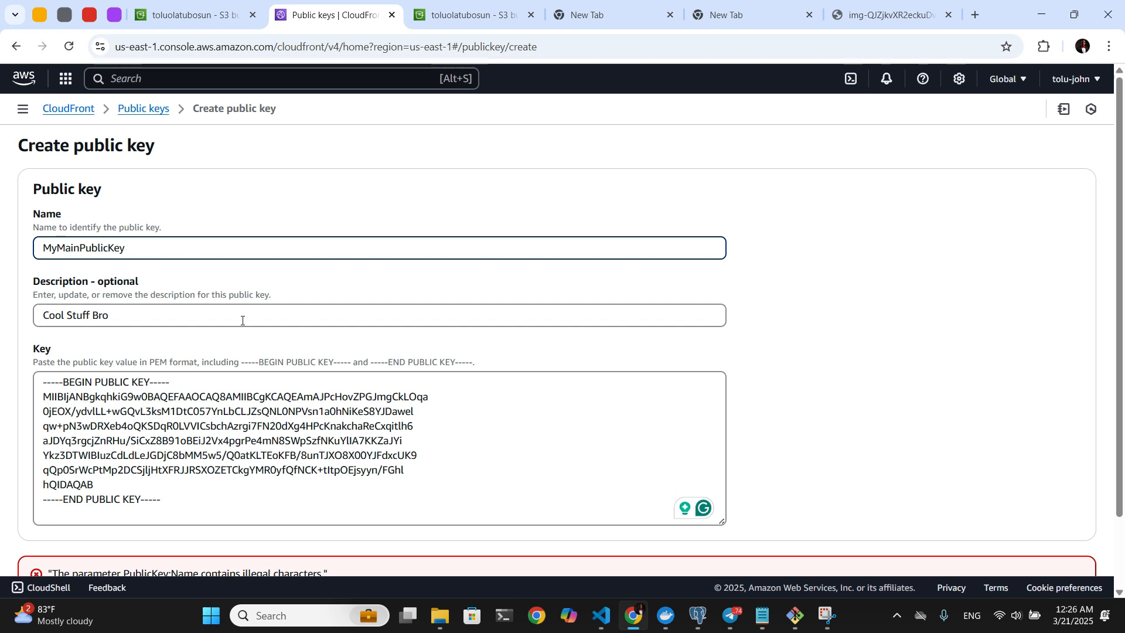
scroll(243, 335, down, 2)
click(877, 362)
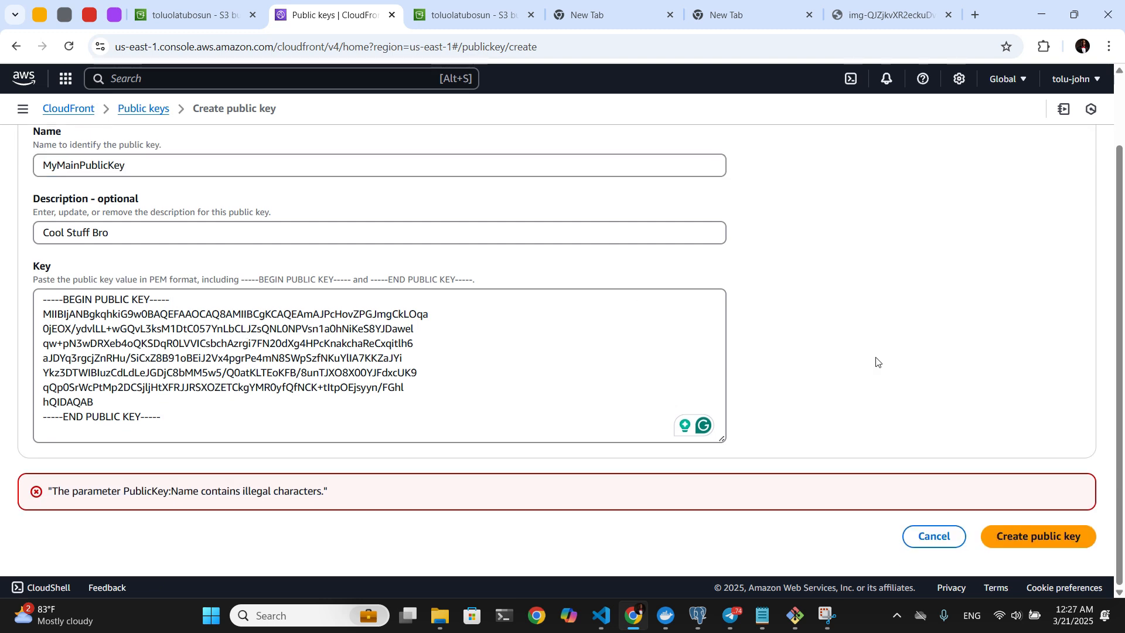
click(1063, 536)
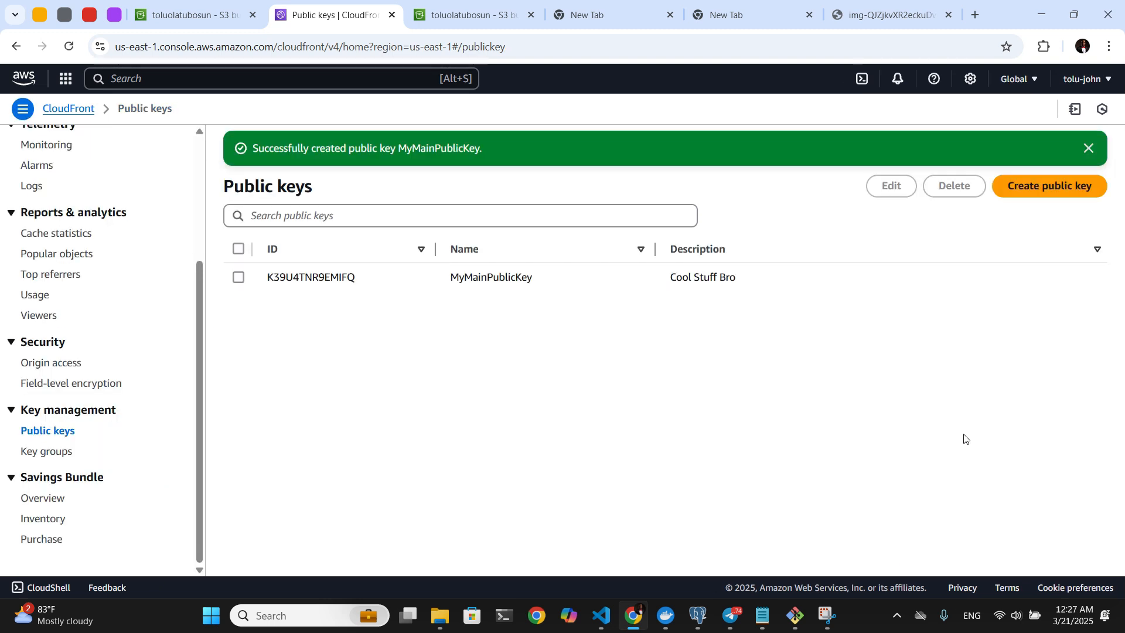
Copy the new public key's ID into CLOUDFRONT_KEY_PAIR_ID in the .env file in VS Code and save the file.
double_click(317, 276)
key(ctrl+c)
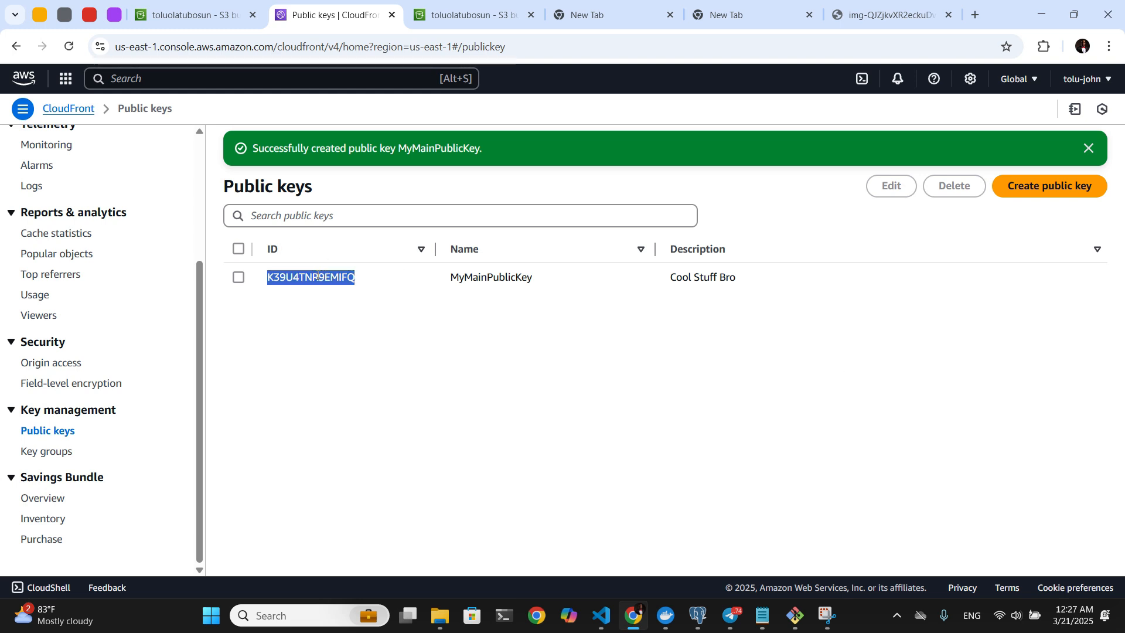
click(602, 615)
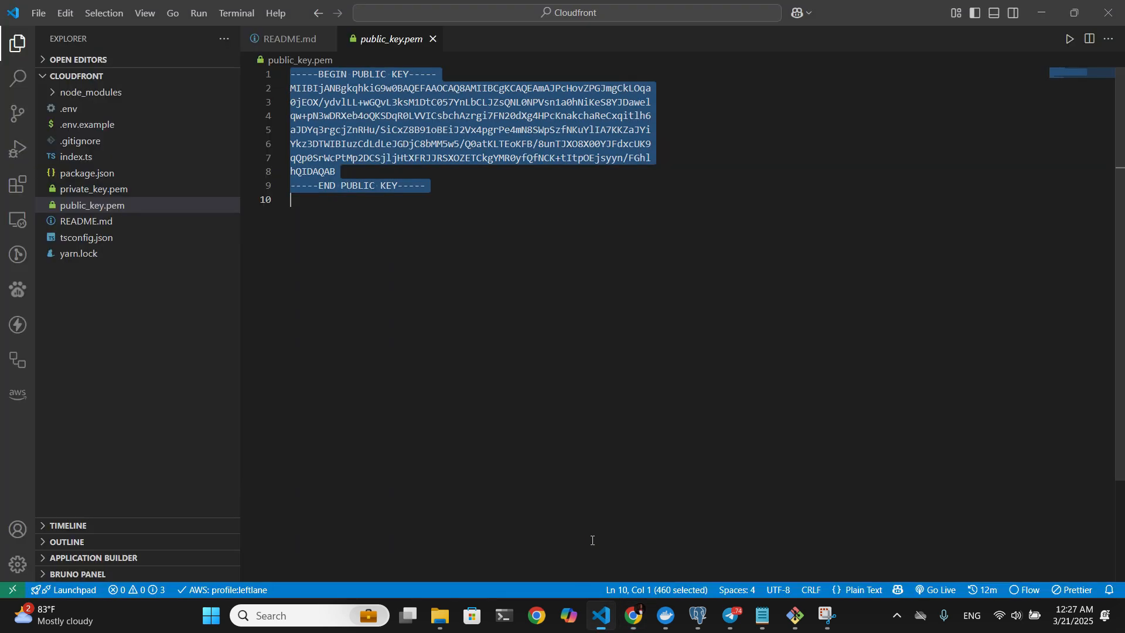
click(88, 124)
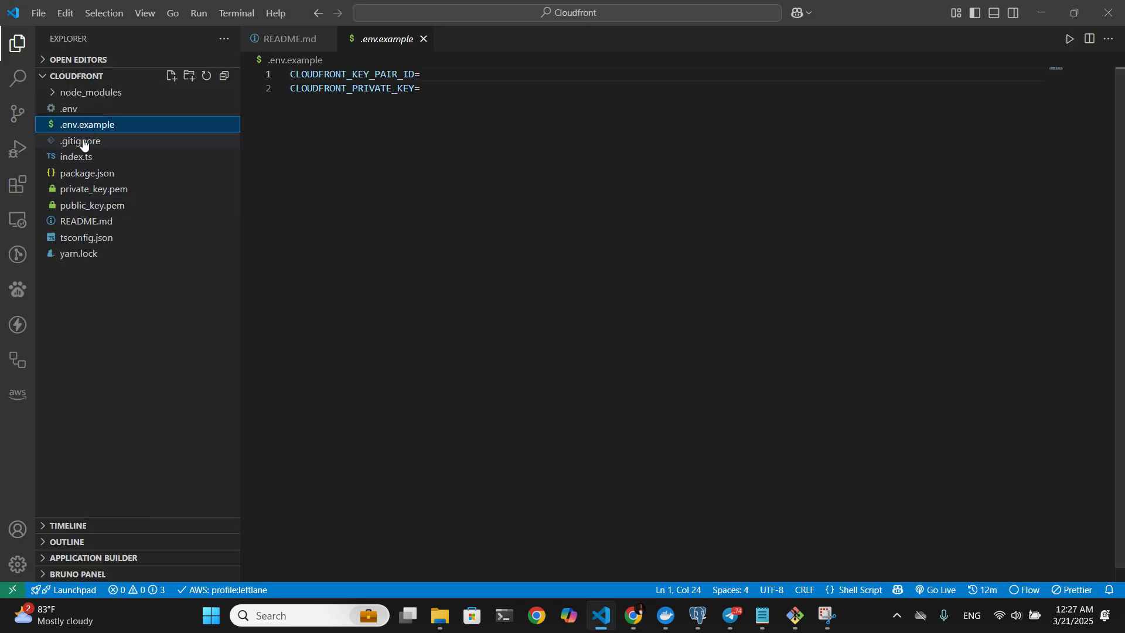
click(80, 110)
double_click(457, 74)
key(ctrl+v)
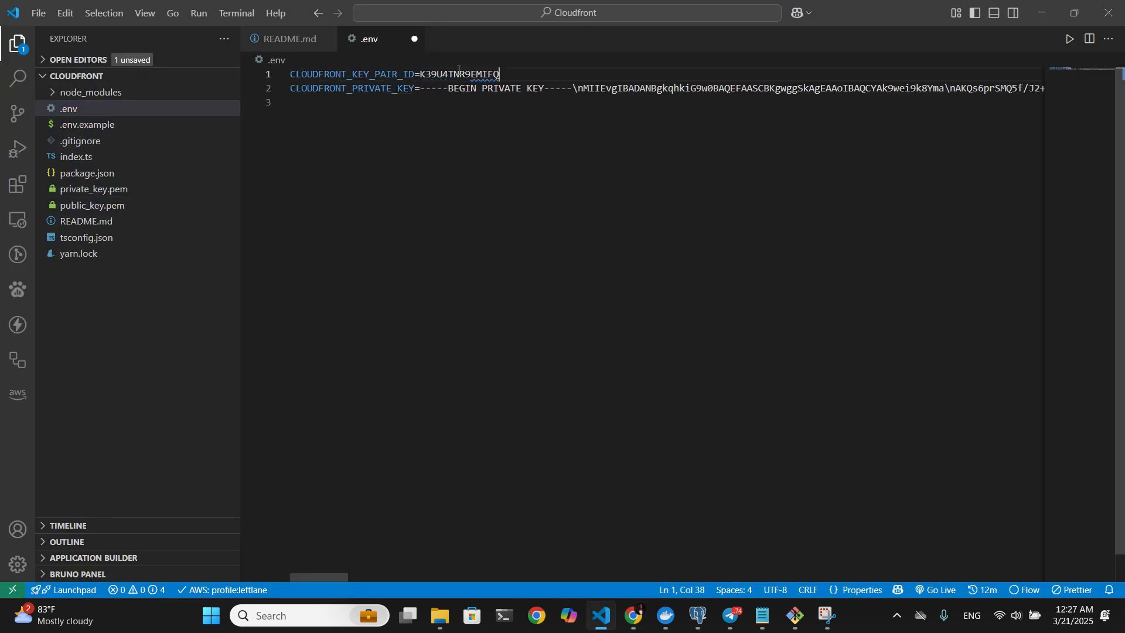
key(ctrl+s)
click(1041, 13)
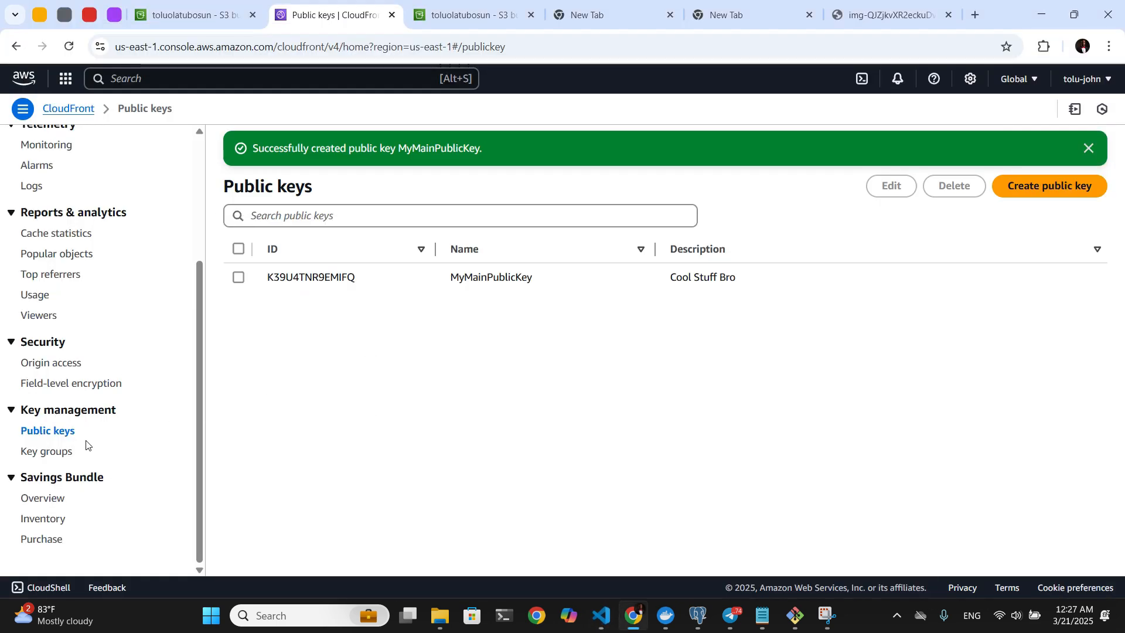
Start a new CloudFront key group and enter The Key Group as its name.
click(62, 452)
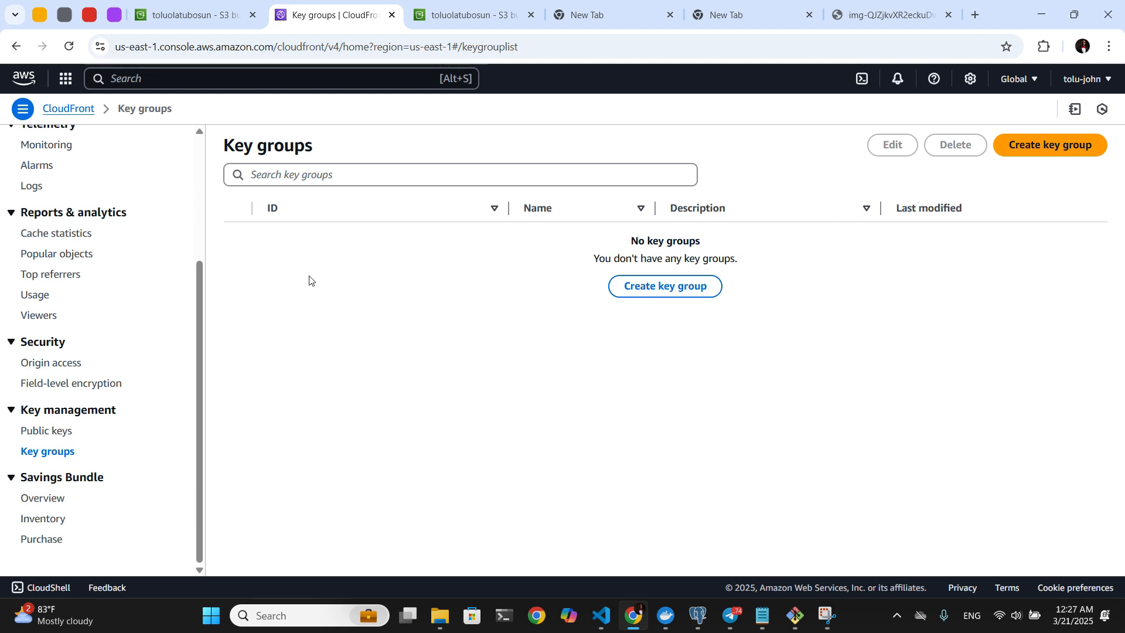
scroll(118, 390, up, 3)
scroll(118, 389, down, 3)
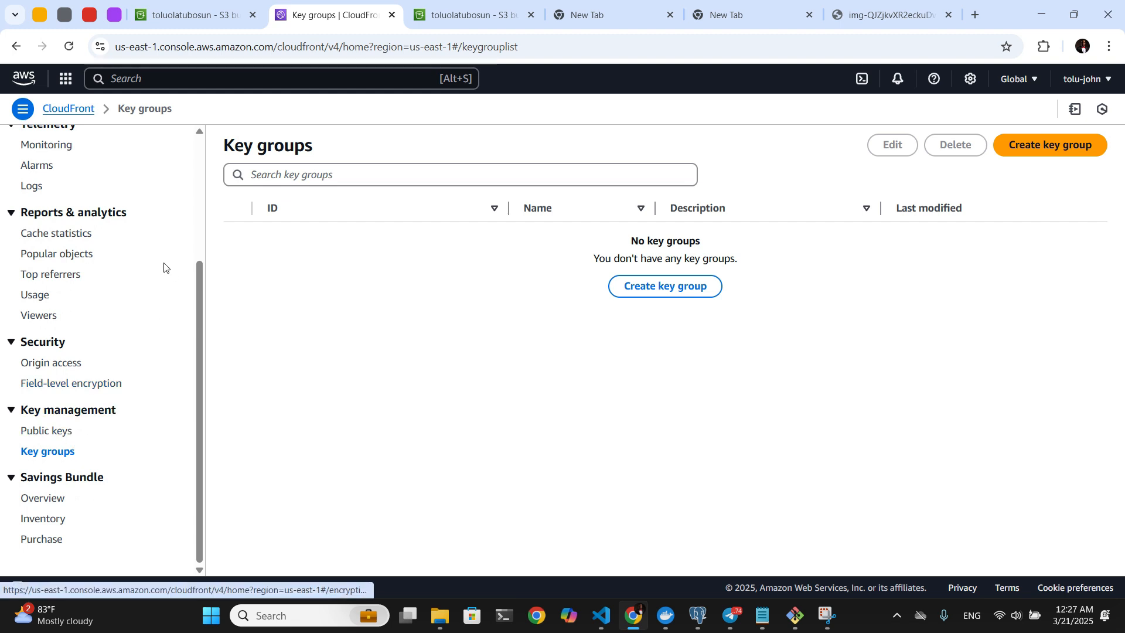
scroll(184, 218, up, 3)
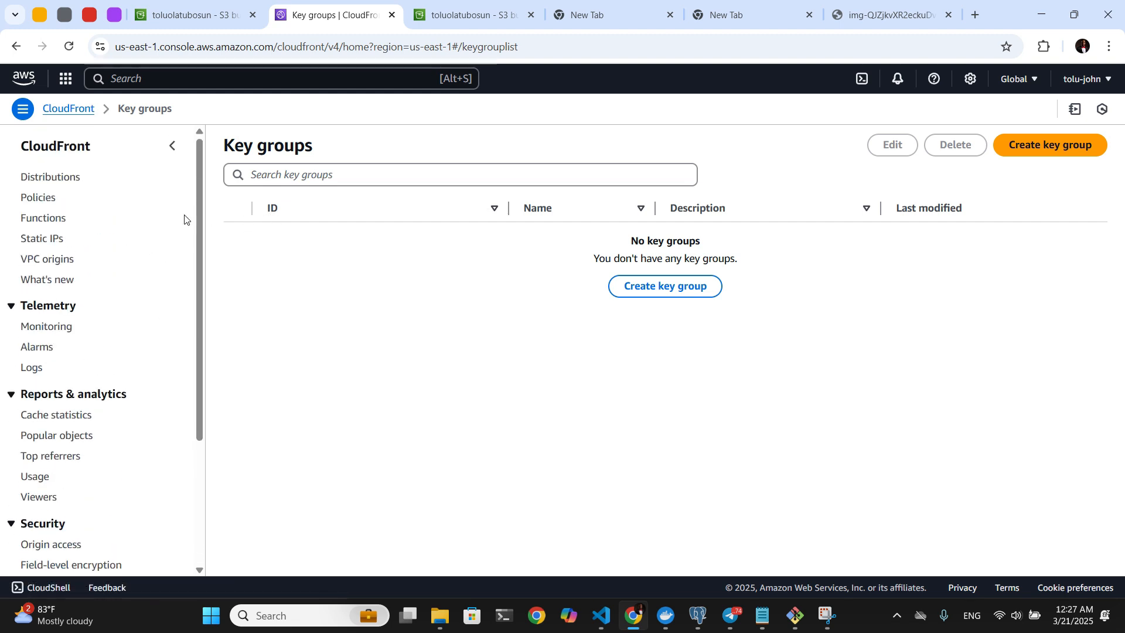
scroll(156, 321, down, 3)
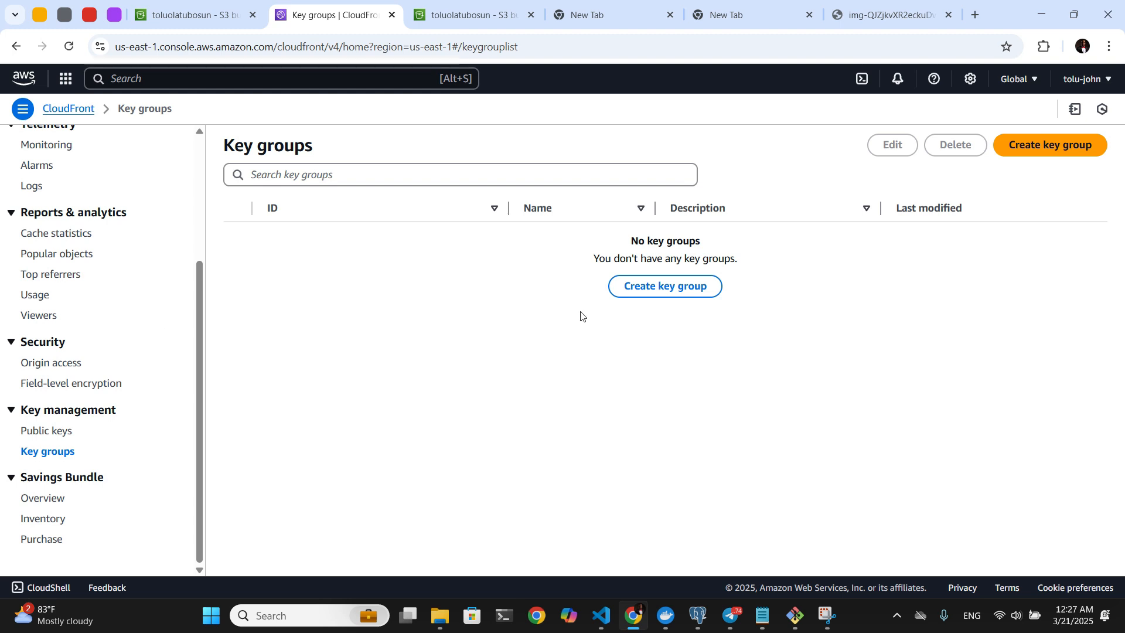
click(658, 287)
click(524, 249)
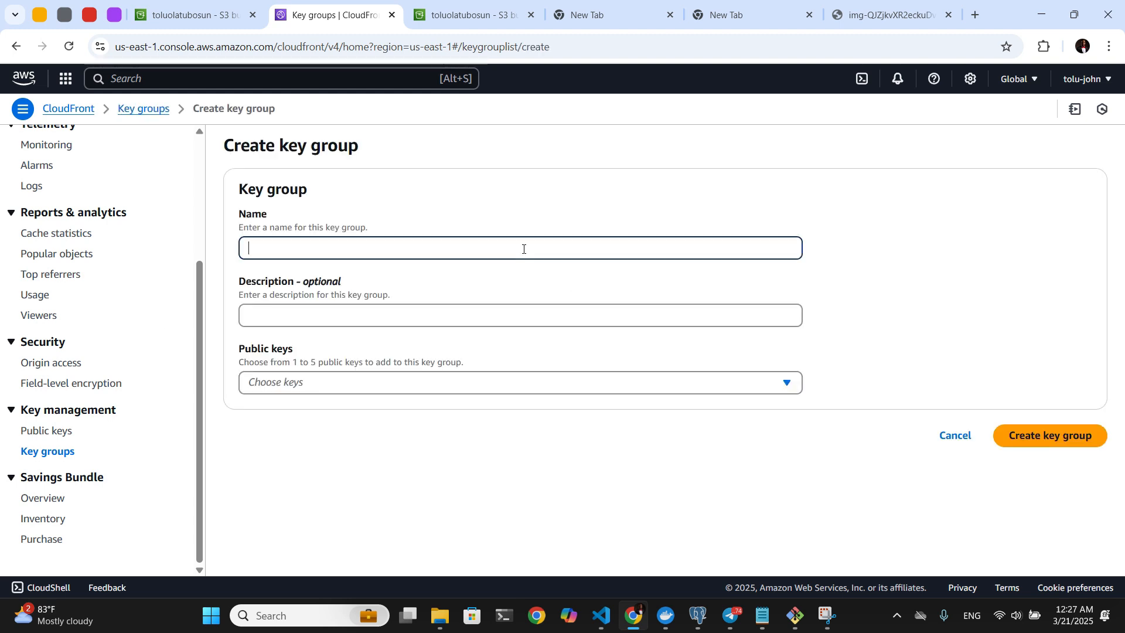
text(My Main Key Grou)
key(ctrl+a)
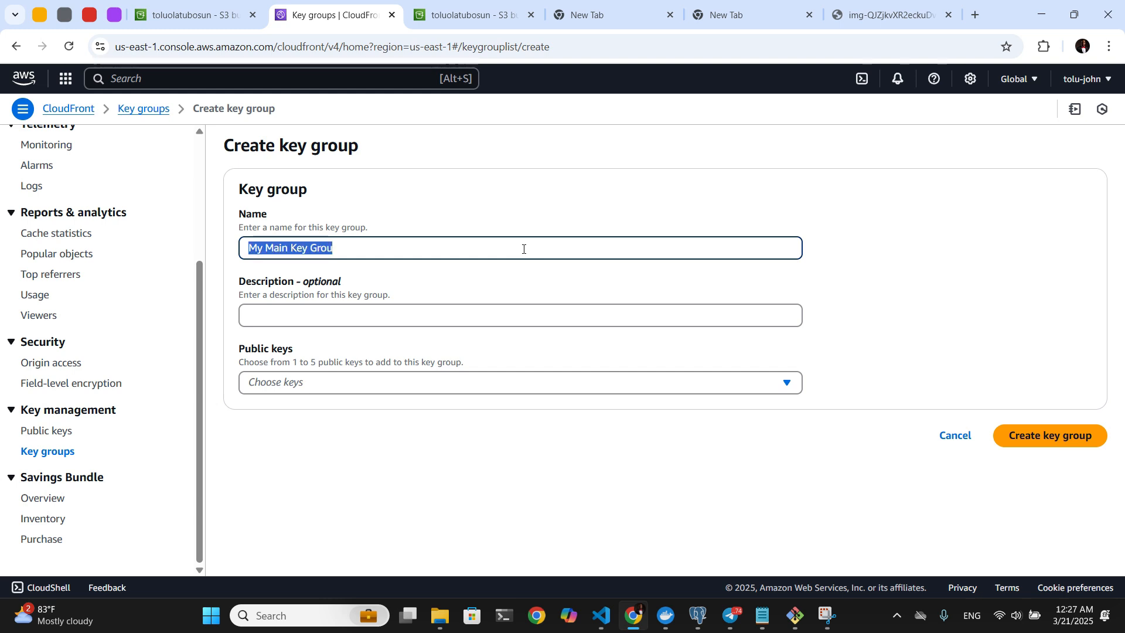
text(Key)
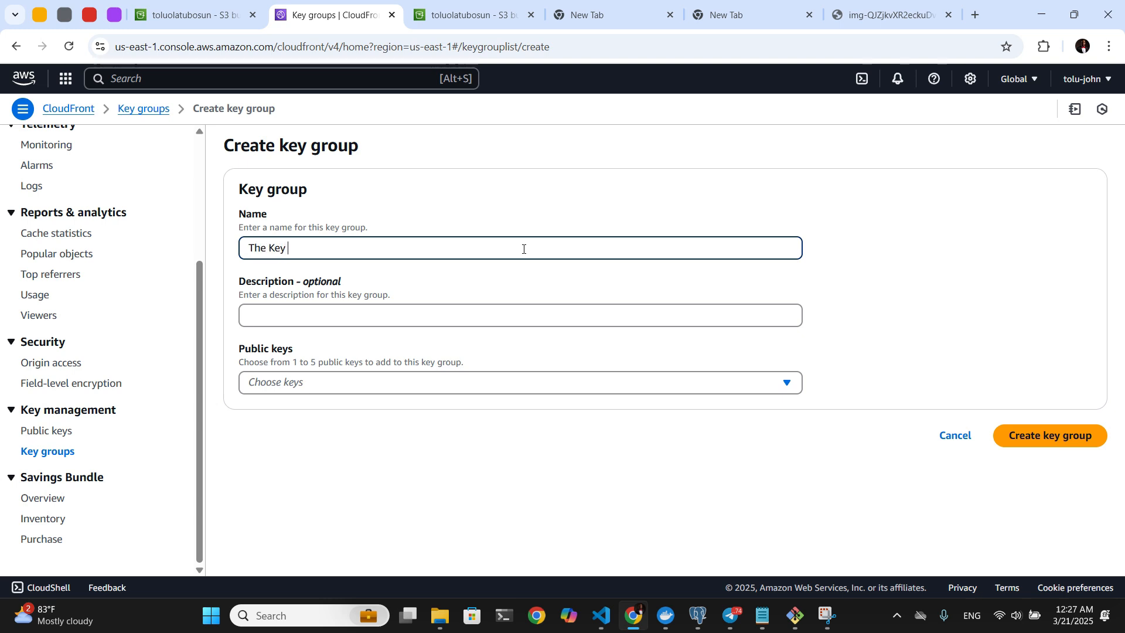
Set the key group's description to Nice One and remove the spaces from its name so it reads TheKeyGroup.
click(477, 323)
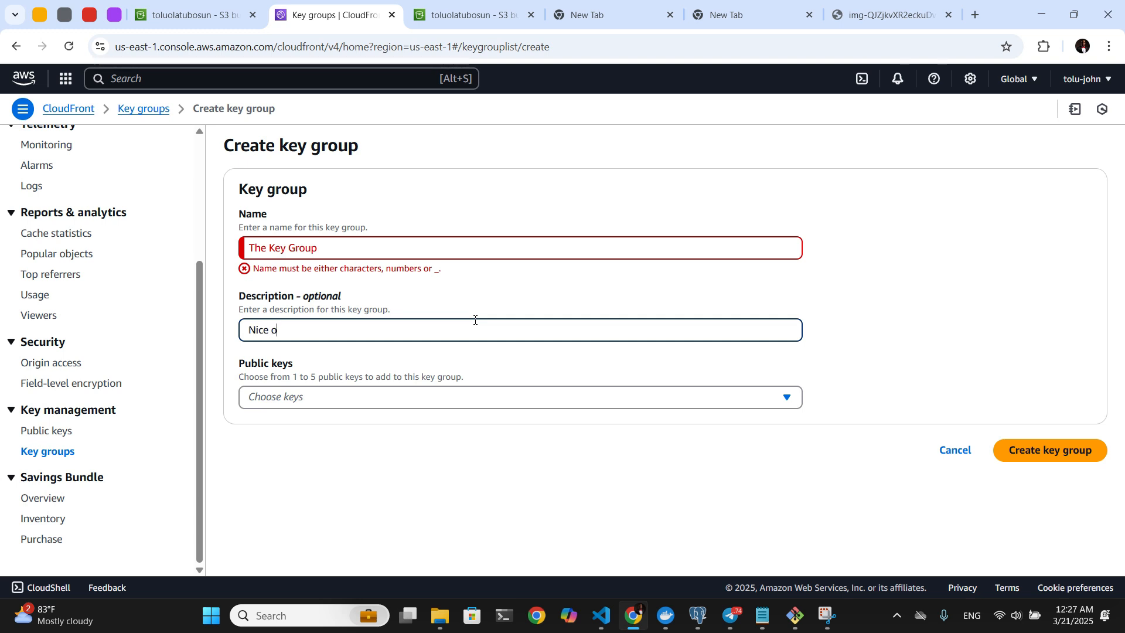
text(Nice o)
key(BackSpace)
text(ON)
click(273, 247)
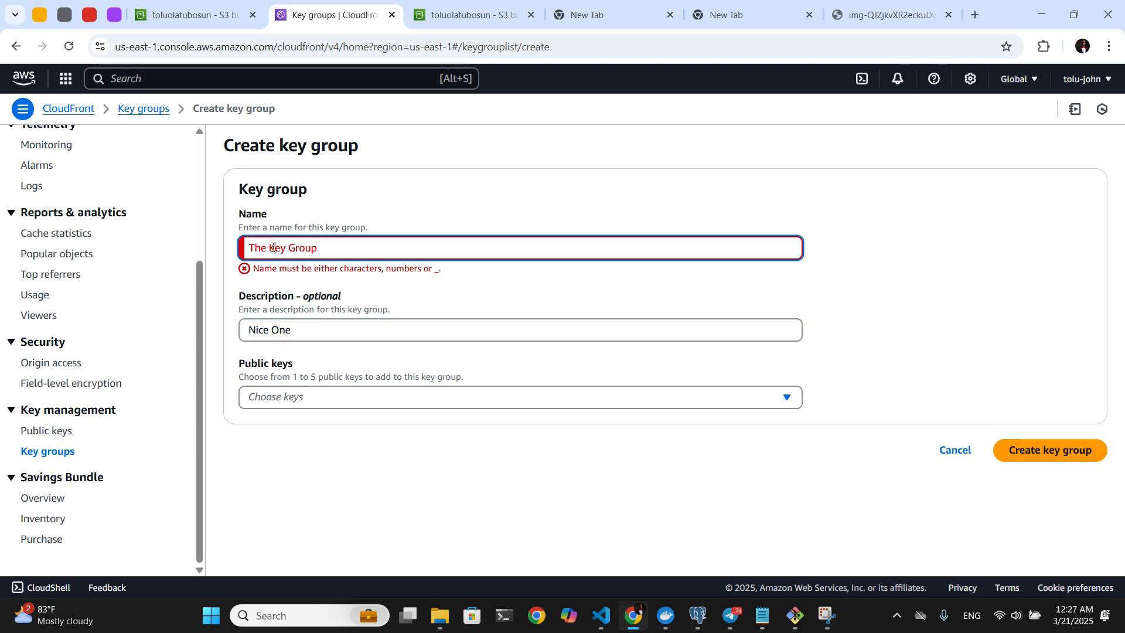
key(BackSpace)
key(BackSpace)
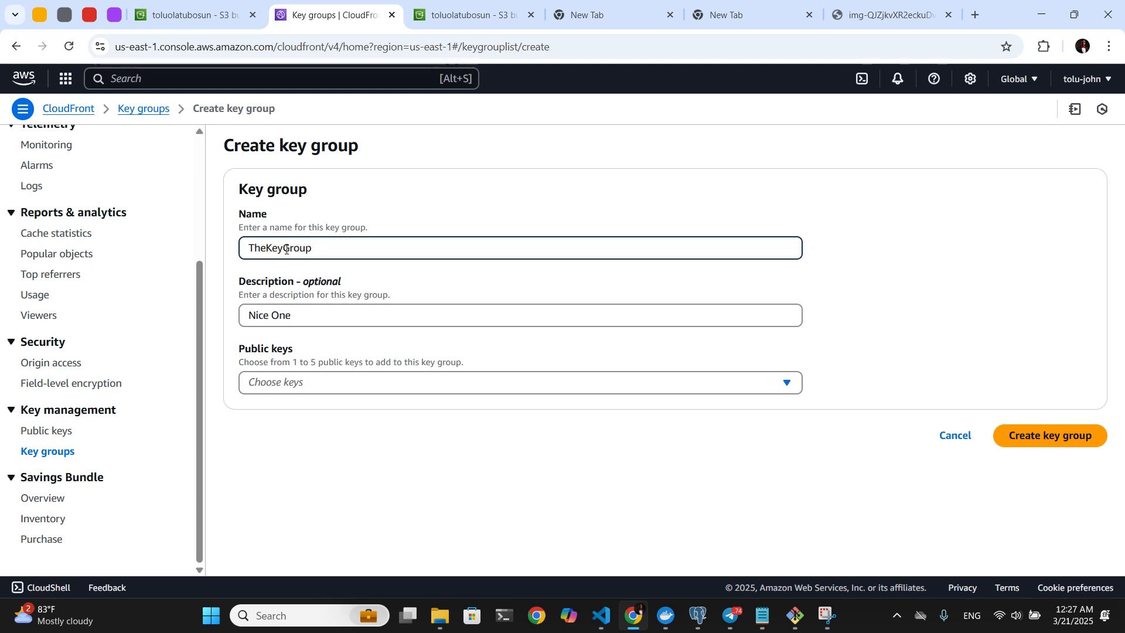
Add MyMainPublicKey to the key group's public keys and create the group.
click(282, 384)
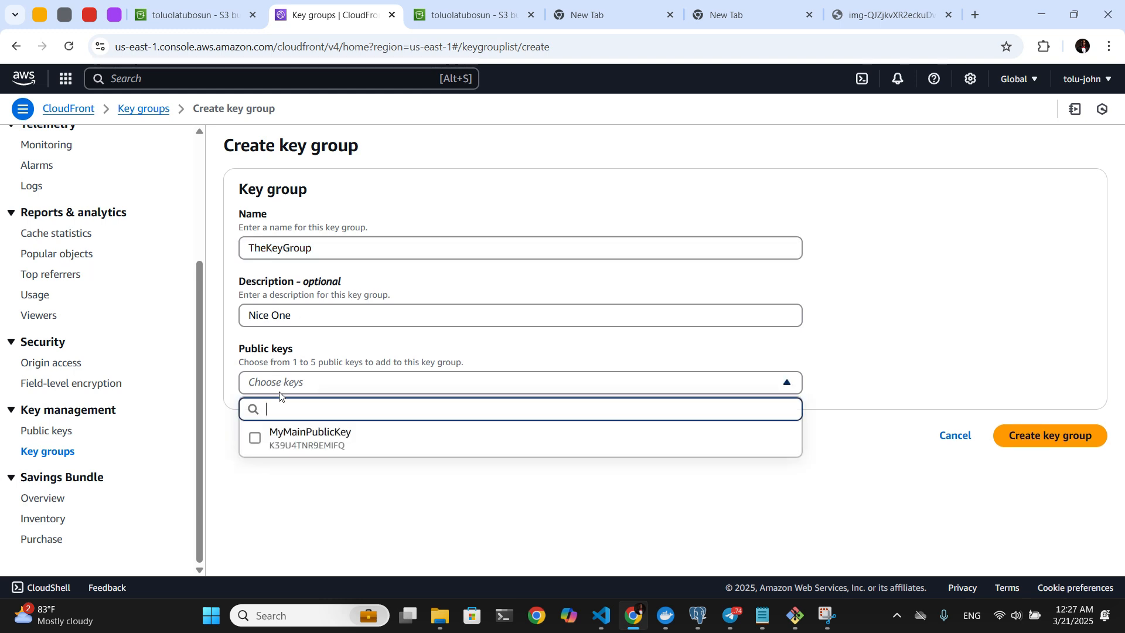
click(264, 445)
click(299, 509)
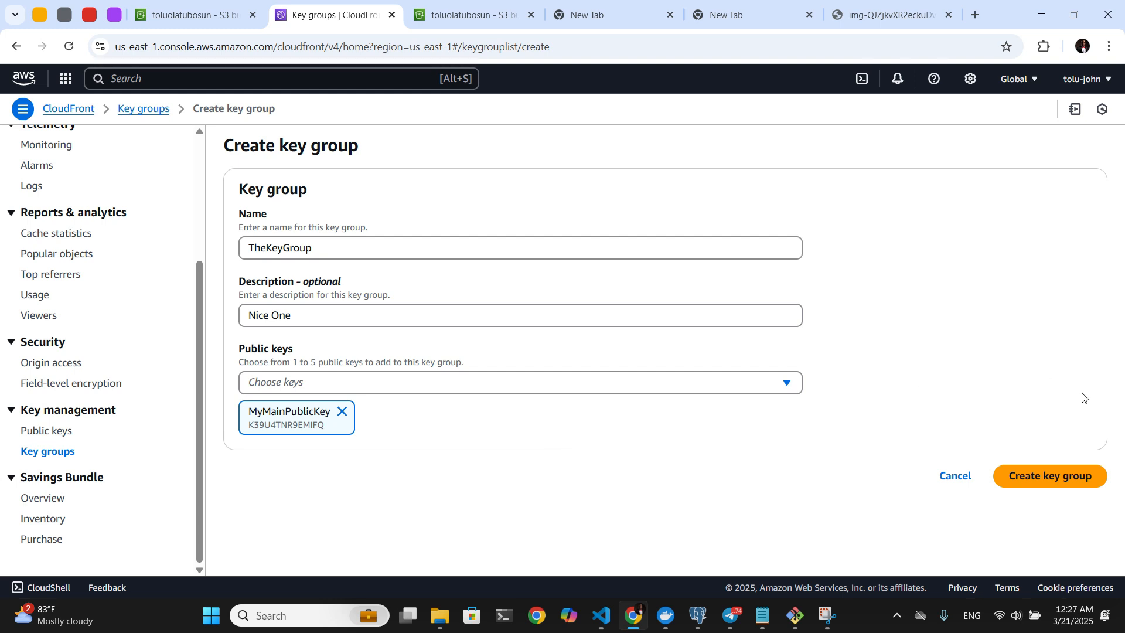
click(1049, 476)
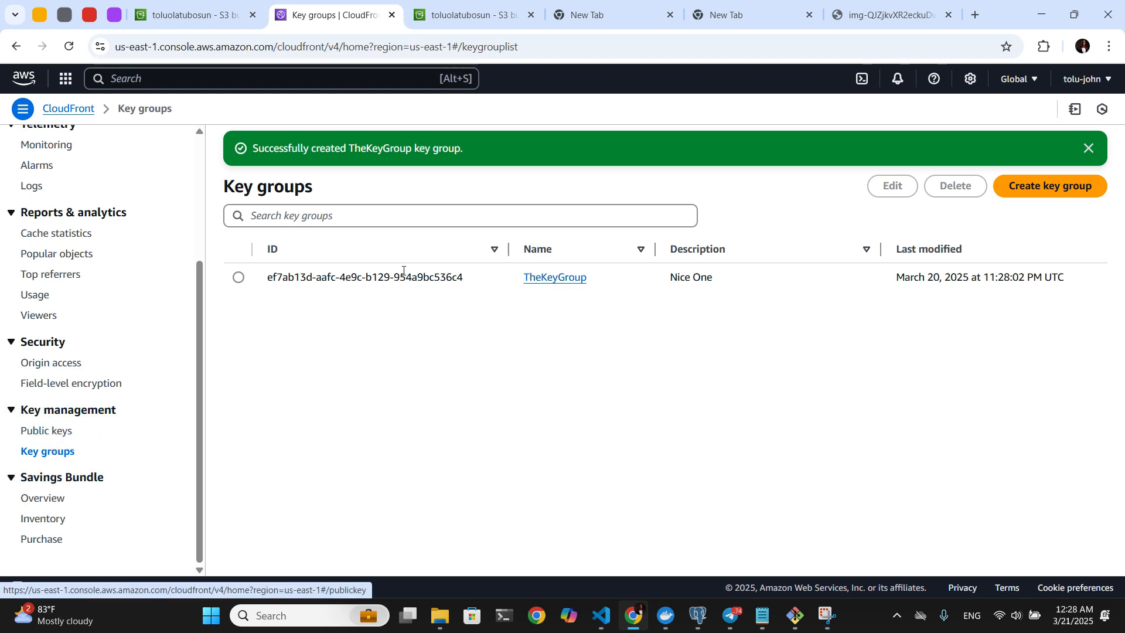
Open the Default (*) behavior of the existing CloudFront distribution for editing.
scroll(88, 293, up, 3)
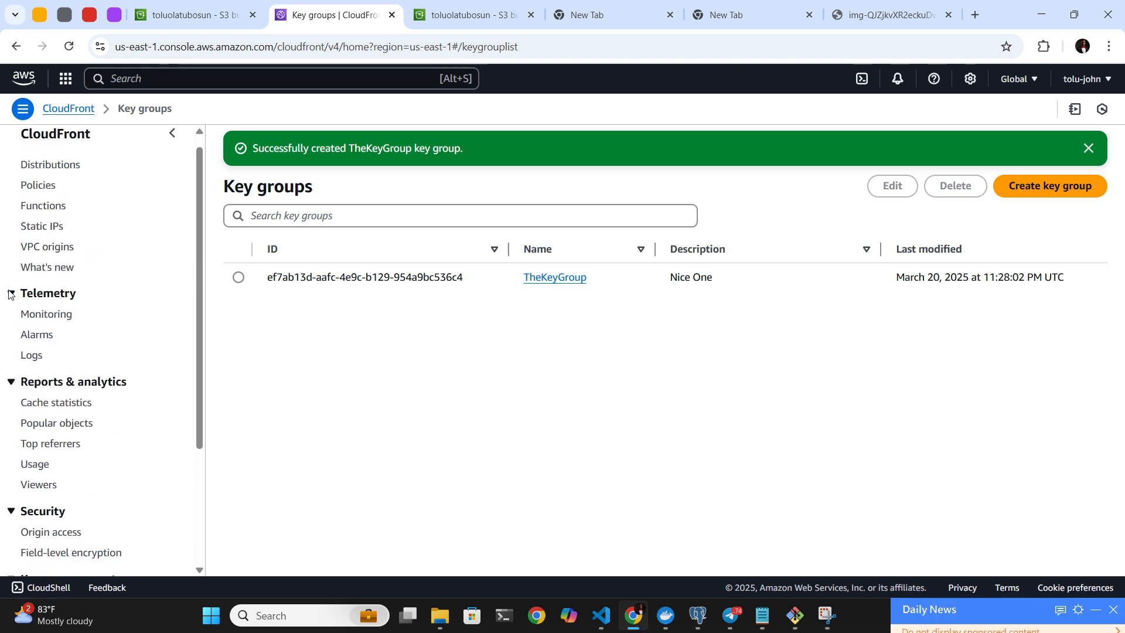
click(68, 180)
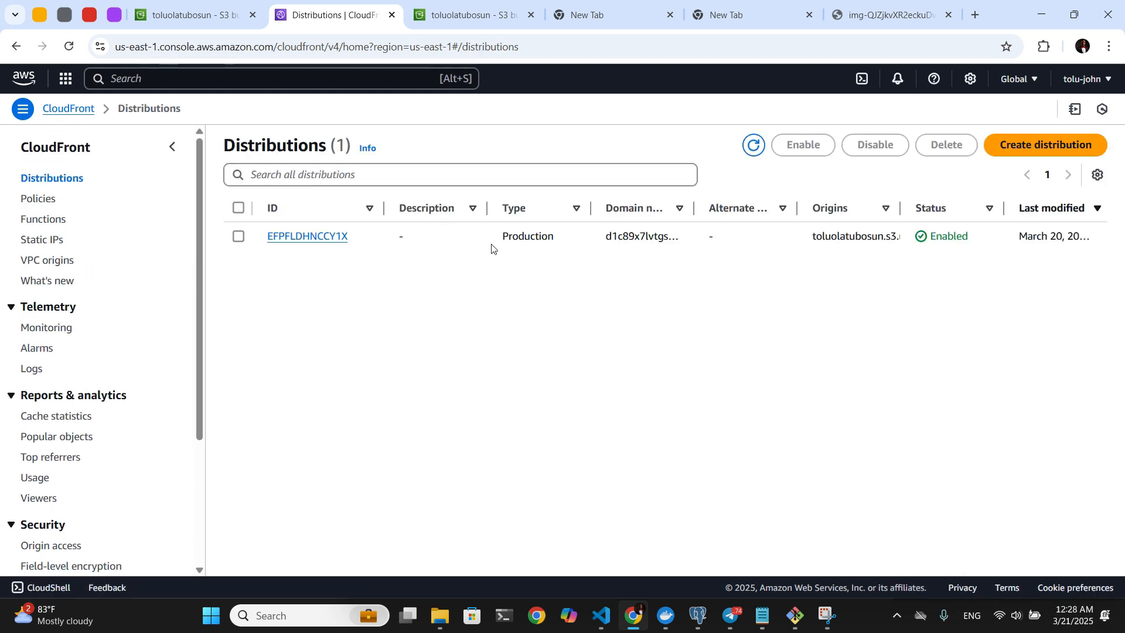
click(313, 237)
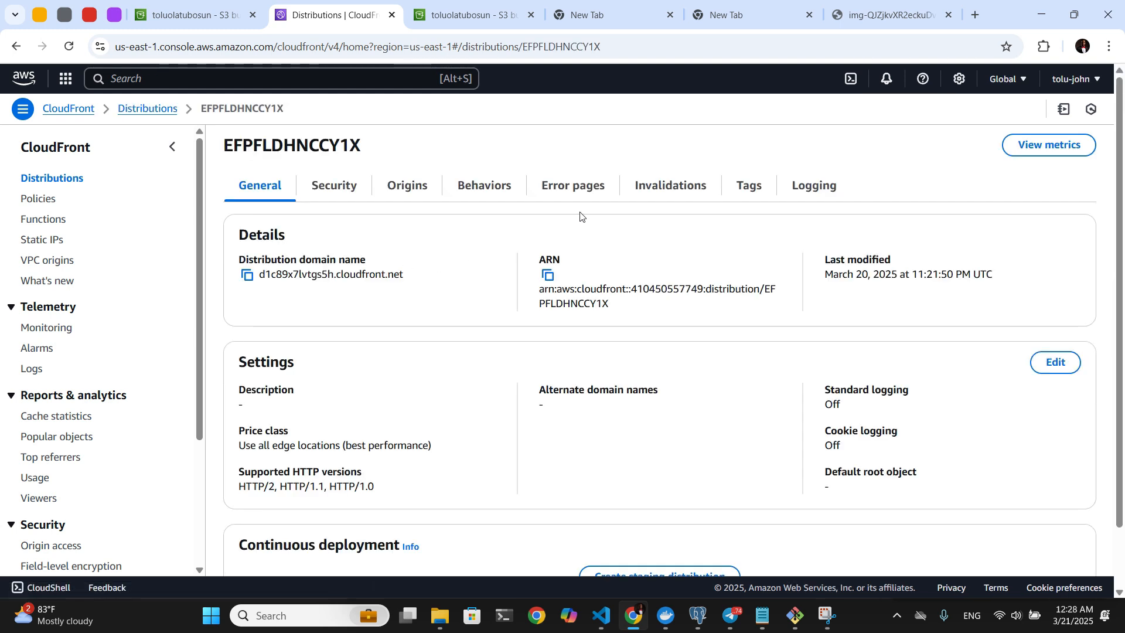
click(495, 198)
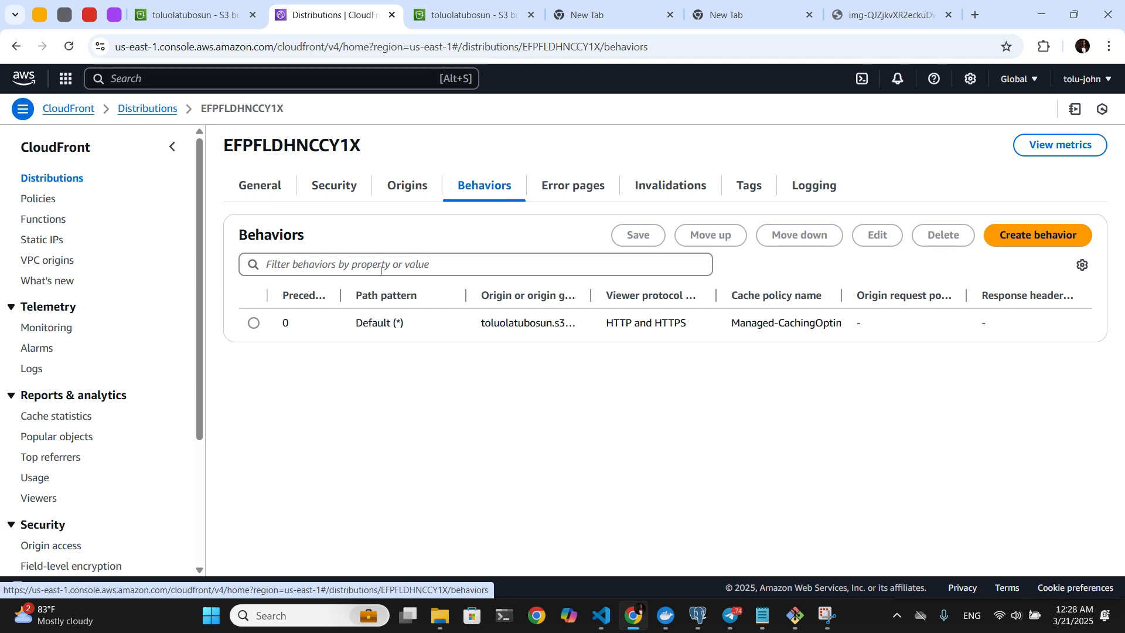
click(258, 326)
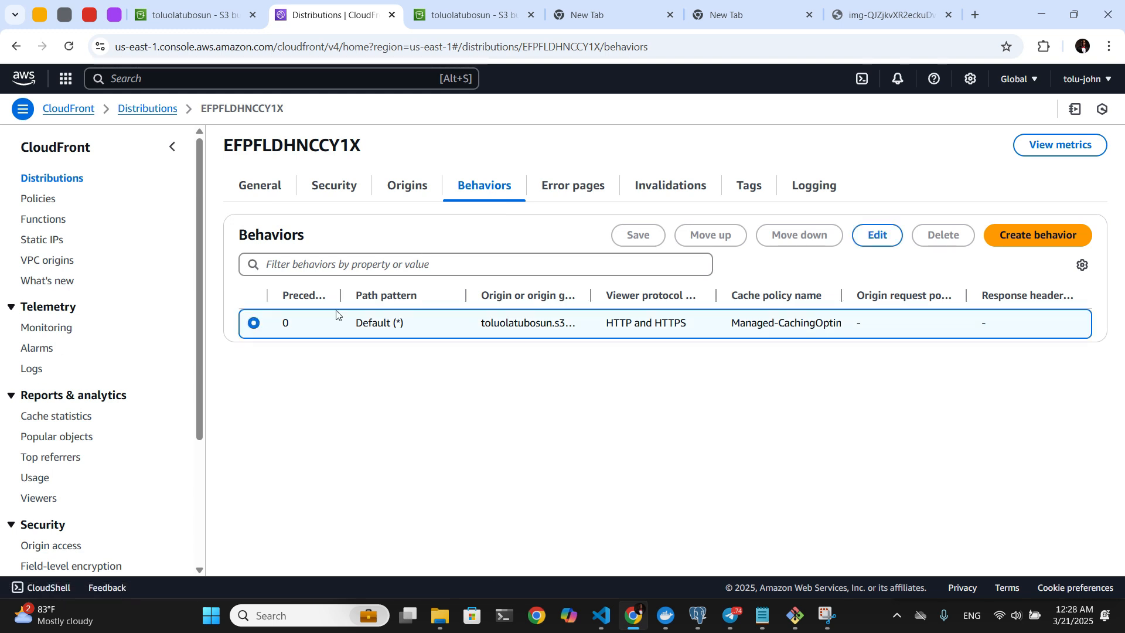
click(879, 237)
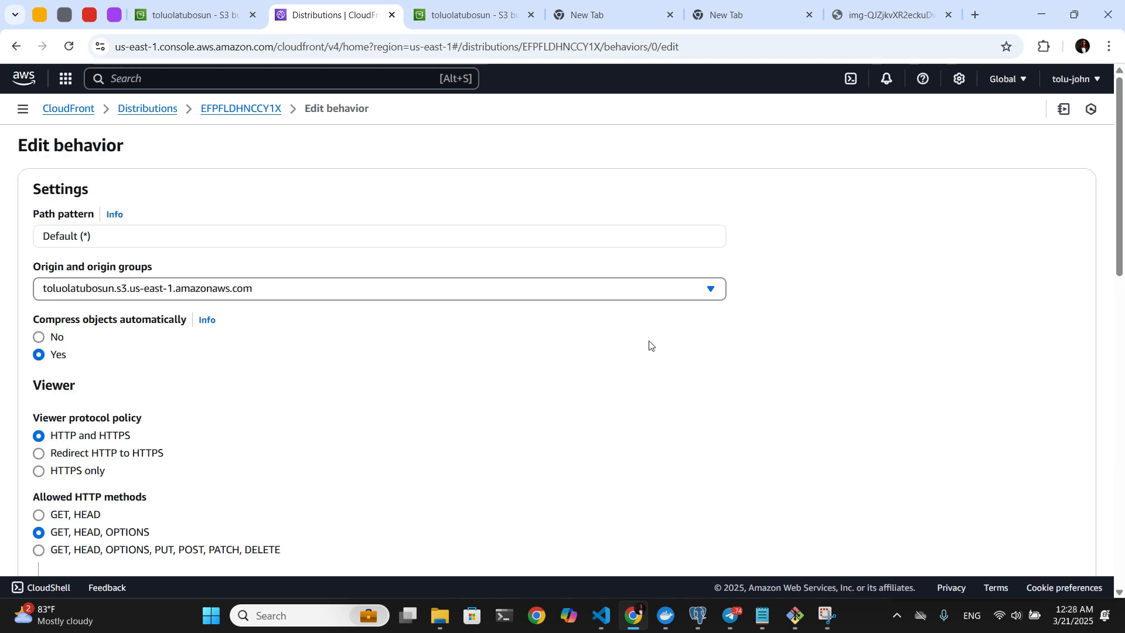
Review the default behavior's Restrict viewer access option and its note about signed URLs and signed cookies.
scroll(649, 346, down, 5)
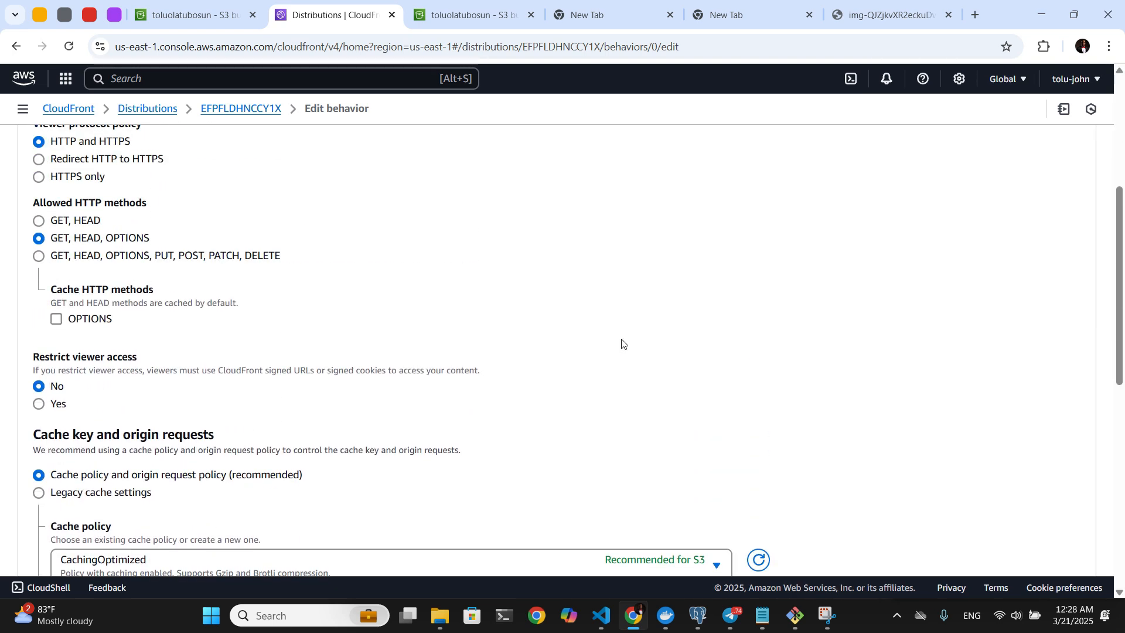
drag(85, 358, 505, 384)
click(281, 371)
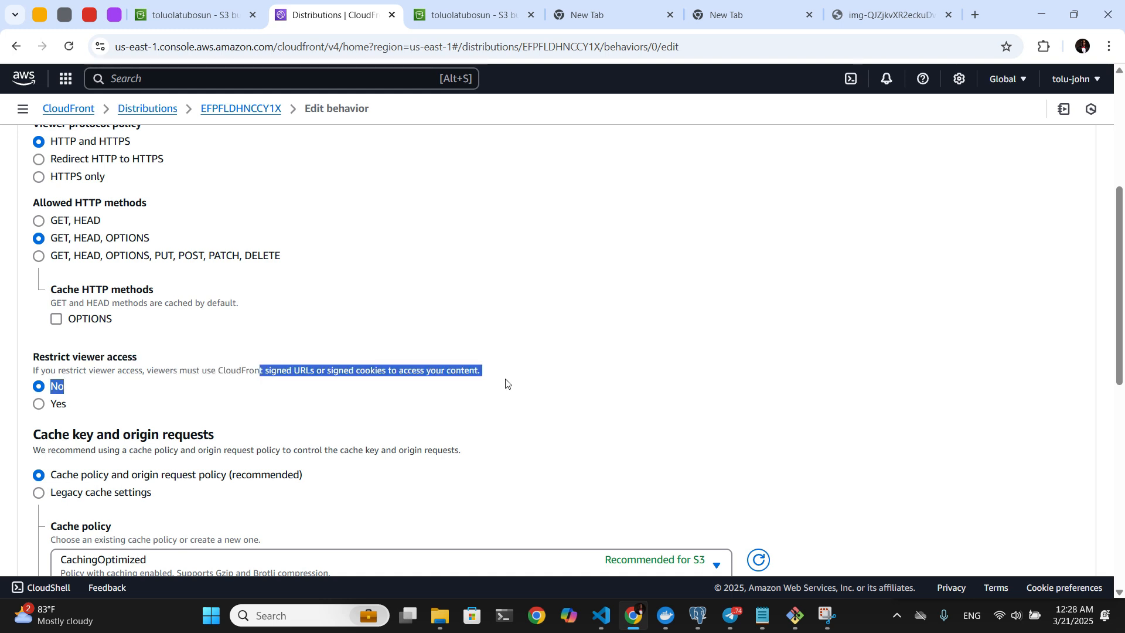
click(336, 375)
drag(317, 371, 426, 371)
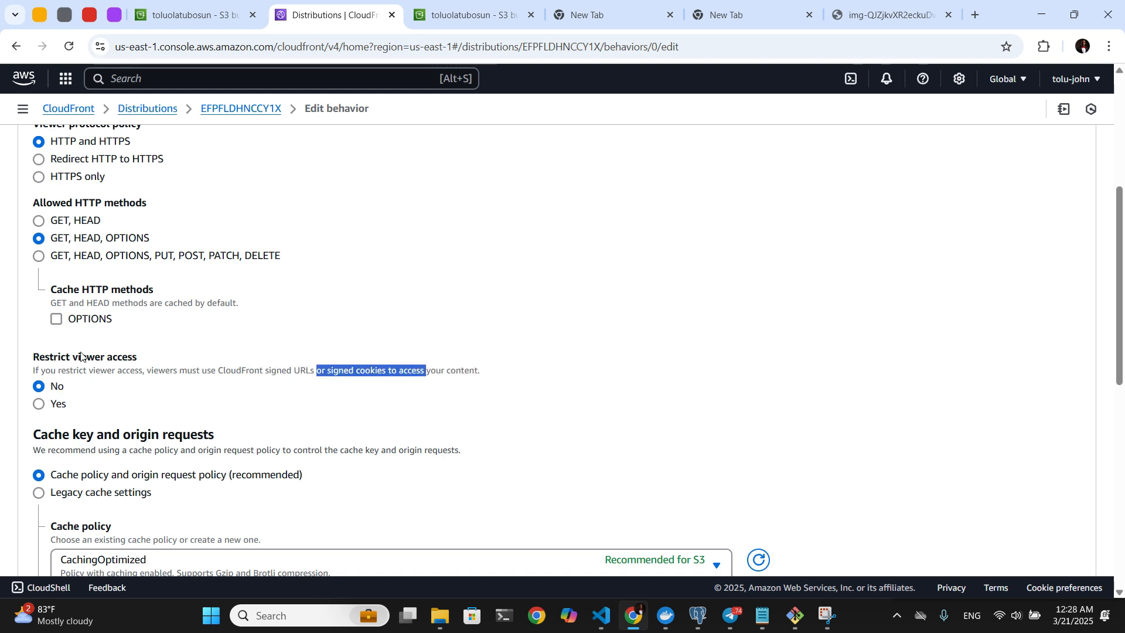
scroll(80, 355, up, 3)
scroll(354, 234, up, 2)
scroll(354, 234, down, 1)
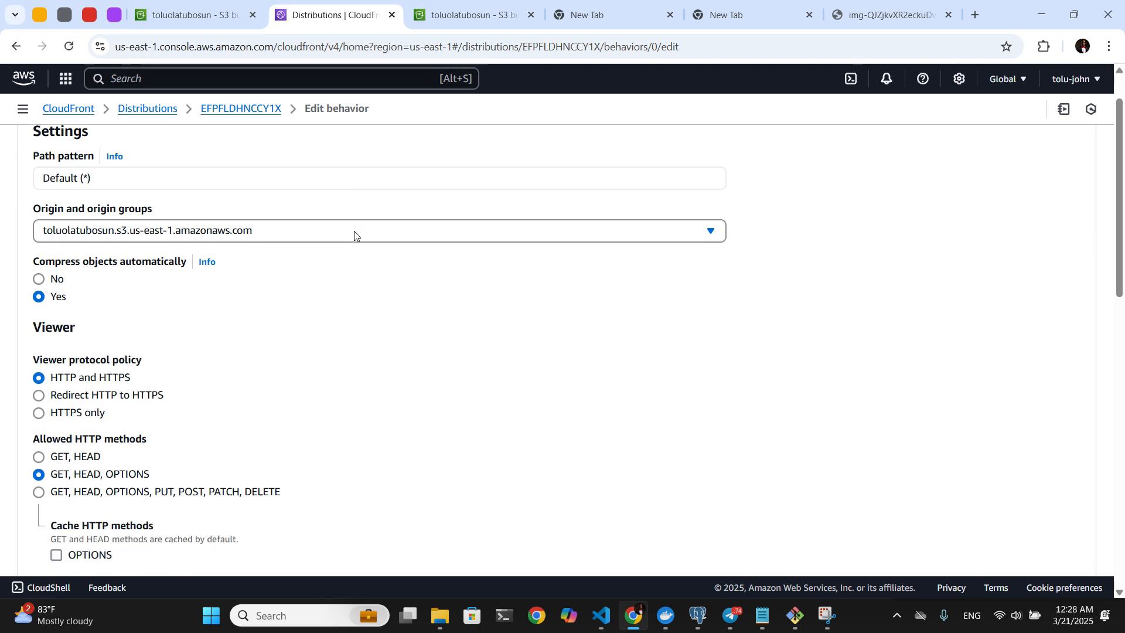
scroll(354, 235, down, 2)
View the private image and the public 1734112817158.jpeg served through CloudFront, and return to the behavior settings.
click(888, 14)
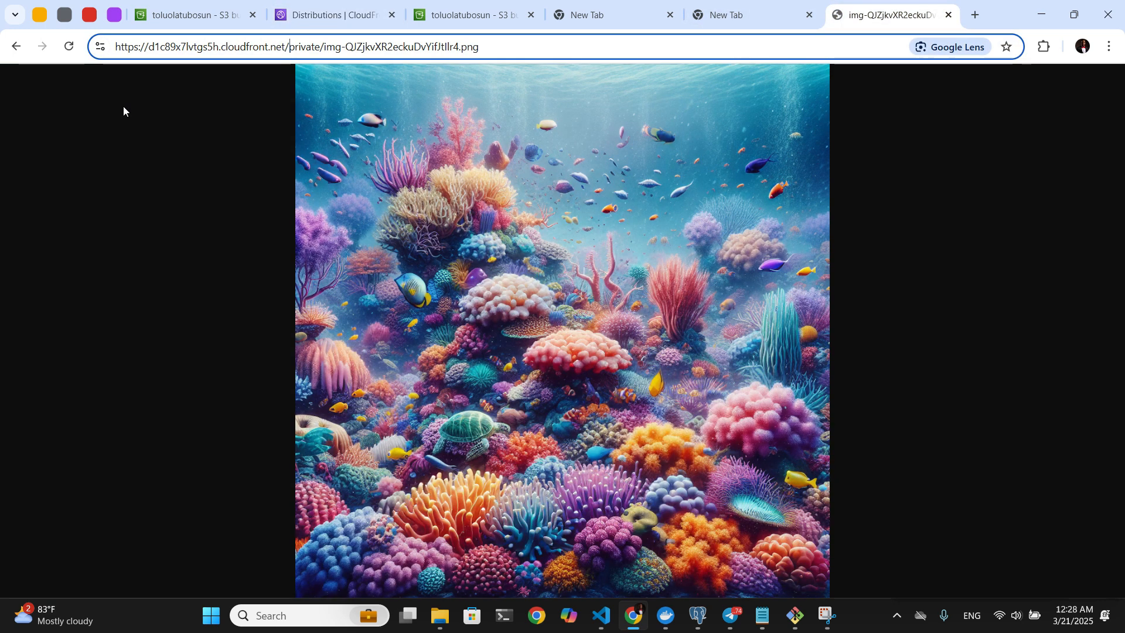
click(17, 48)
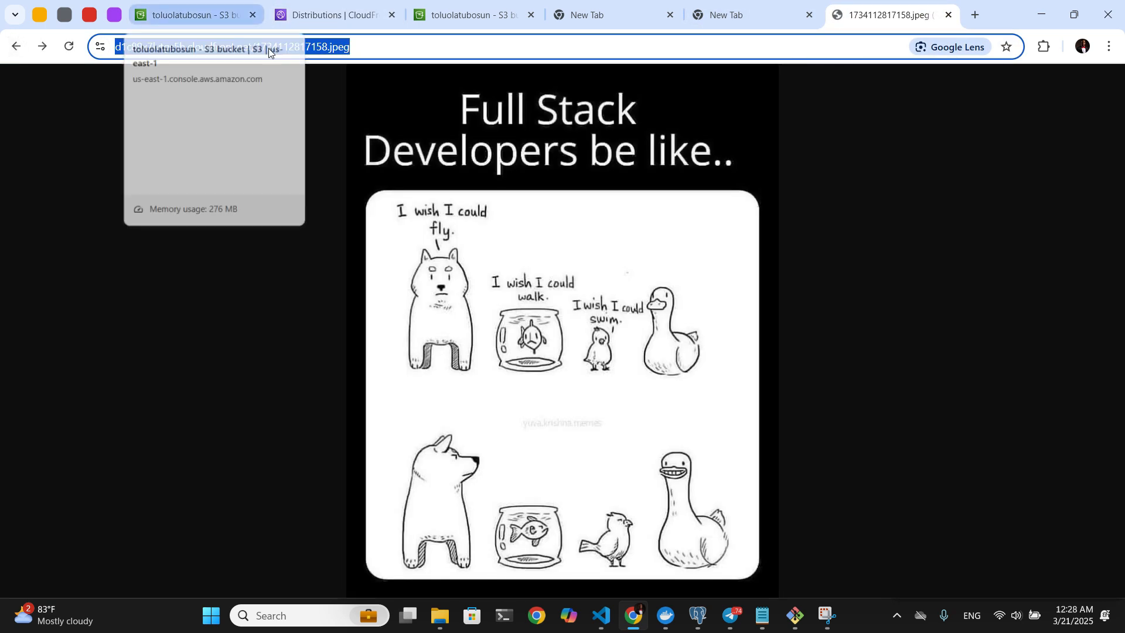
click(344, 15)
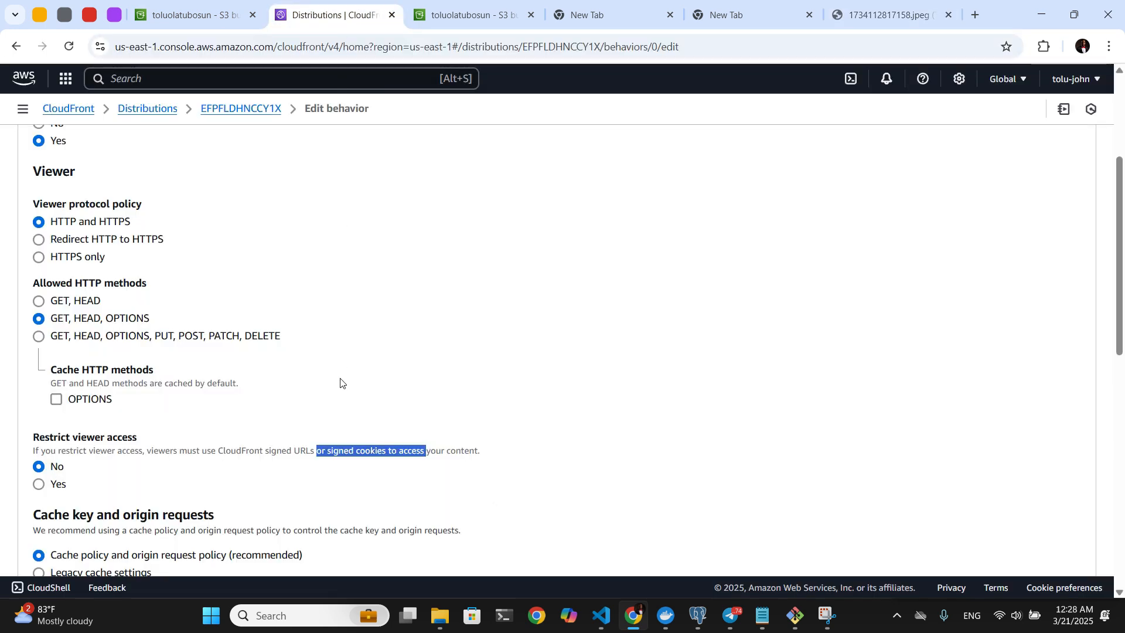
Check which path pattern the default behavior's viewer access restriction would apply to.
click(315, 447)
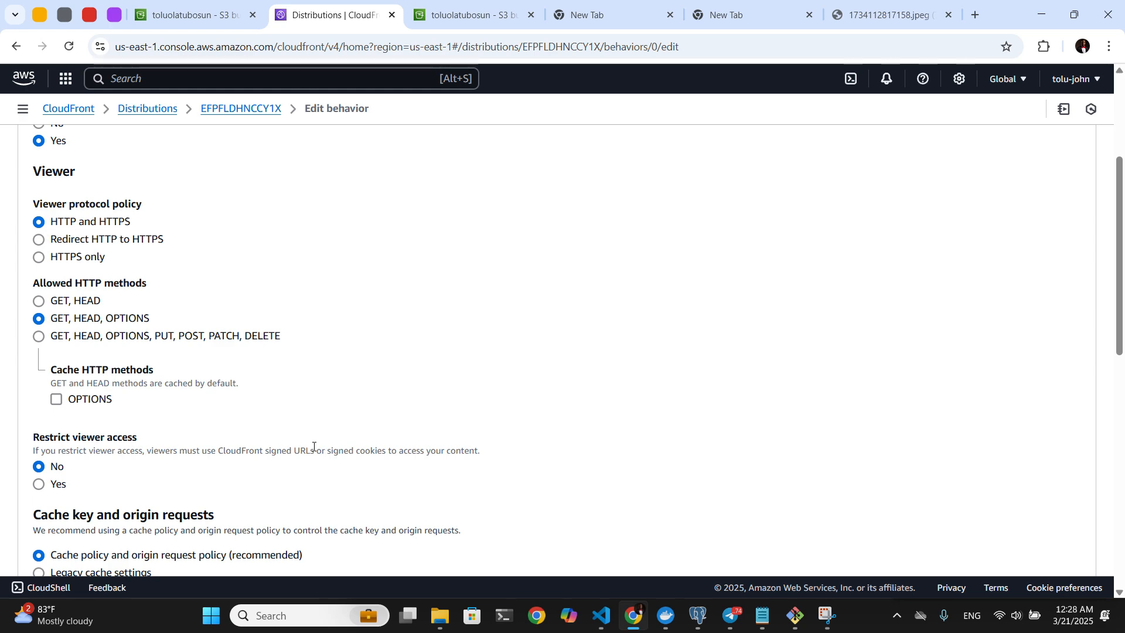
scroll(314, 447, down, 3)
scroll(314, 447, up, 7)
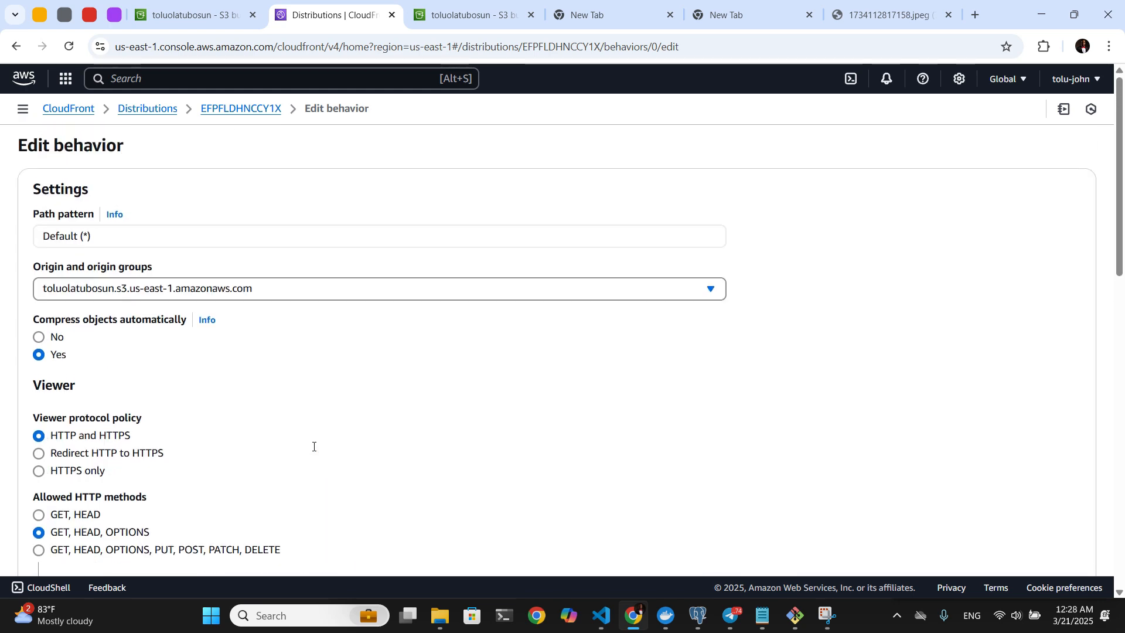
drag(141, 237, 89, 227)
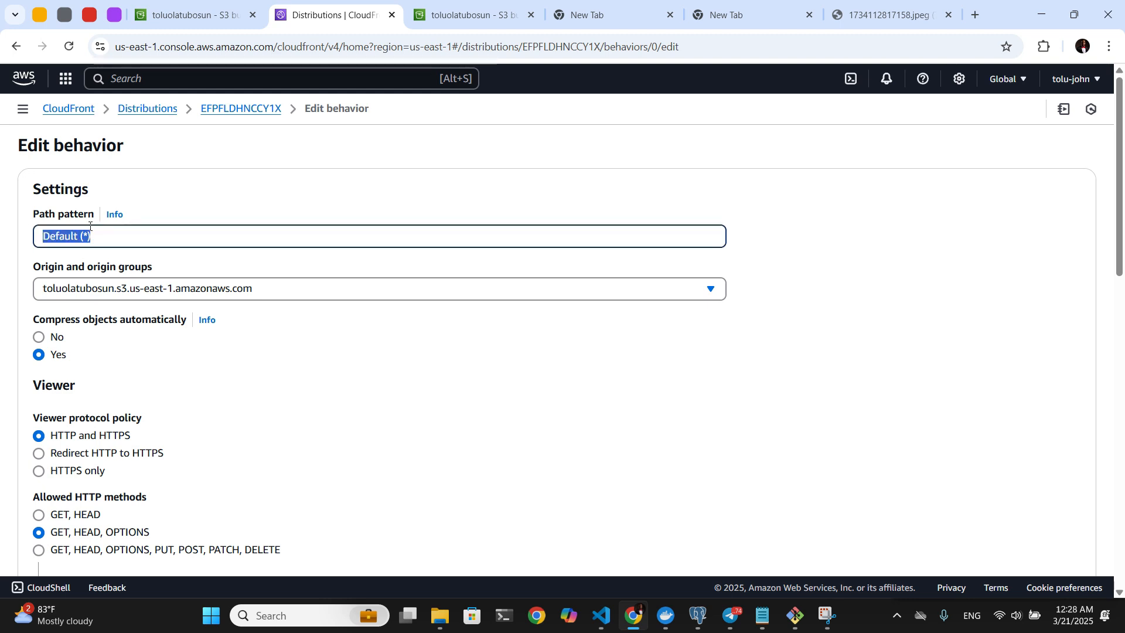
Start a new behavior for the distribution with path pattern /private/* and check the private folder in the S3 bucket.
click(234, 109)
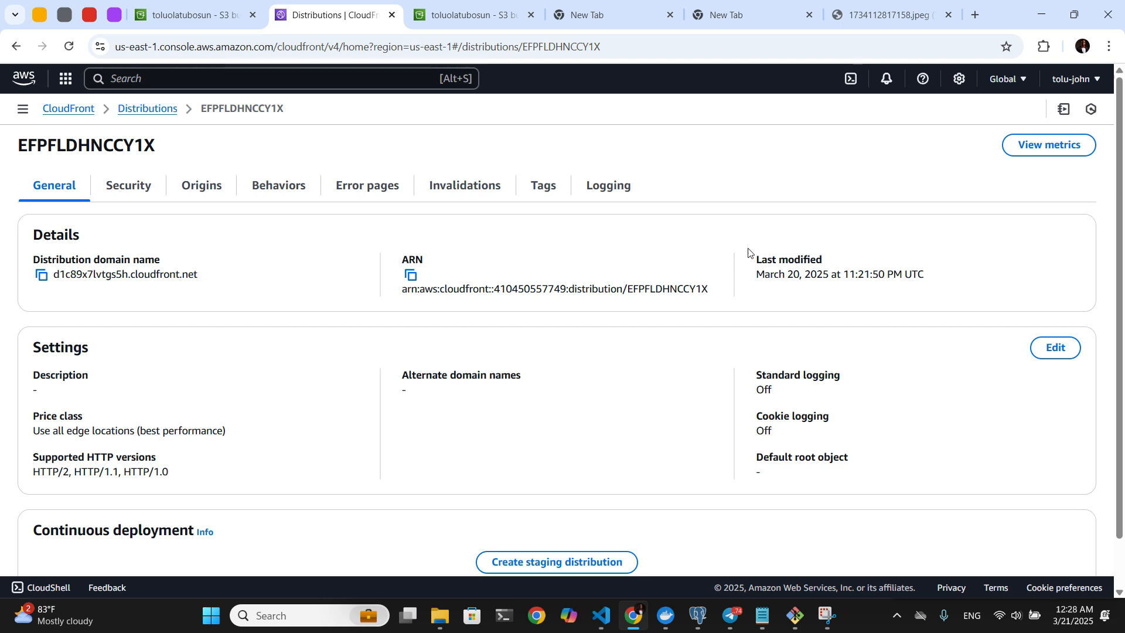
click(269, 195)
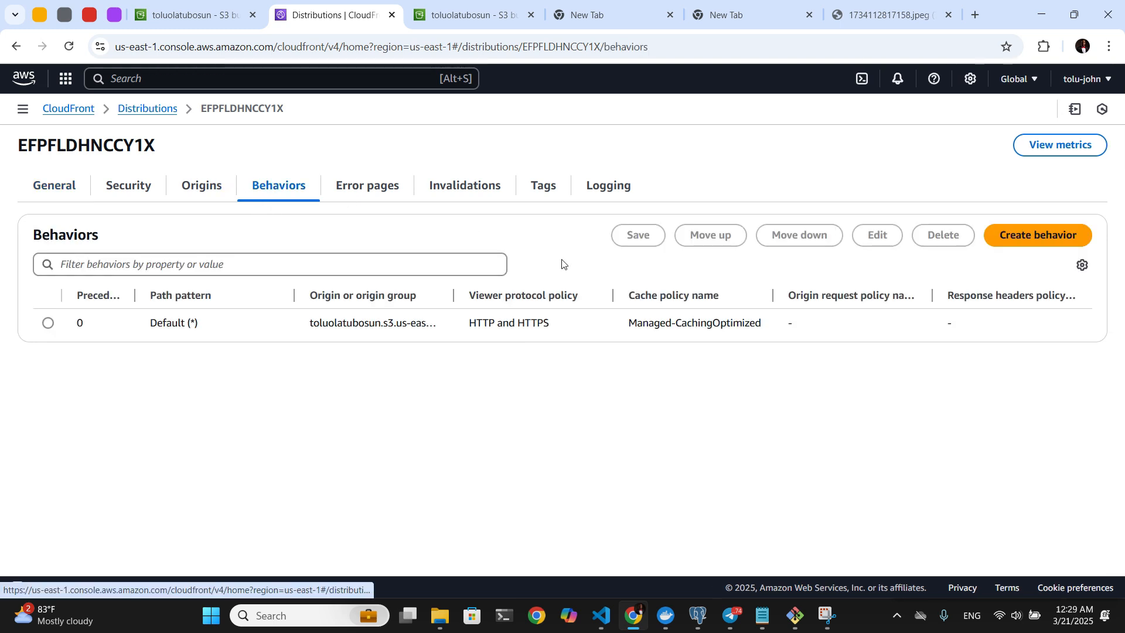
click(1036, 235)
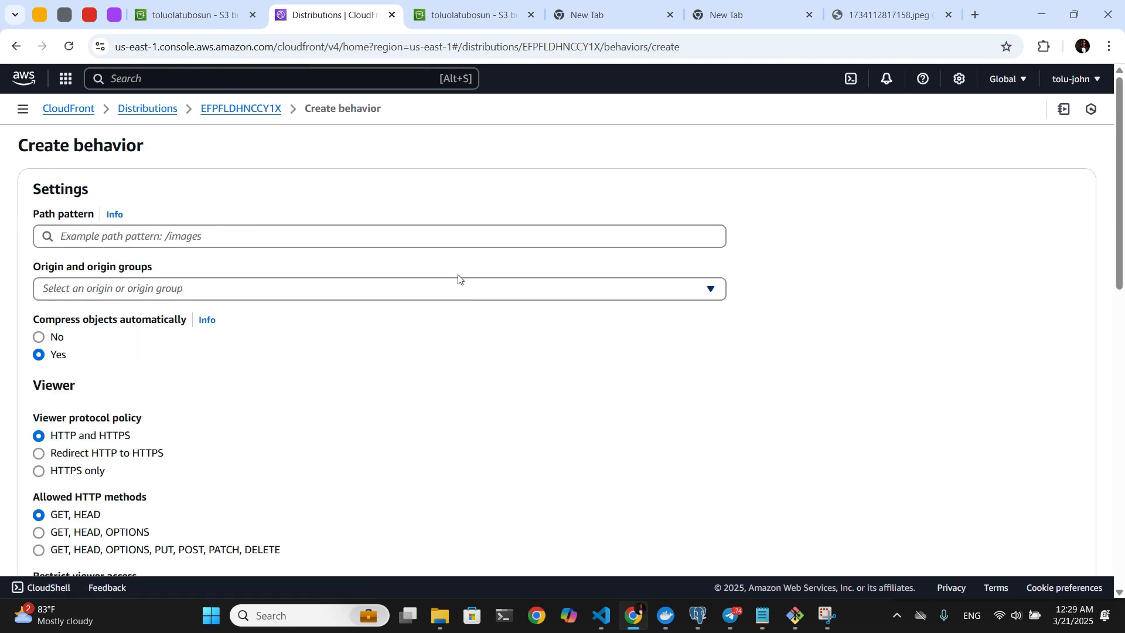
click(367, 235)
text(/p)
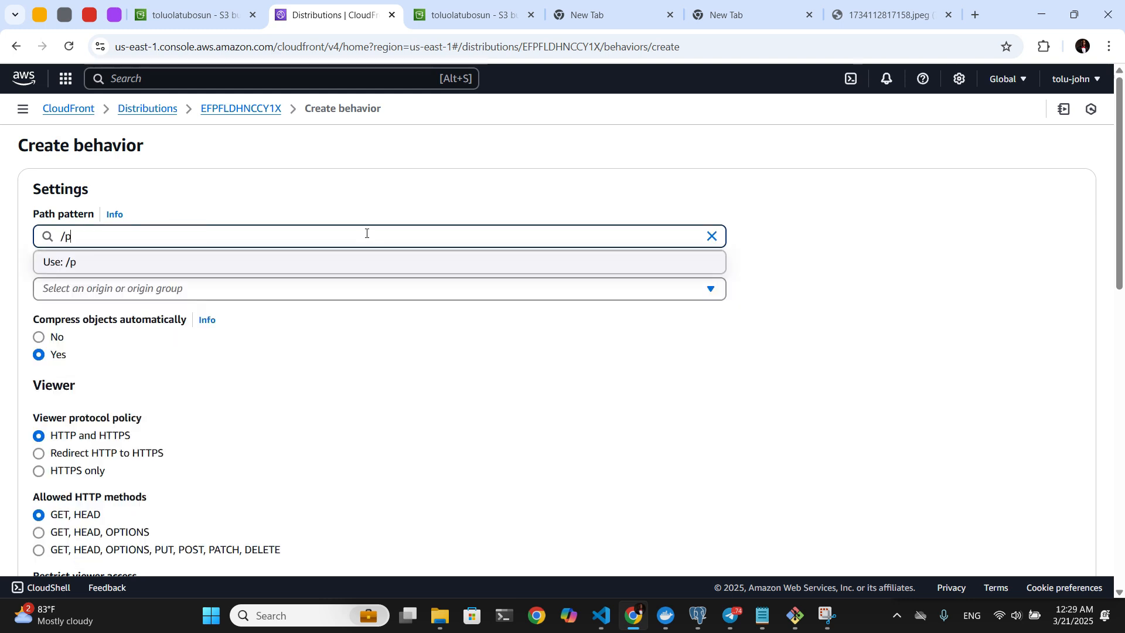
text(rivay)
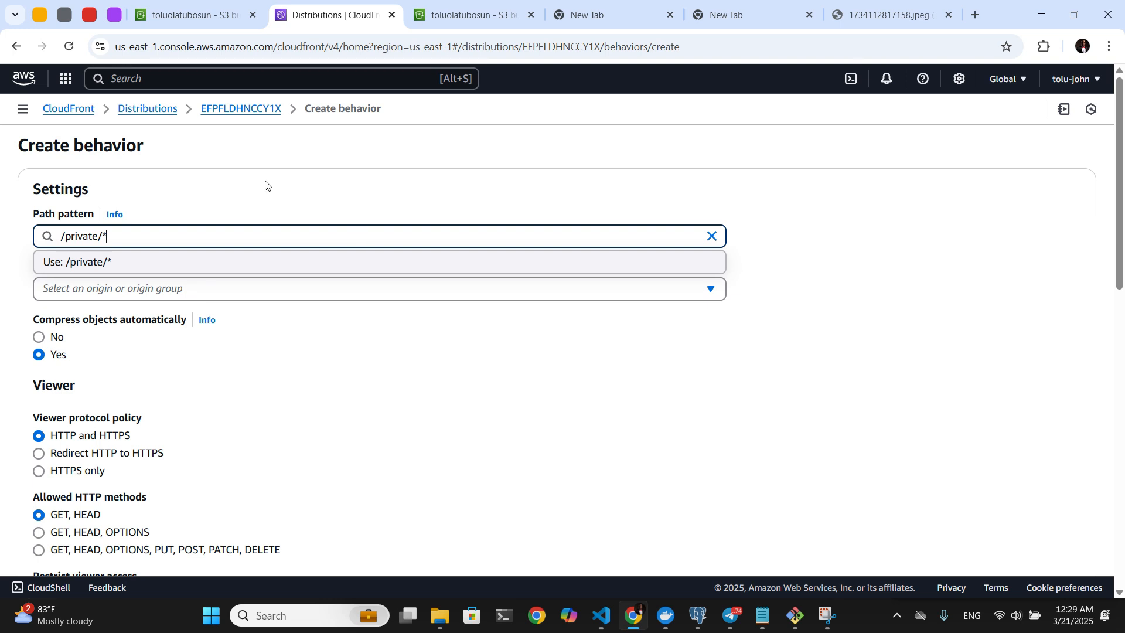
key(ctrl+Page_Up)
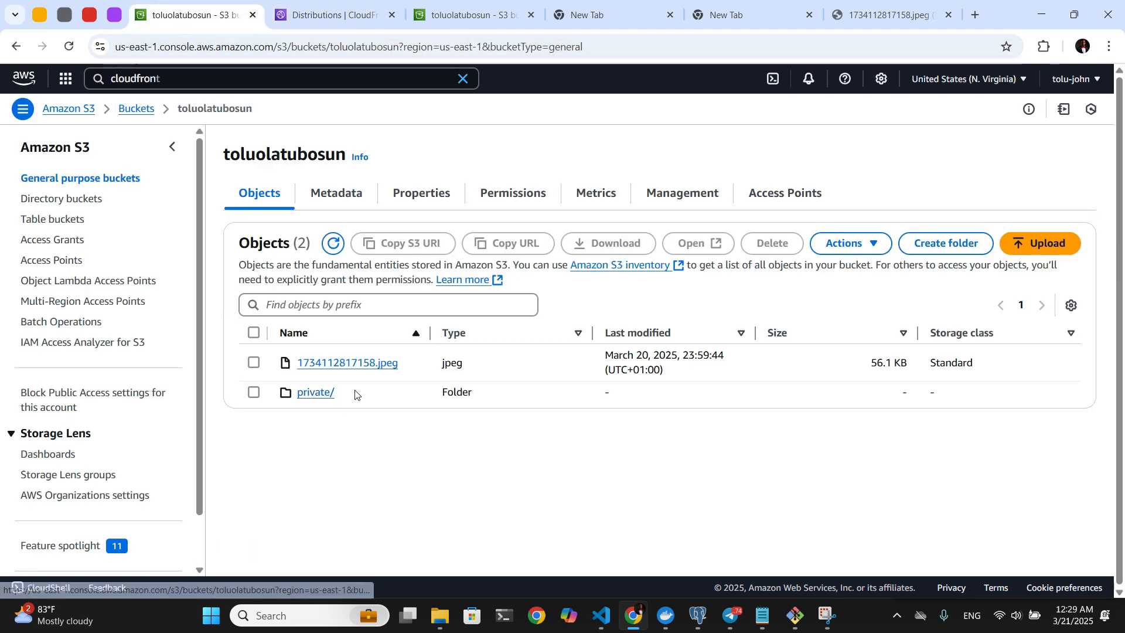
Re-enter /private/* as the new behavior's path pattern, matching the private folder's name in the S3 bucket.
drag(357, 394, 293, 396)
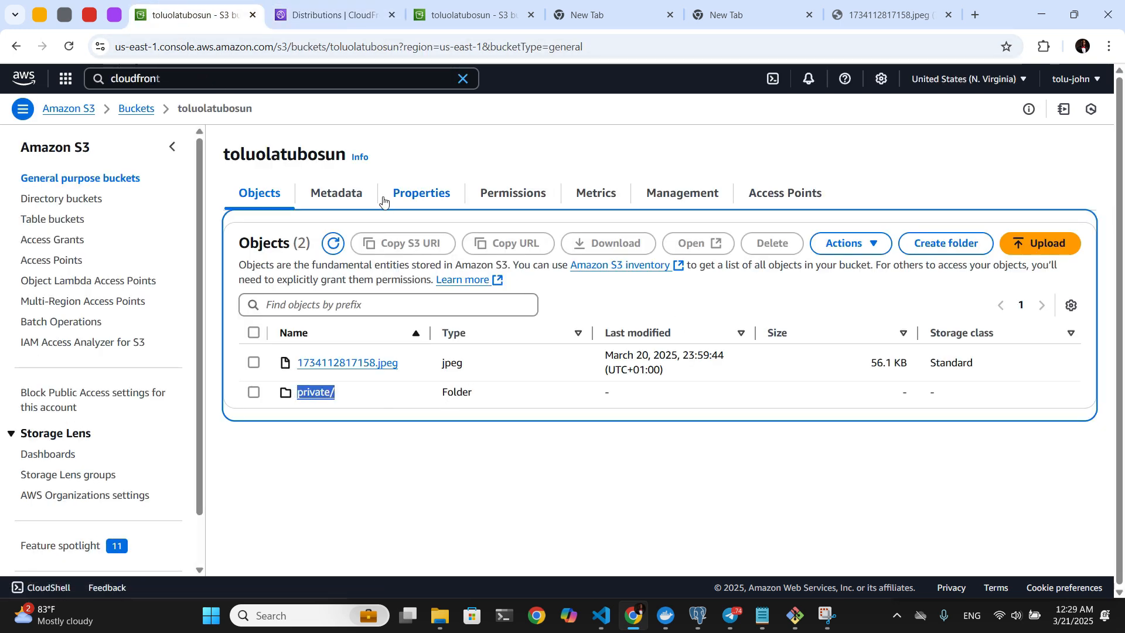
click(334, 15)
triple_click(208, 238)
key(ctrl+c)
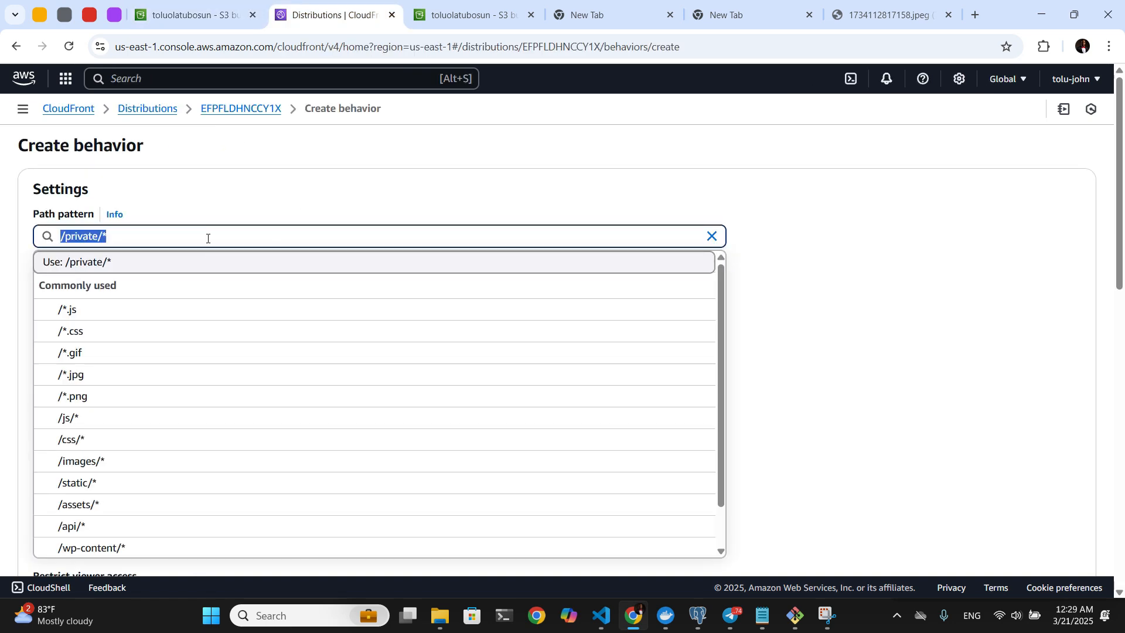
text(/)
key(BackSpace)
text(/)
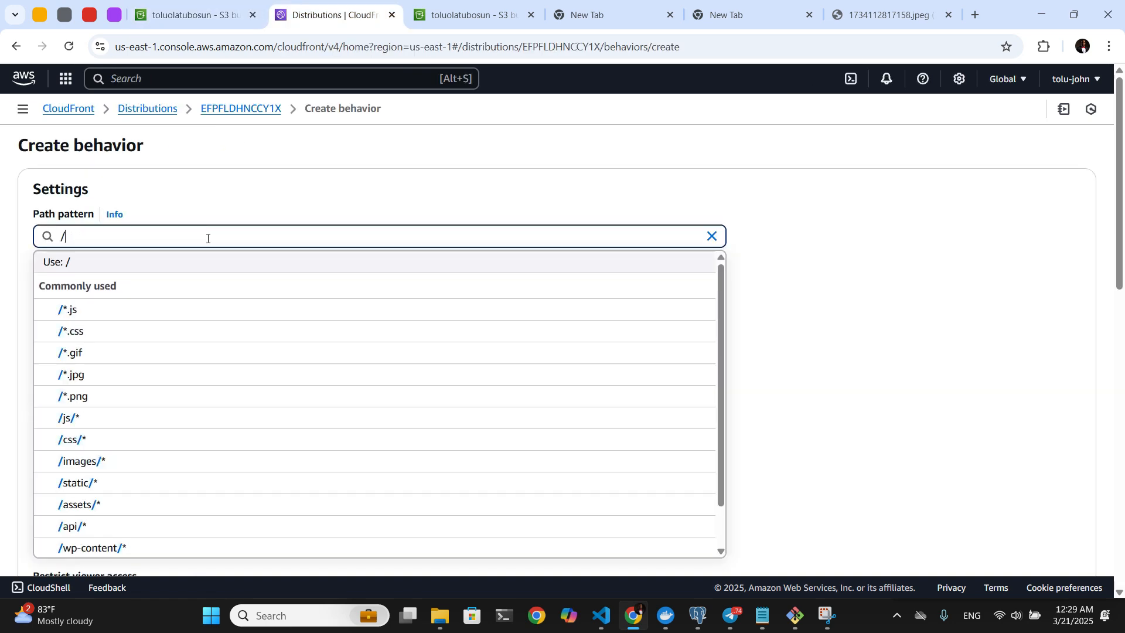
key(ctrl+v)
text(*)
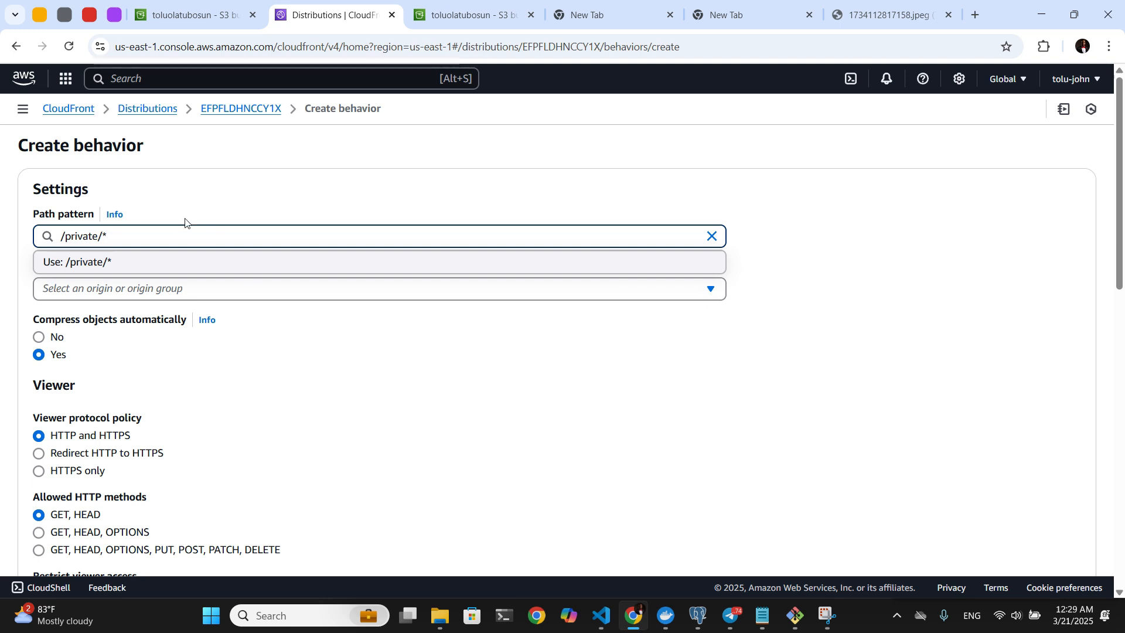
click(173, 262)
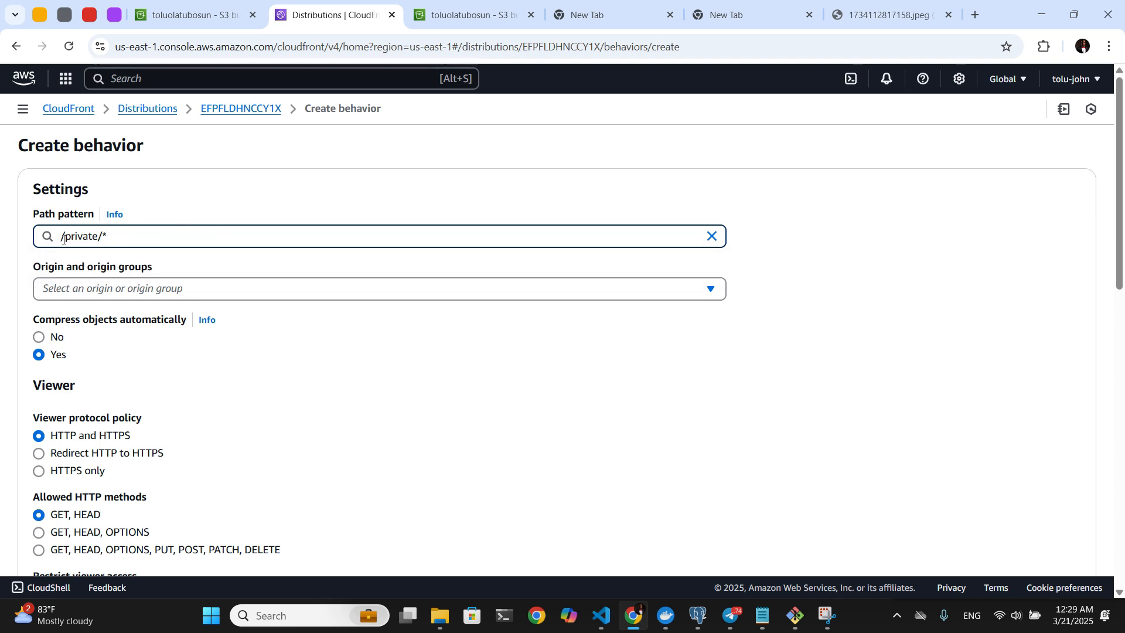
Compare the /private/* path pattern with the private folder in the S3 bucket and return to the behavior form.
drag(63, 239, 104, 237)
click(97, 235)
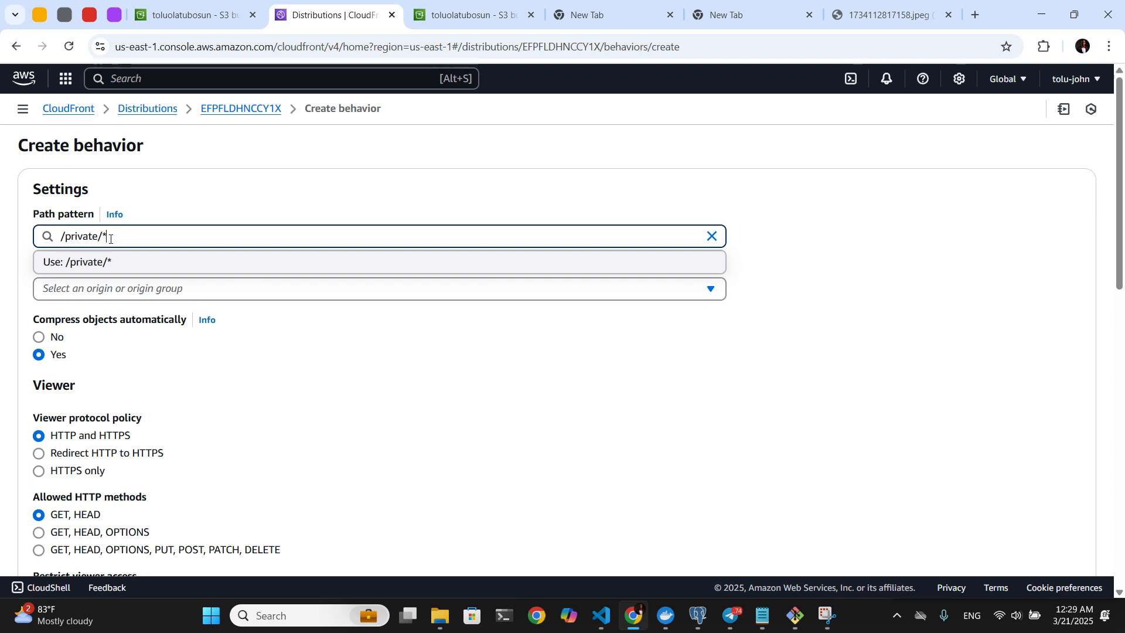
double_click(78, 237)
drag(61, 237, 100, 239)
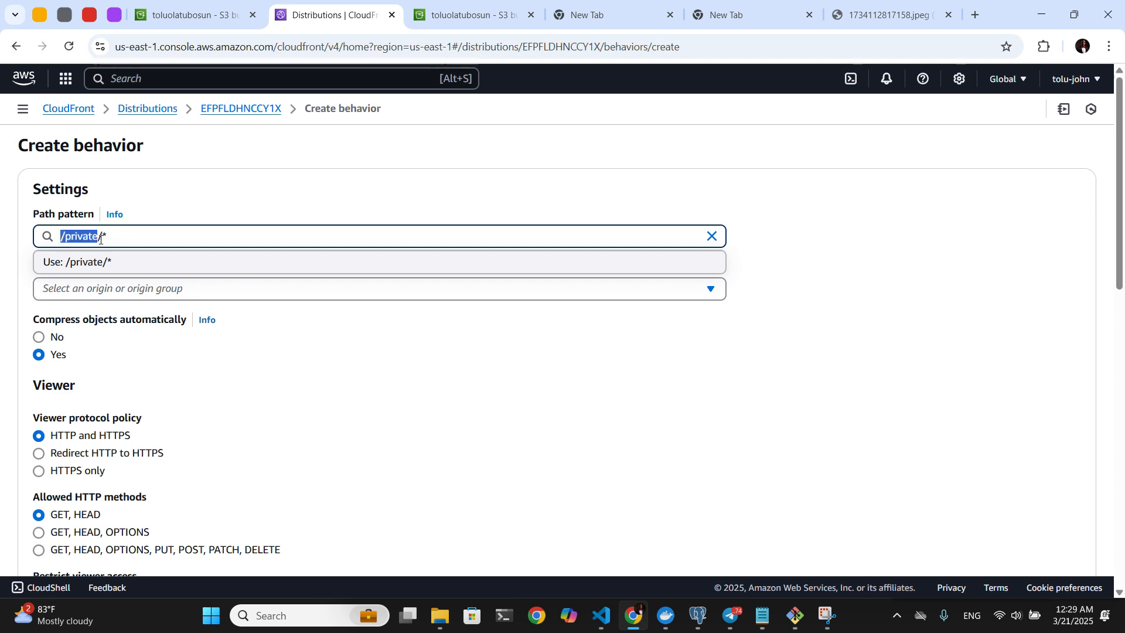
click(151, 217)
click(228, 13)
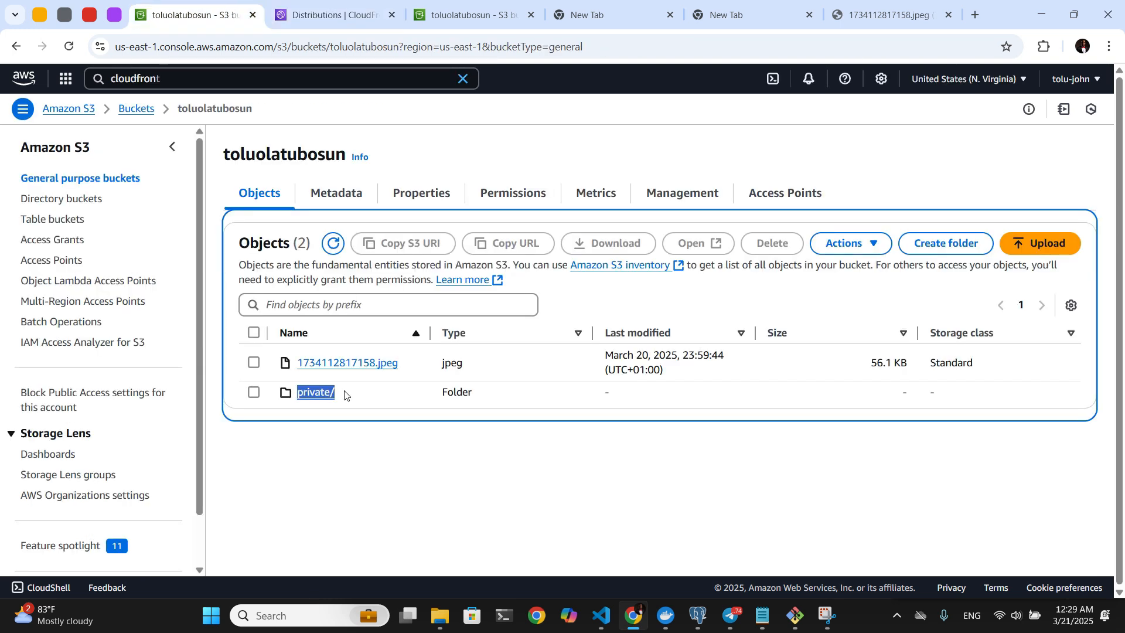
click(296, 24)
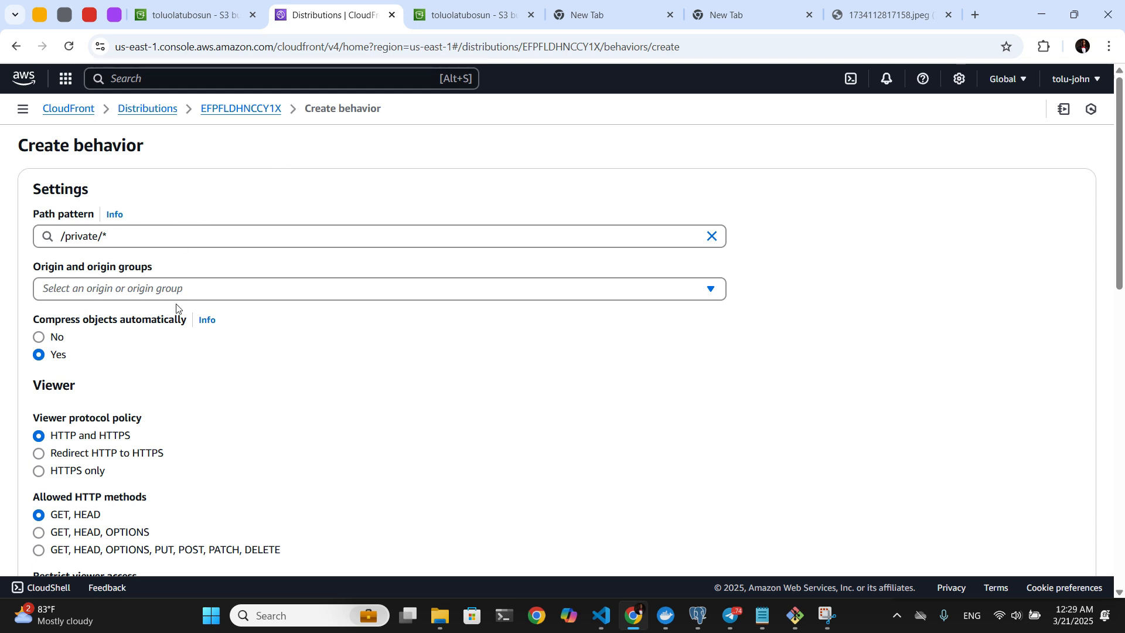
Set the allowed HTTP methods to GET, HEAD, OPTIONS and restrict viewer access using trusted key groups.
scroll(167, 357, down, 3)
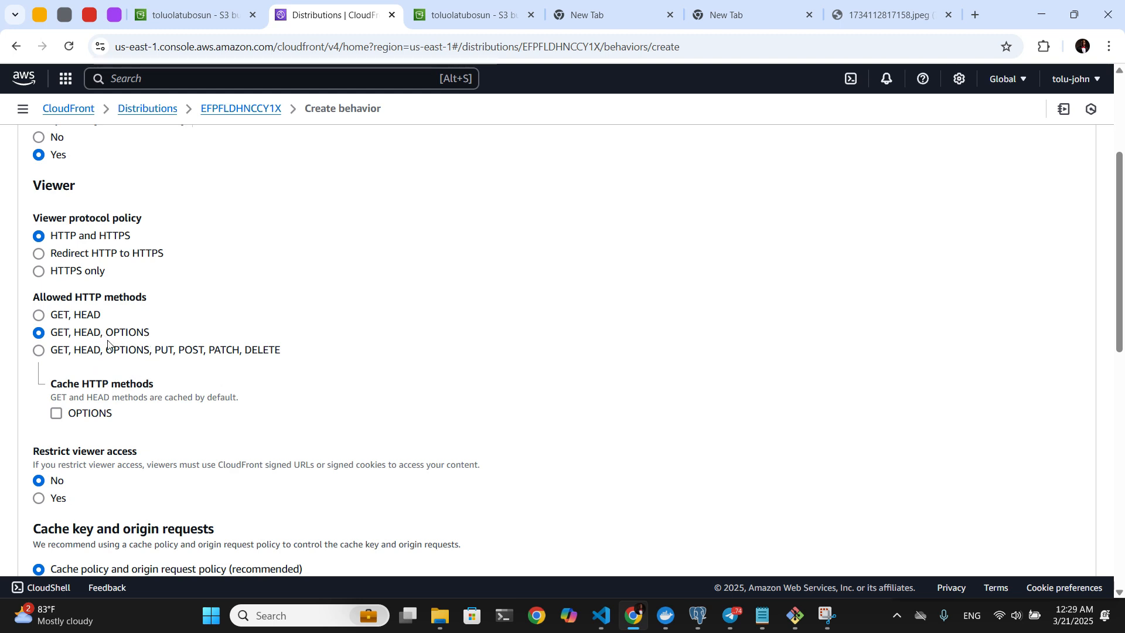
scroll(252, 350, down, 5)
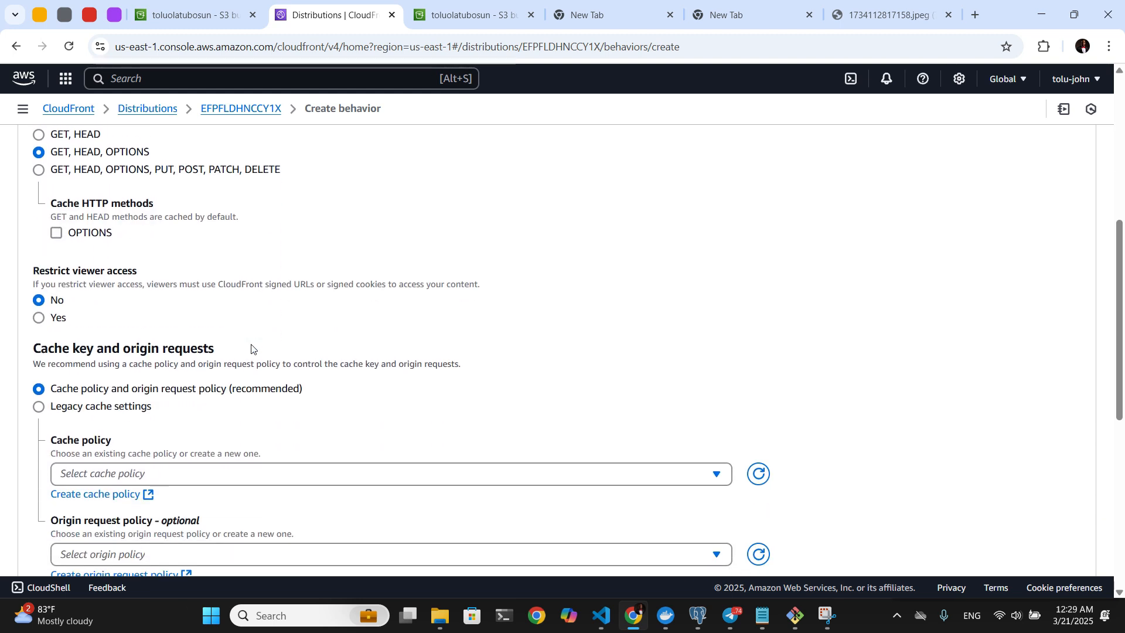
click(56, 243)
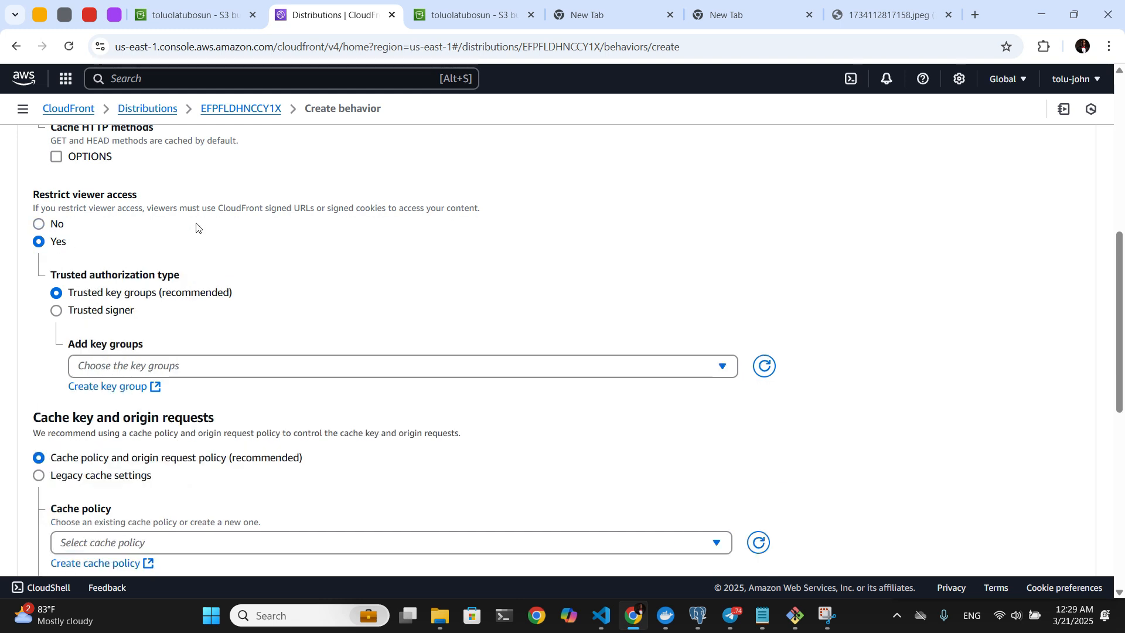
drag(174, 209, 457, 213)
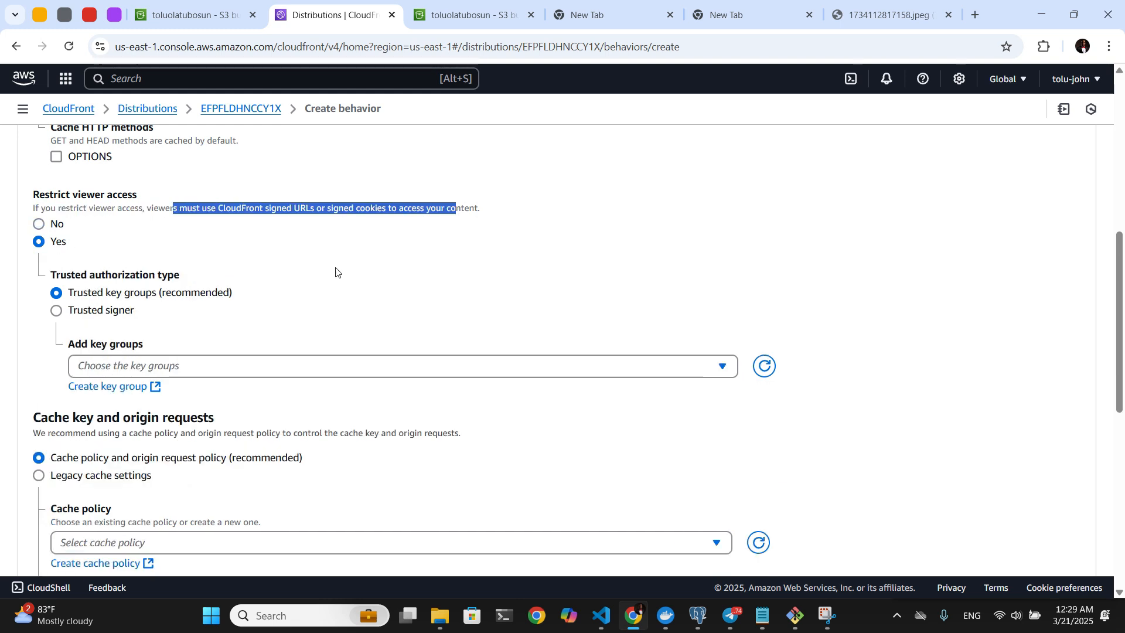
mouse_move(112, 292)
mouse_down()
mouse_move(277, 304)
mouse_move(90, 290)
mouse_up()
click(237, 288)
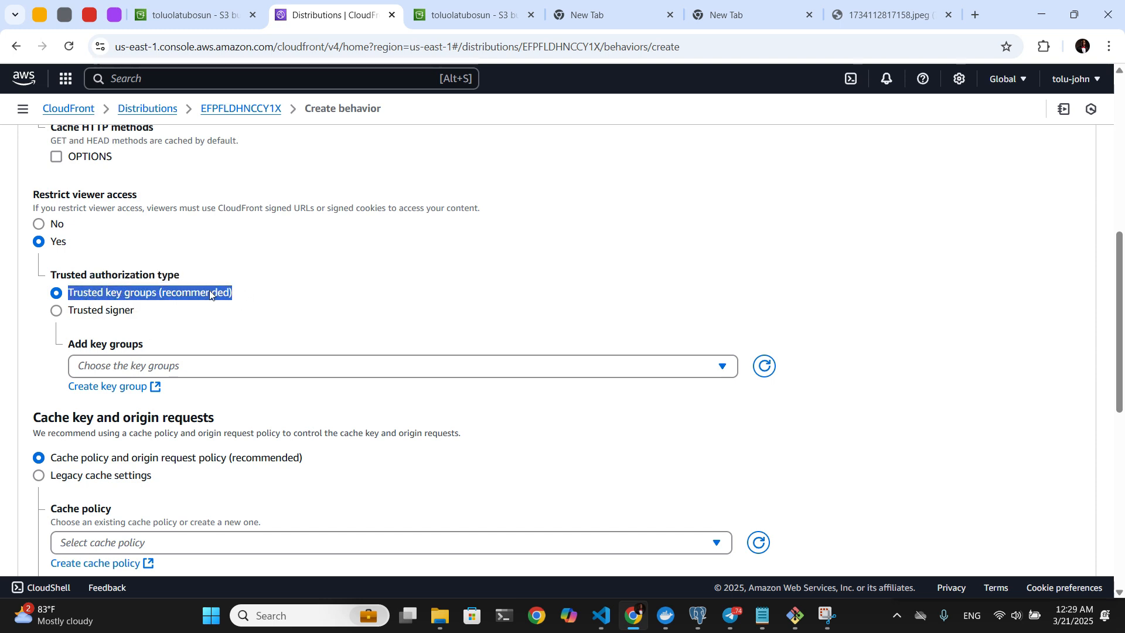
Add TheKeyGroup as the trusted key group for the new behavior.
click(215, 364)
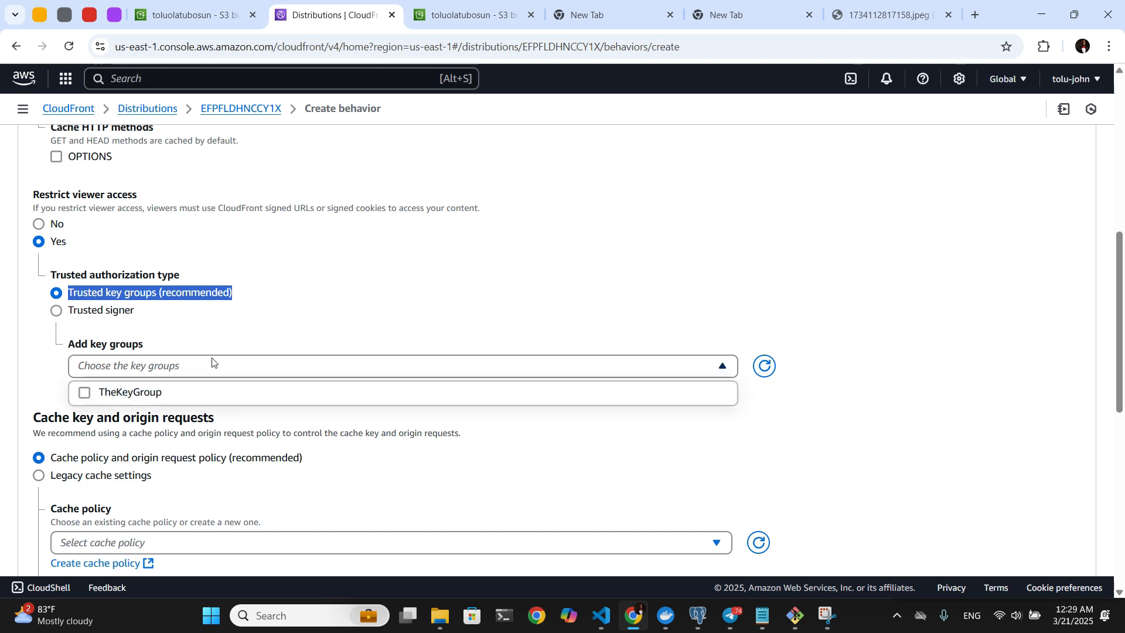
click(144, 391)
click(237, 438)
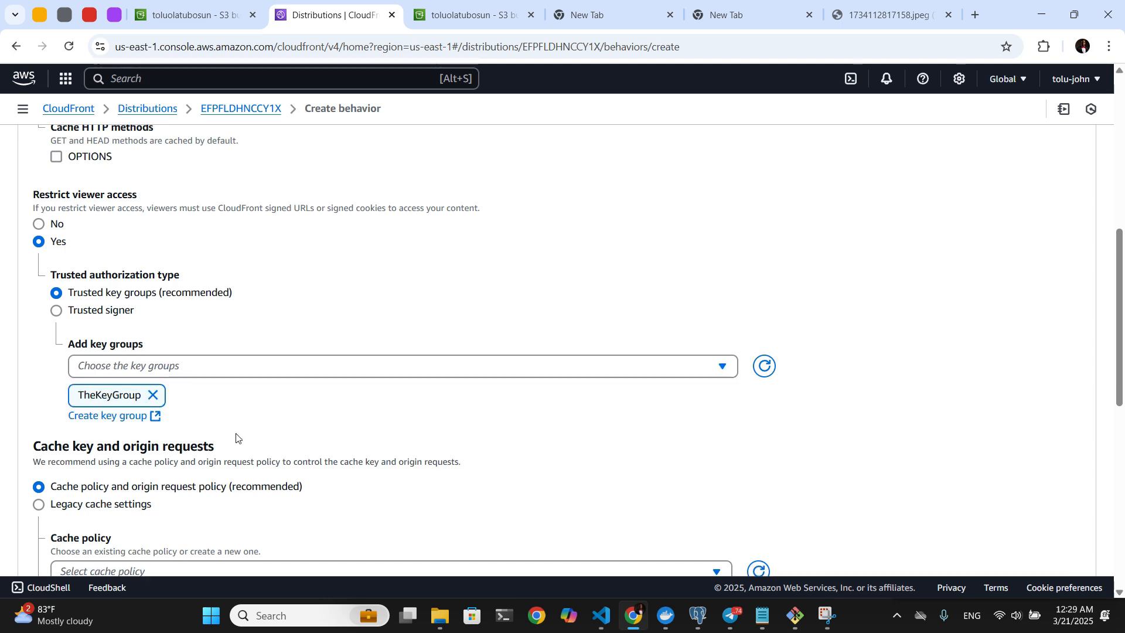
Set the new behavior's cache policy to the managed CachingOptimized policy.
scroll(236, 438, down, 4)
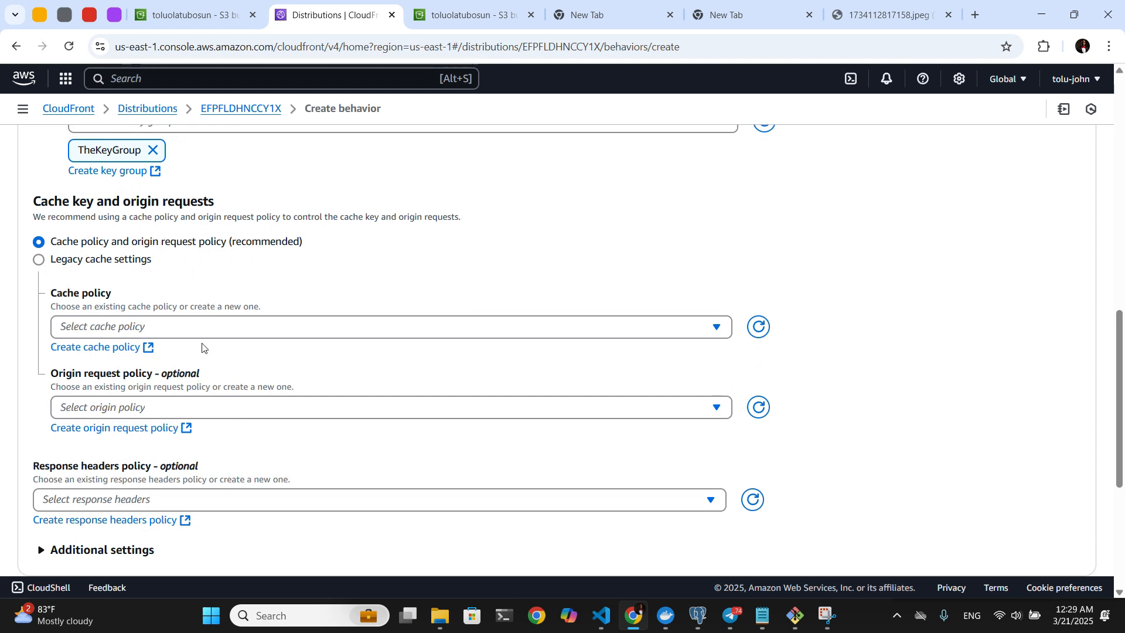
click(202, 329)
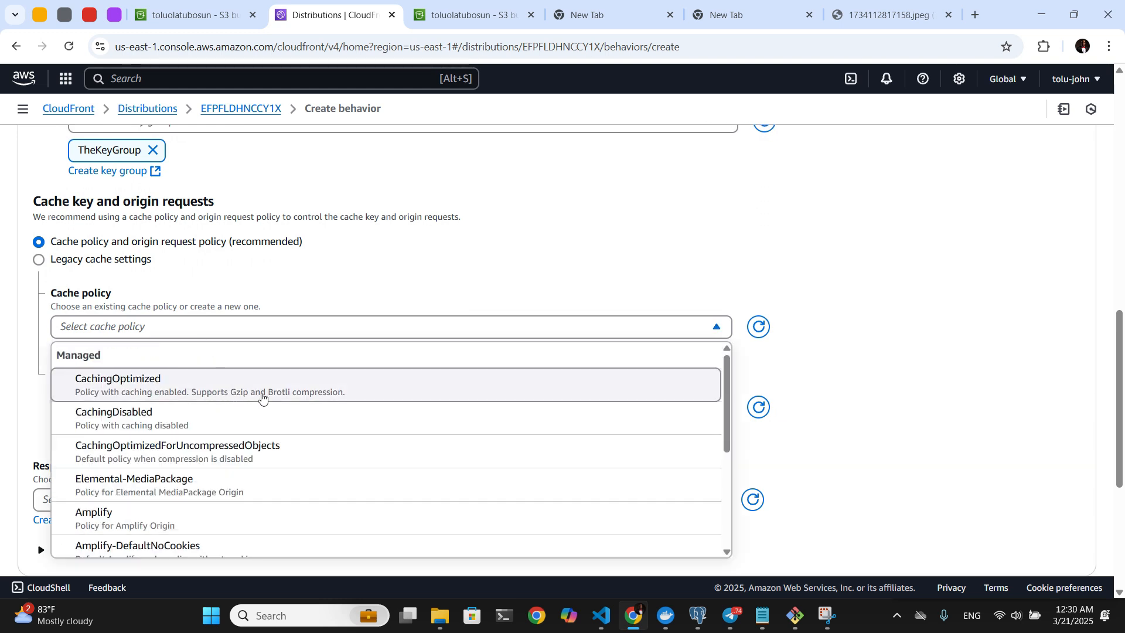
scroll(263, 448, down, 4)
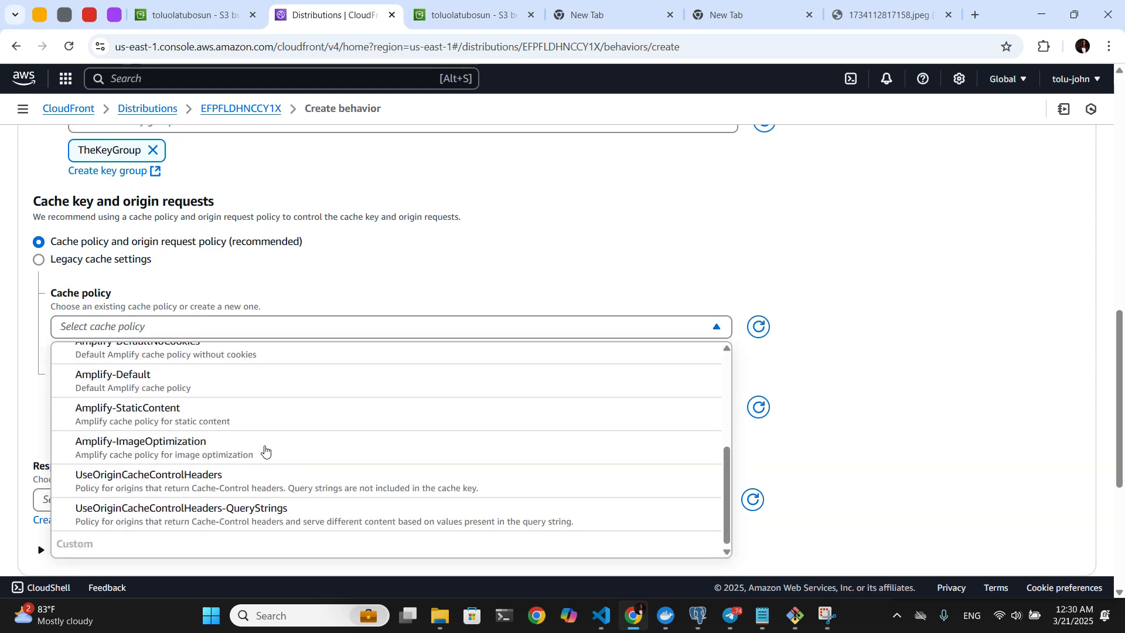
scroll(263, 448, up, 4)
click(212, 383)
click(213, 346)
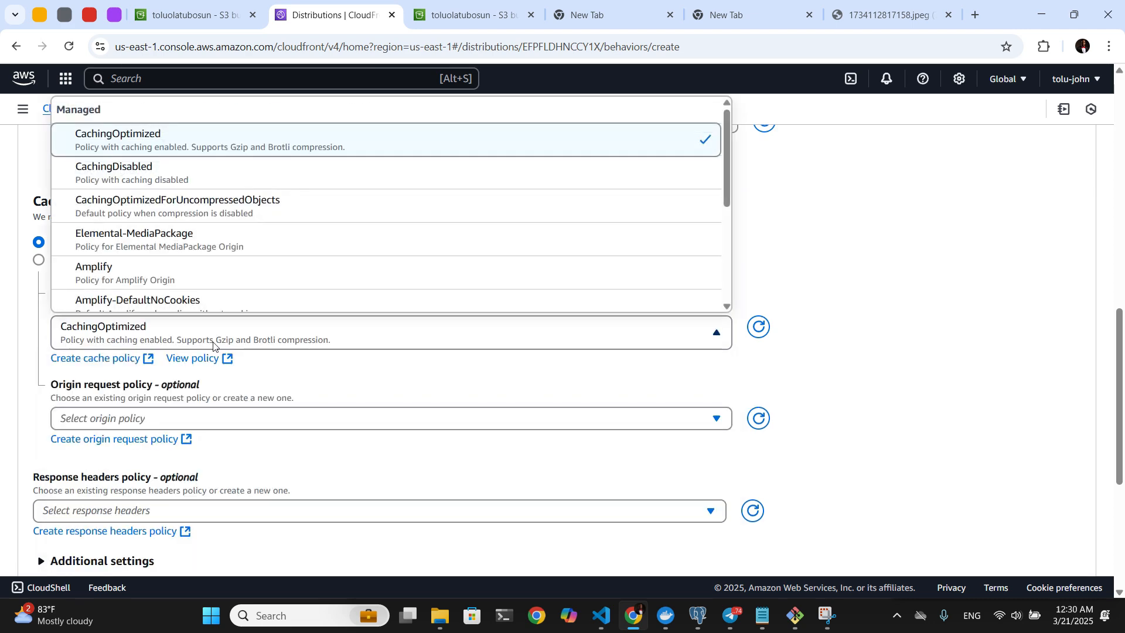
click(814, 243)
Select the S3 bucket in us-east-1 as the behavior's origin and allow the GET, HEAD, OPTIONS methods.
scroll(815, 243, up, 1)
scroll(815, 243, up, 15)
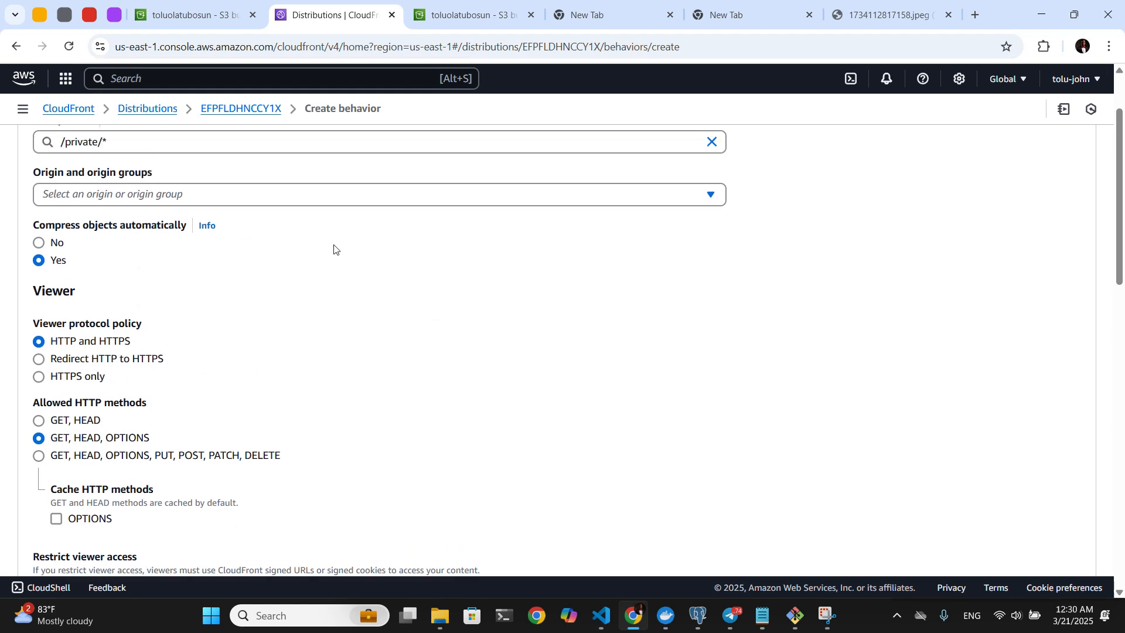
click(186, 289)
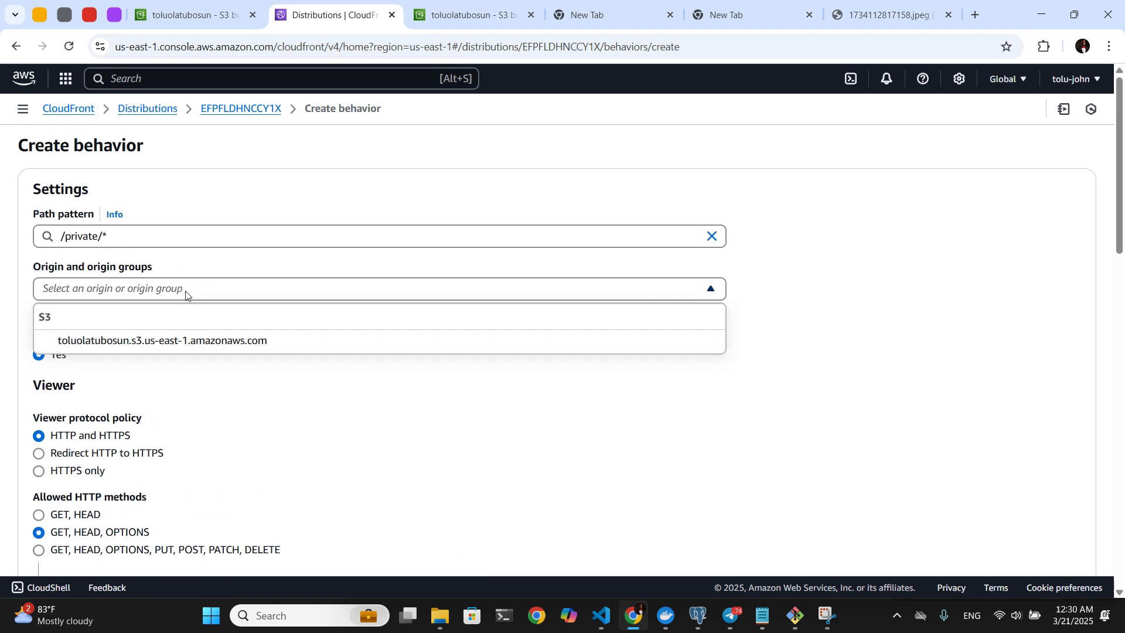
click(186, 343)
scroll(304, 386, down, 4)
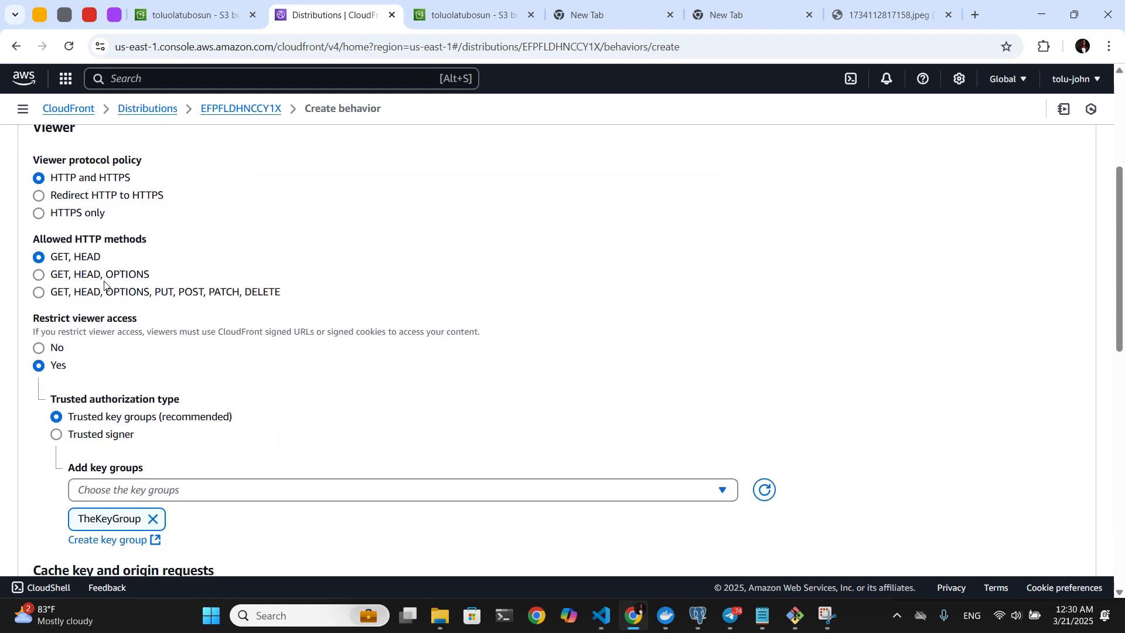
click(106, 274)
Set the behavior's response headers policy to the managed CORS-With-Preflight policy.
scroll(236, 318, down, 7)
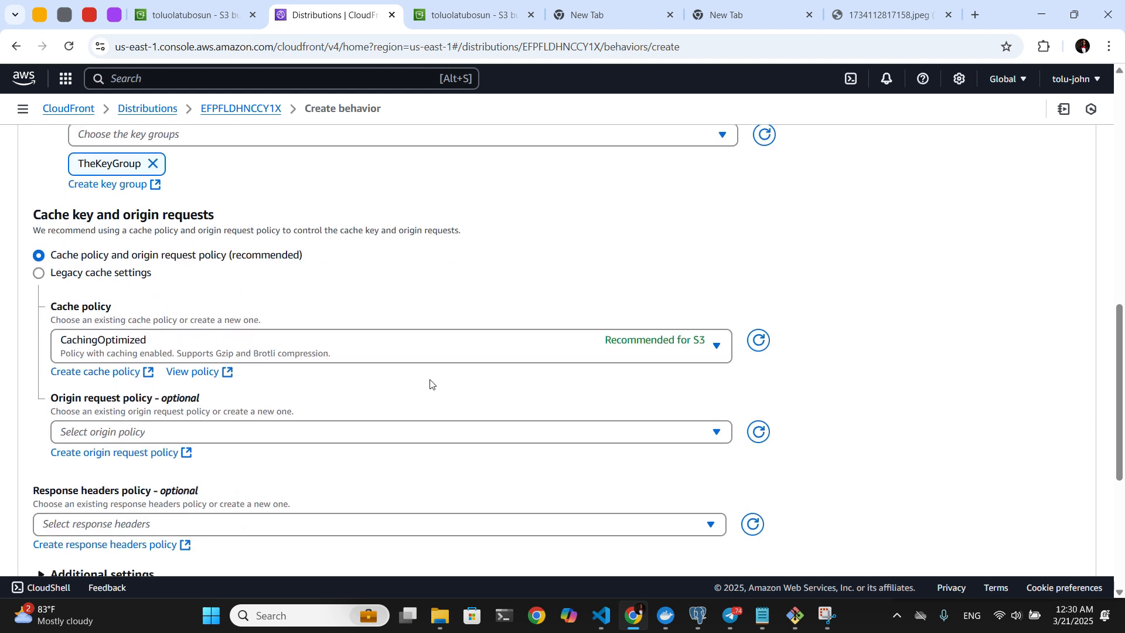
scroll(360, 395, down, 3)
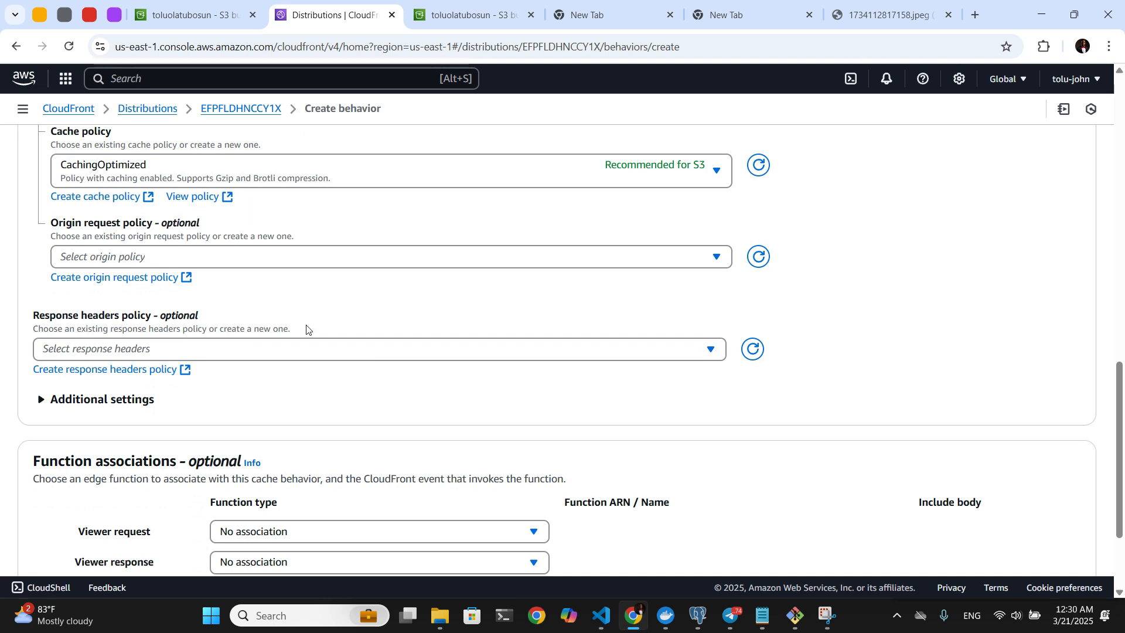
click(304, 349)
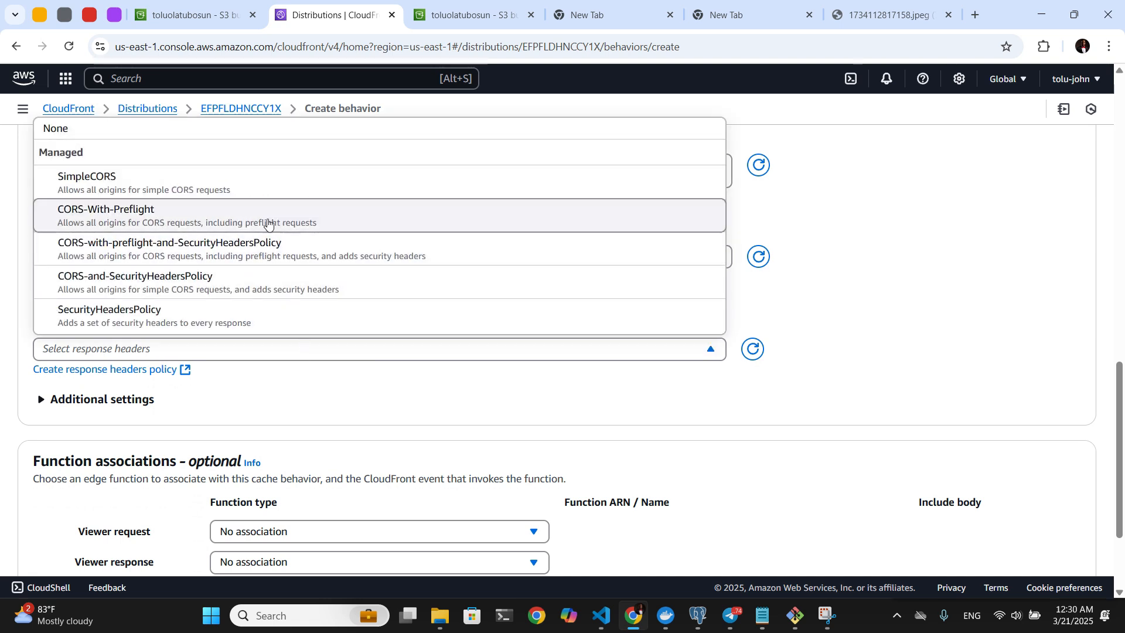
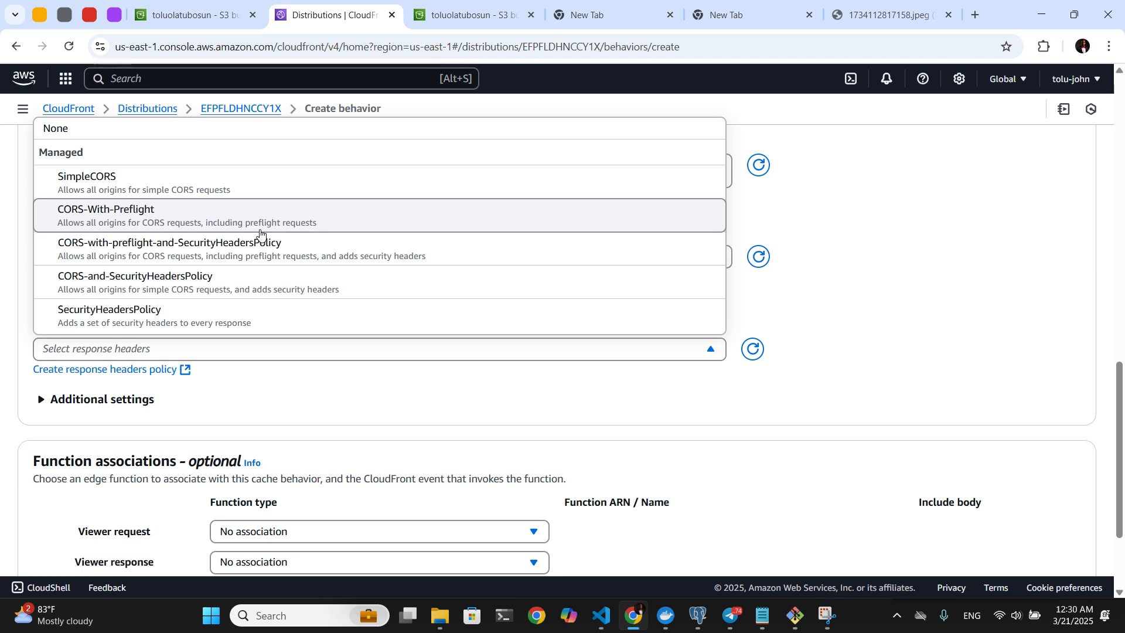
click(260, 230)
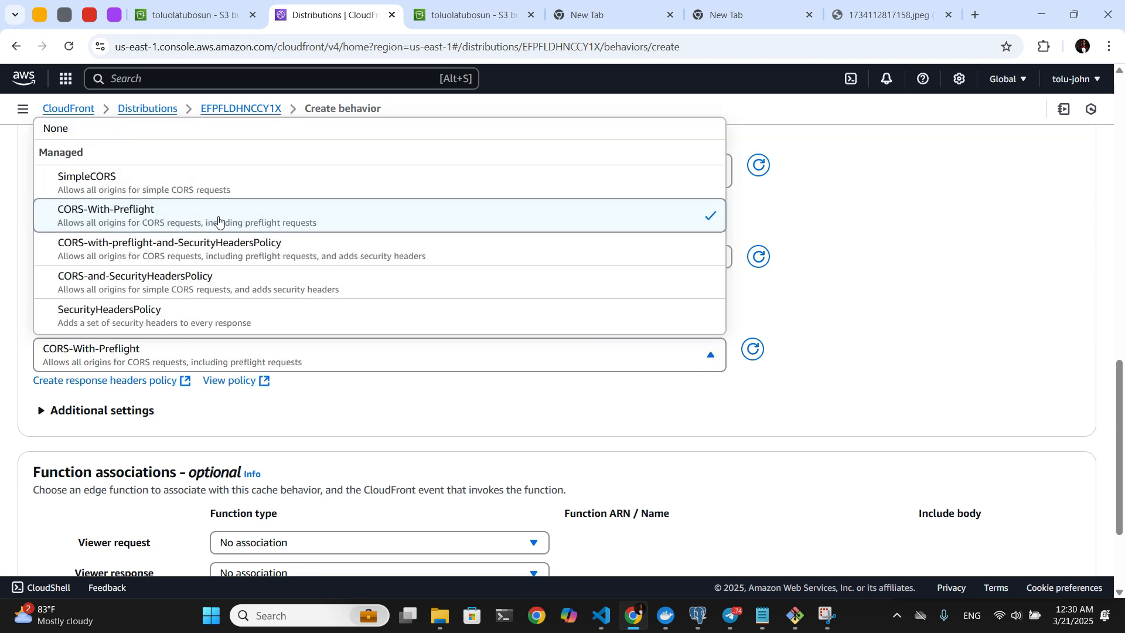
click(240, 228)
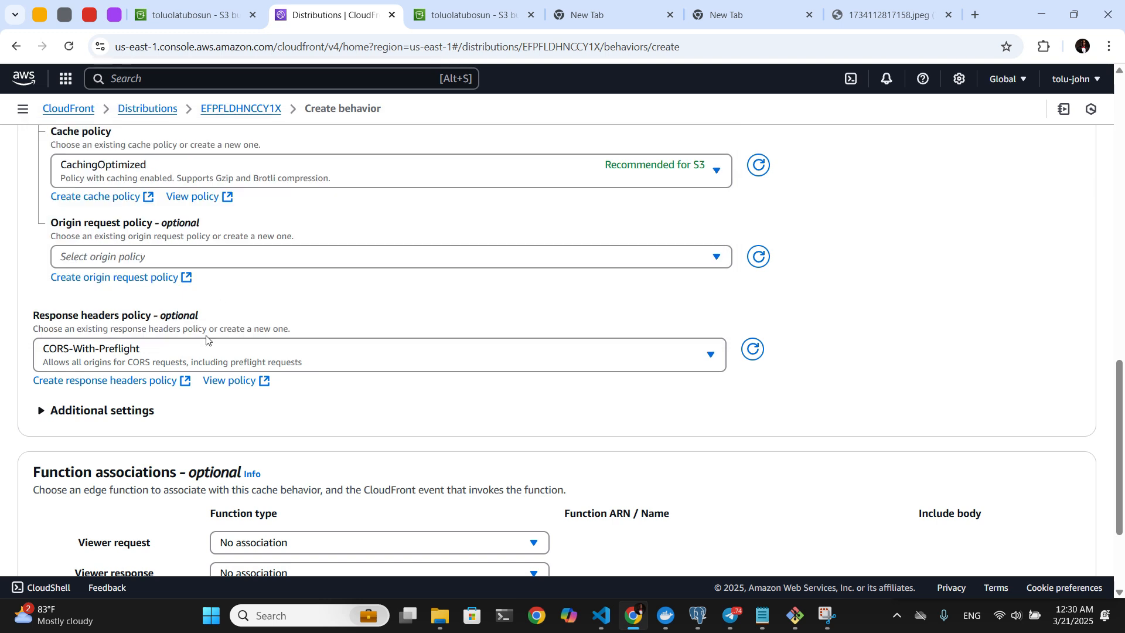
Review the CORS-With-Preflight policy's cross-origin settings, then look over the new behavior's settings again.
click(232, 382)
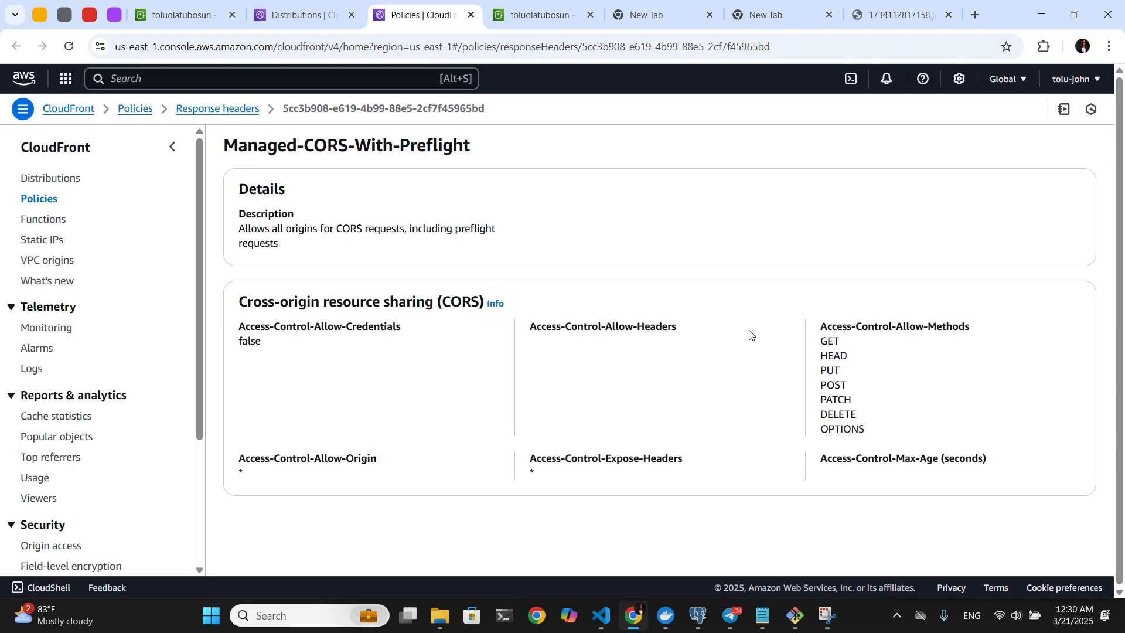
drag(272, 469, 363, 356)
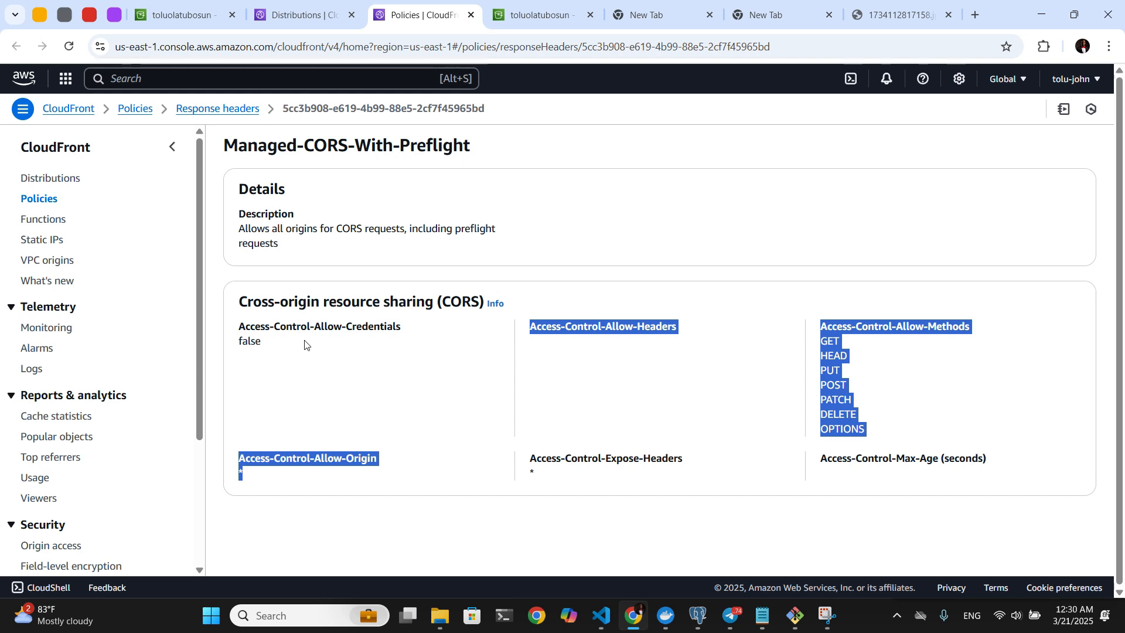
double_click(369, 394)
click(387, 393)
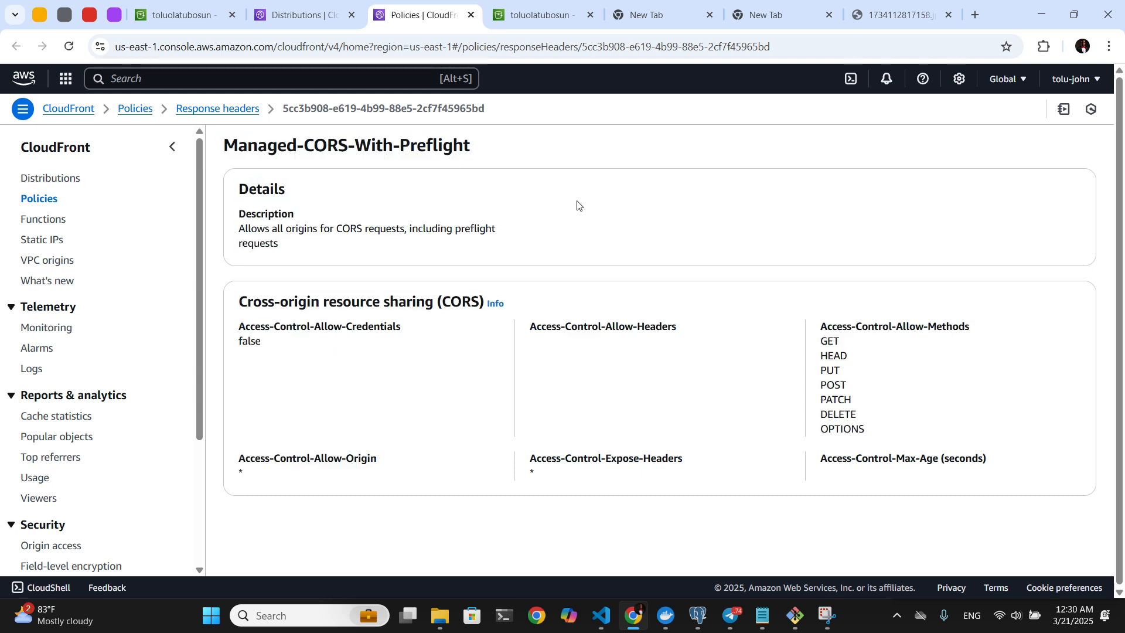
click(324, 17)
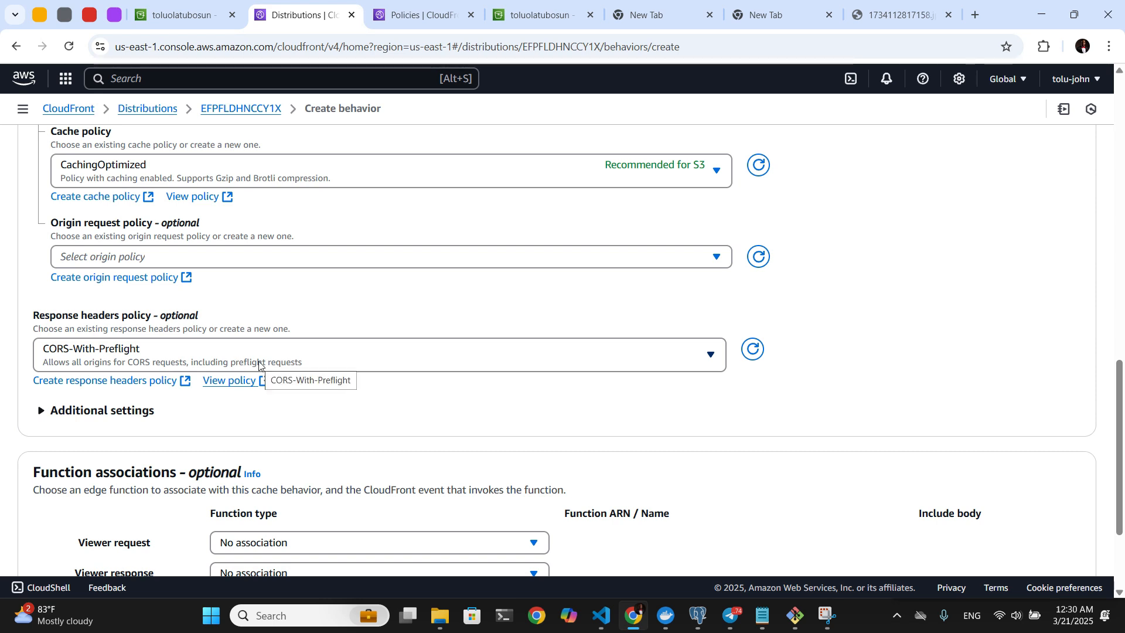
scroll(283, 313, up, 10)
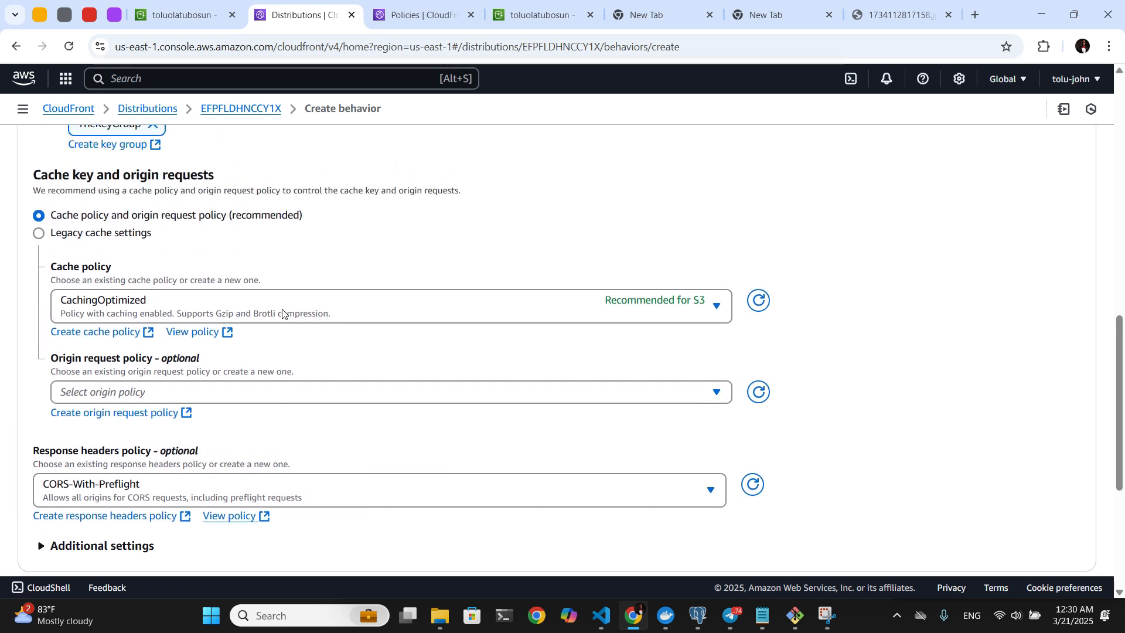
scroll(283, 313, up, 3)
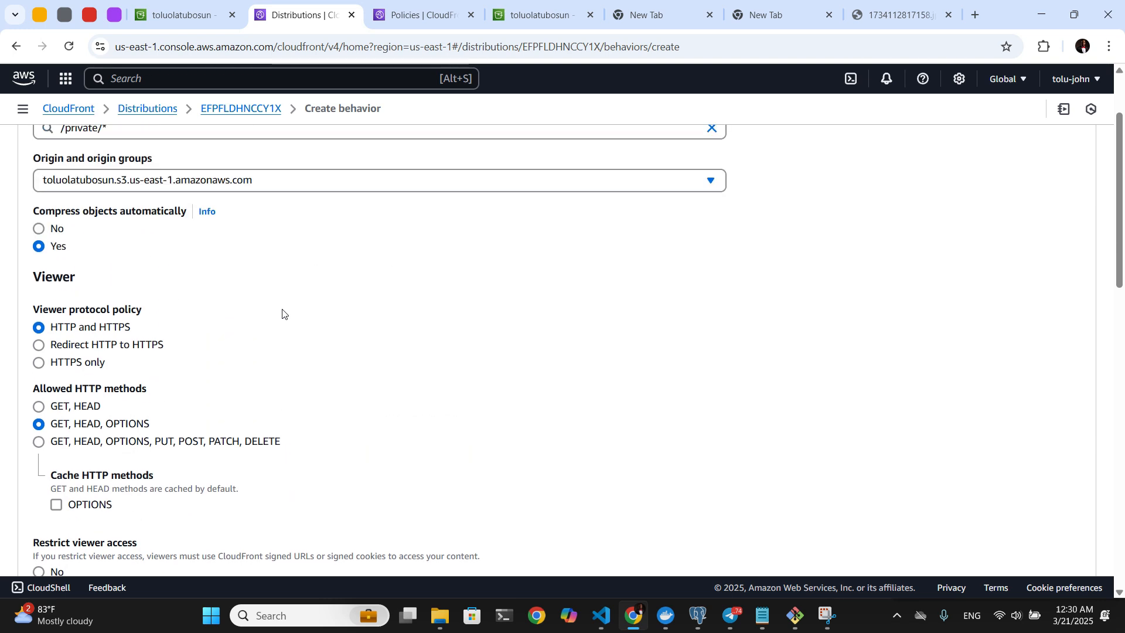
Check the viewer access, cache and response headers settings for /private/*, and create the behavior.
scroll(282, 314, down, 2)
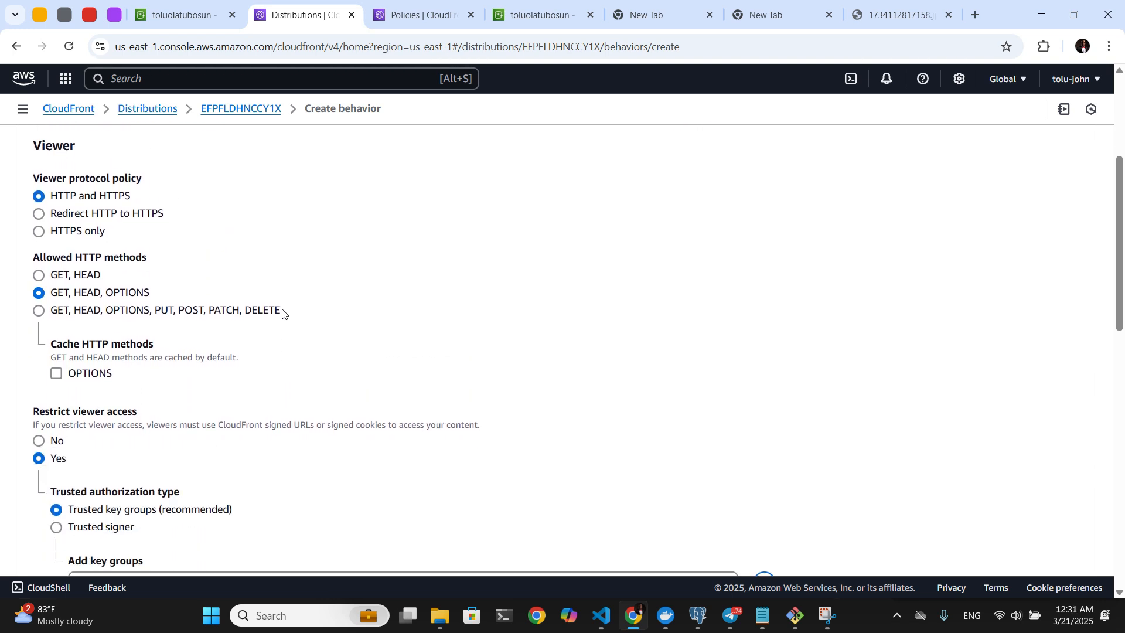
scroll(282, 313, down, 2)
scroll(283, 314, up, 3)
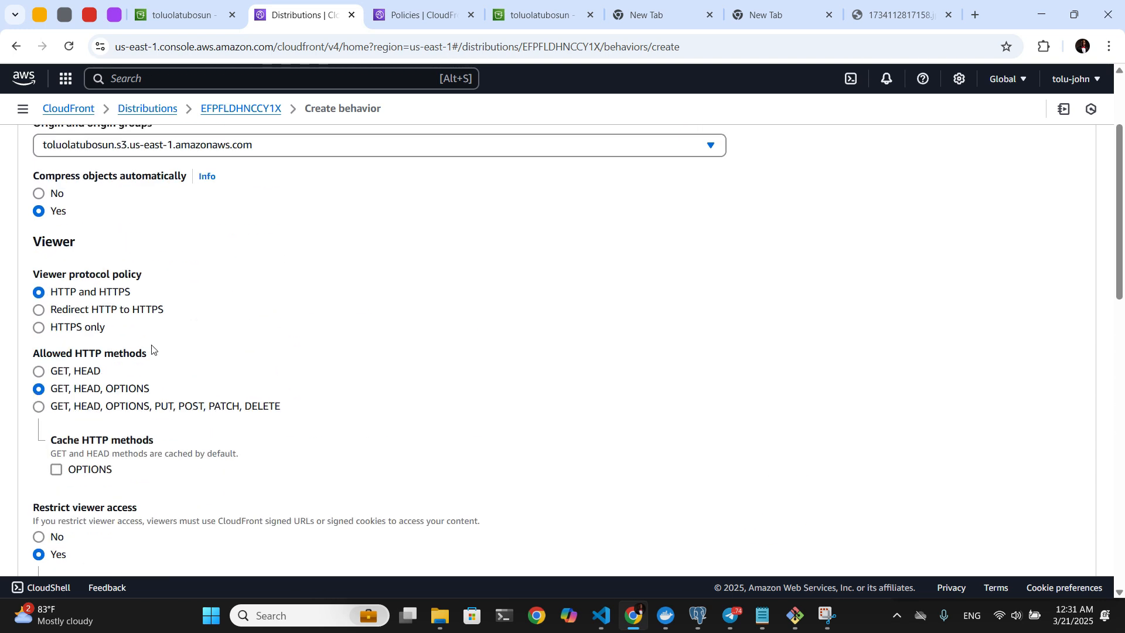
scroll(181, 386, down, 3)
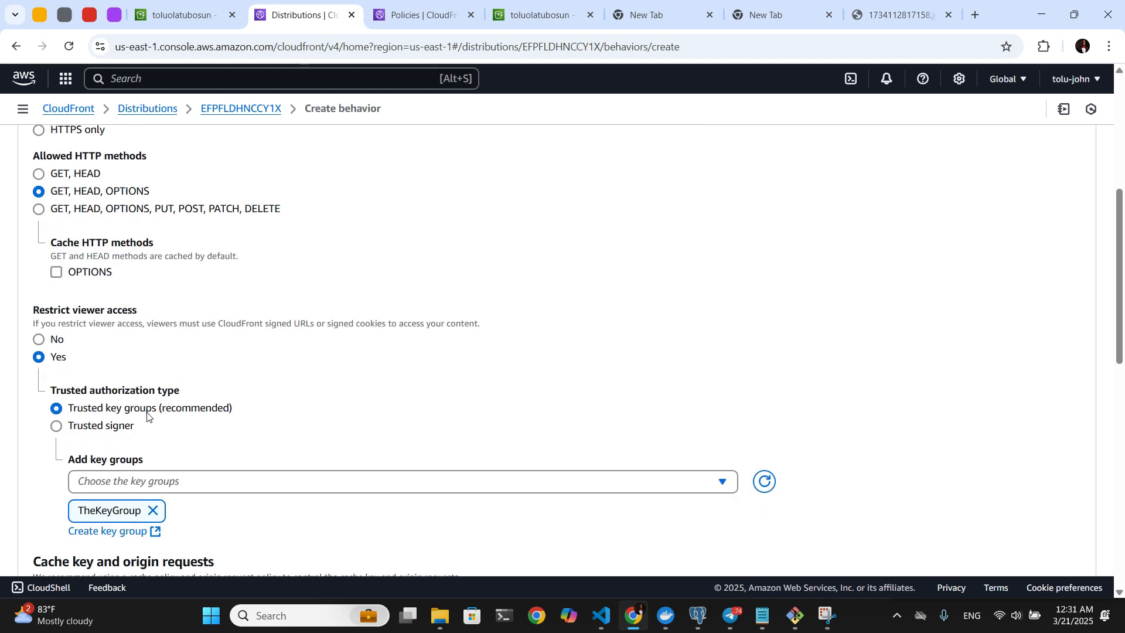
scroll(147, 416, down, 1)
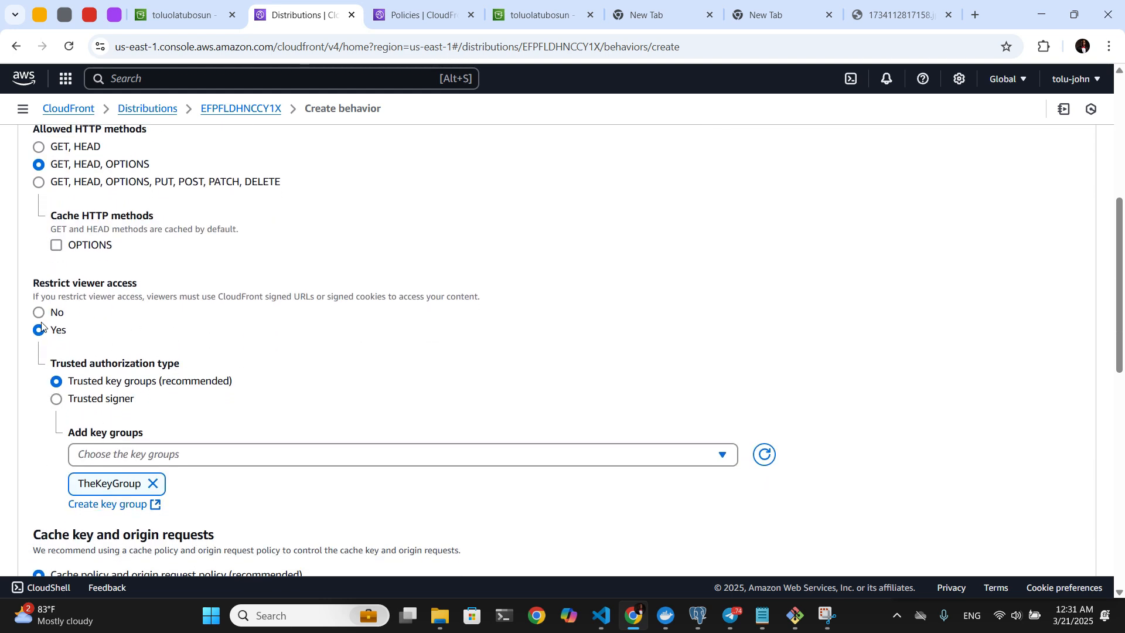
scroll(209, 433, down, 10)
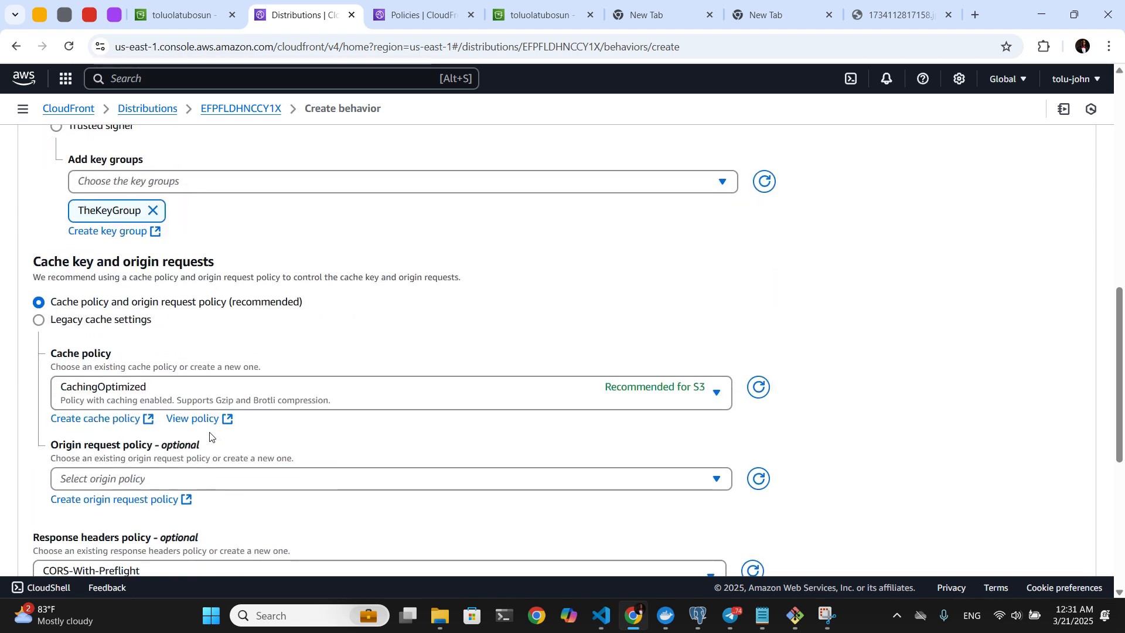
scroll(209, 436, down, 1)
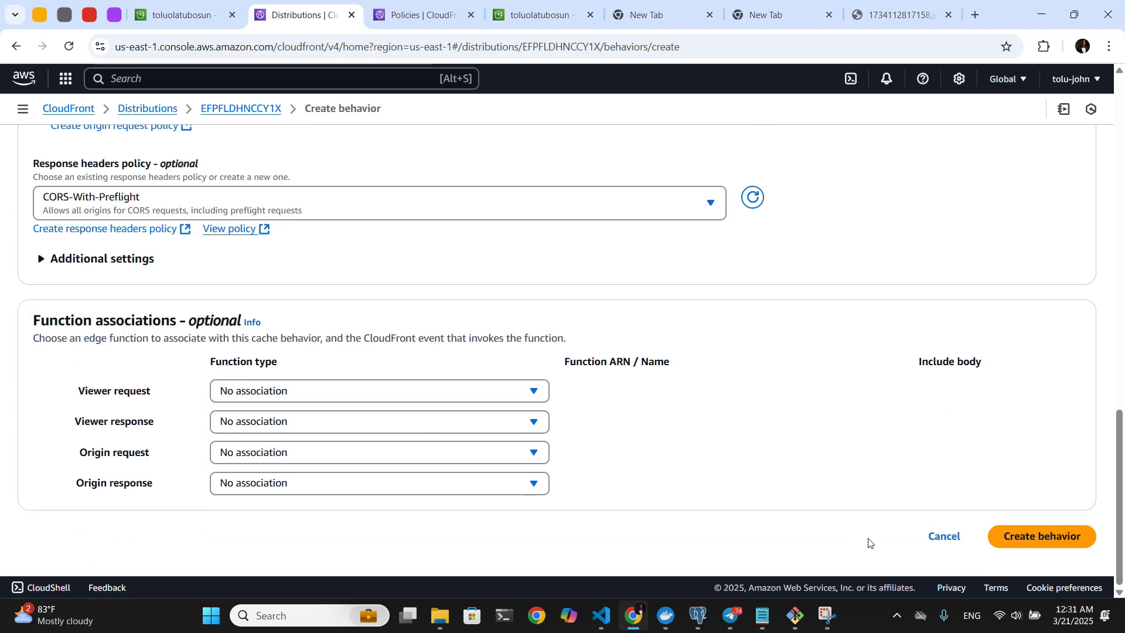
click(1033, 535)
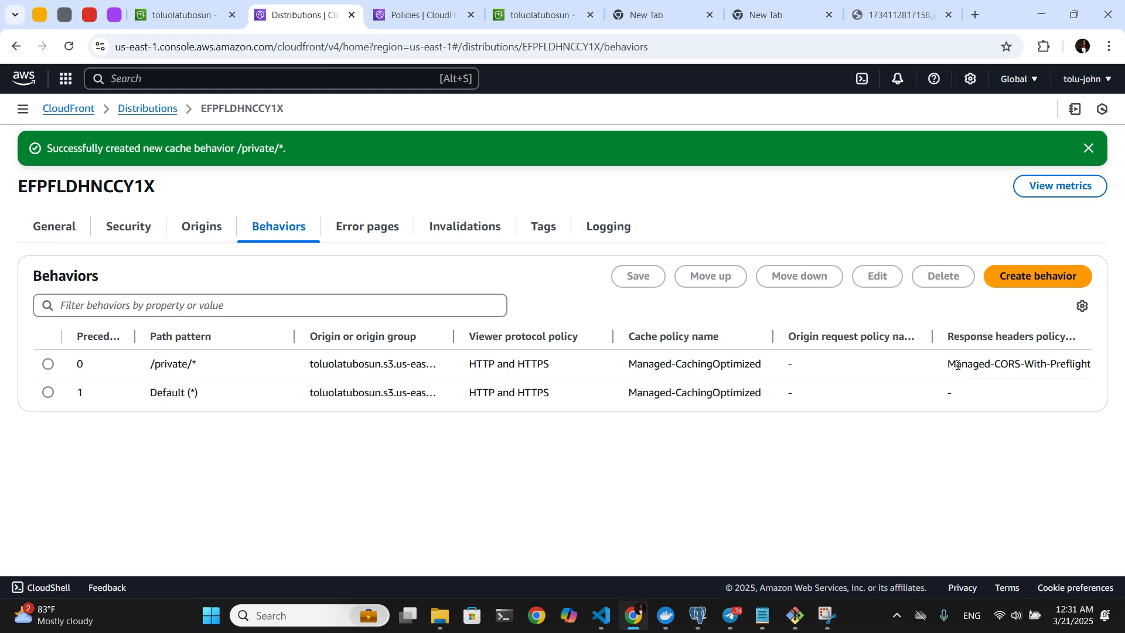
Open the private PNG image through its CloudFront address and reload it to test the access restriction.
click(896, 15)
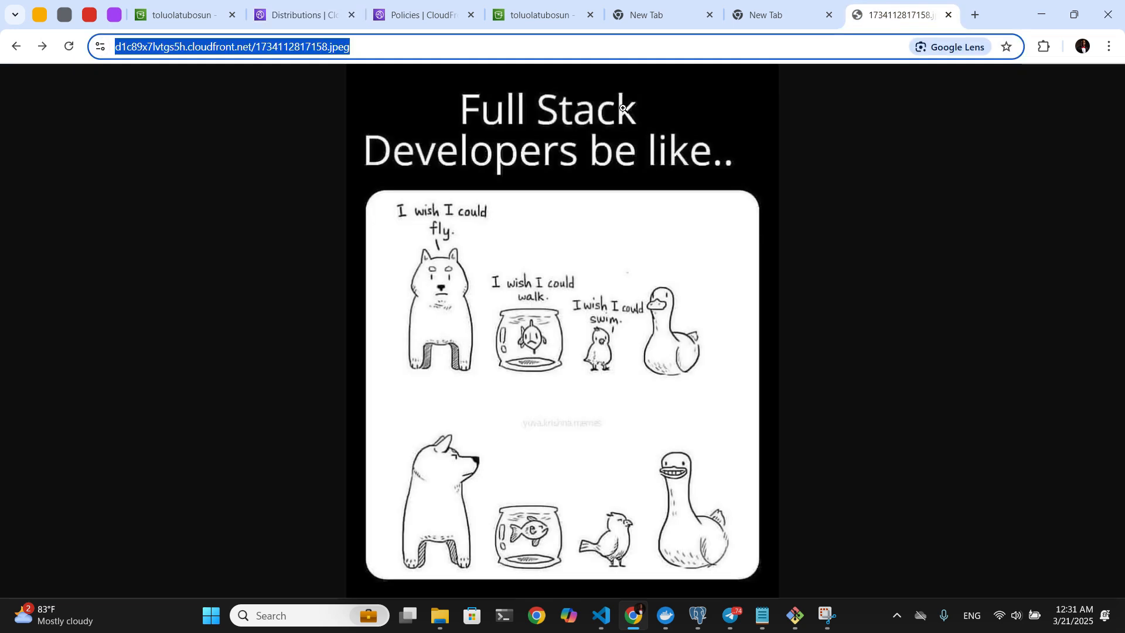
click(42, 47)
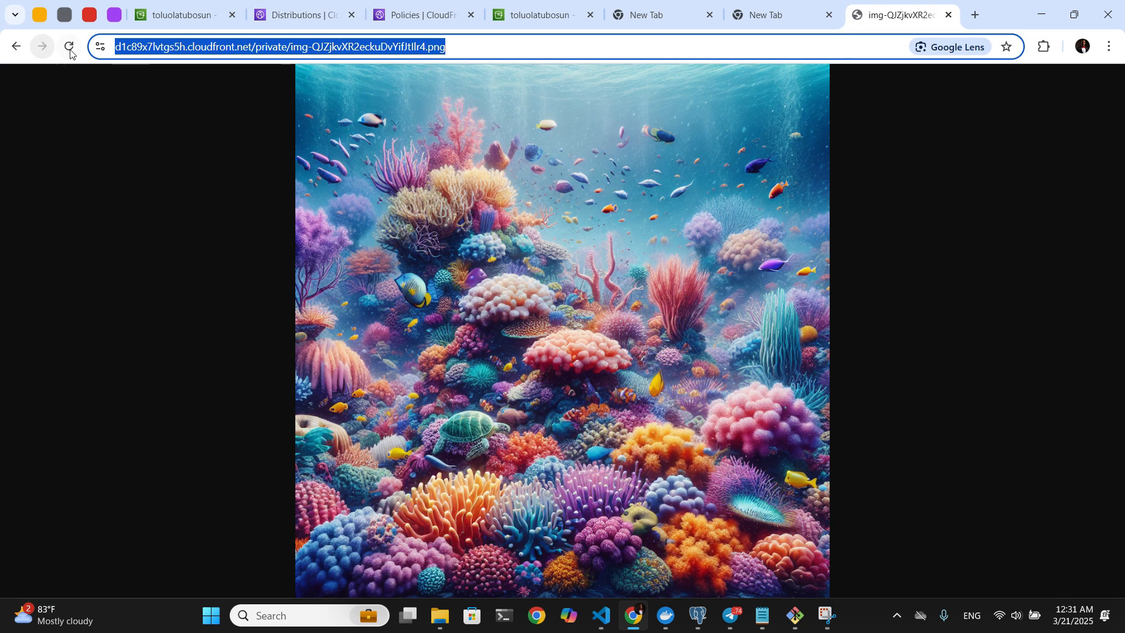
click(70, 47)
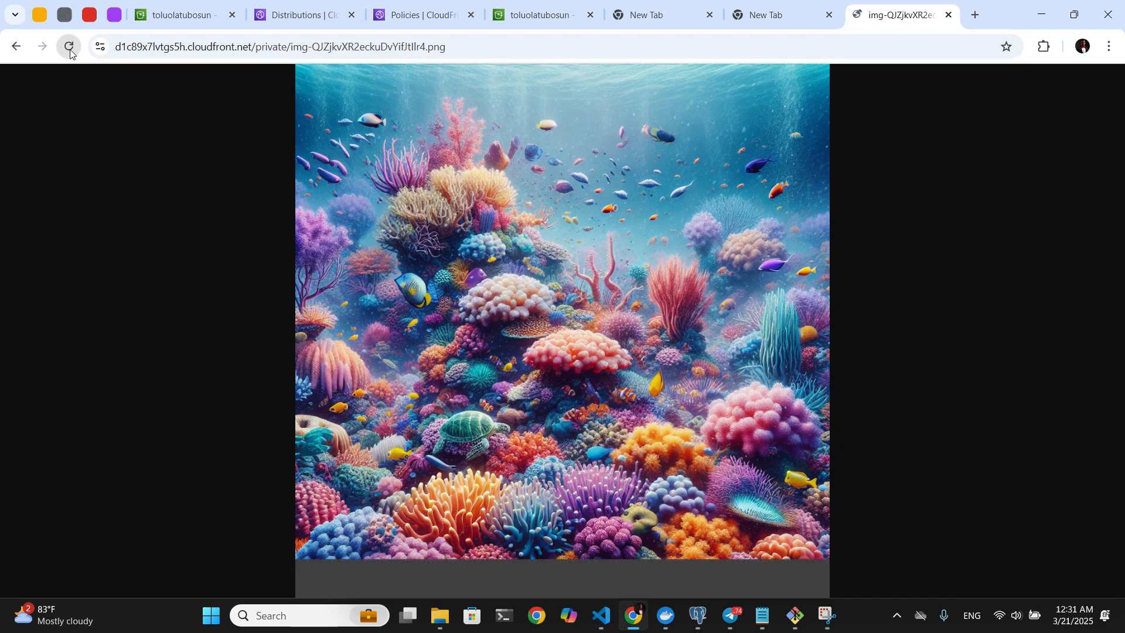
Check the distribution's deployment status in its general details.
click(274, 13)
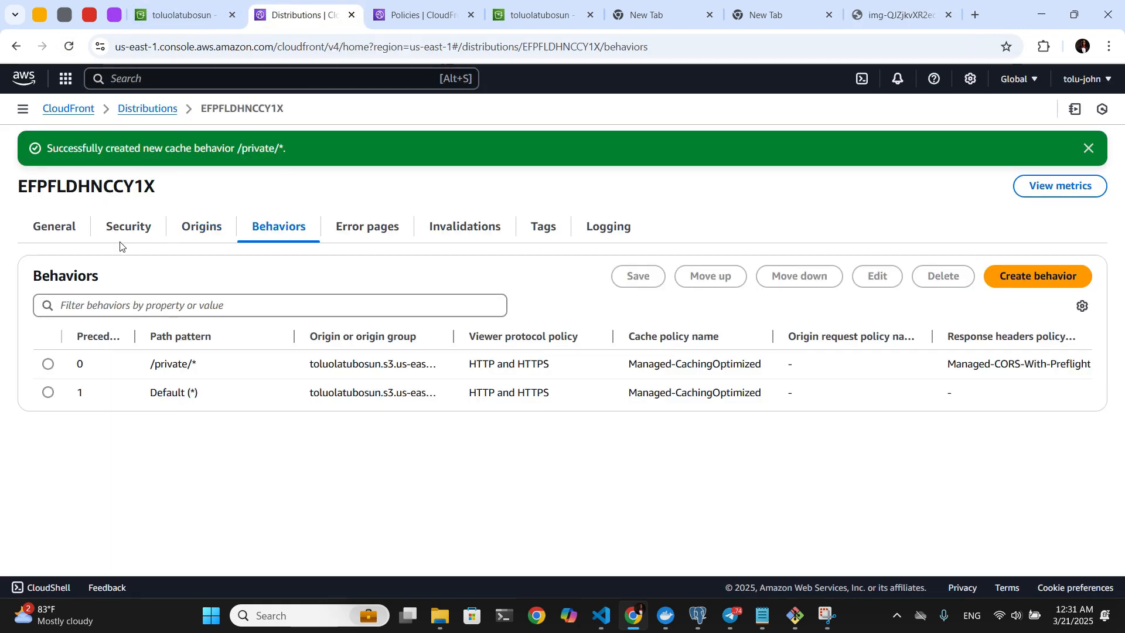
click(75, 237)
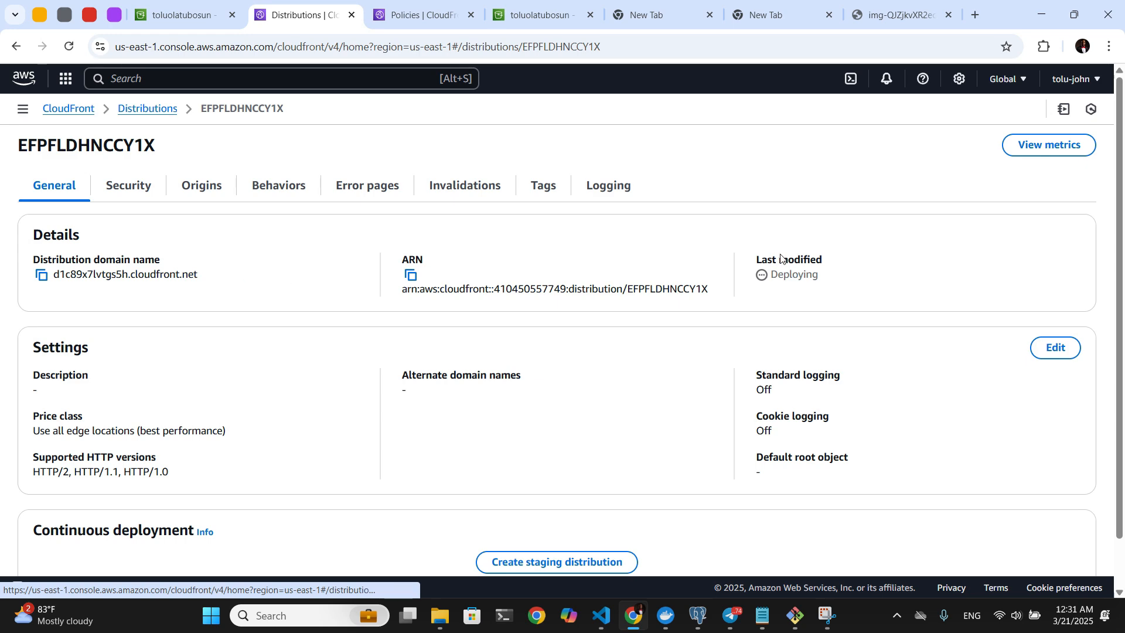
drag(772, 275, 820, 283)
Reload the private image's CloudFront address again and read the response for unsigned access.
click(902, 15)
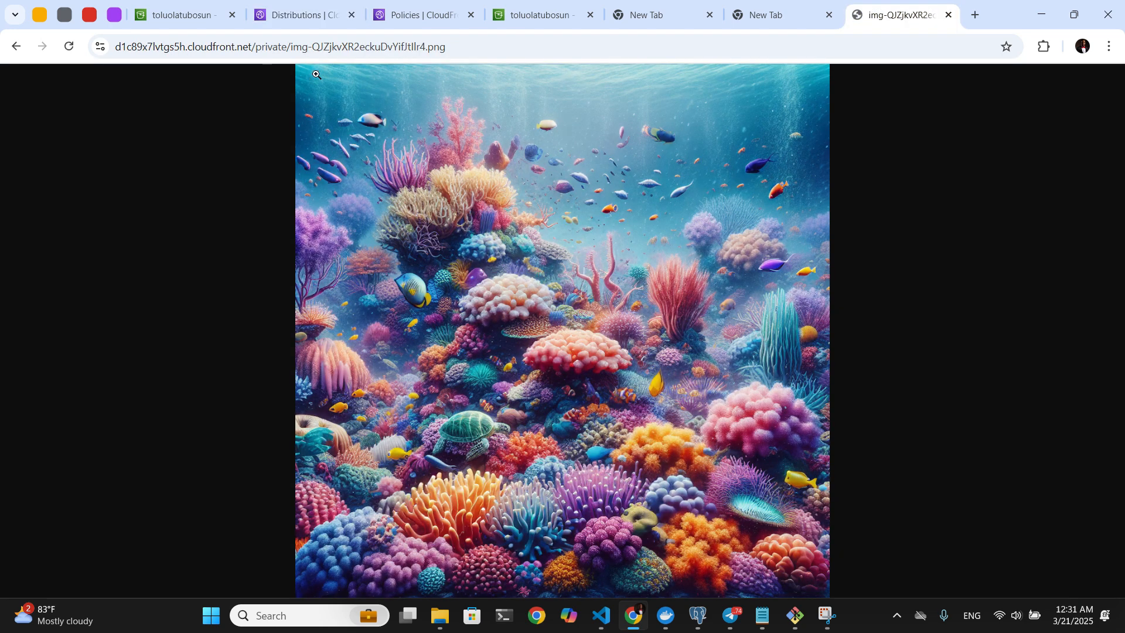
click(68, 46)
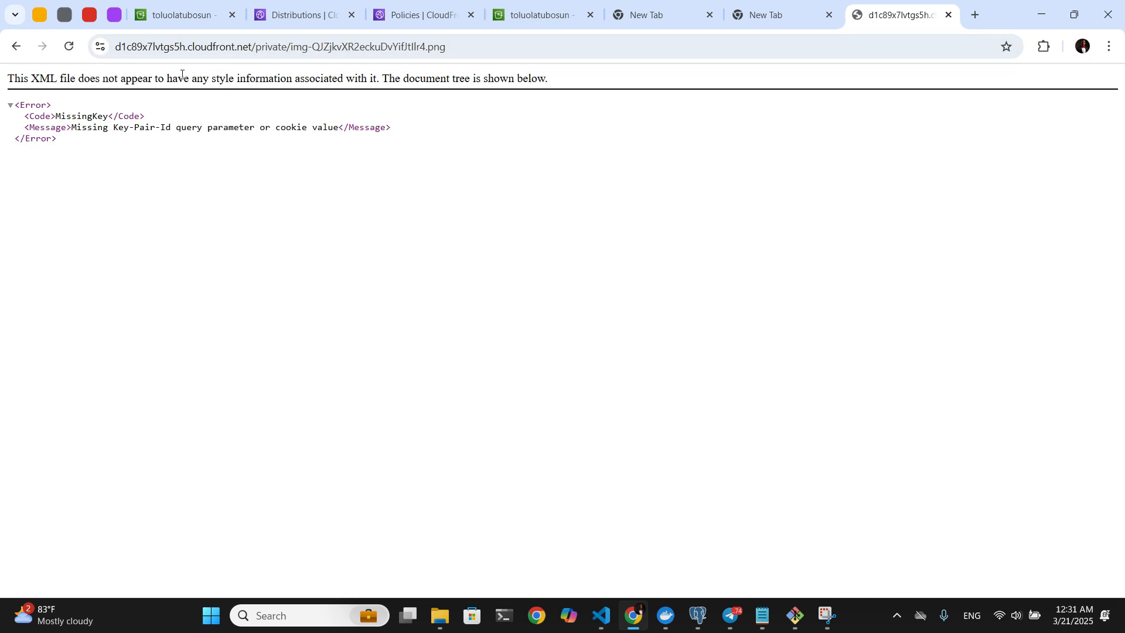
click(71, 48)
drag(117, 128, 314, 138)
click(206, 159)
Reload the public image 1734112817158.jpeg to test unrestricted access, and return to the private image's address.
click(25, 55)
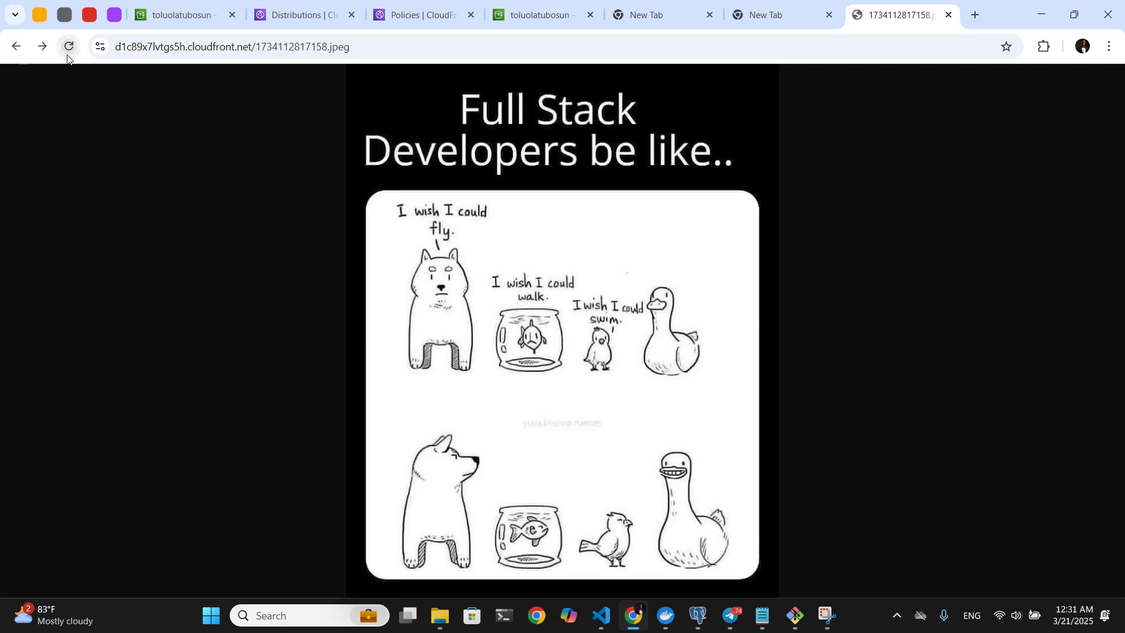
click(68, 49)
click(68, 48)
click(67, 48)
click(55, 40)
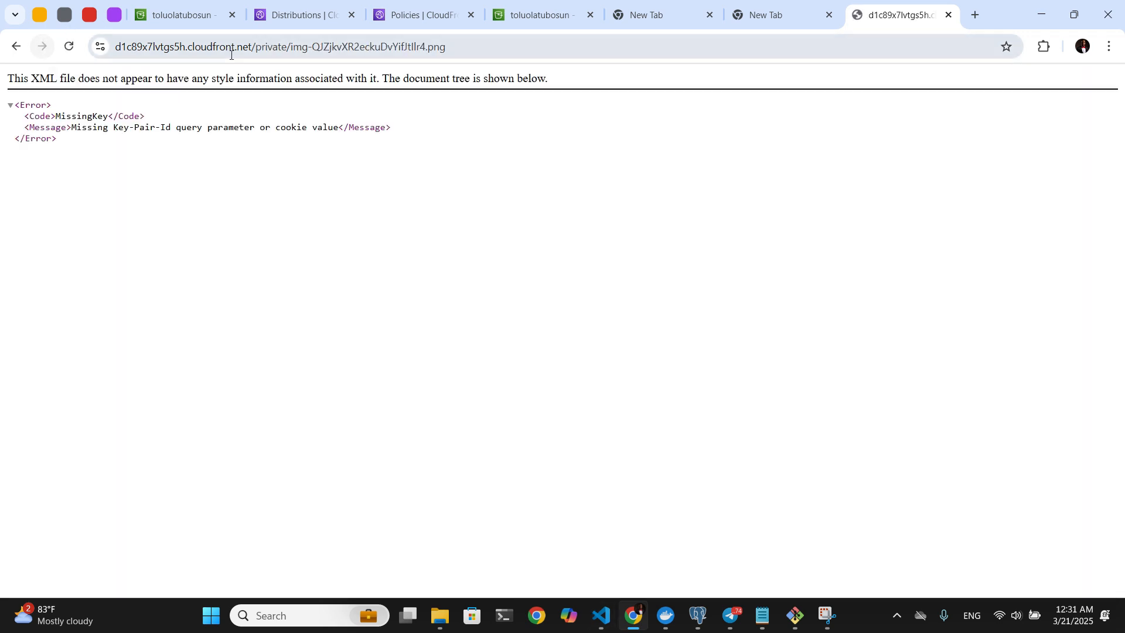
Copy the private image's path from its CloudFront address, switch to VS Code and open index.ts.
drag(255, 53, 290, 50)
key(ctrl+c)
click(602, 616)
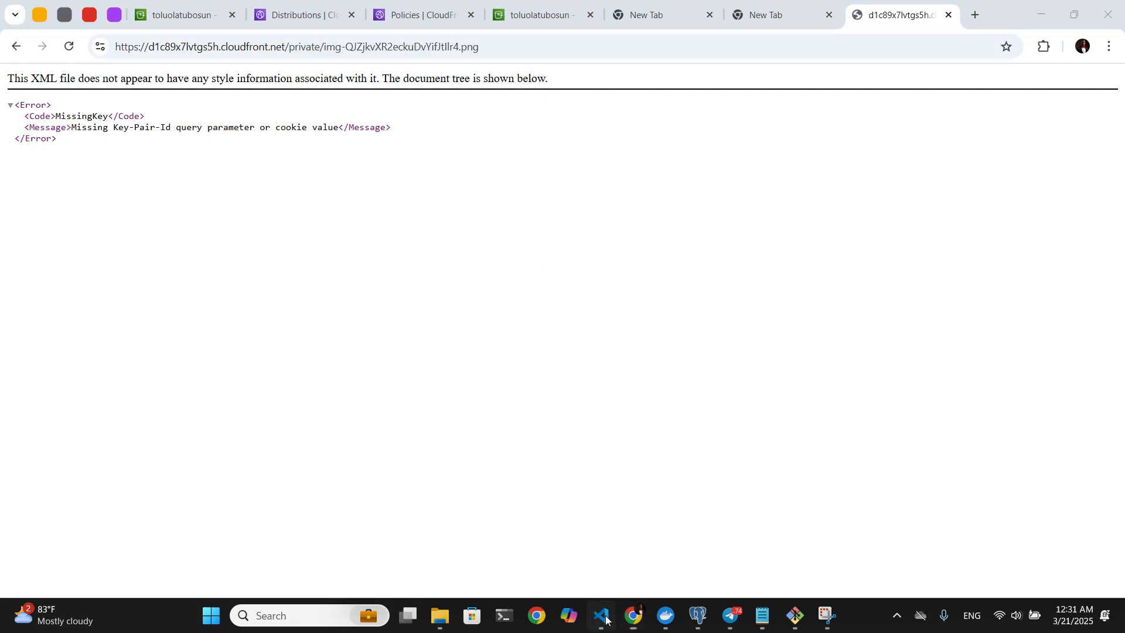
click(414, 39)
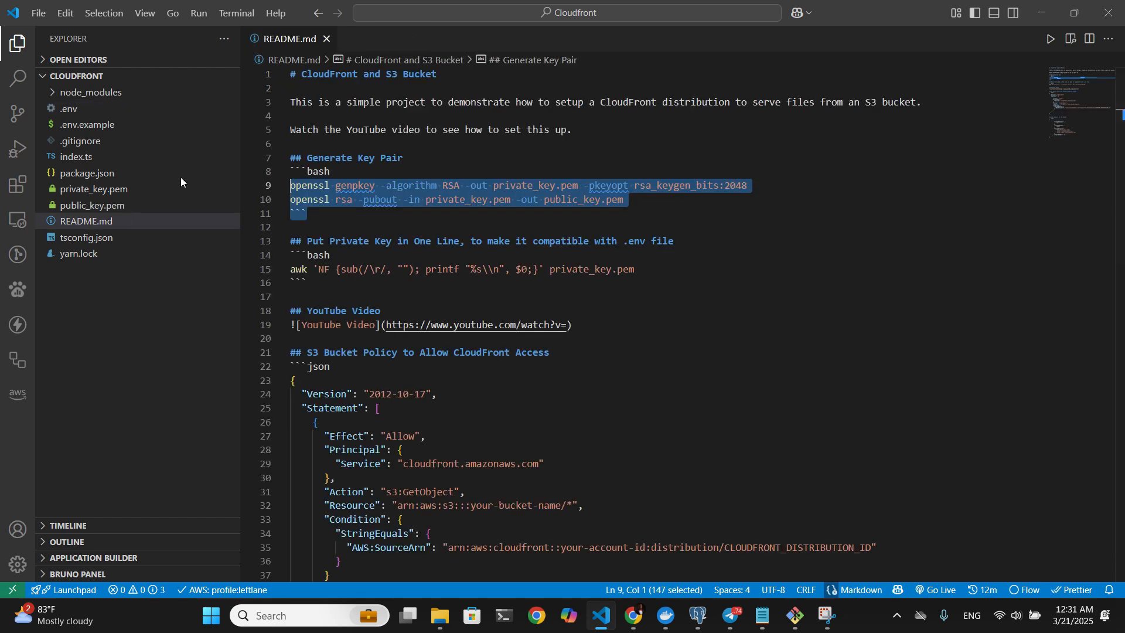
click(75, 157)
click(456, 284)
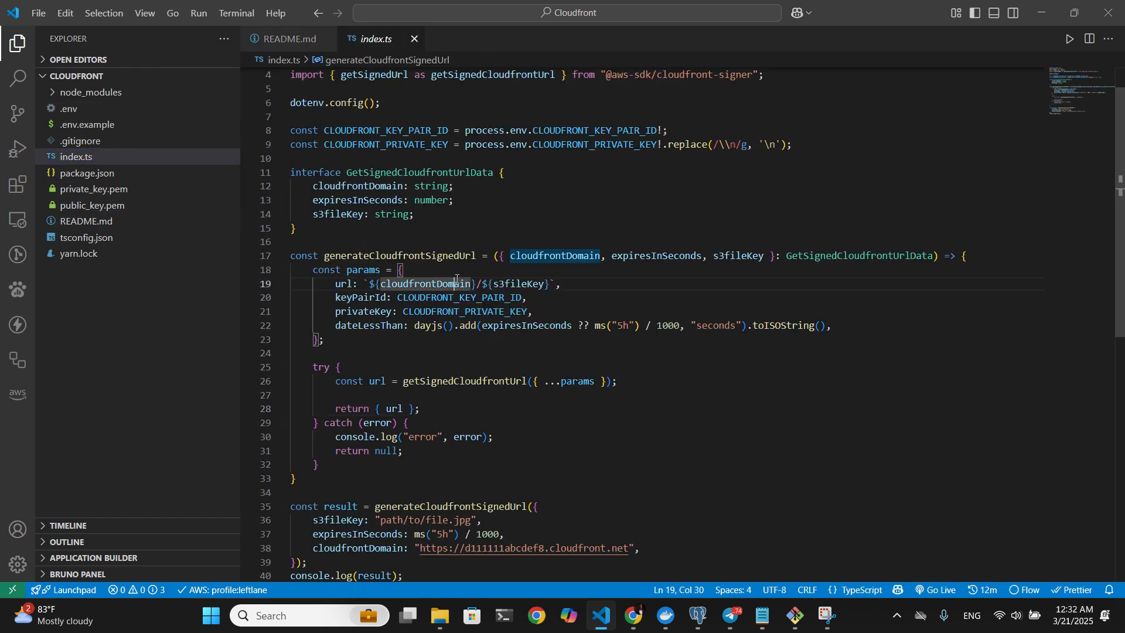
Enlarge the editor's display by one zoom level for reading index.ts.
scroll(457, 281, up, 1)
scroll(457, 280, up, 1)
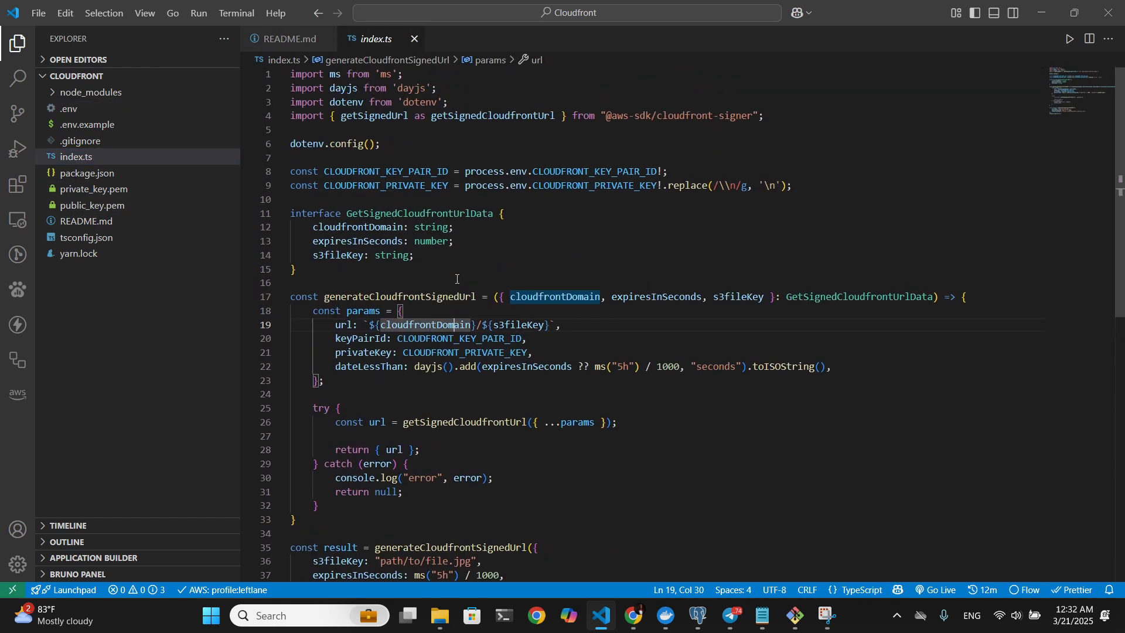
key(ctrl+equal)
key(ctrl+equal)
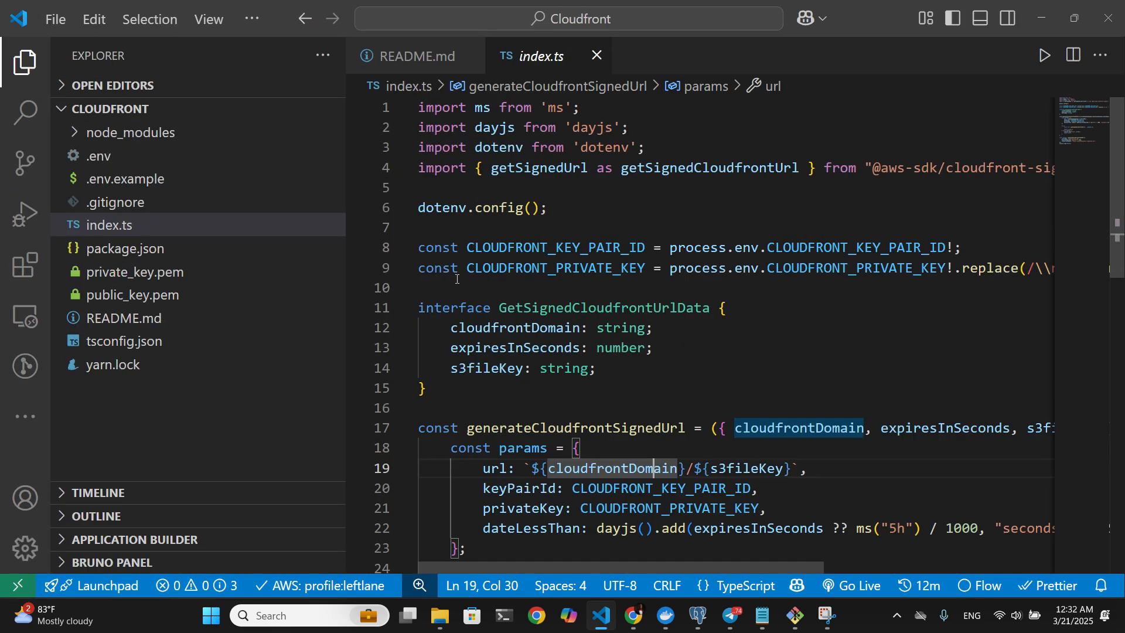
key(ctrl+minus)
key(ctrl+minus)
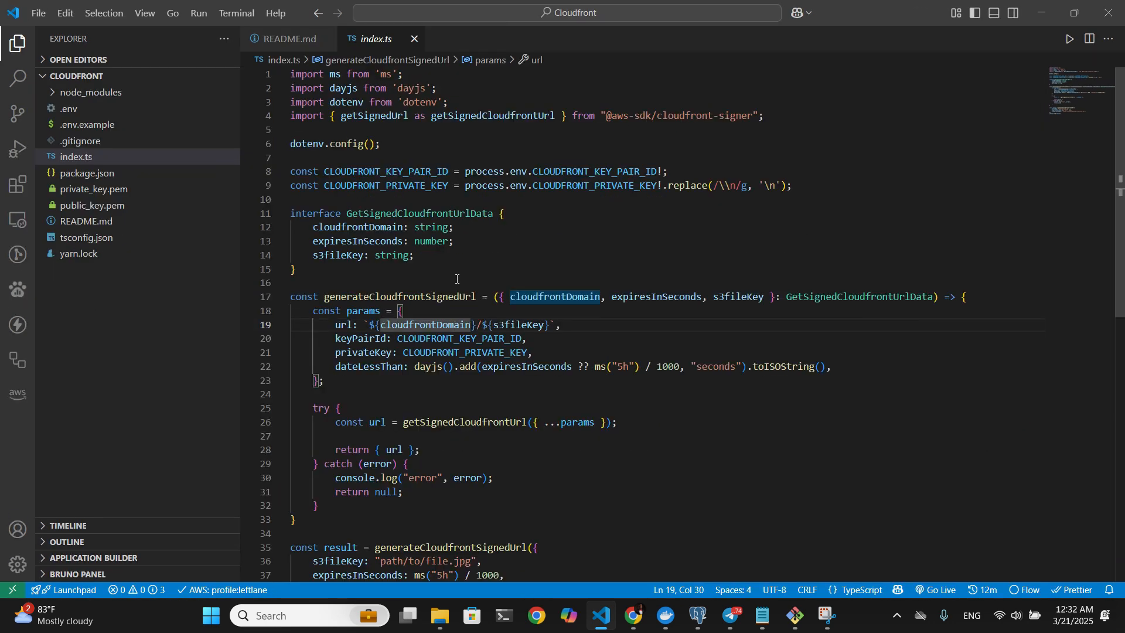
key(ctrl+equal)
key(ctrl+minus)
key(ctrl+equal)
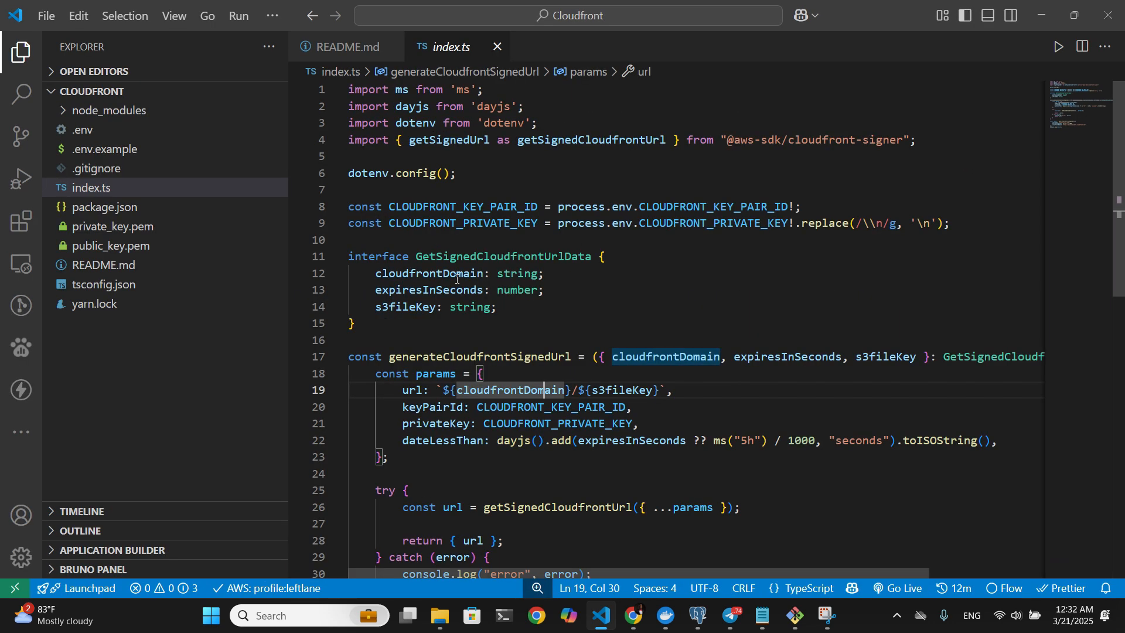
Replace the placeholder s3fileKey in the generateCloudfrontSignedUrl call with "private/img-QJZjkvXR2eckuDvYifJtIlr4.png".
click(535, 297)
scroll(522, 396, down, 4)
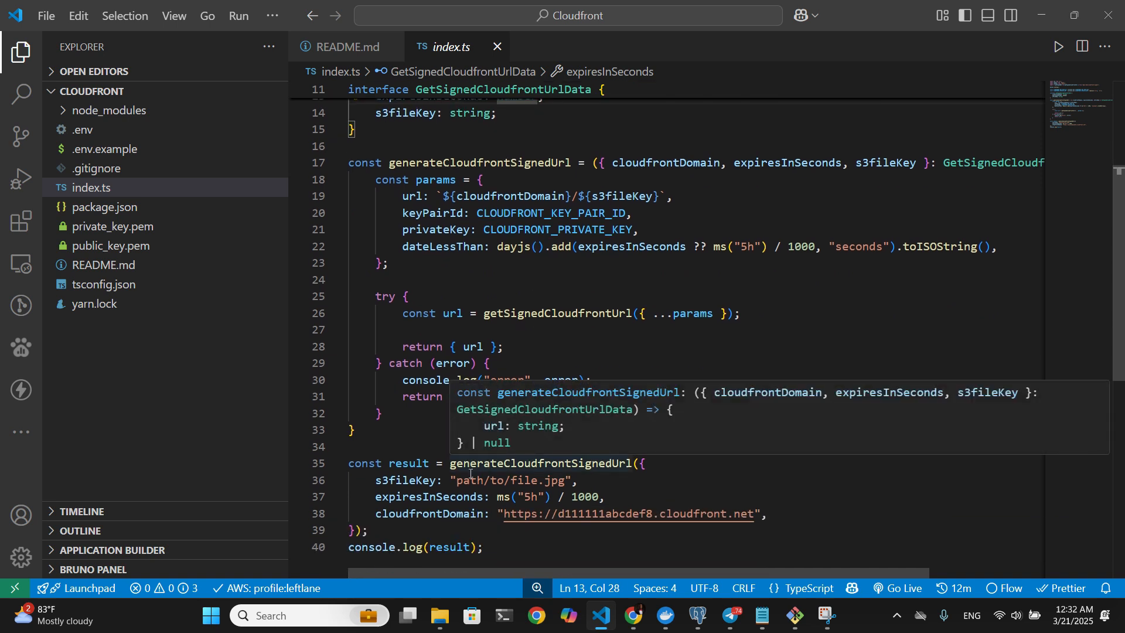
drag(463, 481, 567, 478)
key(BackSpace)
key(BackSpace)
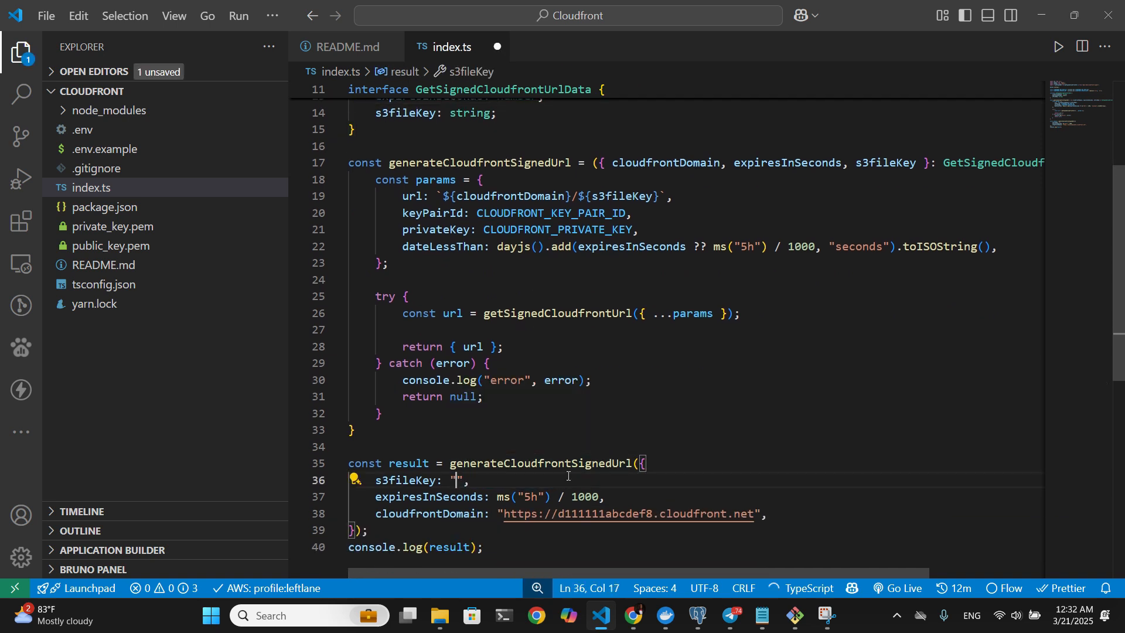
key(ctrl+v)
drag(458, 483, 747, 475)
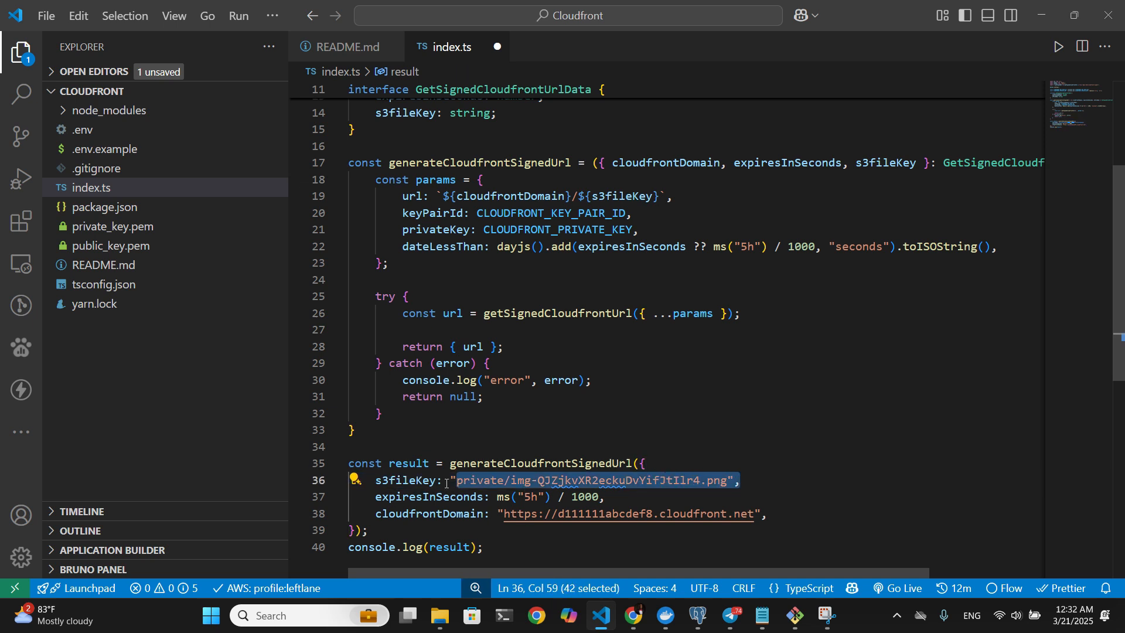
Copy the CloudFront domain from the private image's address in Chrome and return to VS Code.
double_click(429, 514)
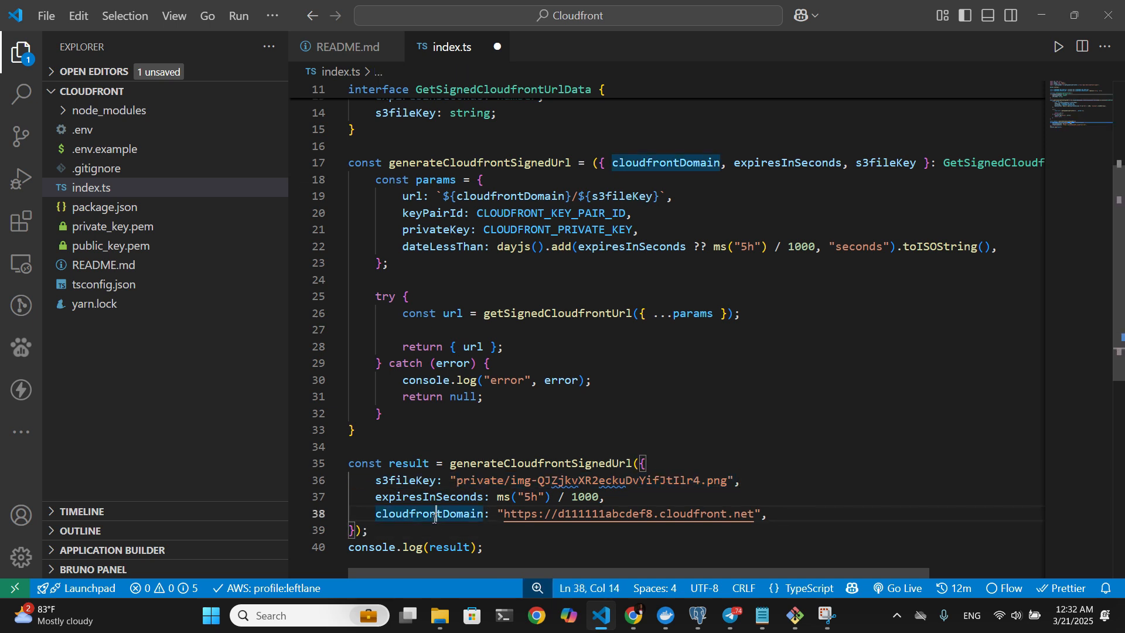
click(629, 614)
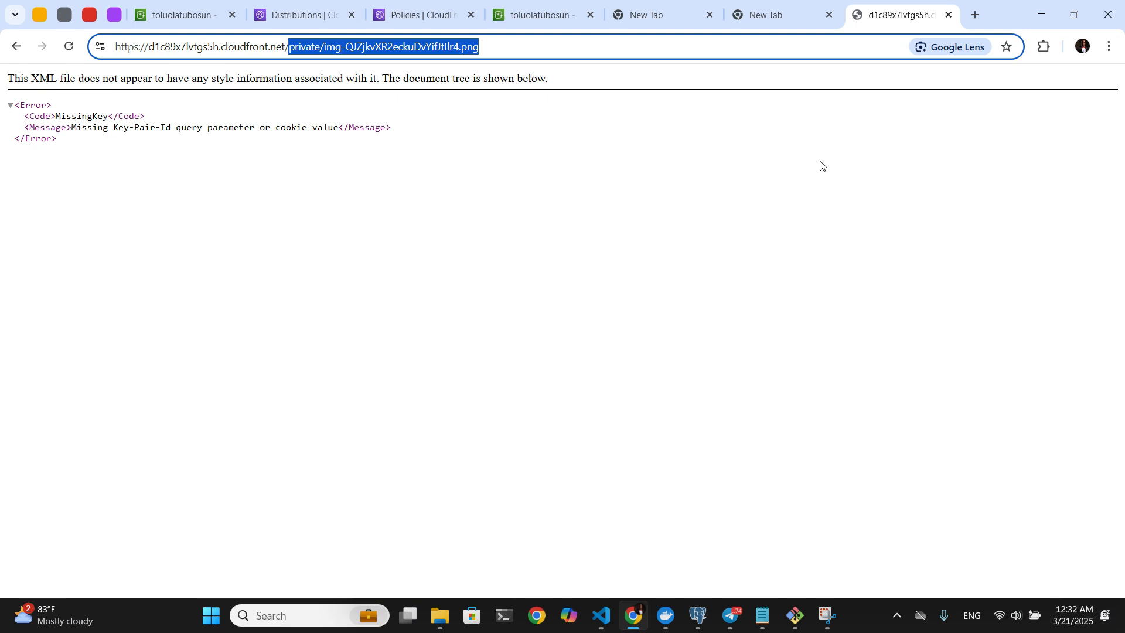
click(293, 47)
drag(290, 47, 93, 50)
key(ctrl+c)
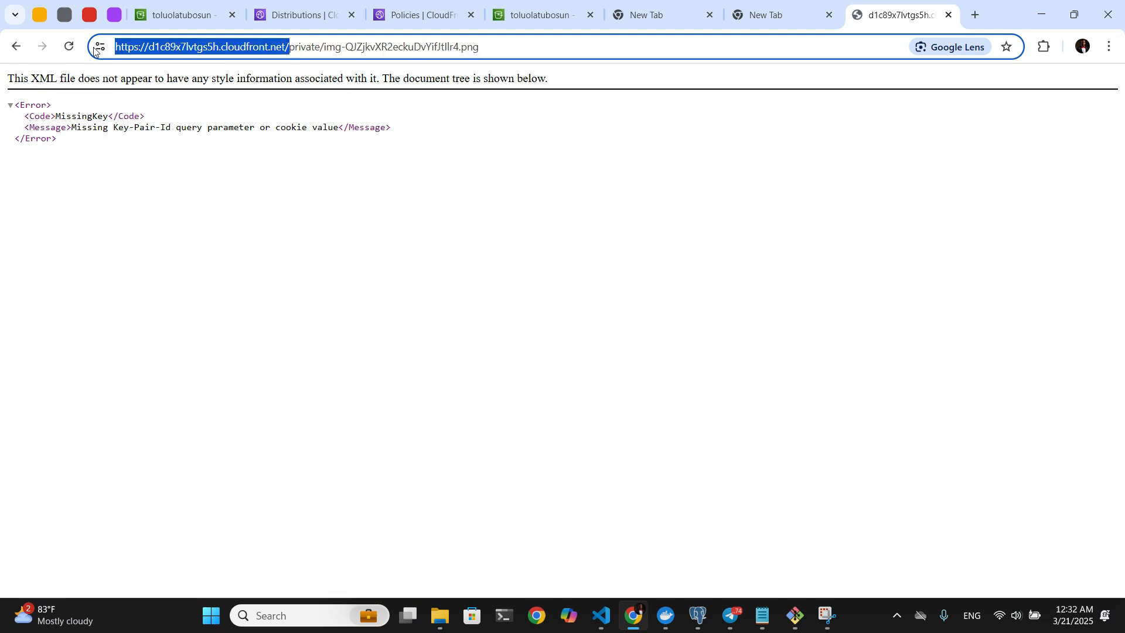
click(1036, 19)
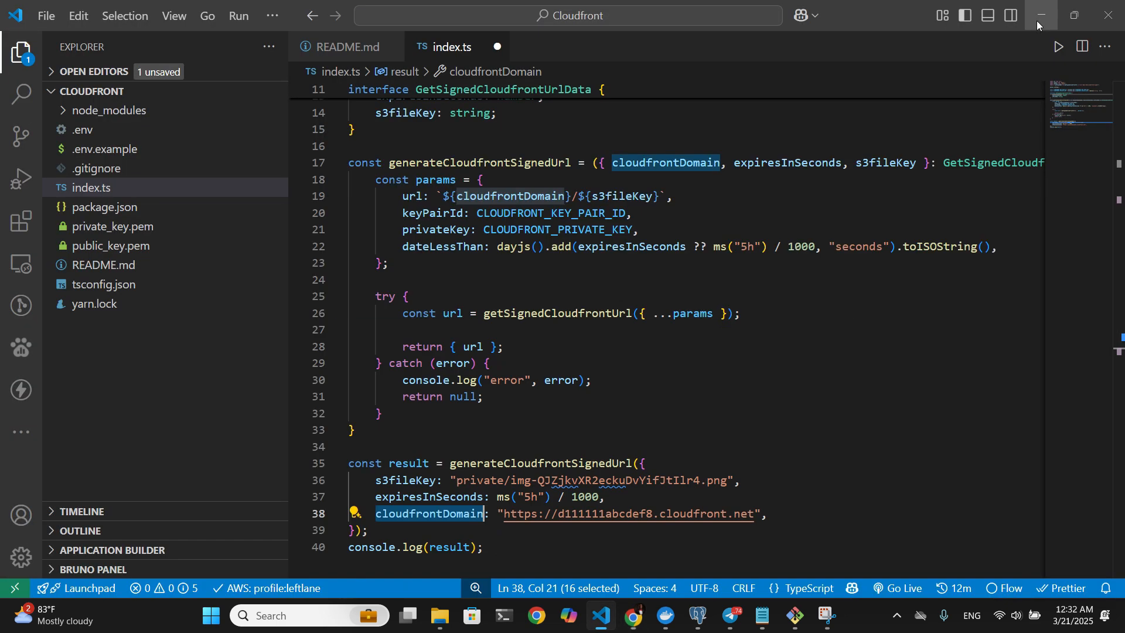
drag(506, 515, 757, 514)
key(ctrl+v)
scroll(757, 514, down, 1)
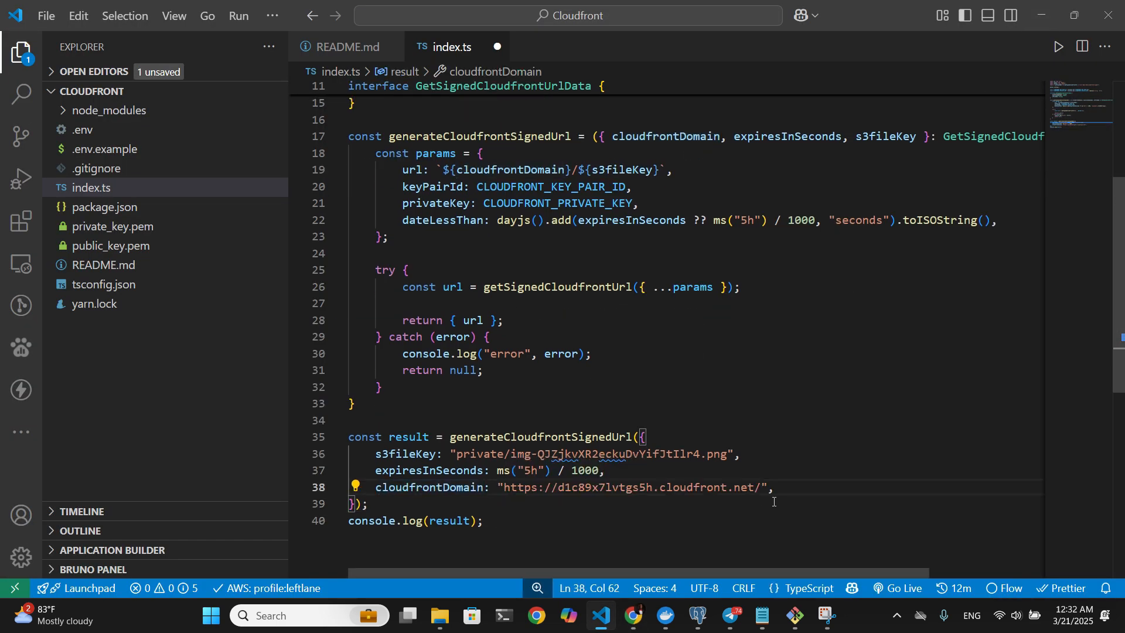
key(Delete)
key(Up)
key(Up)
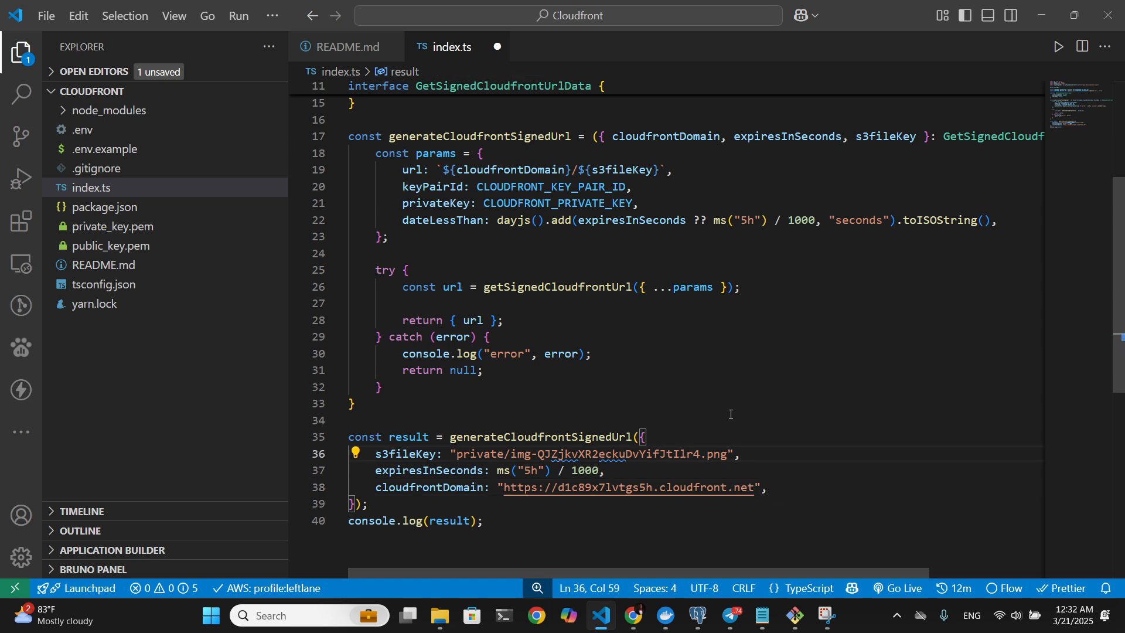
Save index.ts and open the .env file holding the CloudFront key pair ID and private key.
scroll(723, 407, up, 1)
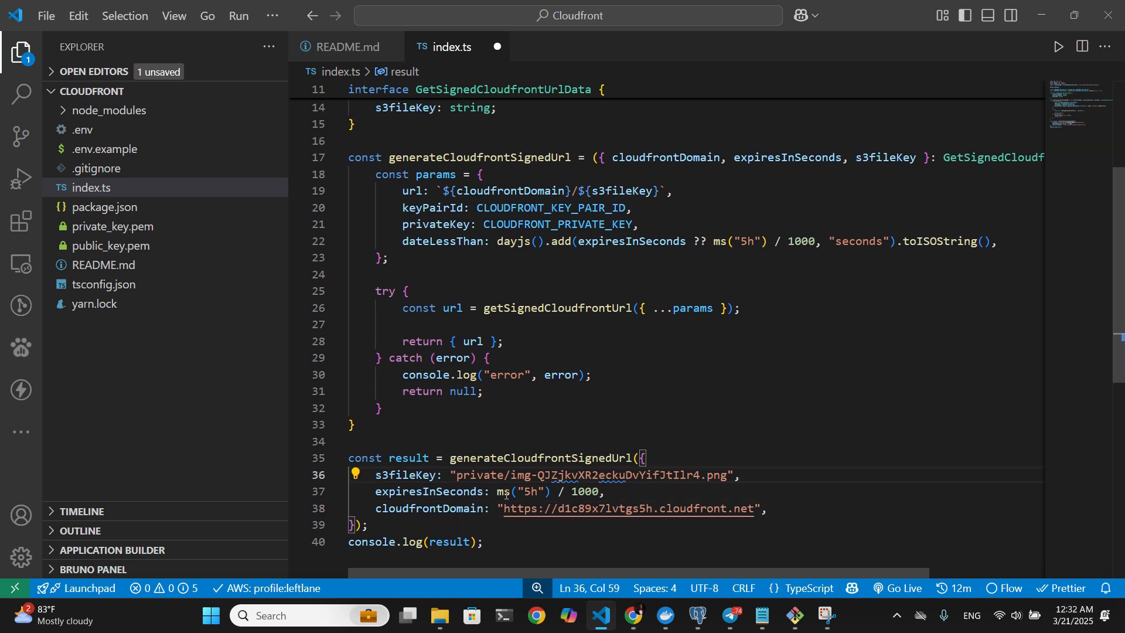
scroll(573, 370, up, 4)
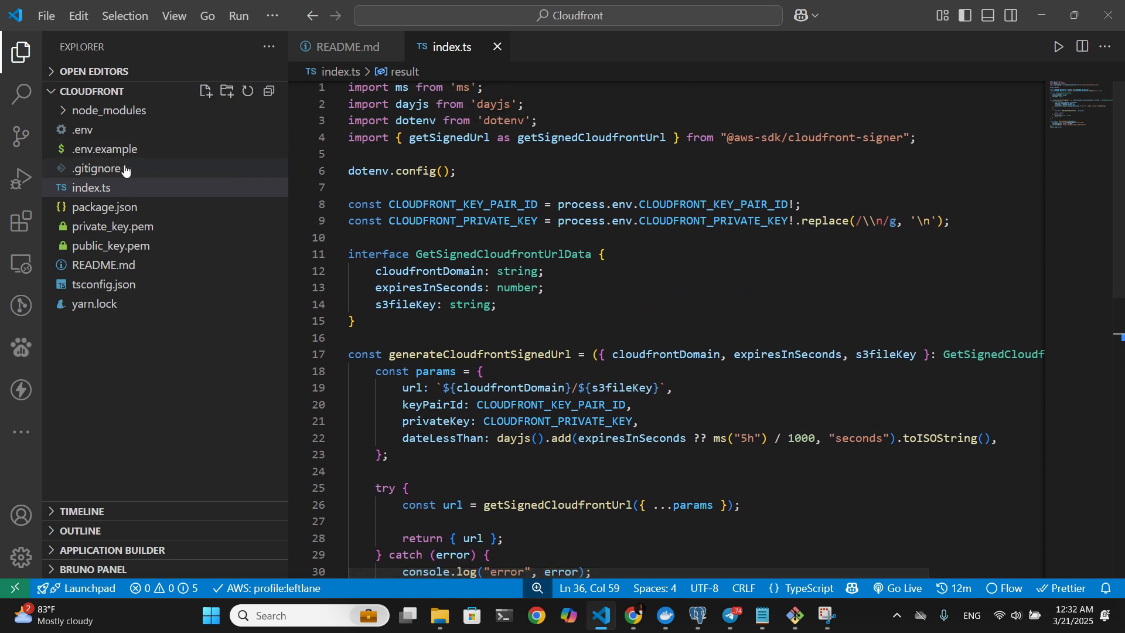
click(82, 130)
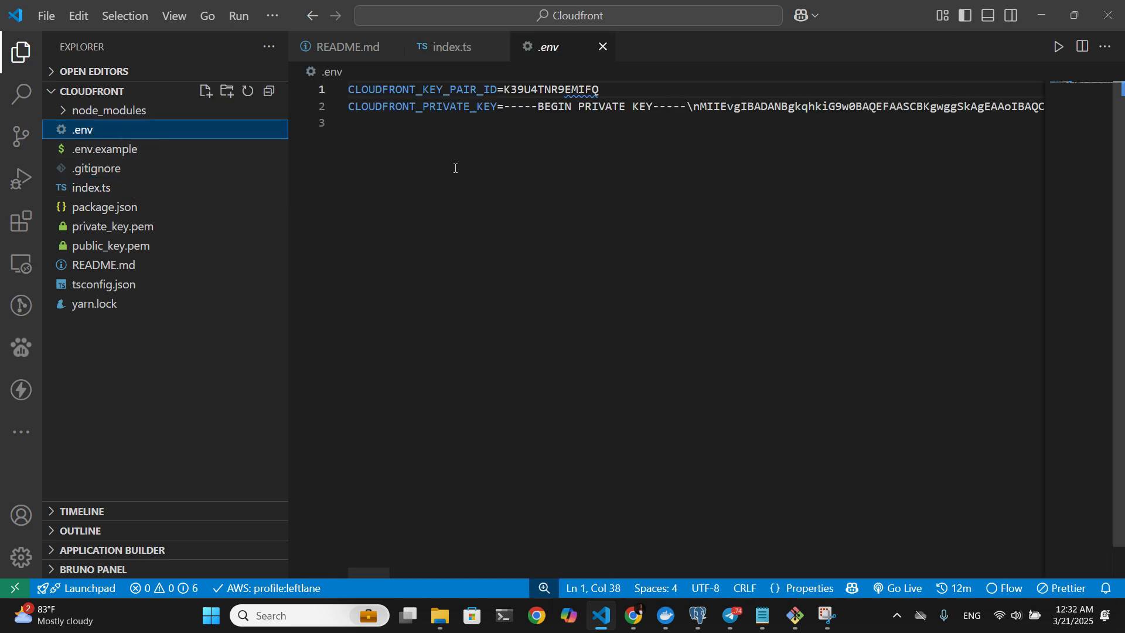
Review the two CloudFront key variables in .env, plus the signing function and its call arguments in index.ts.
double_click(396, 89)
double_click(433, 107)
click(422, 108)
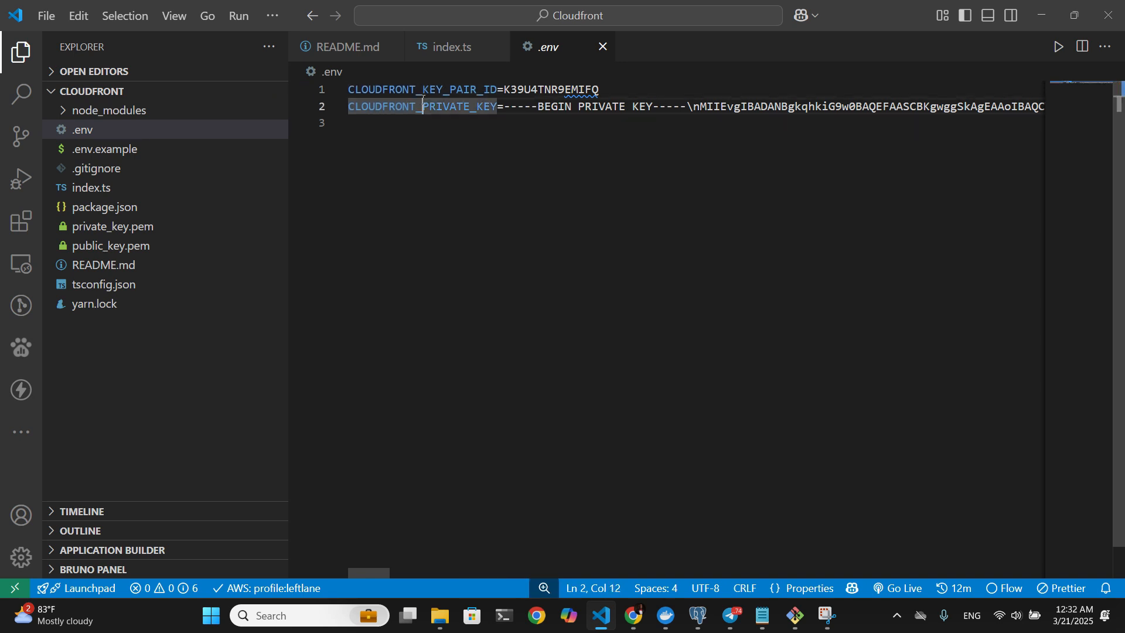
click(425, 51)
scroll(517, 354, down, 5)
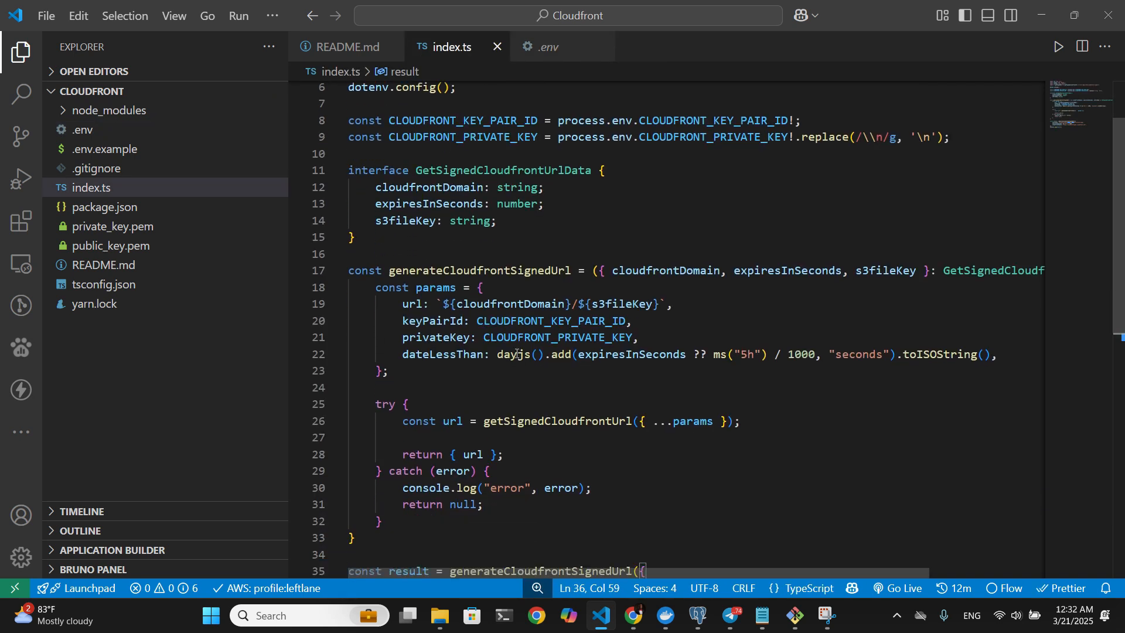
scroll(517, 354, down, 3)
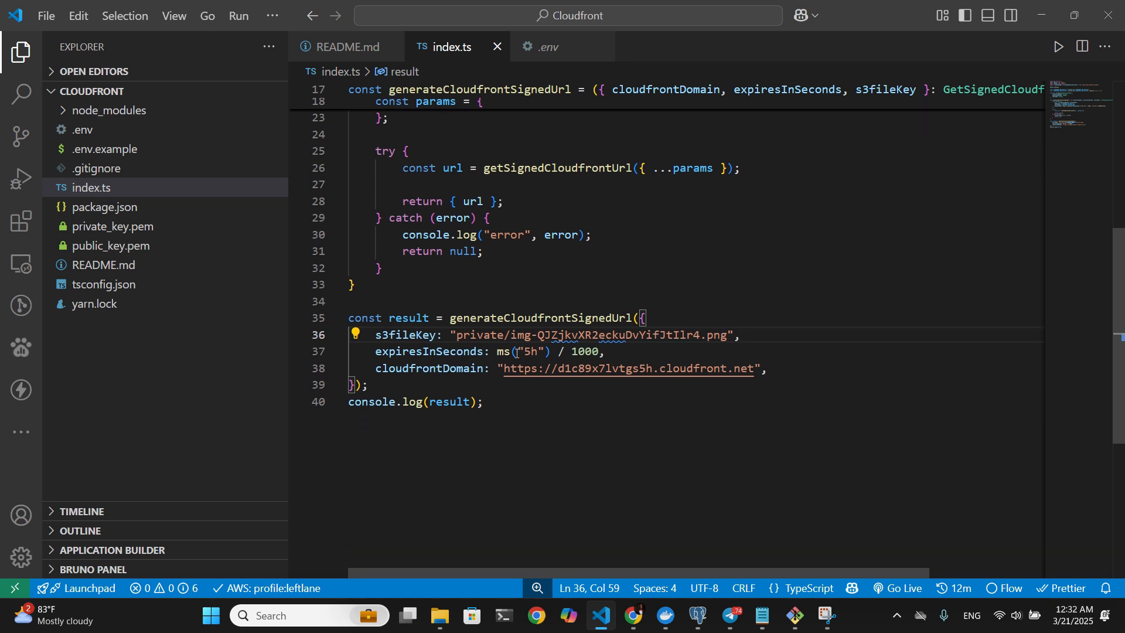
click(517, 351)
Clear the integrated terminal and run "yarn dev" to generate the signed URL.
key(ctrl+grave)
text(cls)
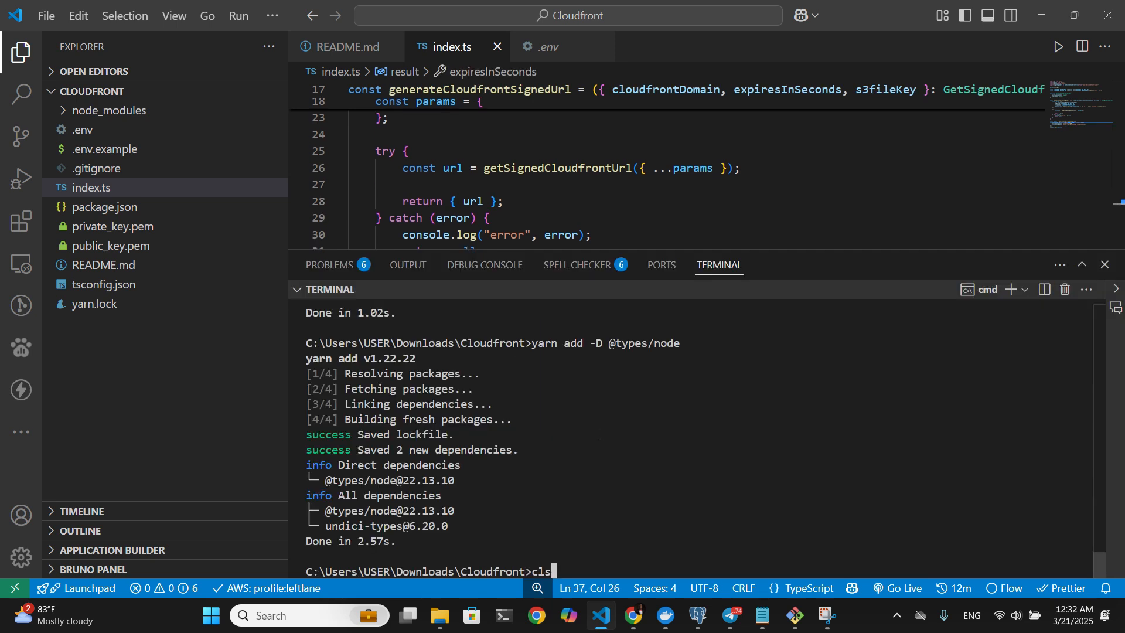
key(Return)
text(yarn dev)
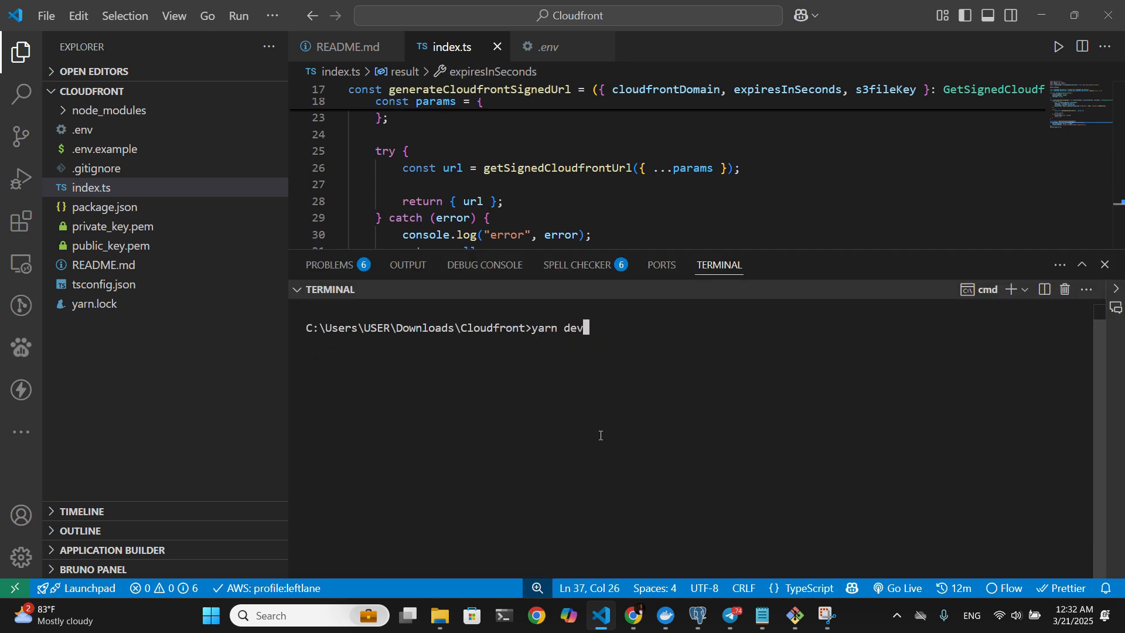
key(Return)
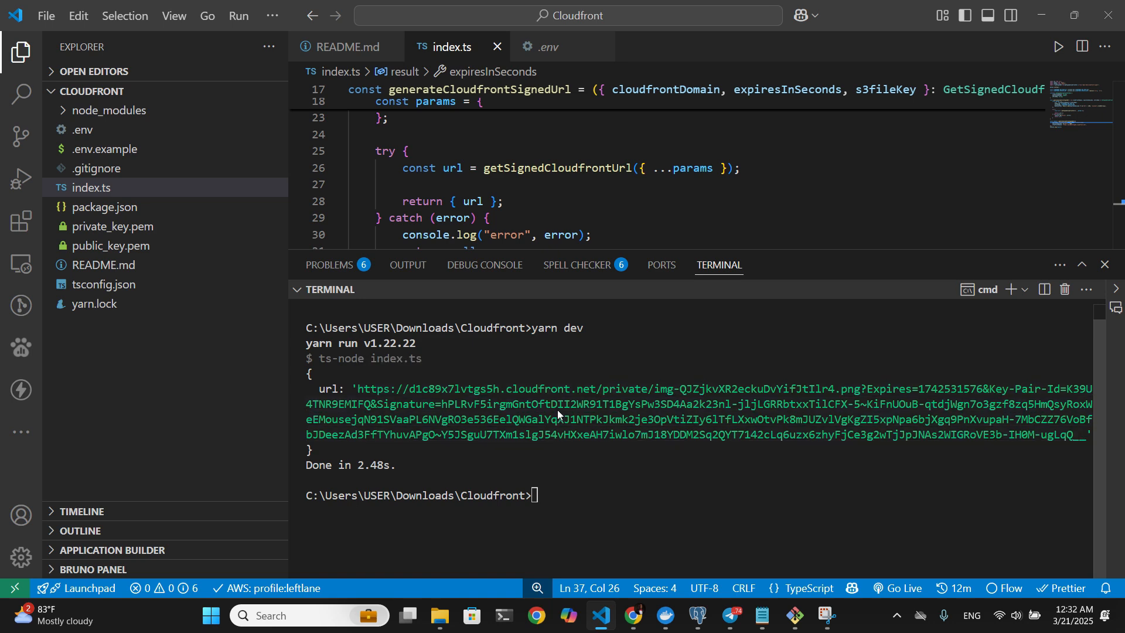
Open the generated signed URL from the terminal output in Chrome and inspect the private image and its full address.
ctrl+click(557, 410)
click(492, 323)
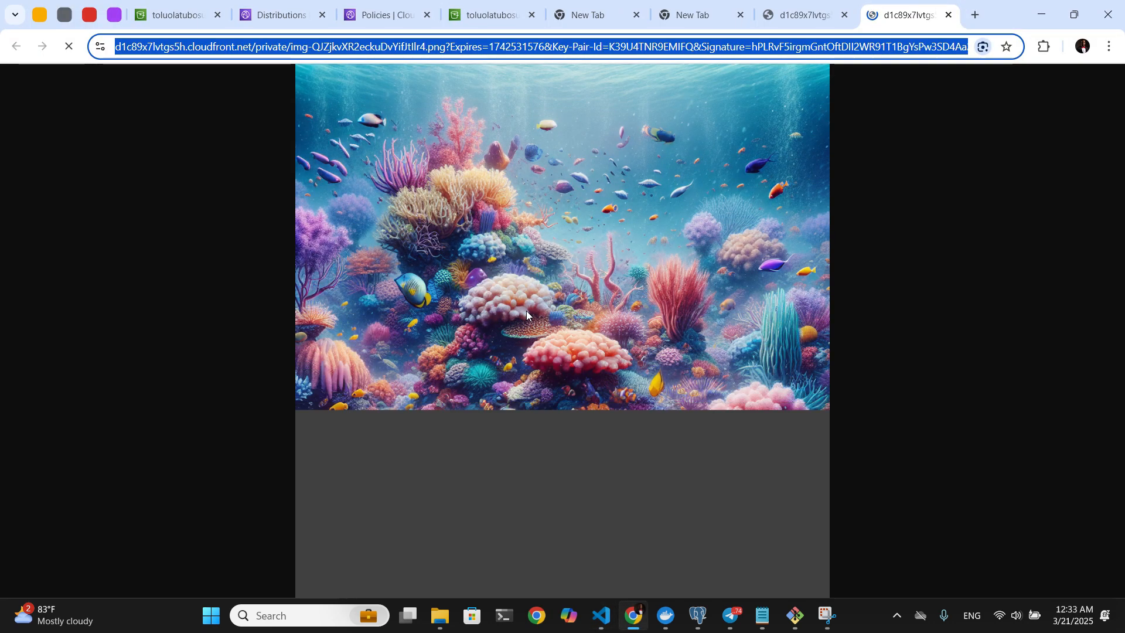
click(333, 199)
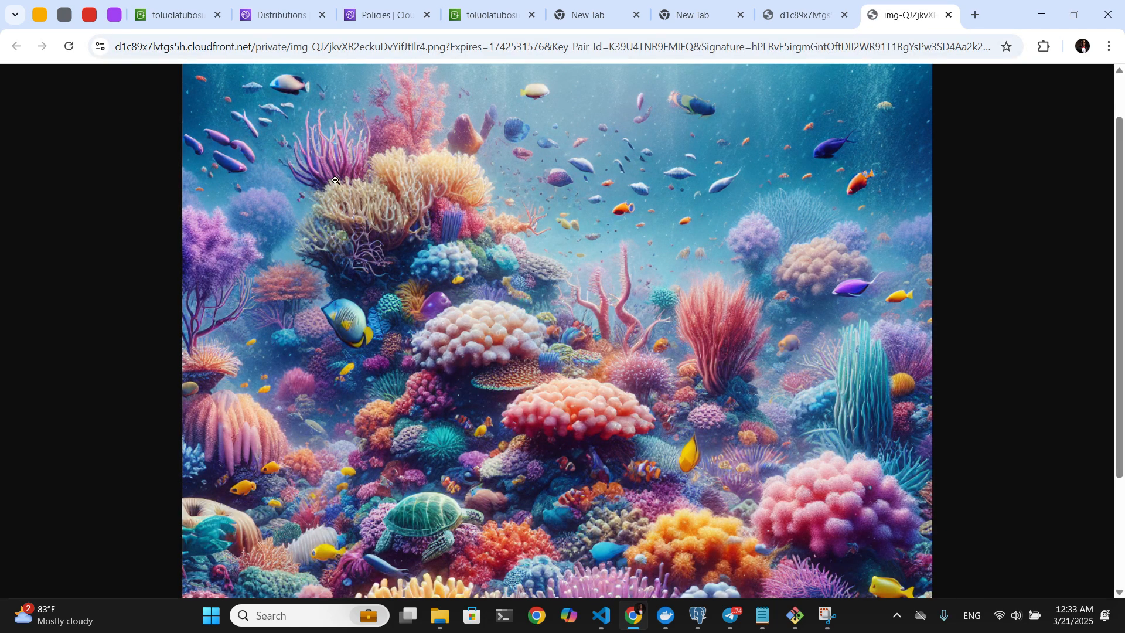
click(293, 127)
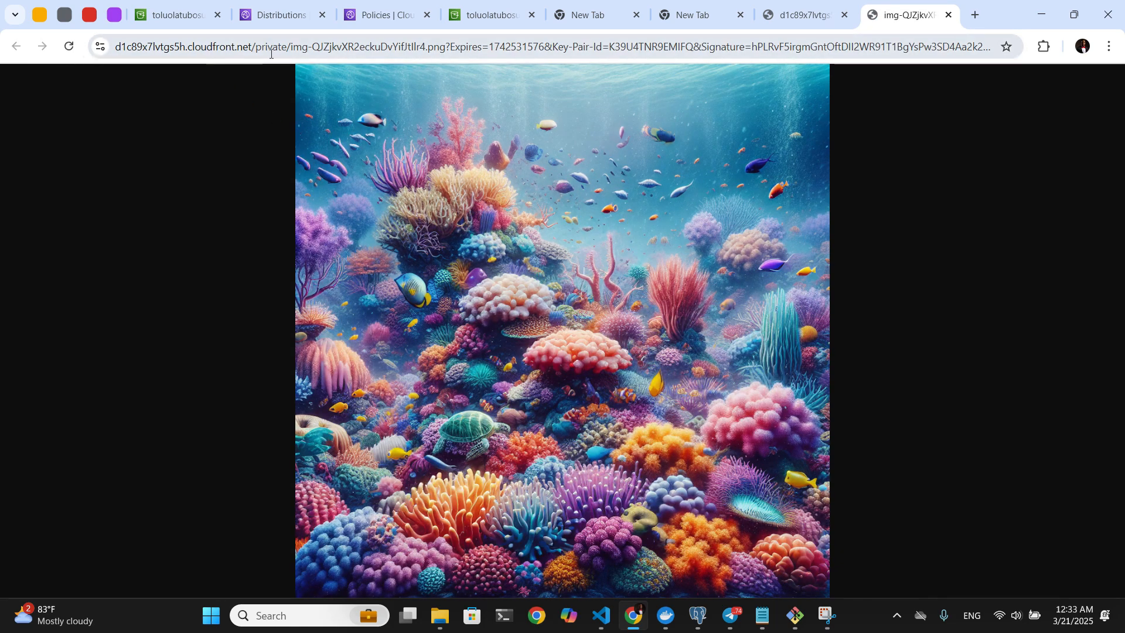
click(319, 47)
double_click(320, 46)
Test access without a signature by reloading the unsigned private image page, and go back to the public 1734112817158.jpeg and reload it.
click(789, 18)
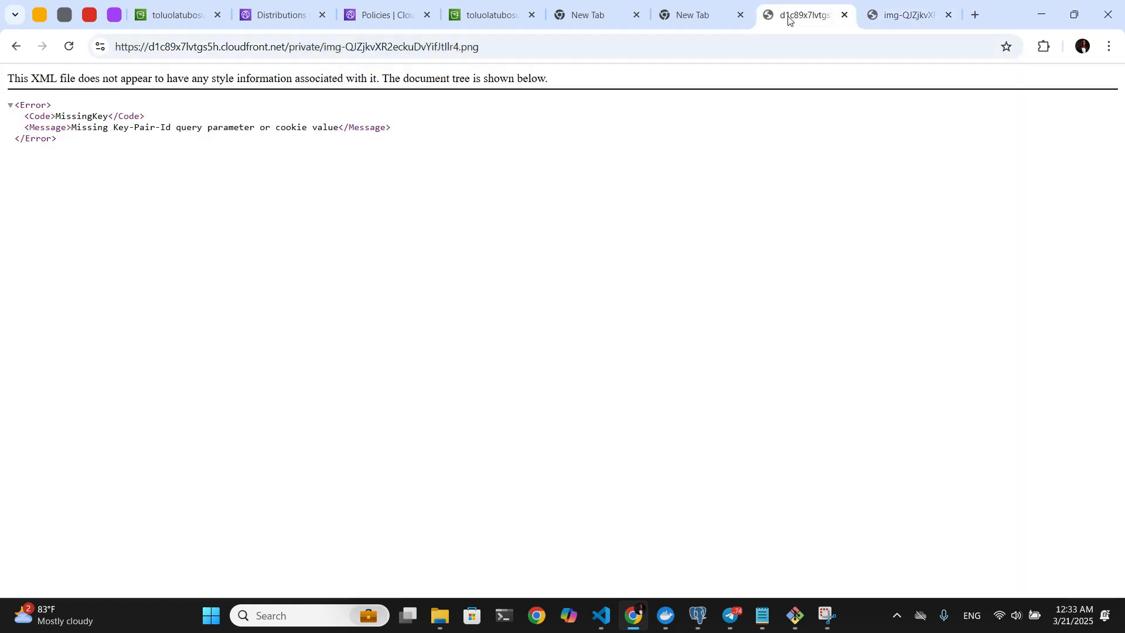
click(68, 46)
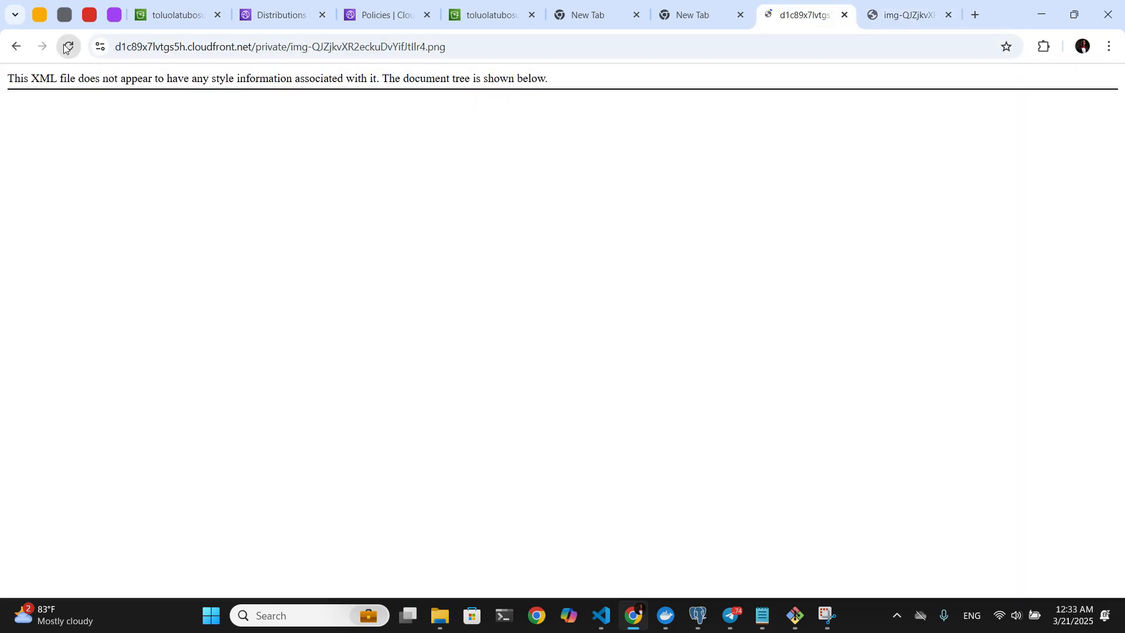
click(68, 47)
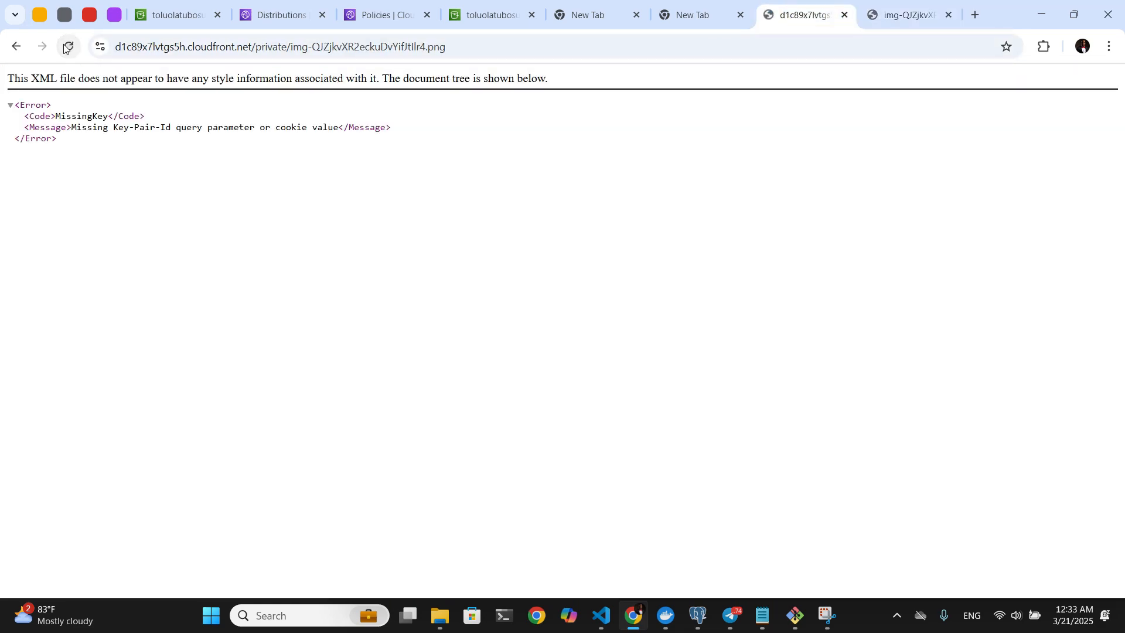
click(15, 47)
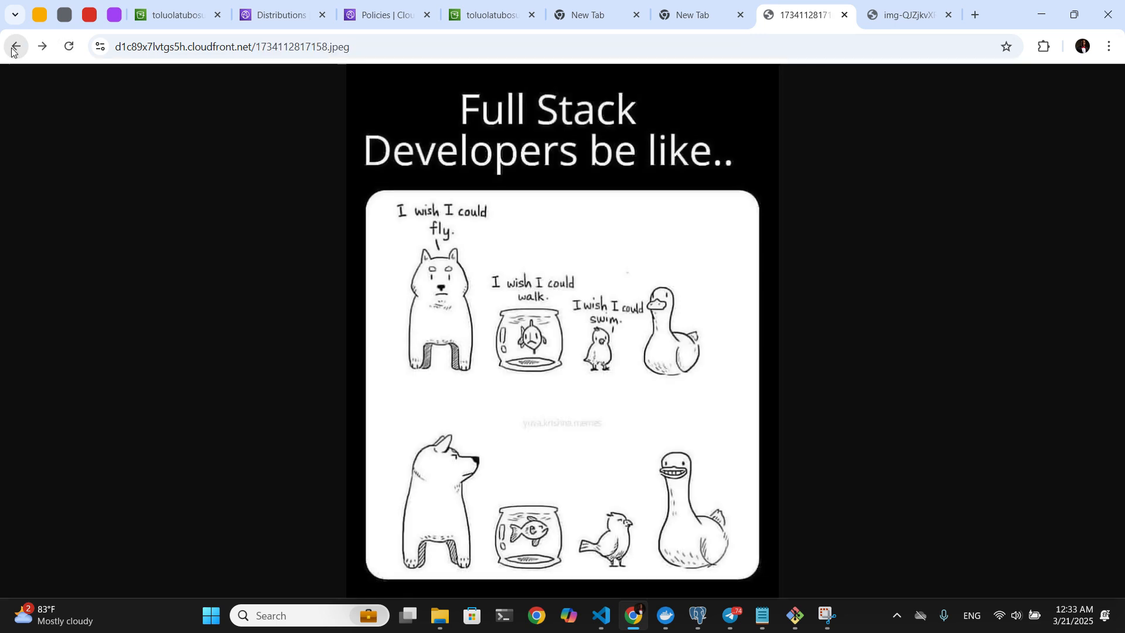
click(67, 54)
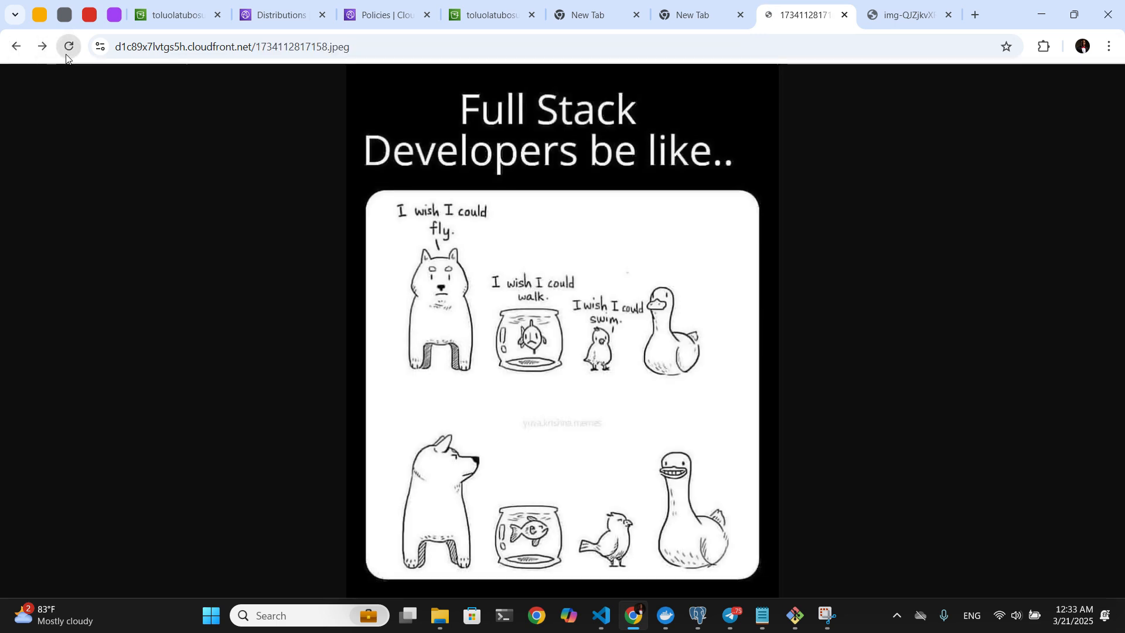